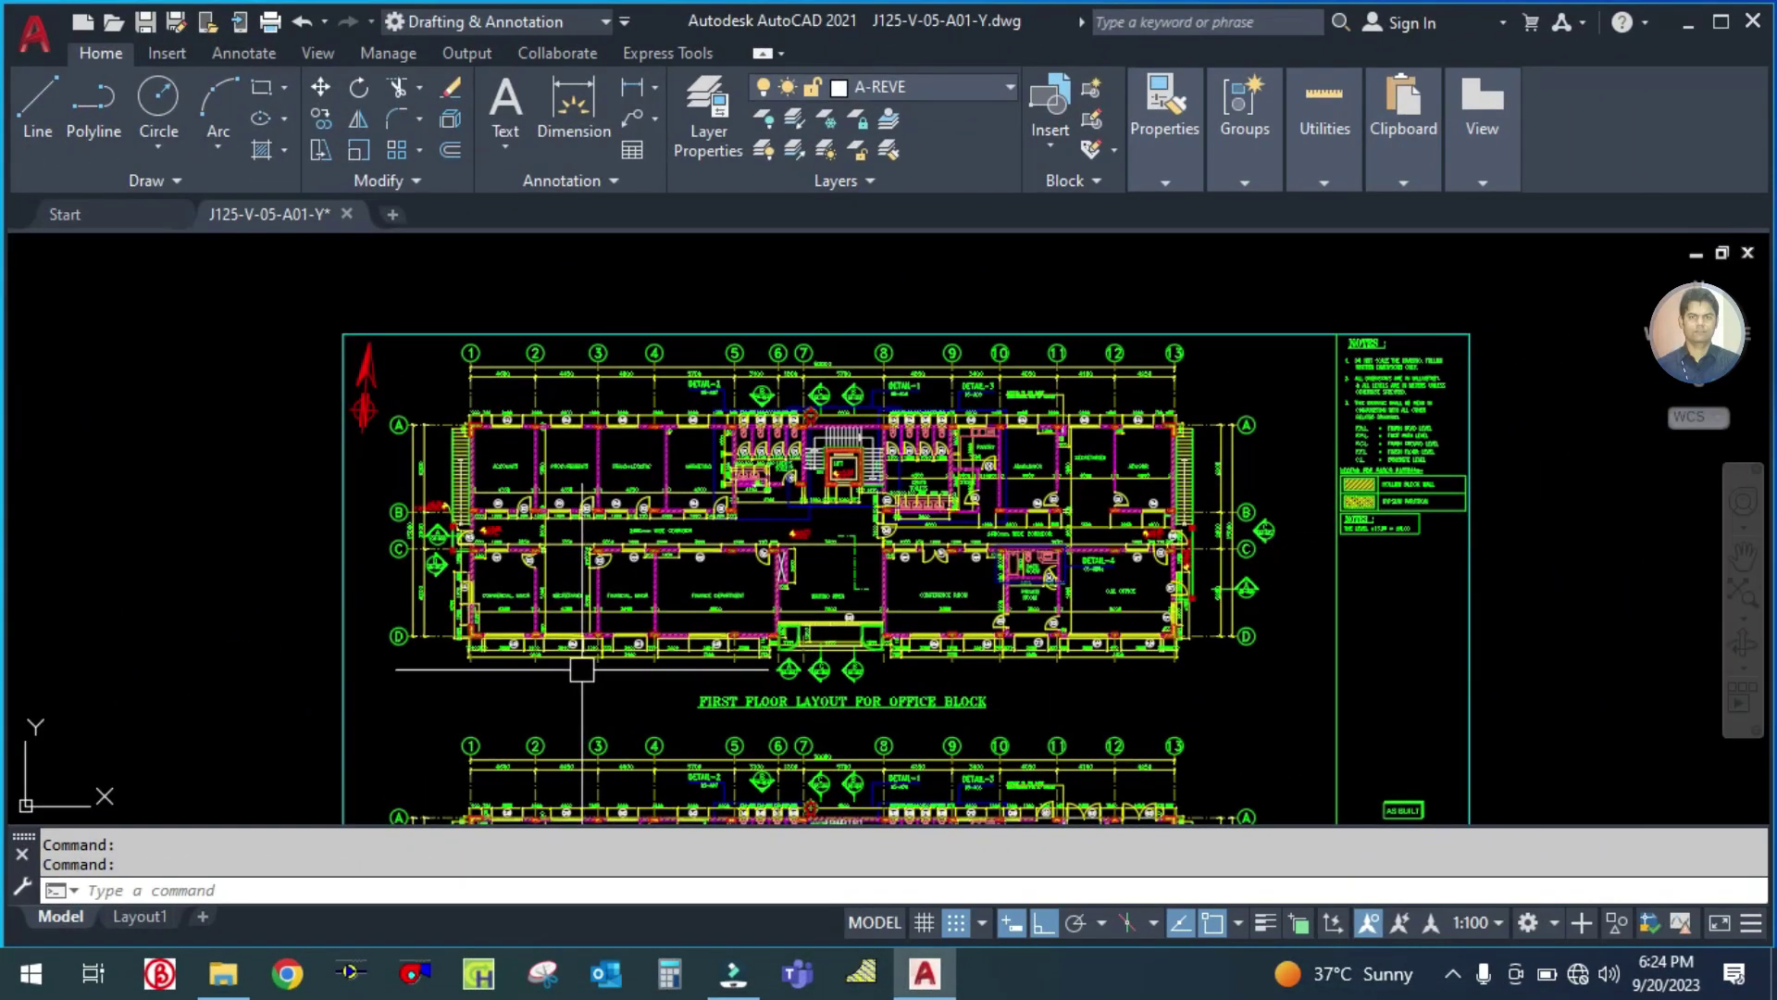
Step: Examine the first-floor office block layout, focusing on the commercial manager's room and its neighbouring rooms
scroll(468, 668, up, 4)
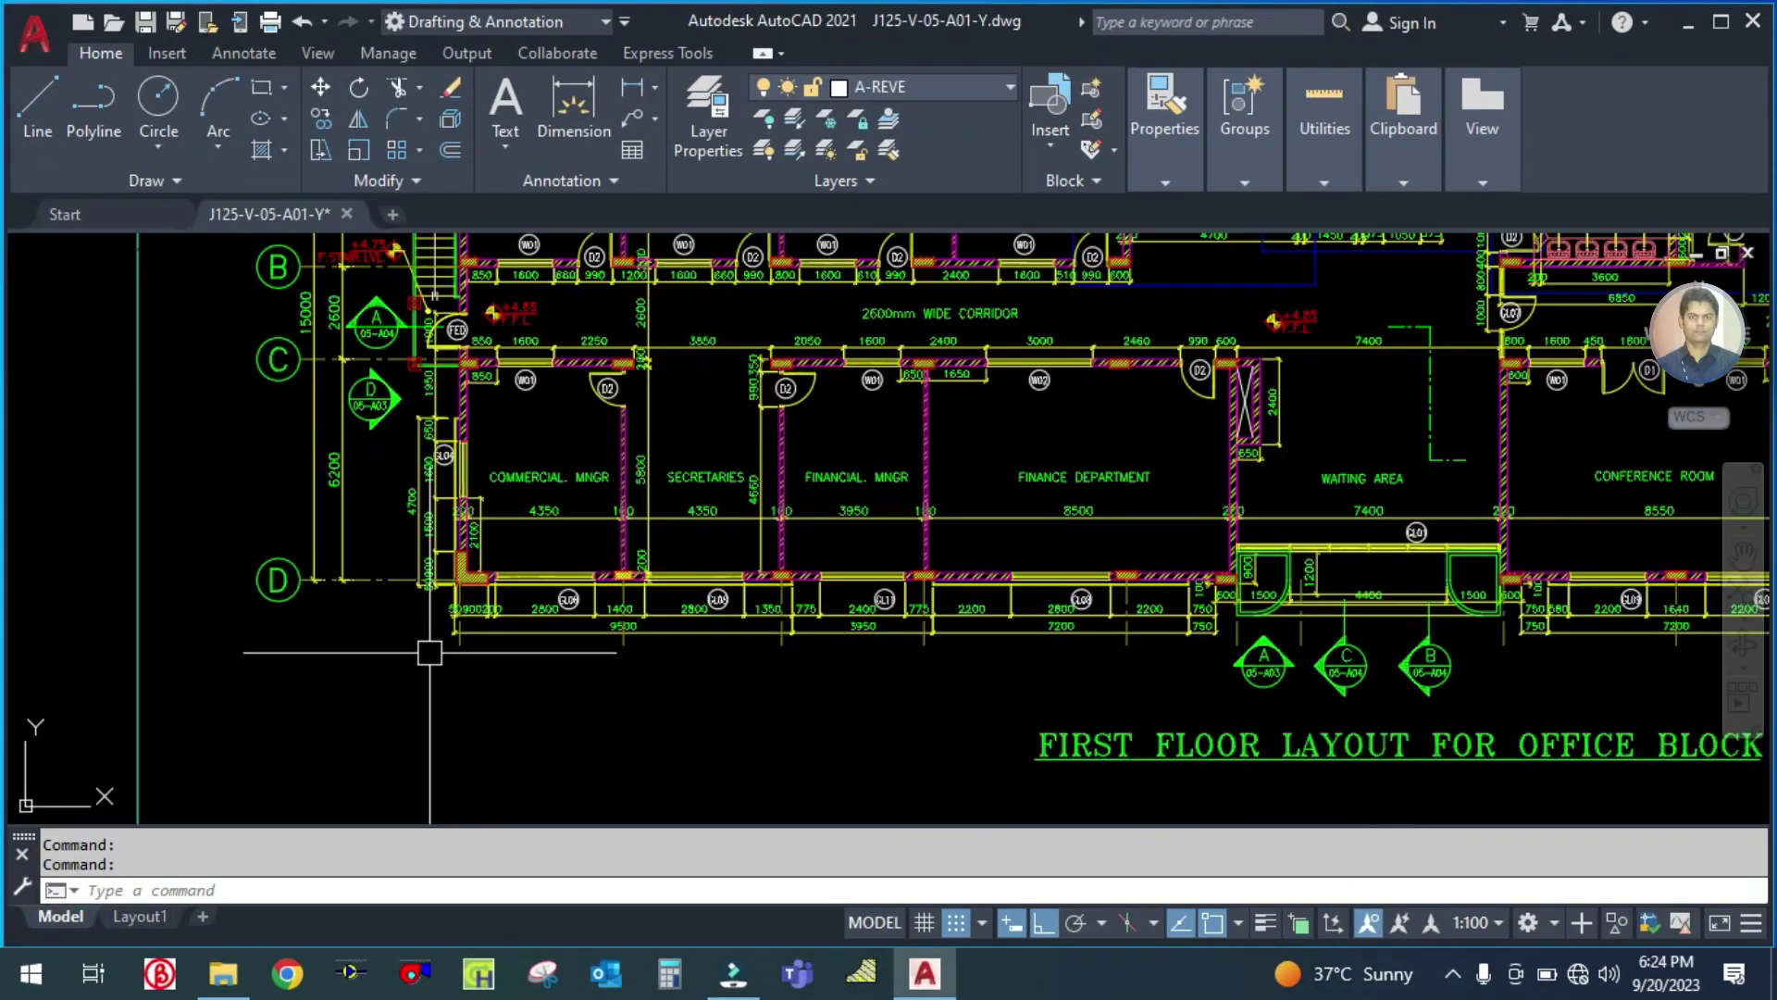
scroll(340, 664, down, 5)
scroll(344, 664, up, 2)
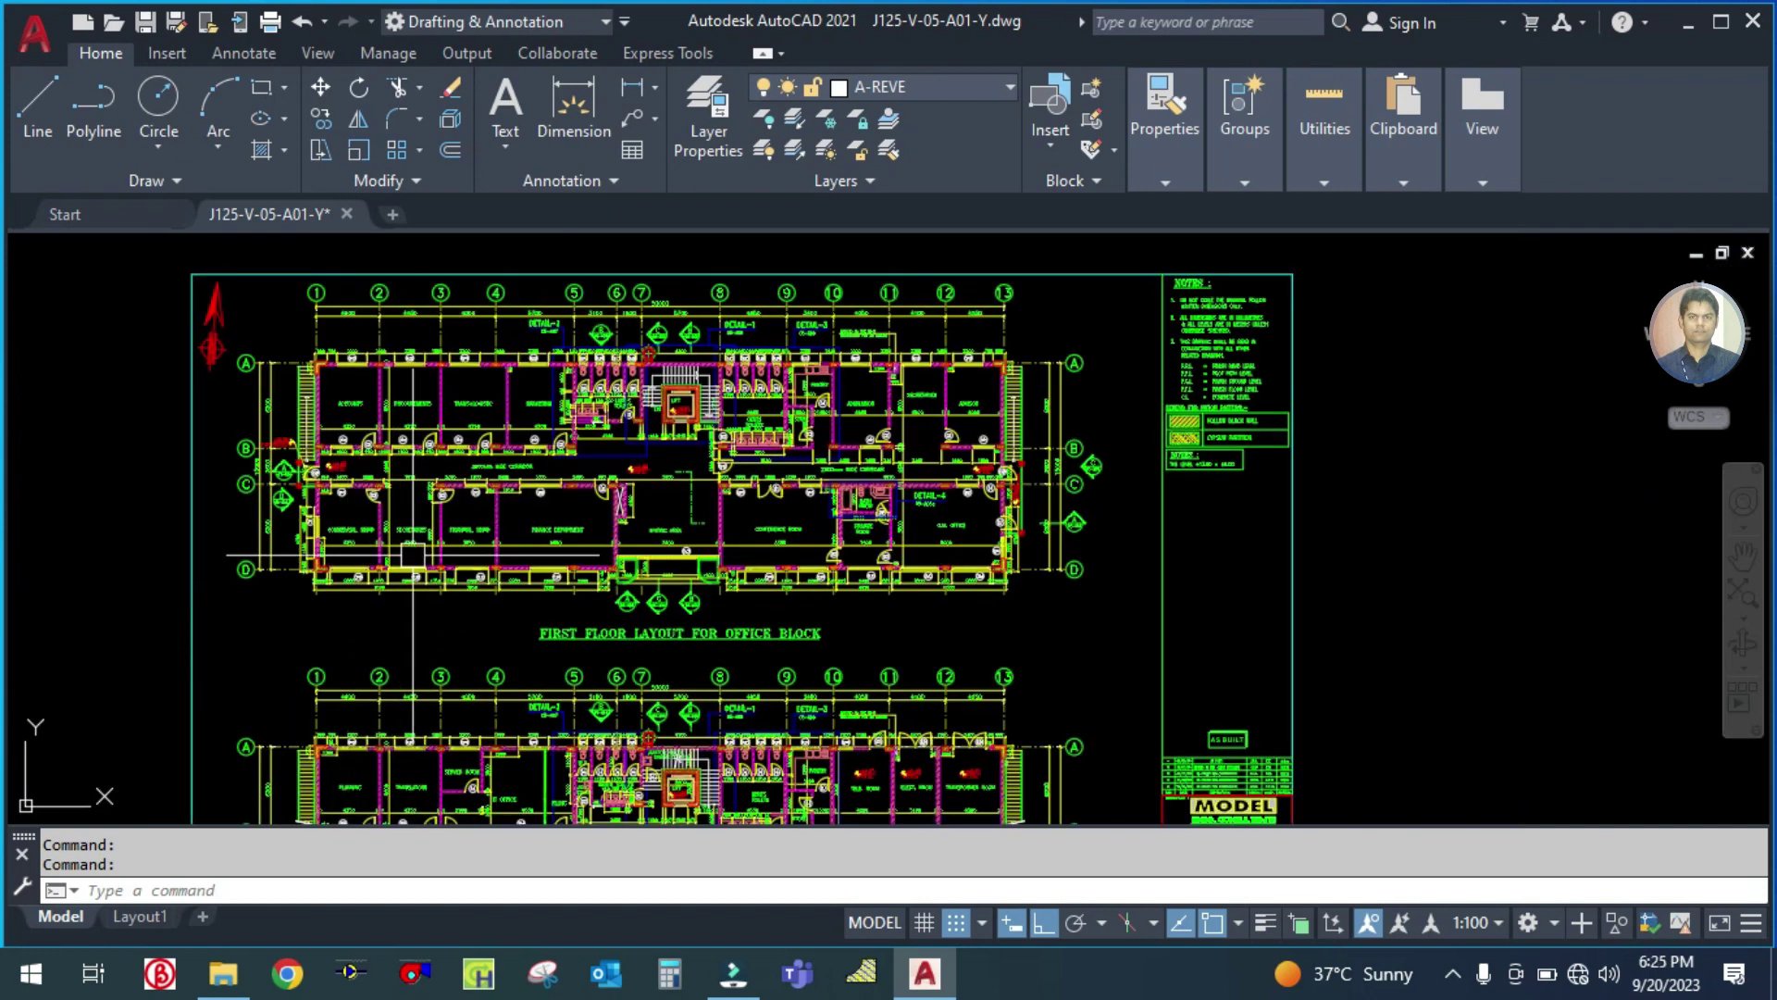
drag(1043, 619, 1112, 480)
right_click(1110, 492)
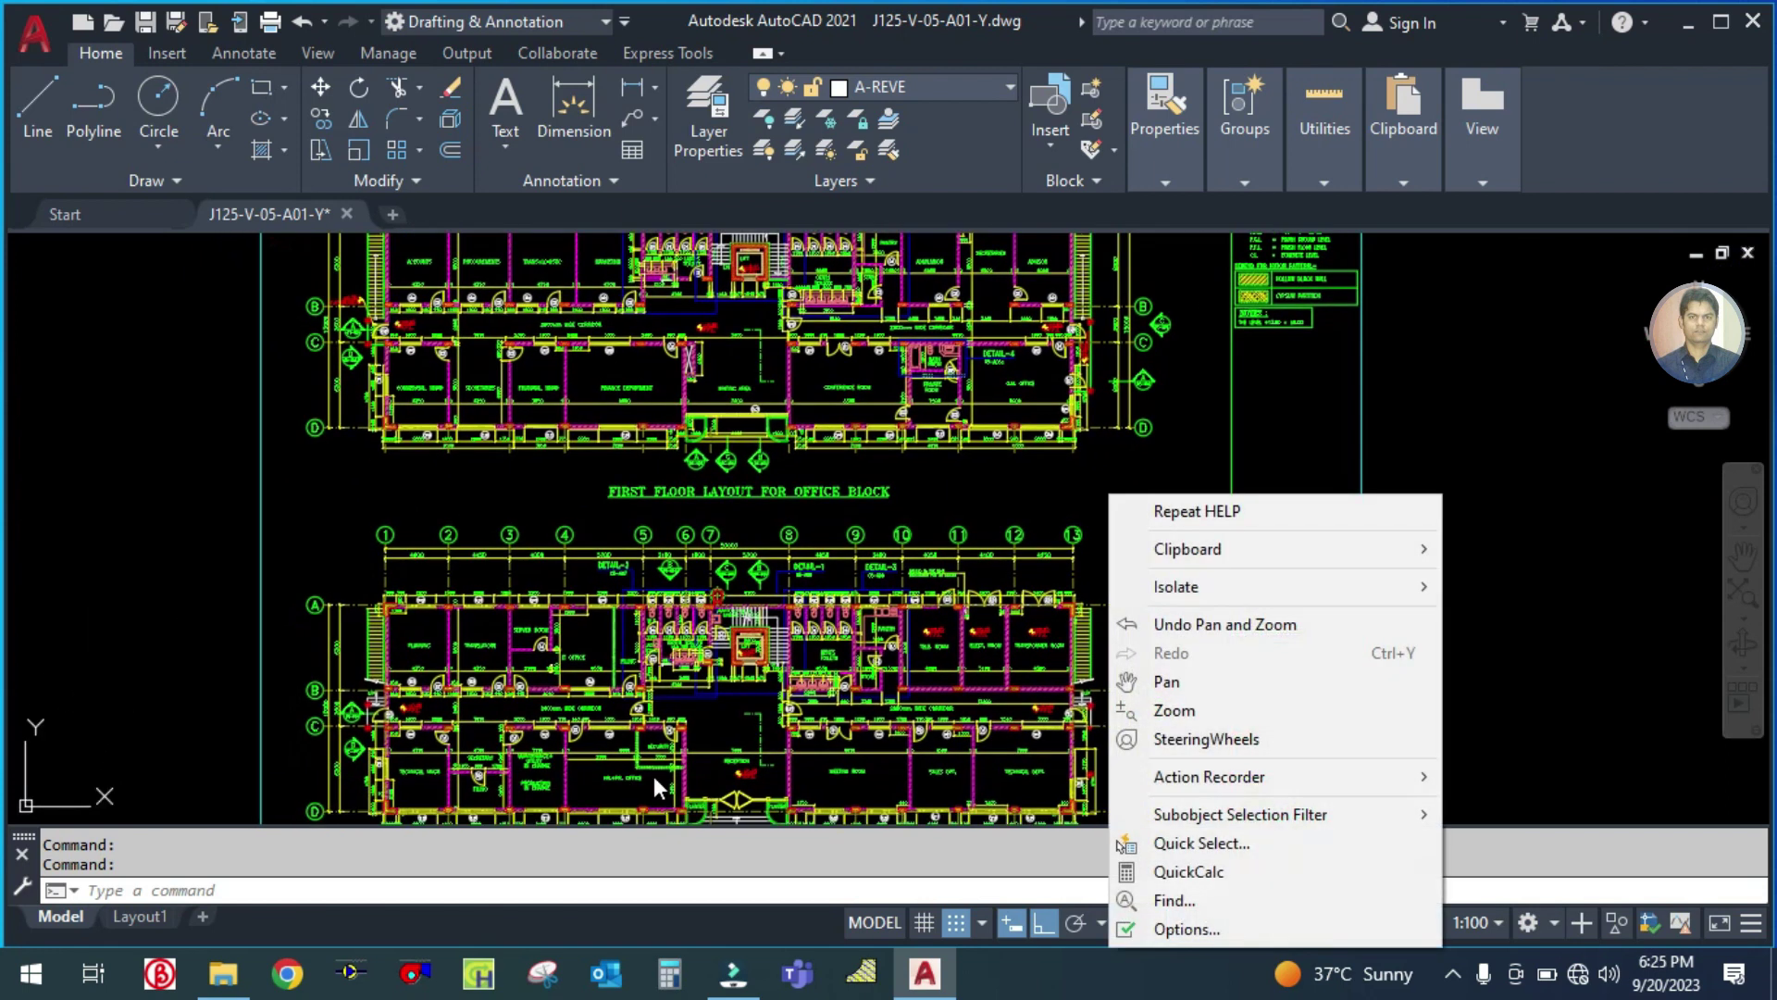
click(364, 535)
click(278, 541)
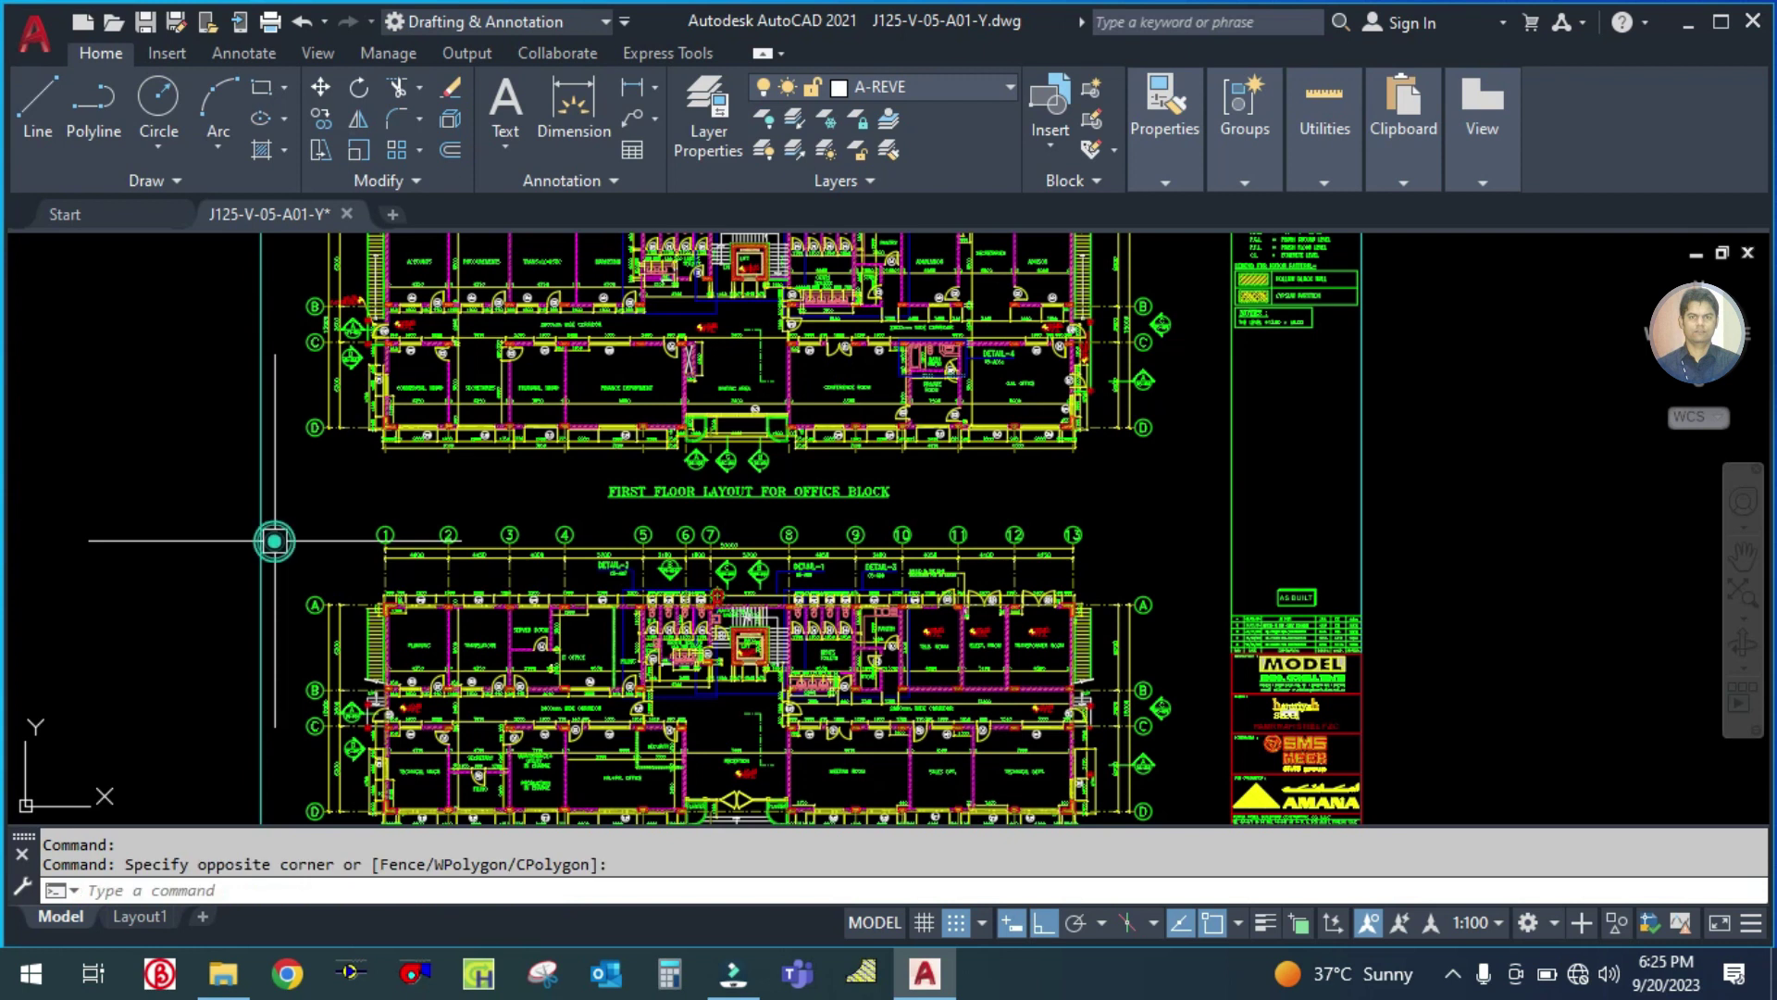
scroll(296, 580, down, 2)
scroll(352, 468, up, 4)
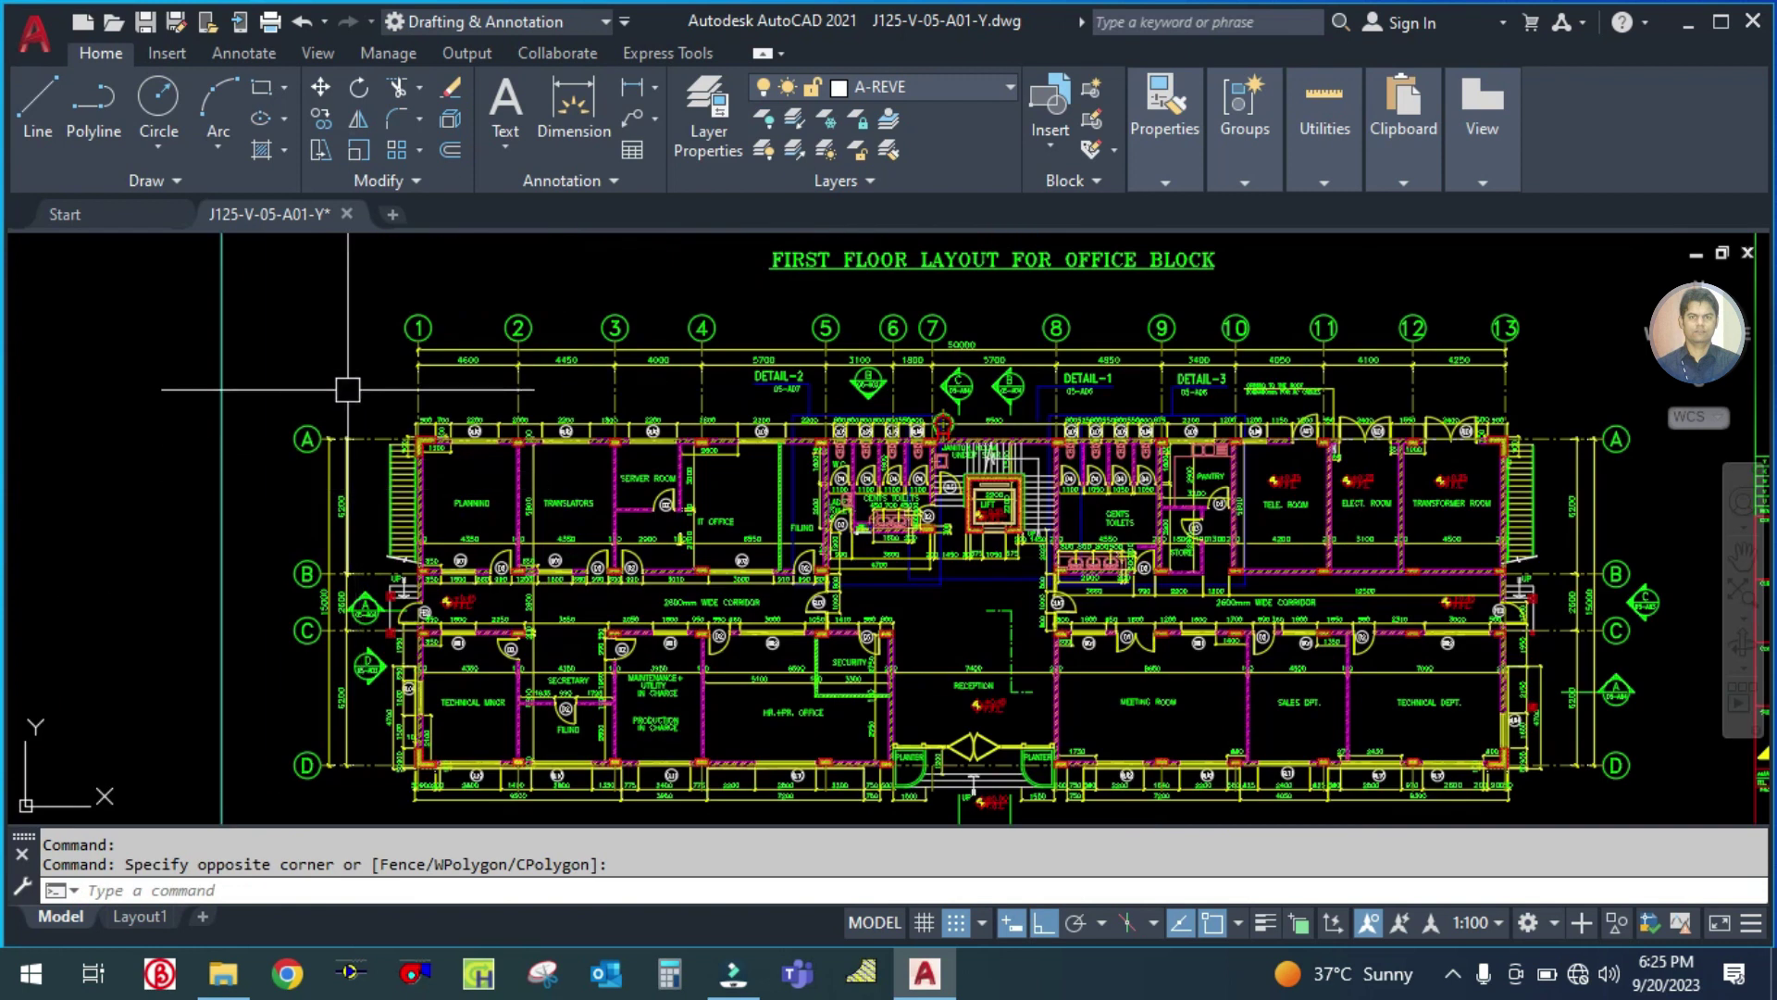
drag(373, 468, 376, 620)
drag(376, 416, 350, 707)
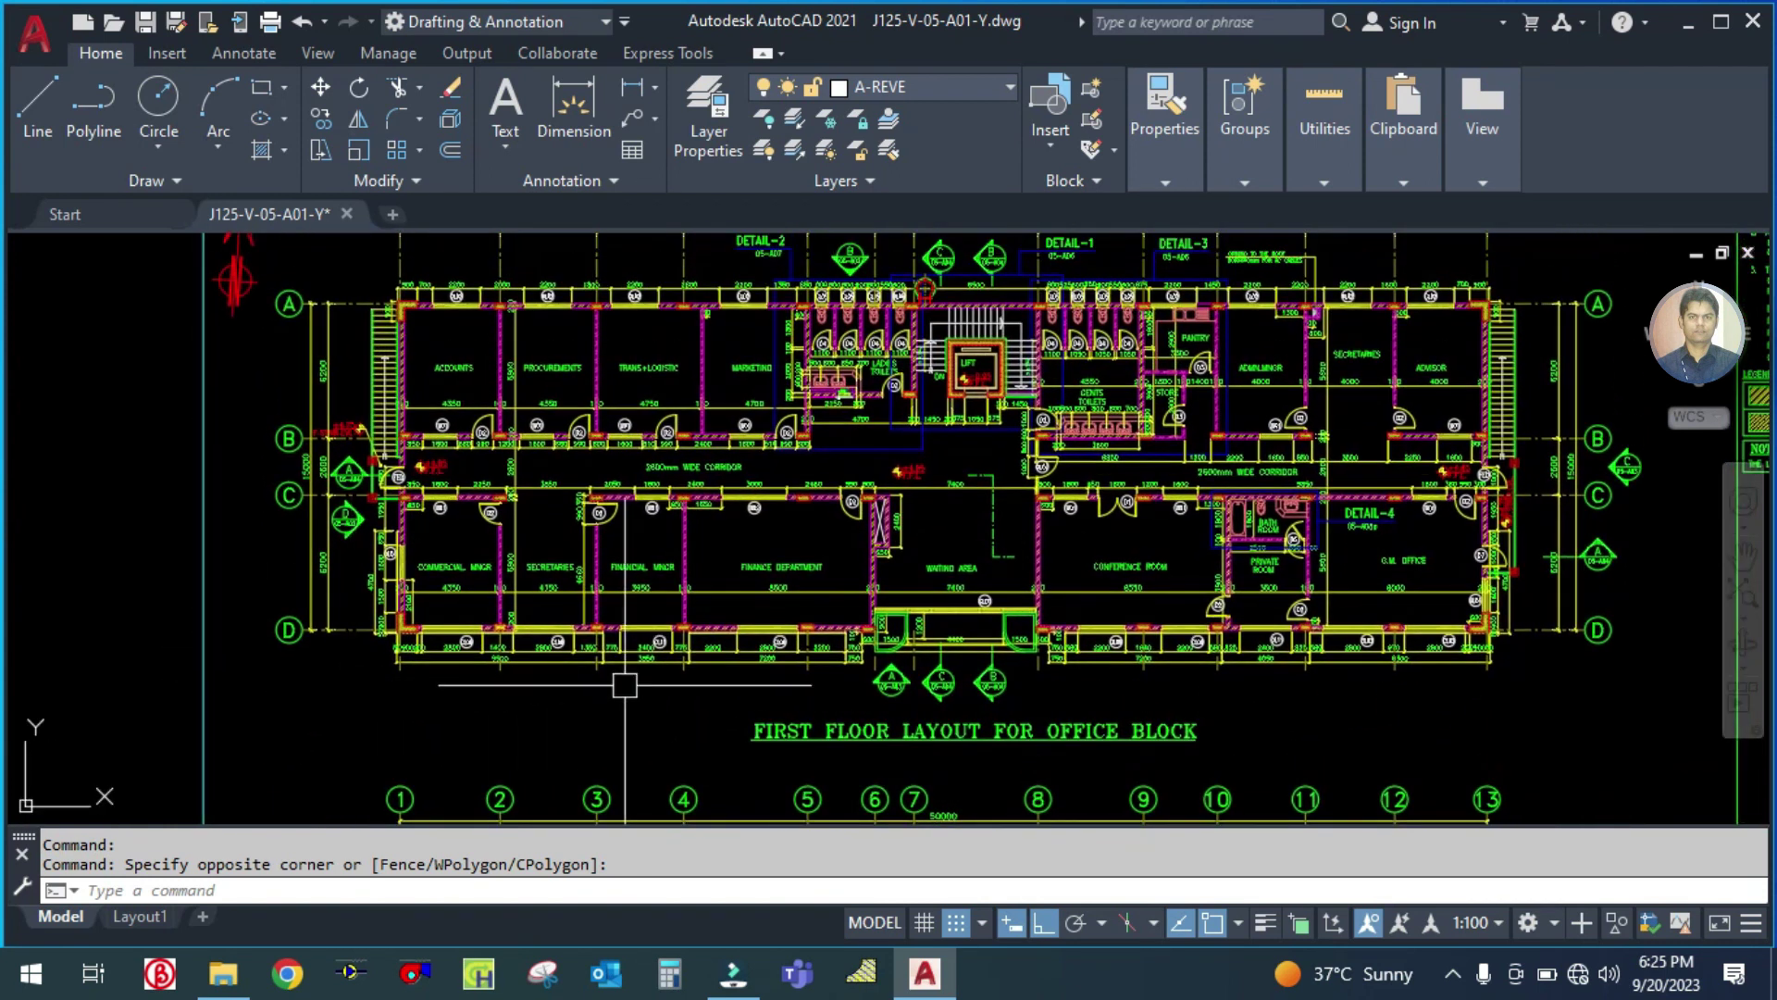
scroll(507, 671, up, 2)
scroll(504, 672, down, 4)
scroll(494, 674, up, 2)
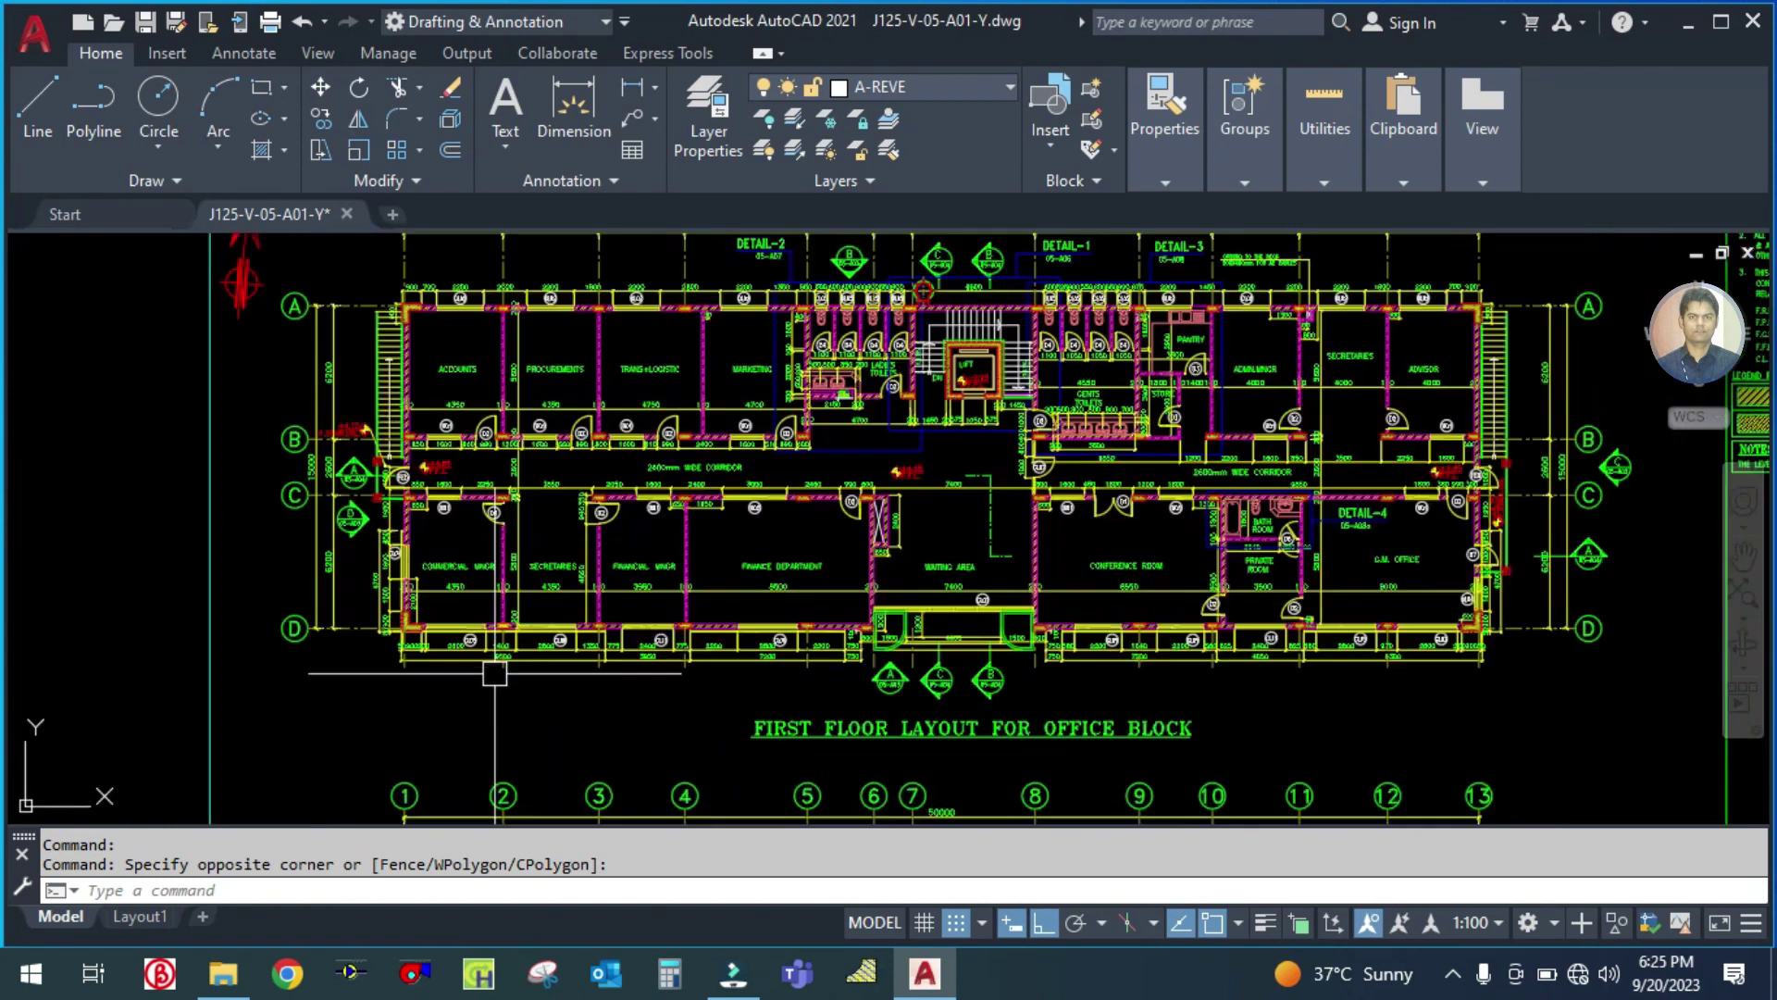
scroll(430, 602, up, 5)
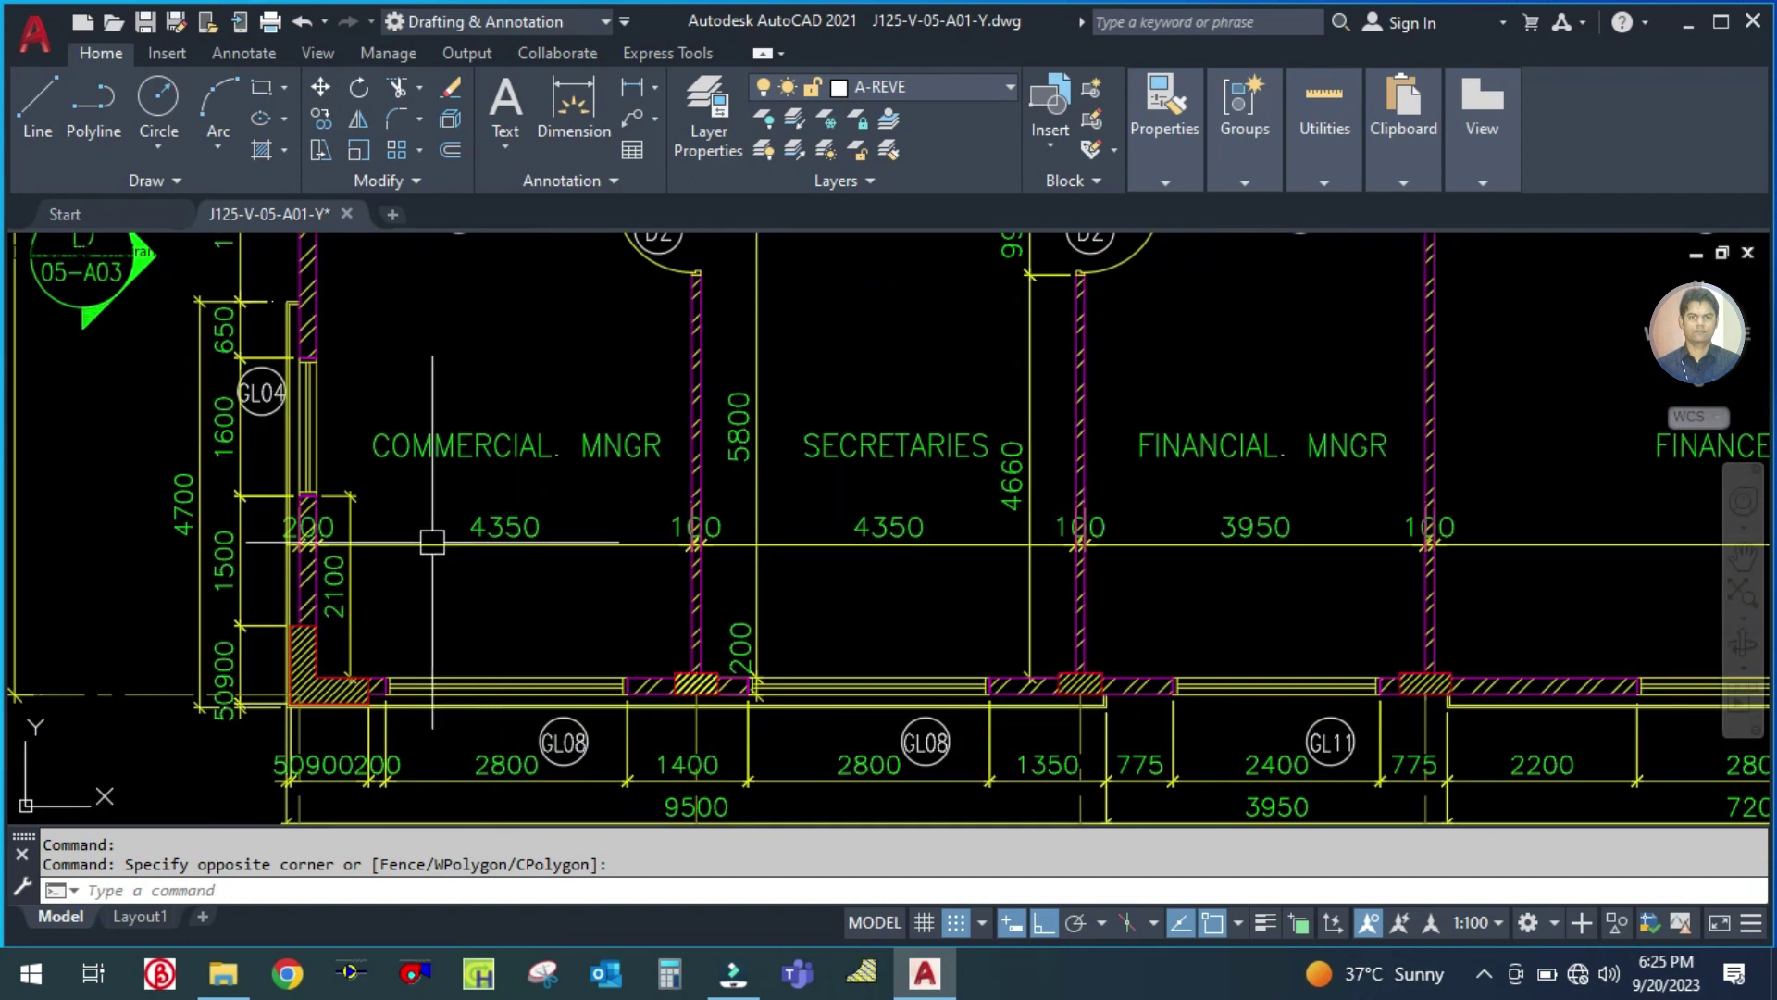
scroll(440, 596, down, 3)
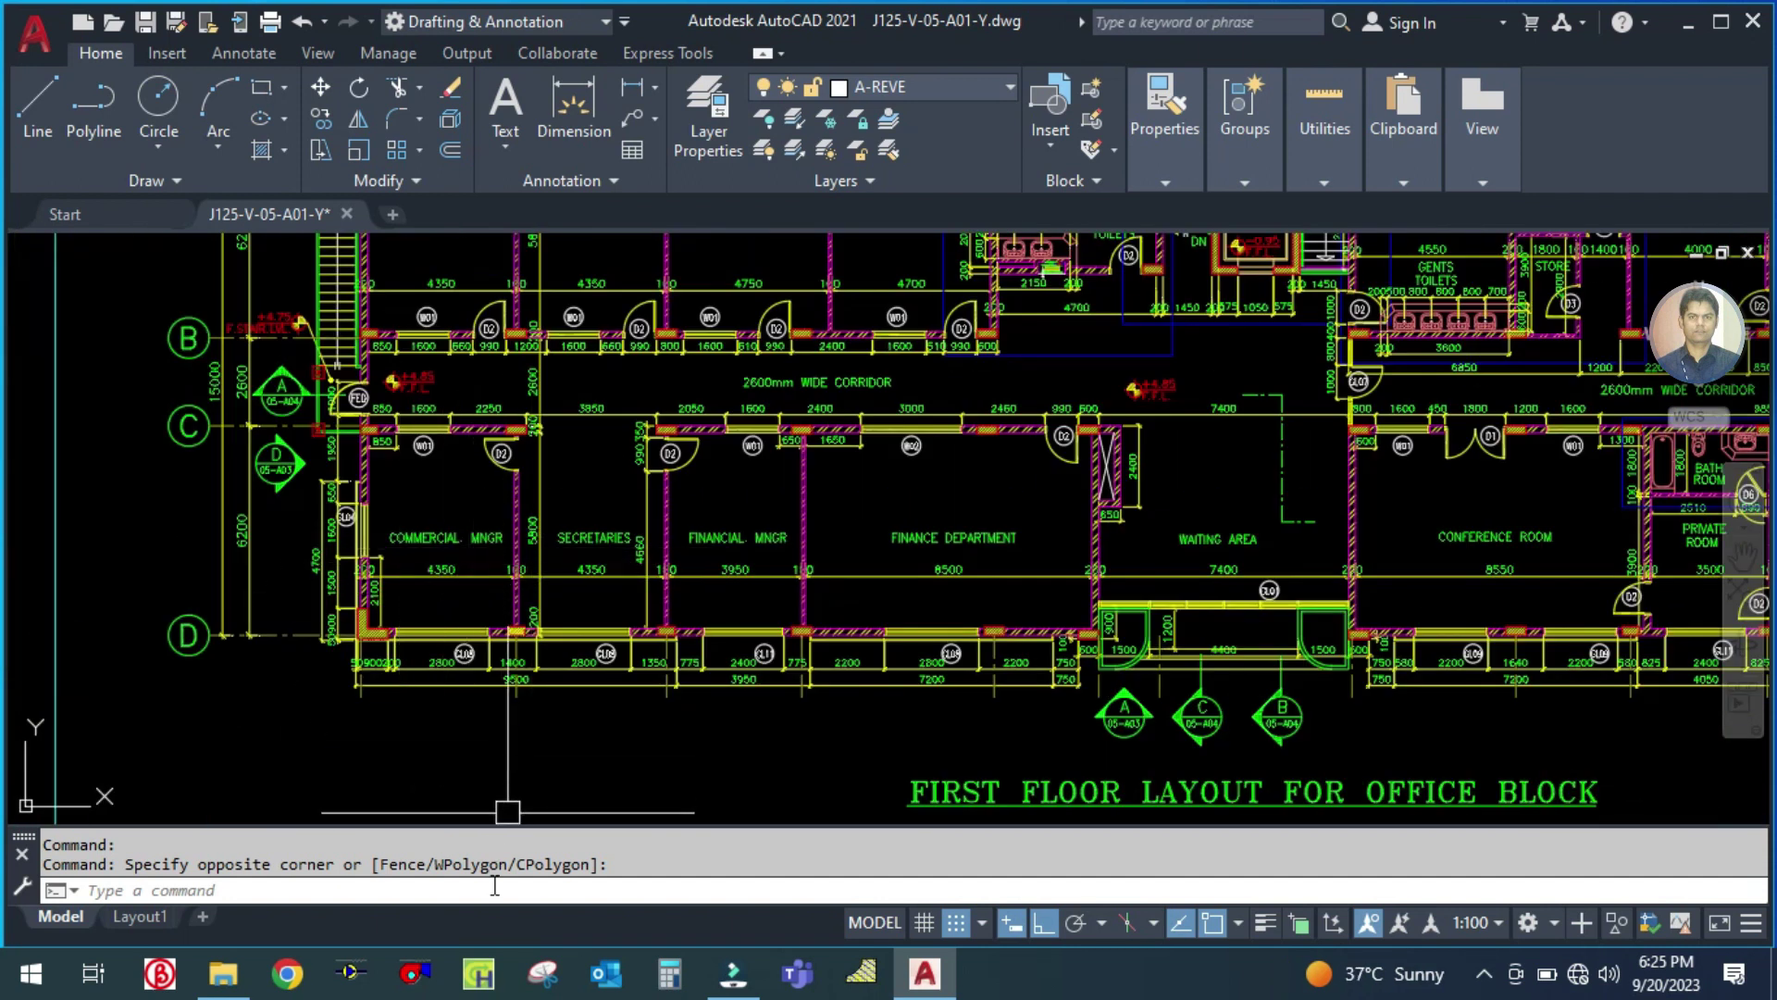
Step: Switch to HAP and open the project Hamriya Steel Office Building - 05
click(480, 973)
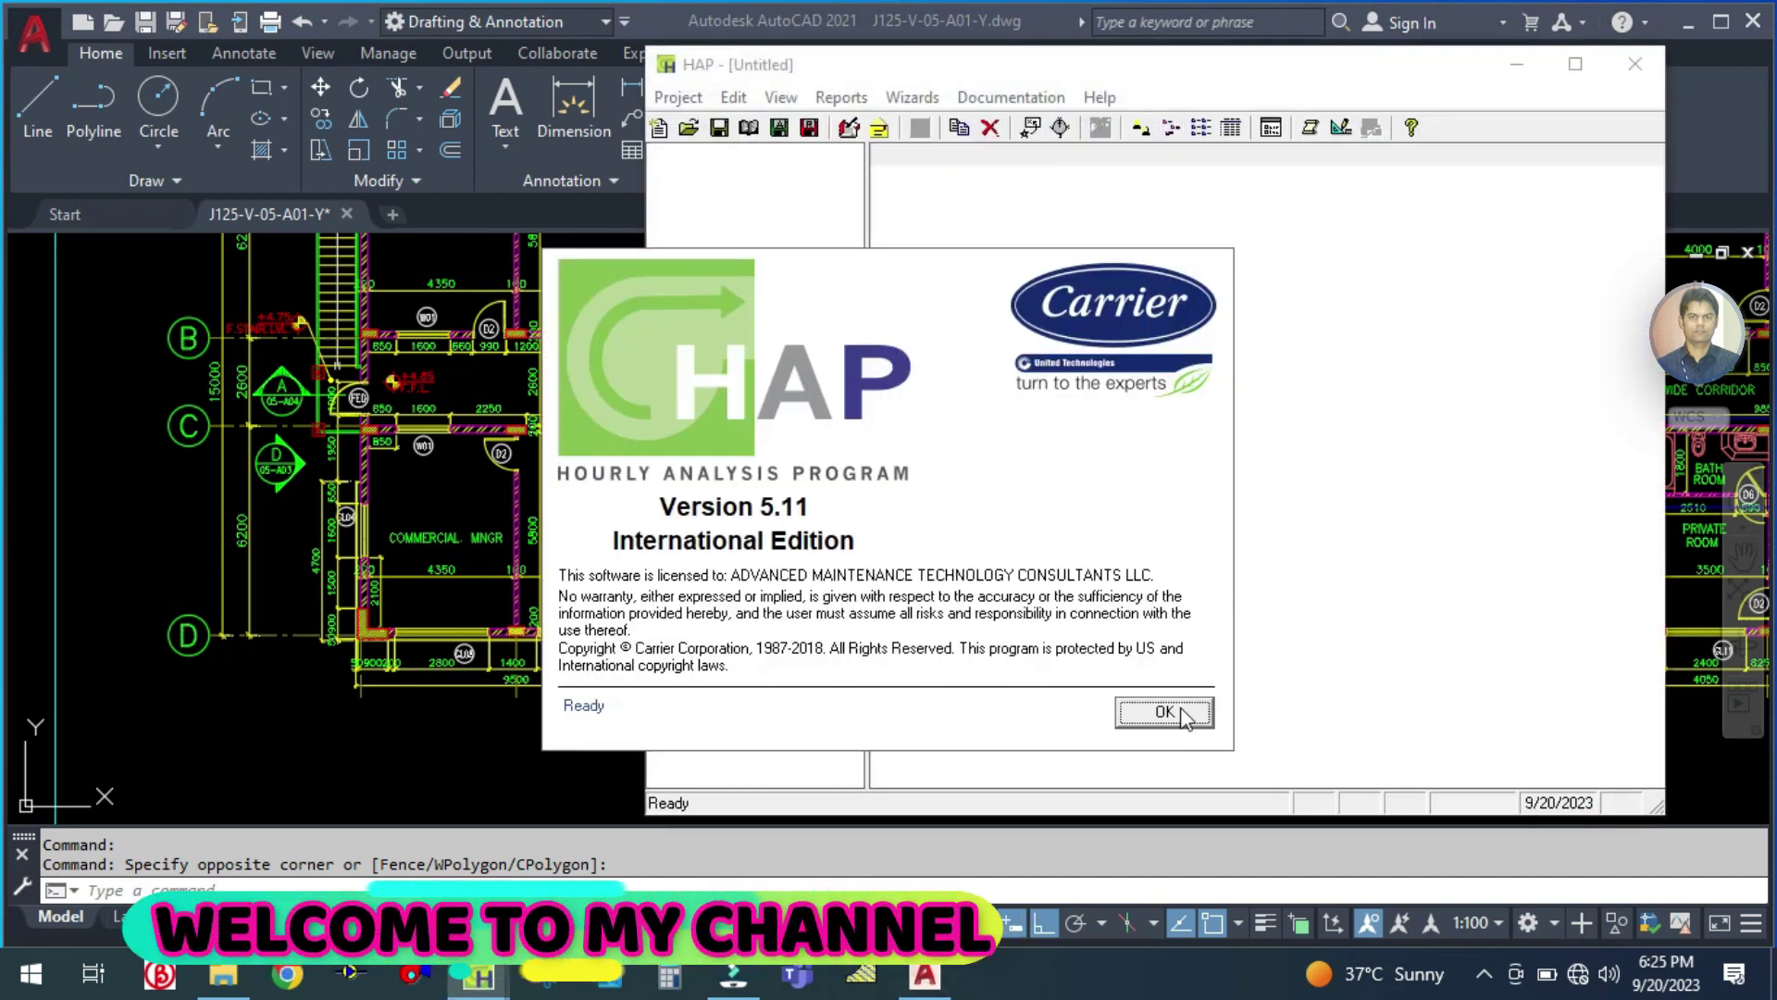
click(1164, 712)
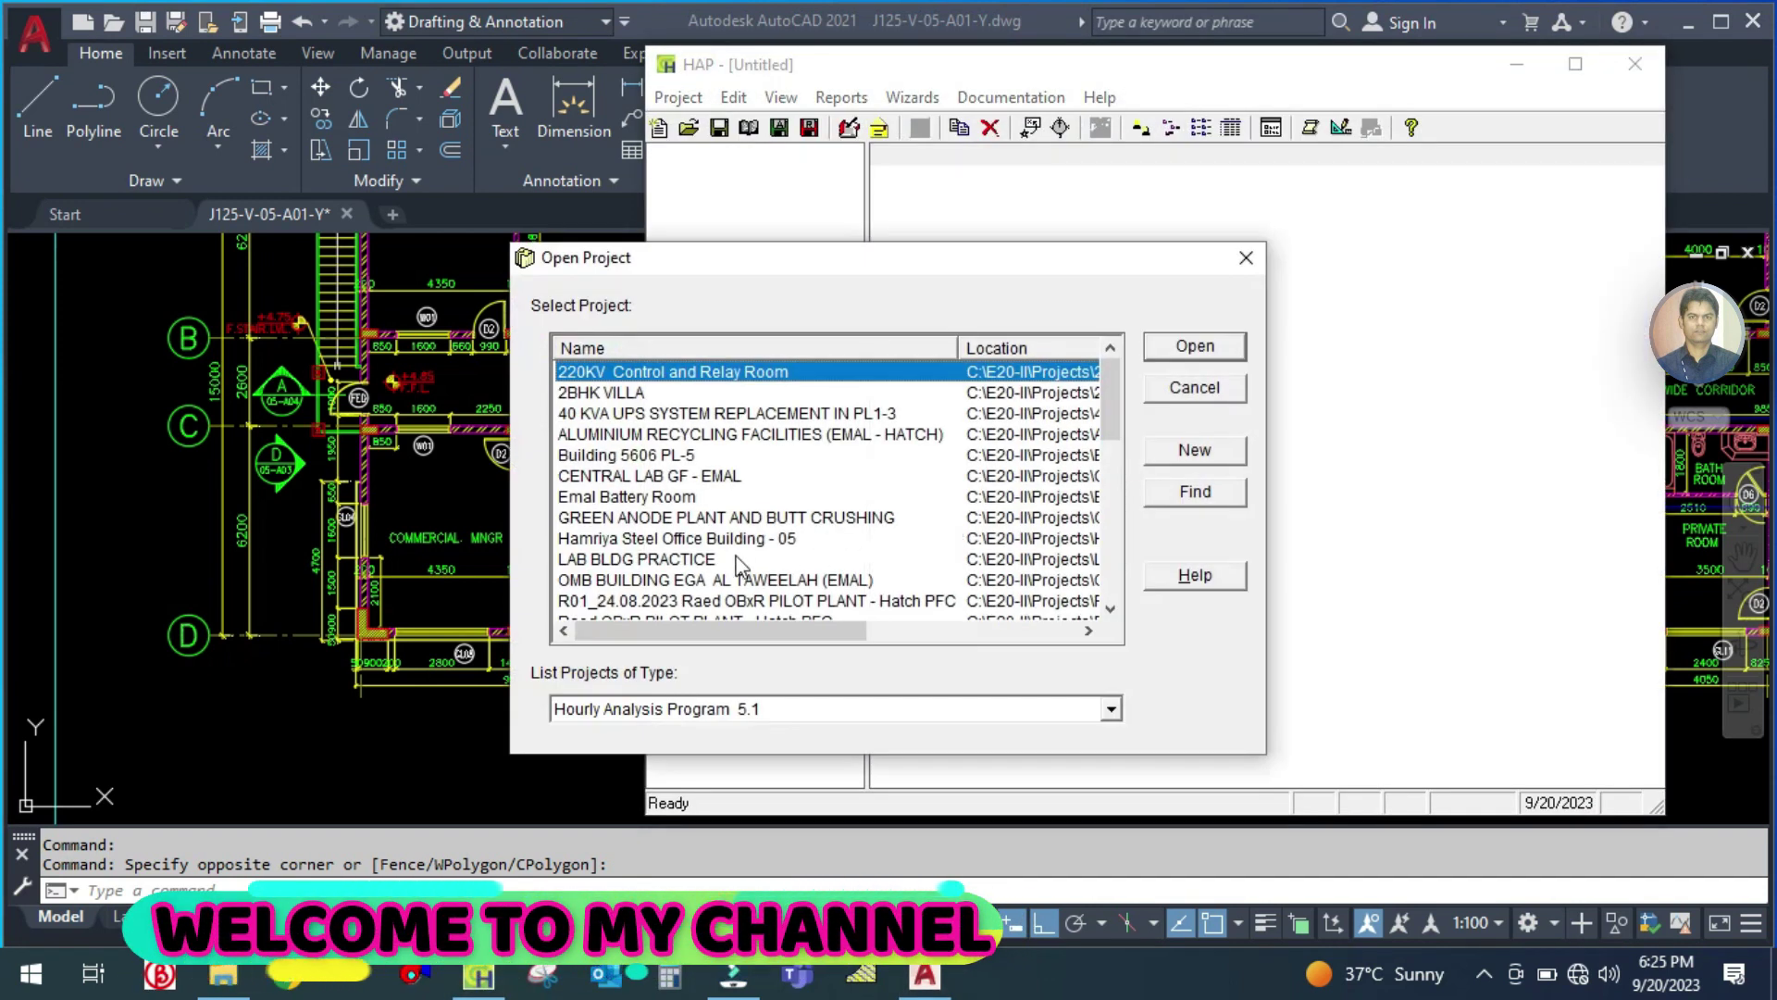
click(666, 539)
click(1193, 346)
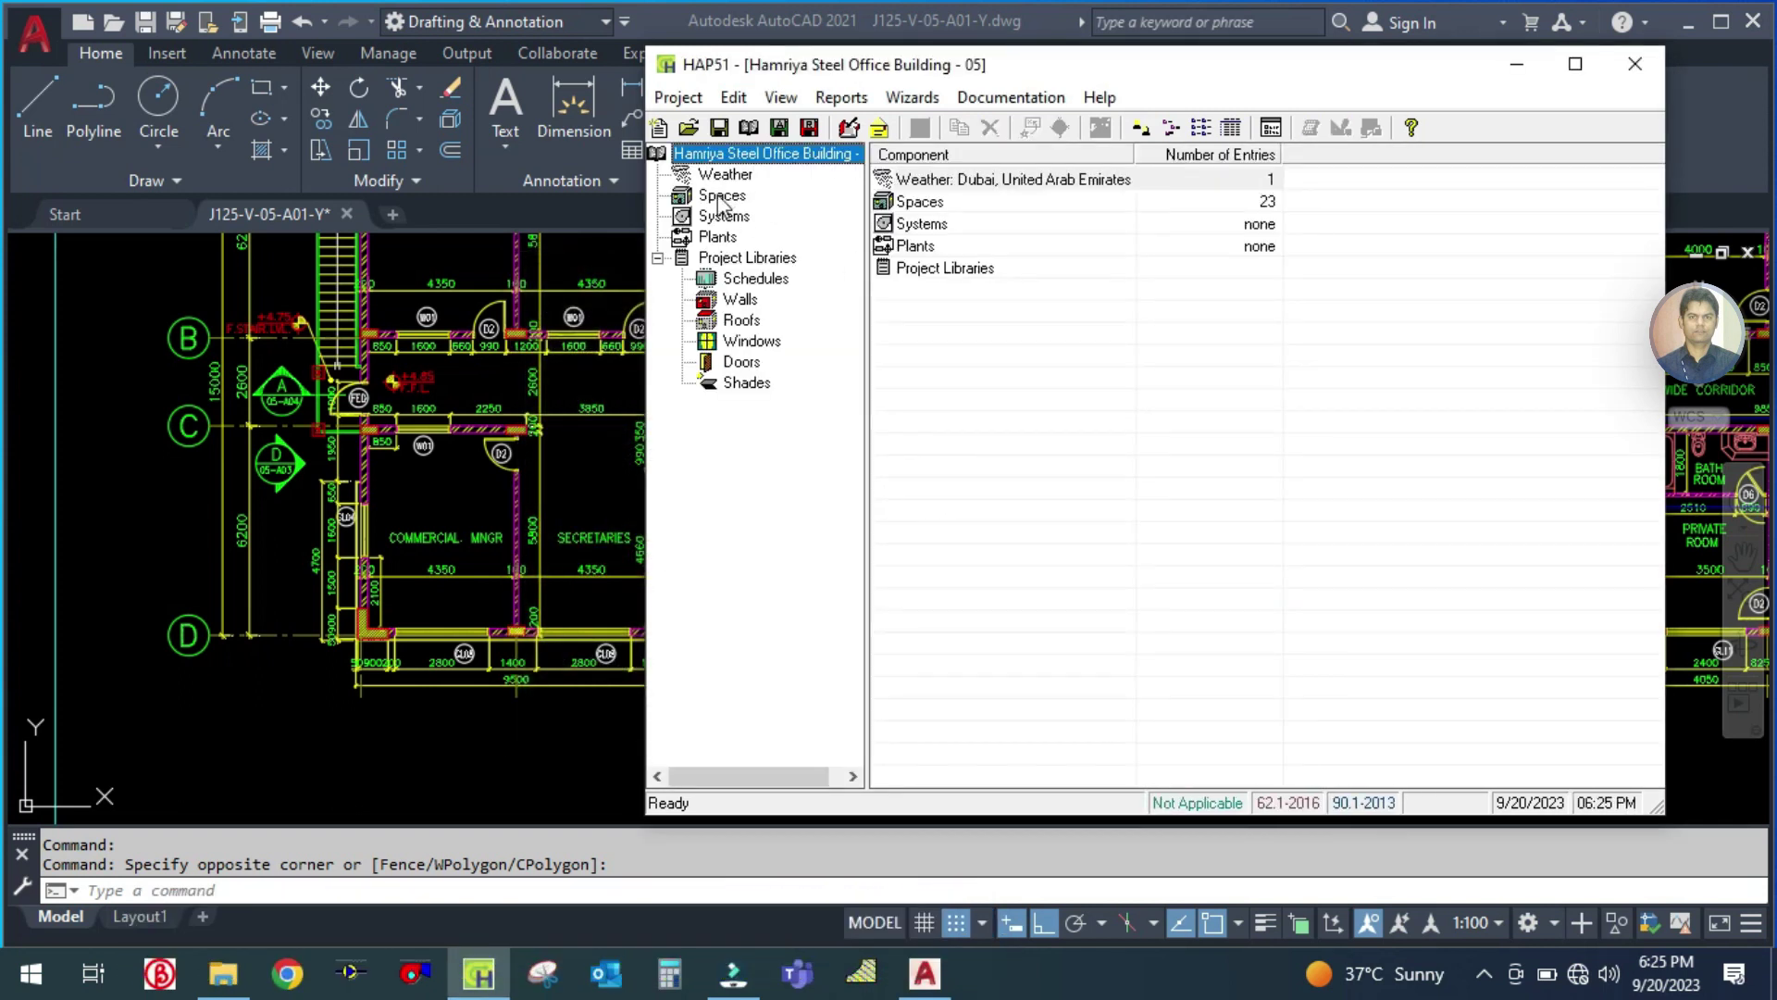
Step: Duplicate the space GF-TRANSLATOR OFFICE and name the copy FF-COMMERCIAL MANAGER
click(721, 197)
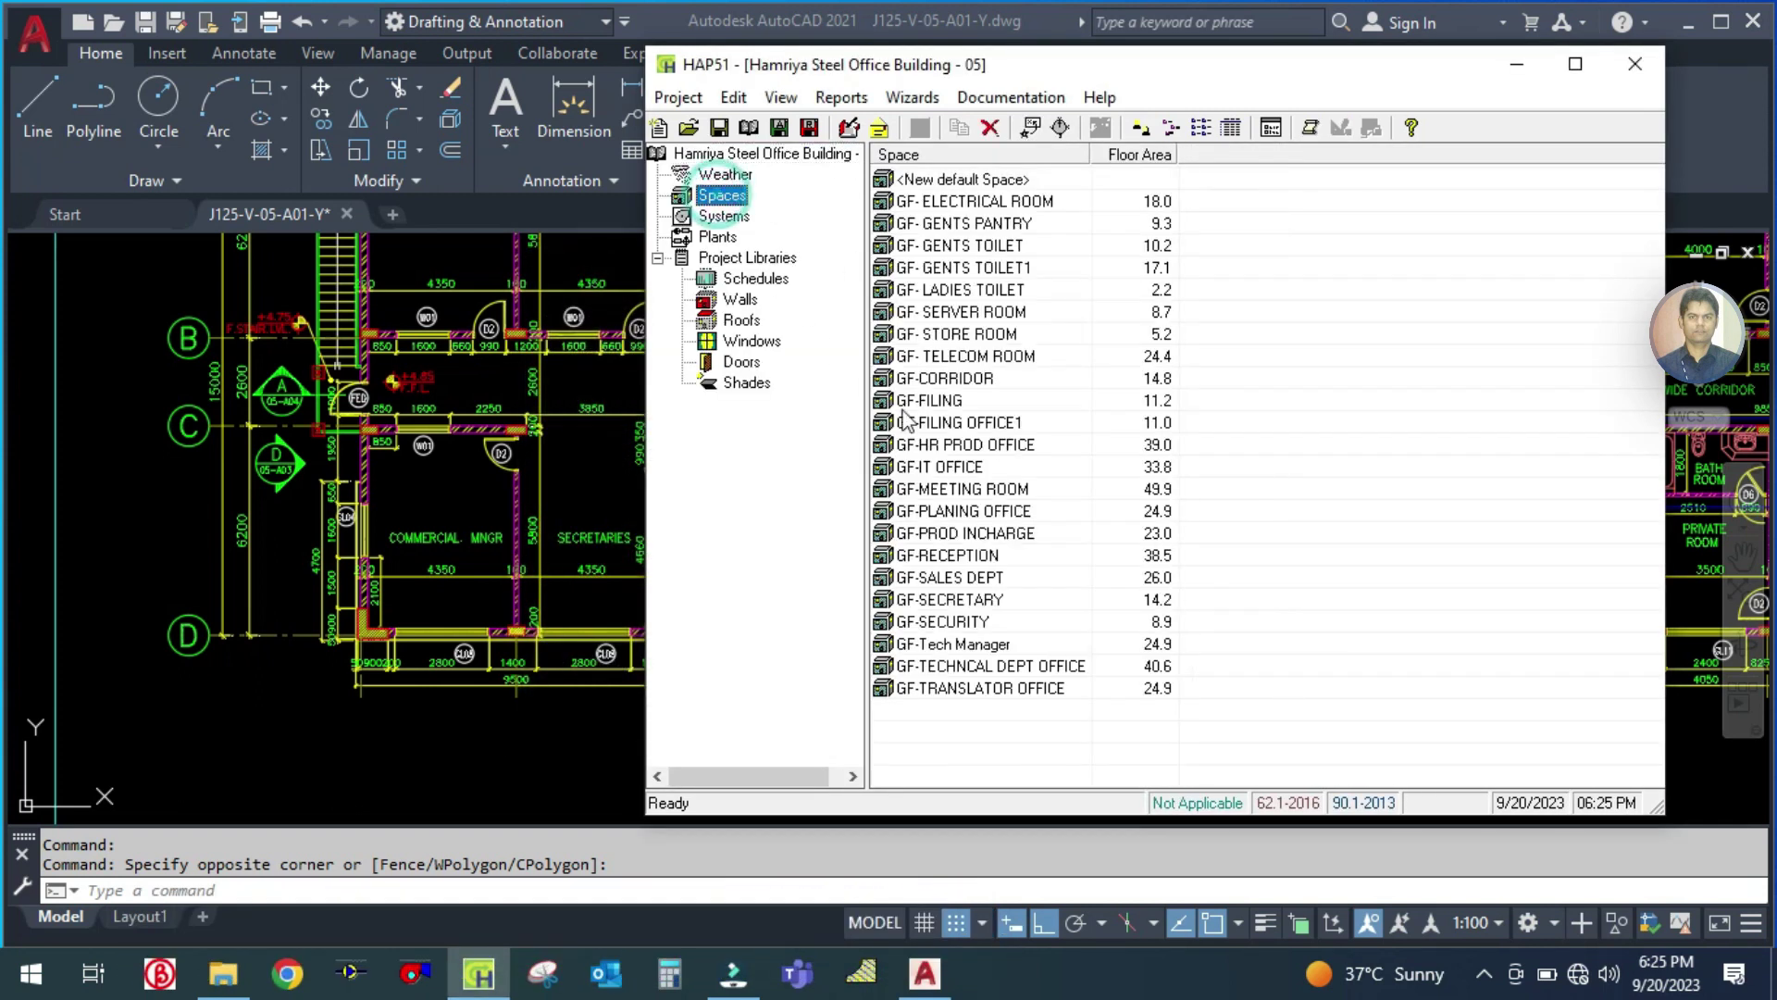
click(969, 694)
right_click(972, 696)
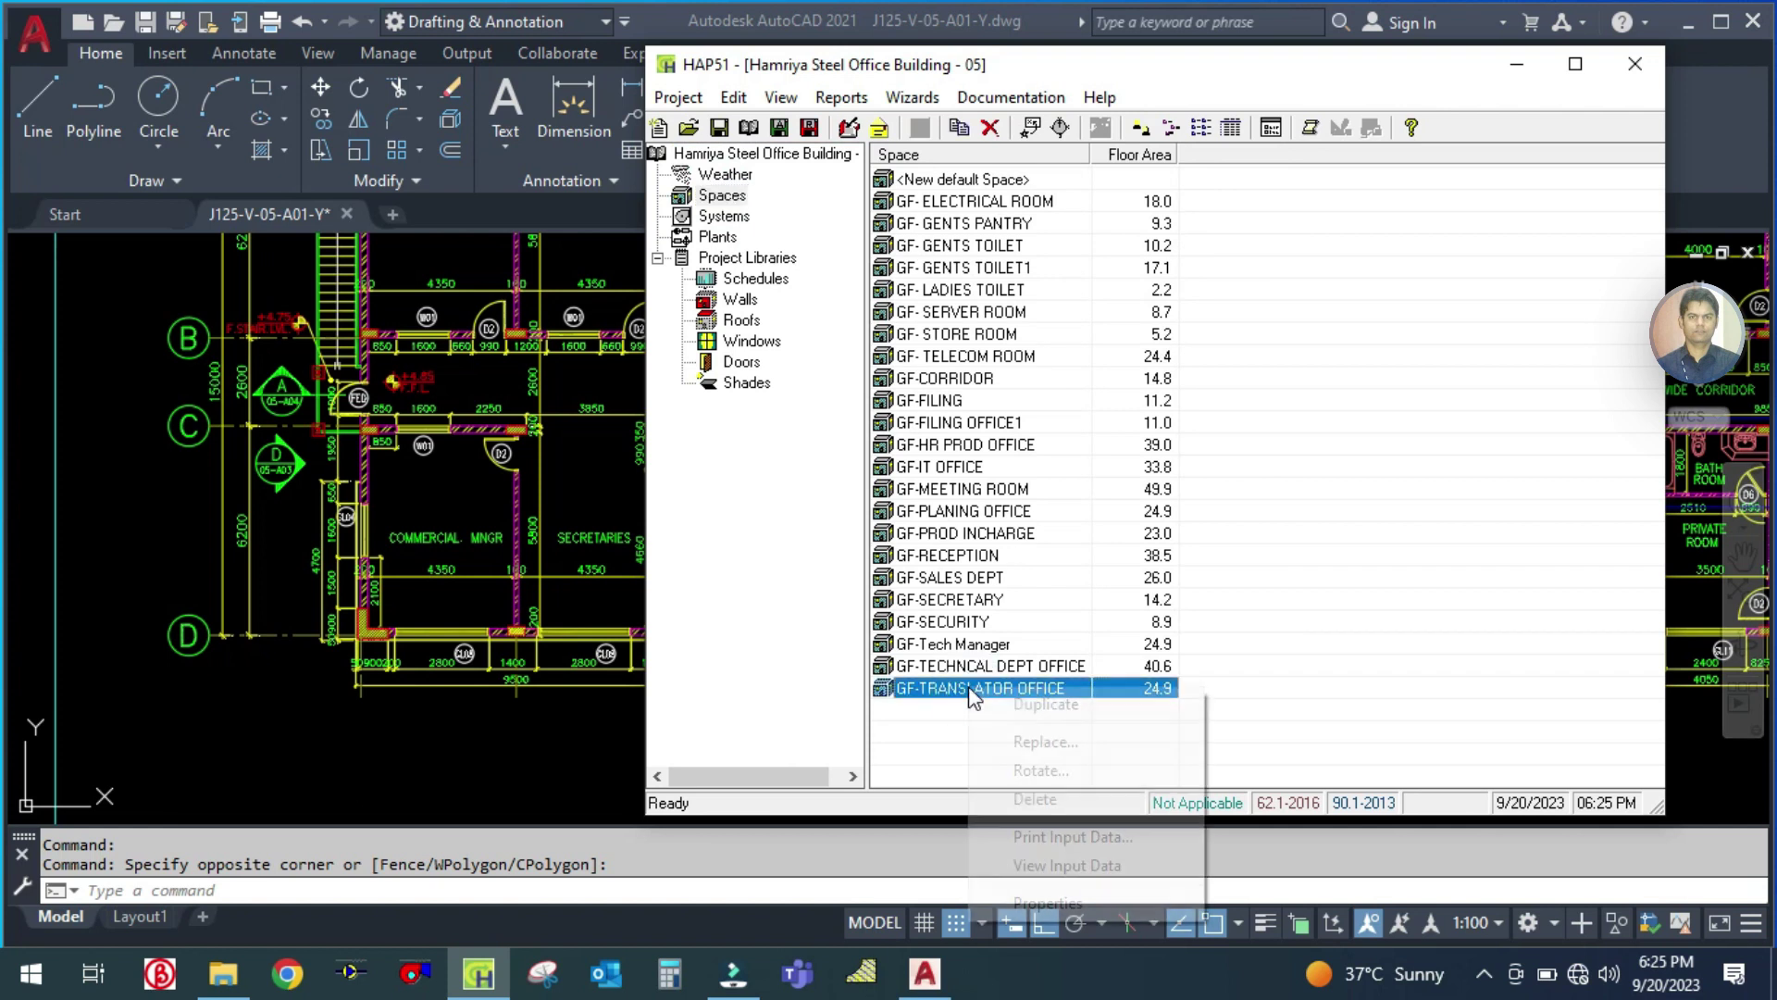
click(1046, 705)
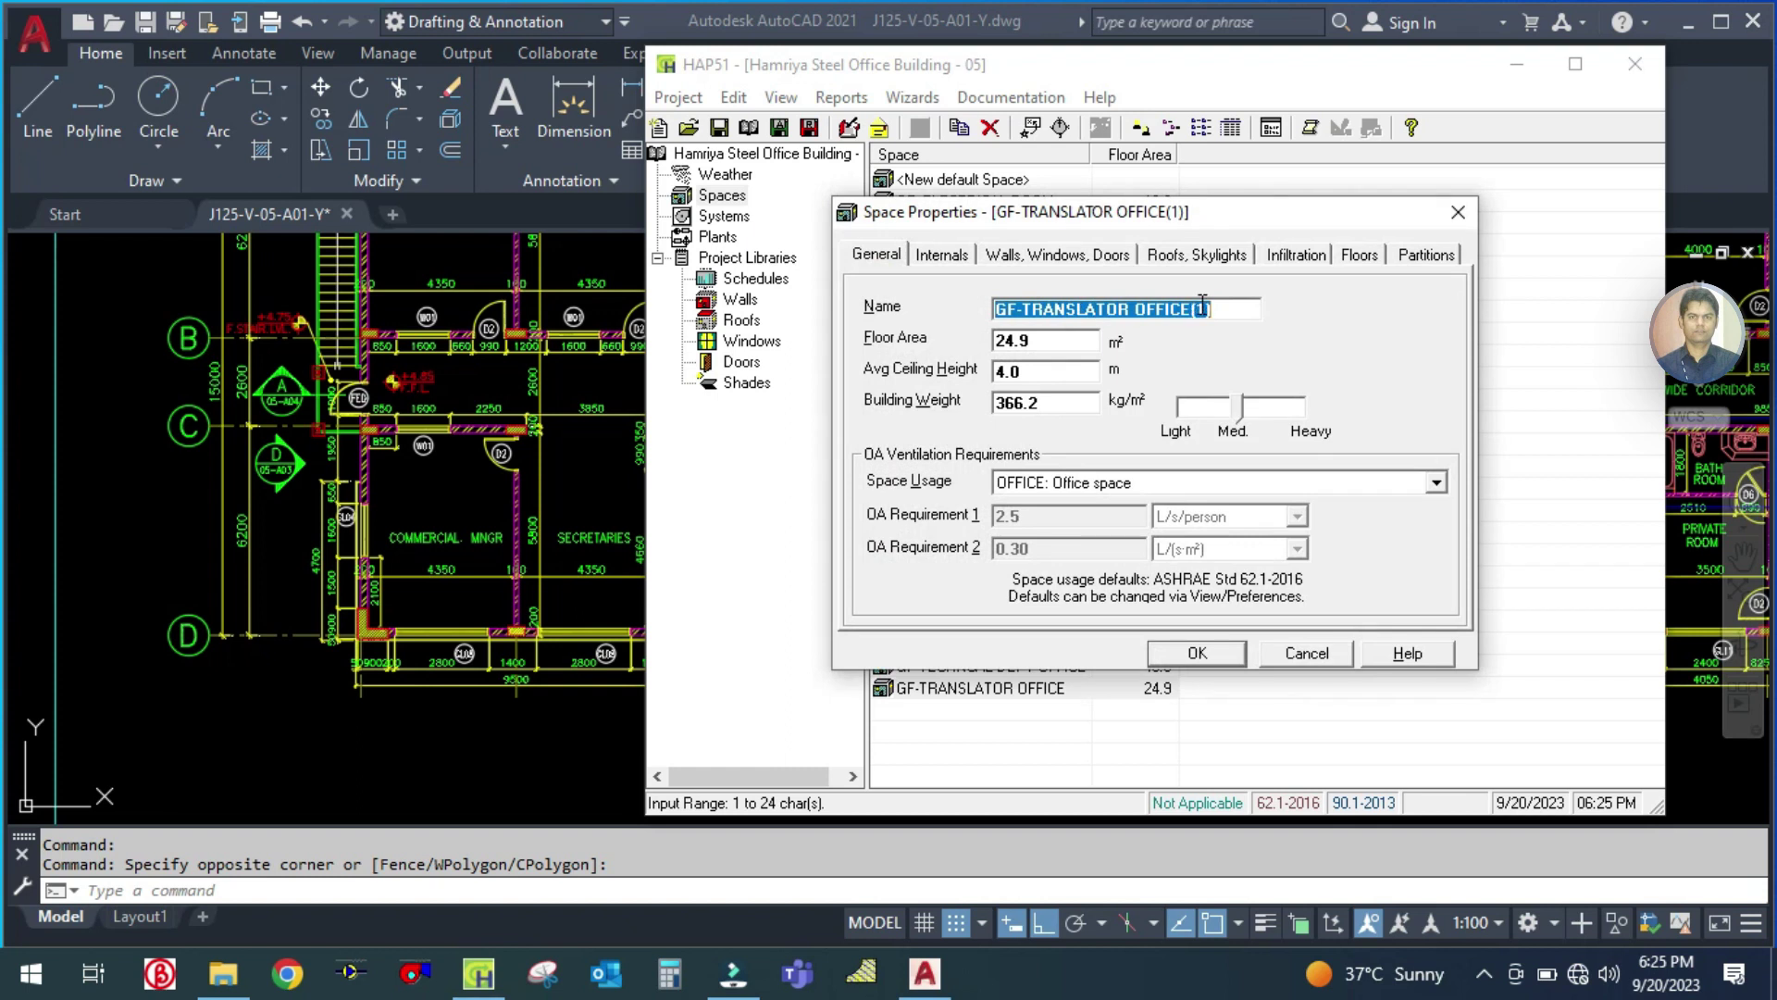
key(Caps_Lock)
text(FF)
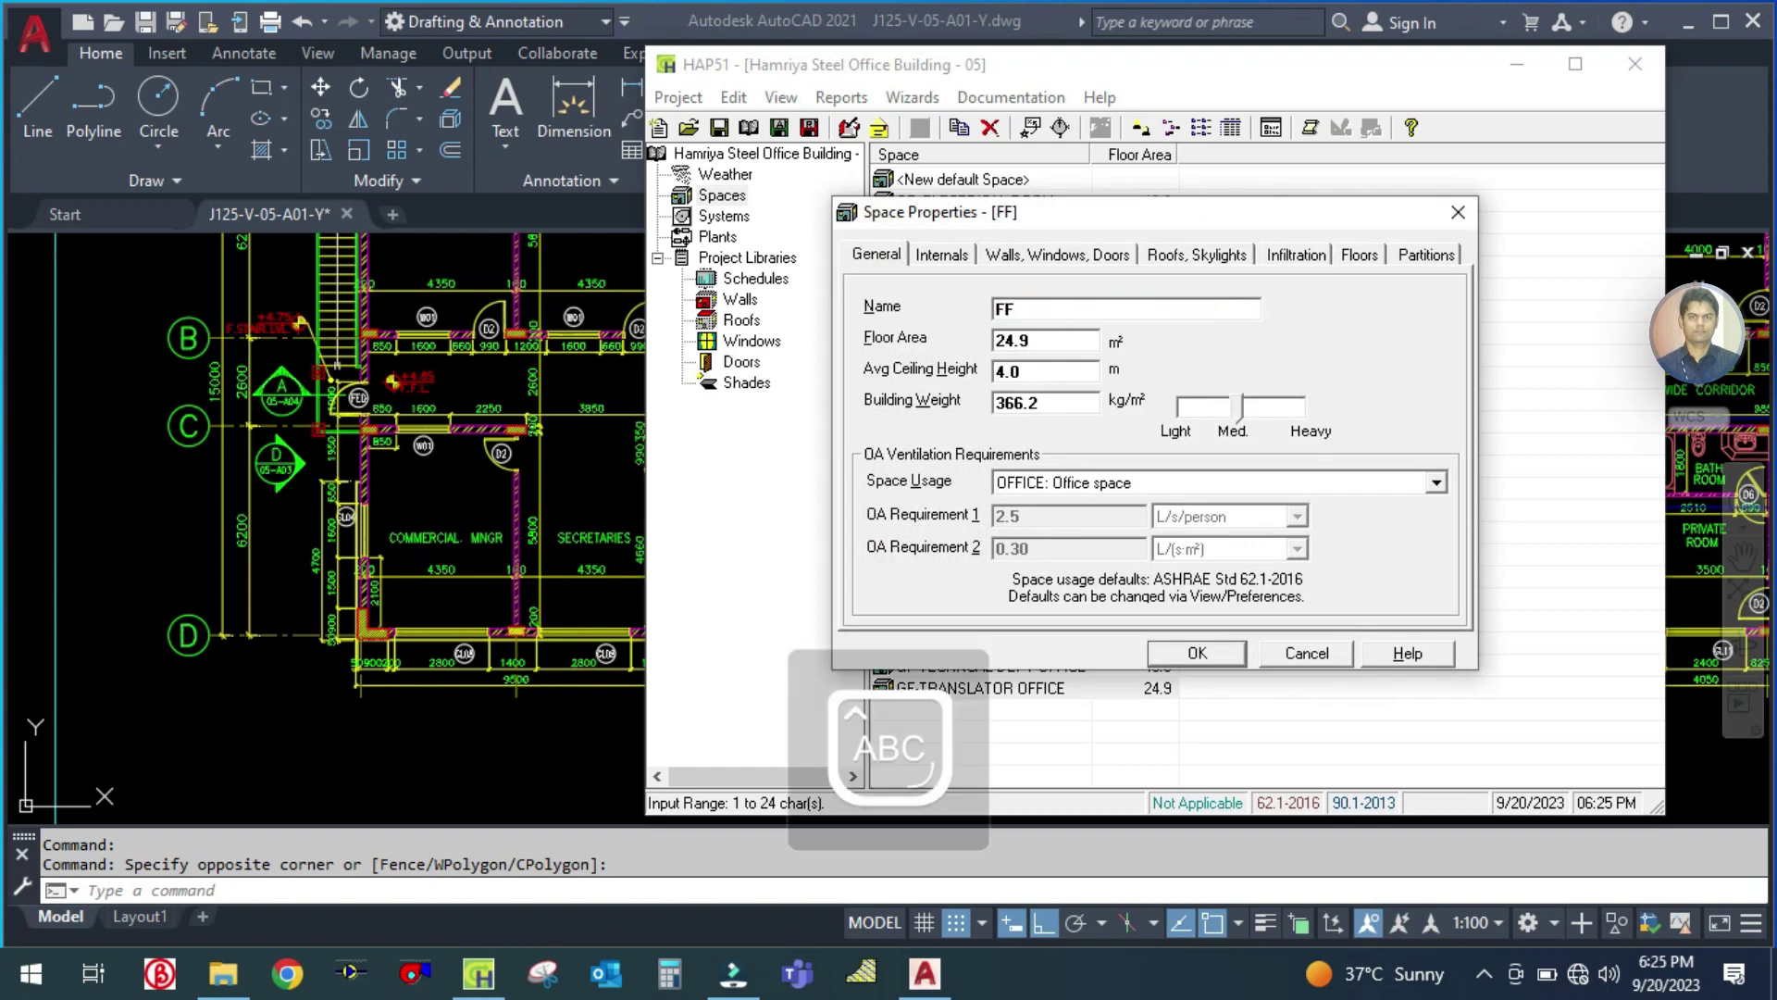
text(-COMMERCIAL MANAGER)
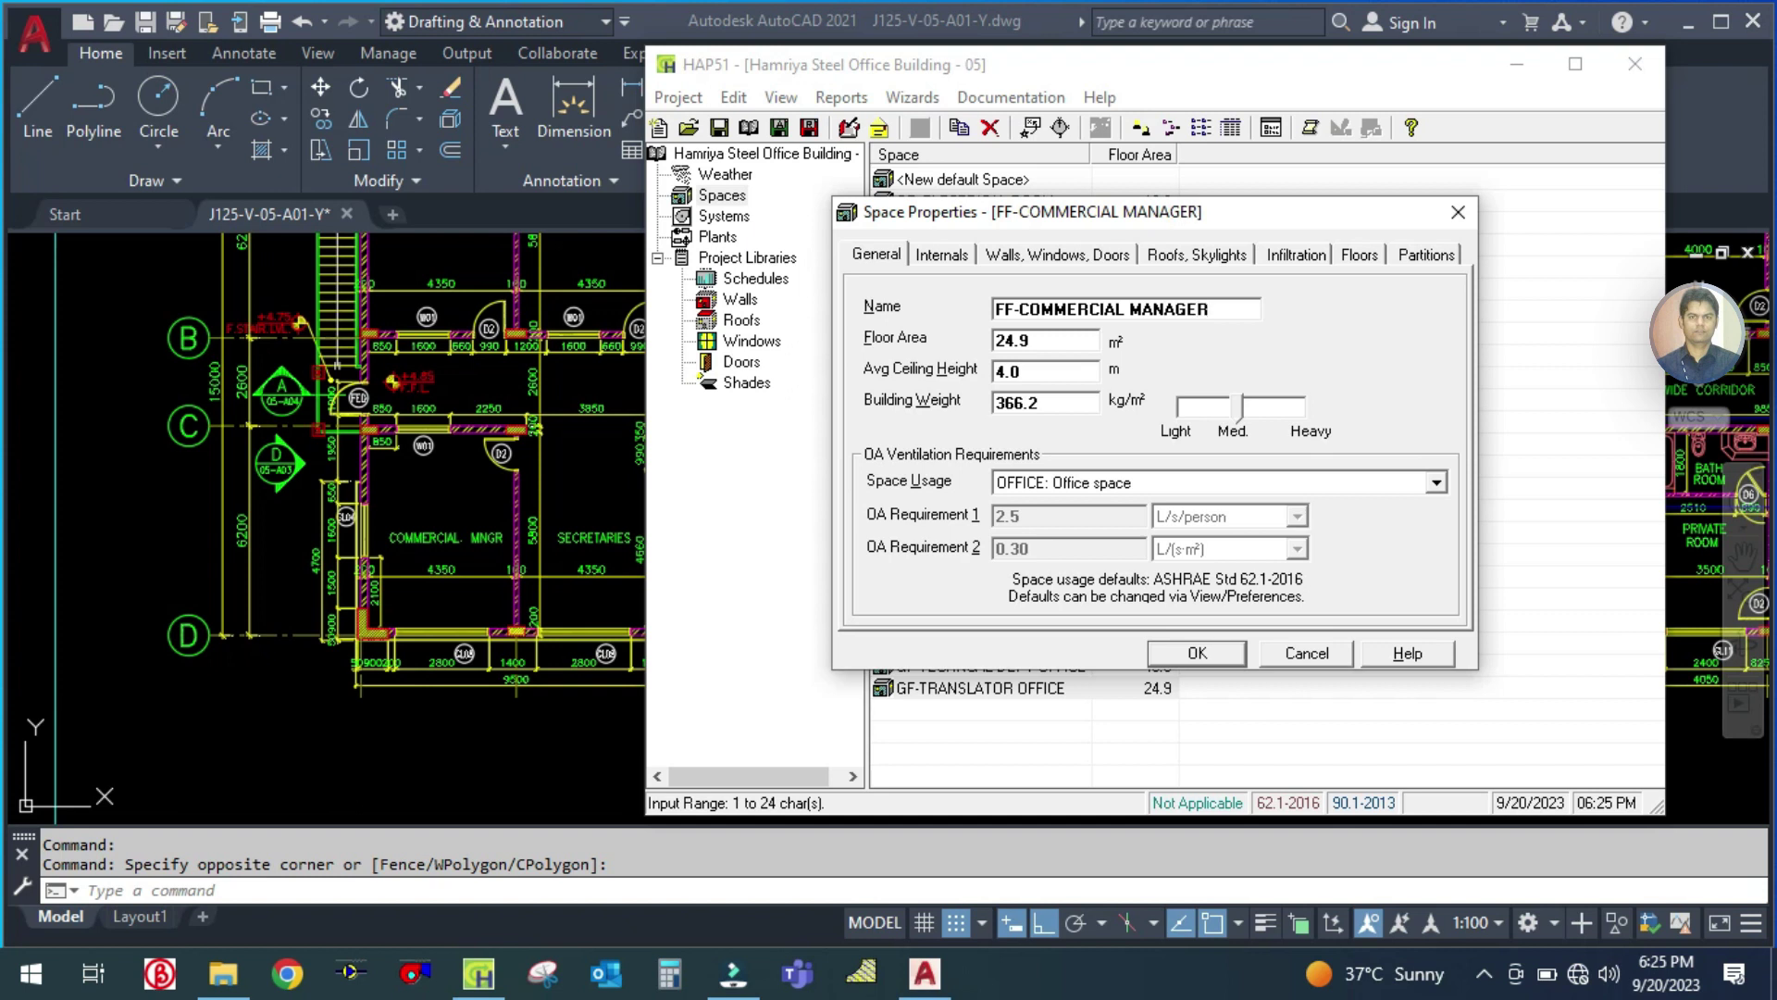
Step: Read the commercial manager's room dimensions on the AutoCAD plan and multiply 4.3 × 5.8 in Calculator for its floor area
click(249, 704)
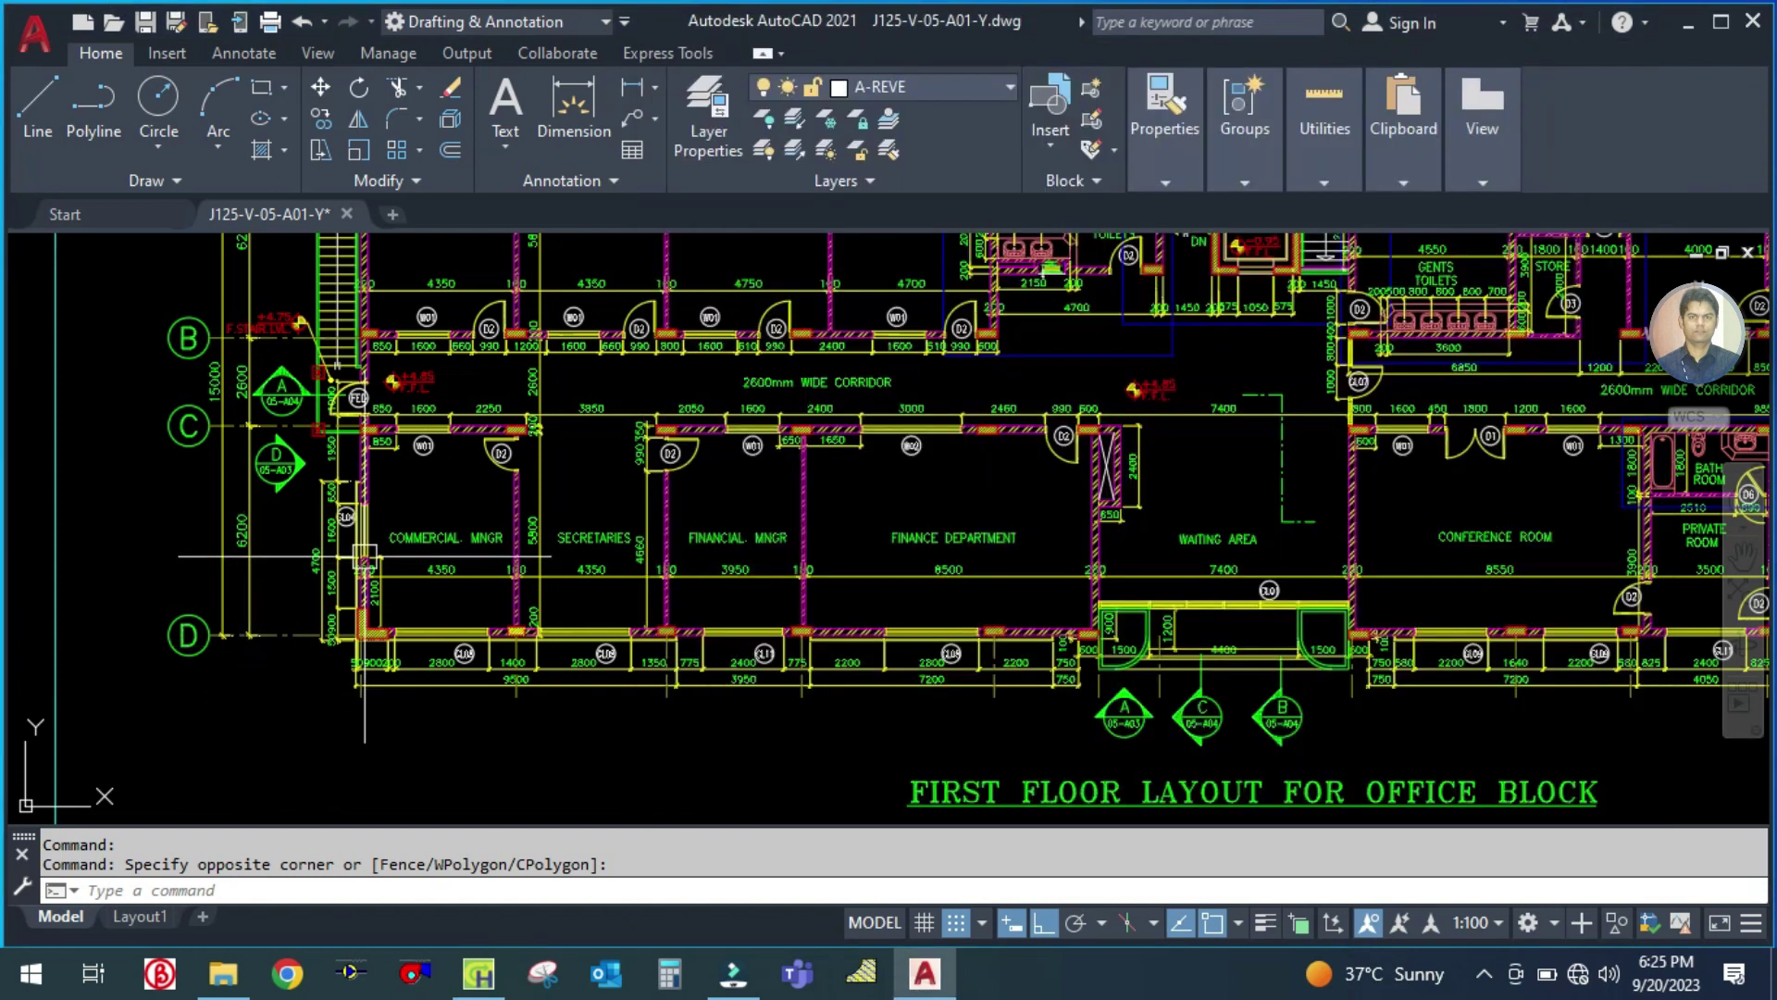
scroll(366, 567, up, 2)
drag(420, 449, 441, 490)
scroll(442, 682, up, 2)
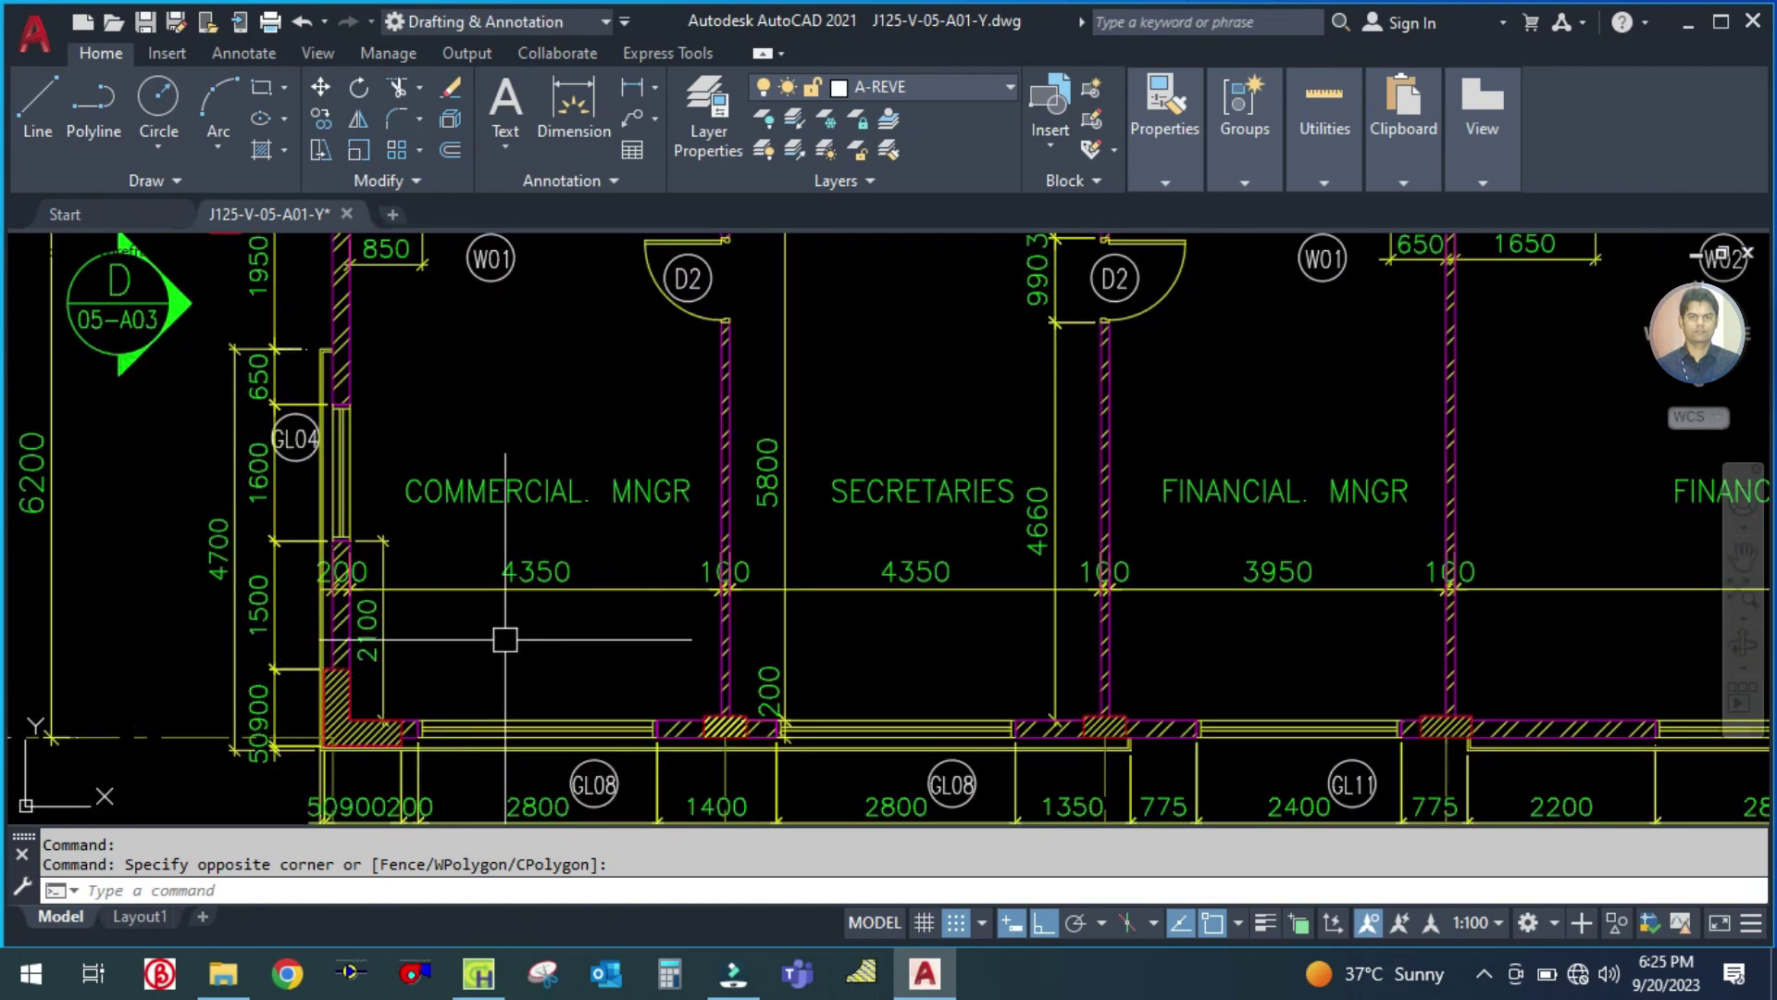
scroll(508, 638, down, 2)
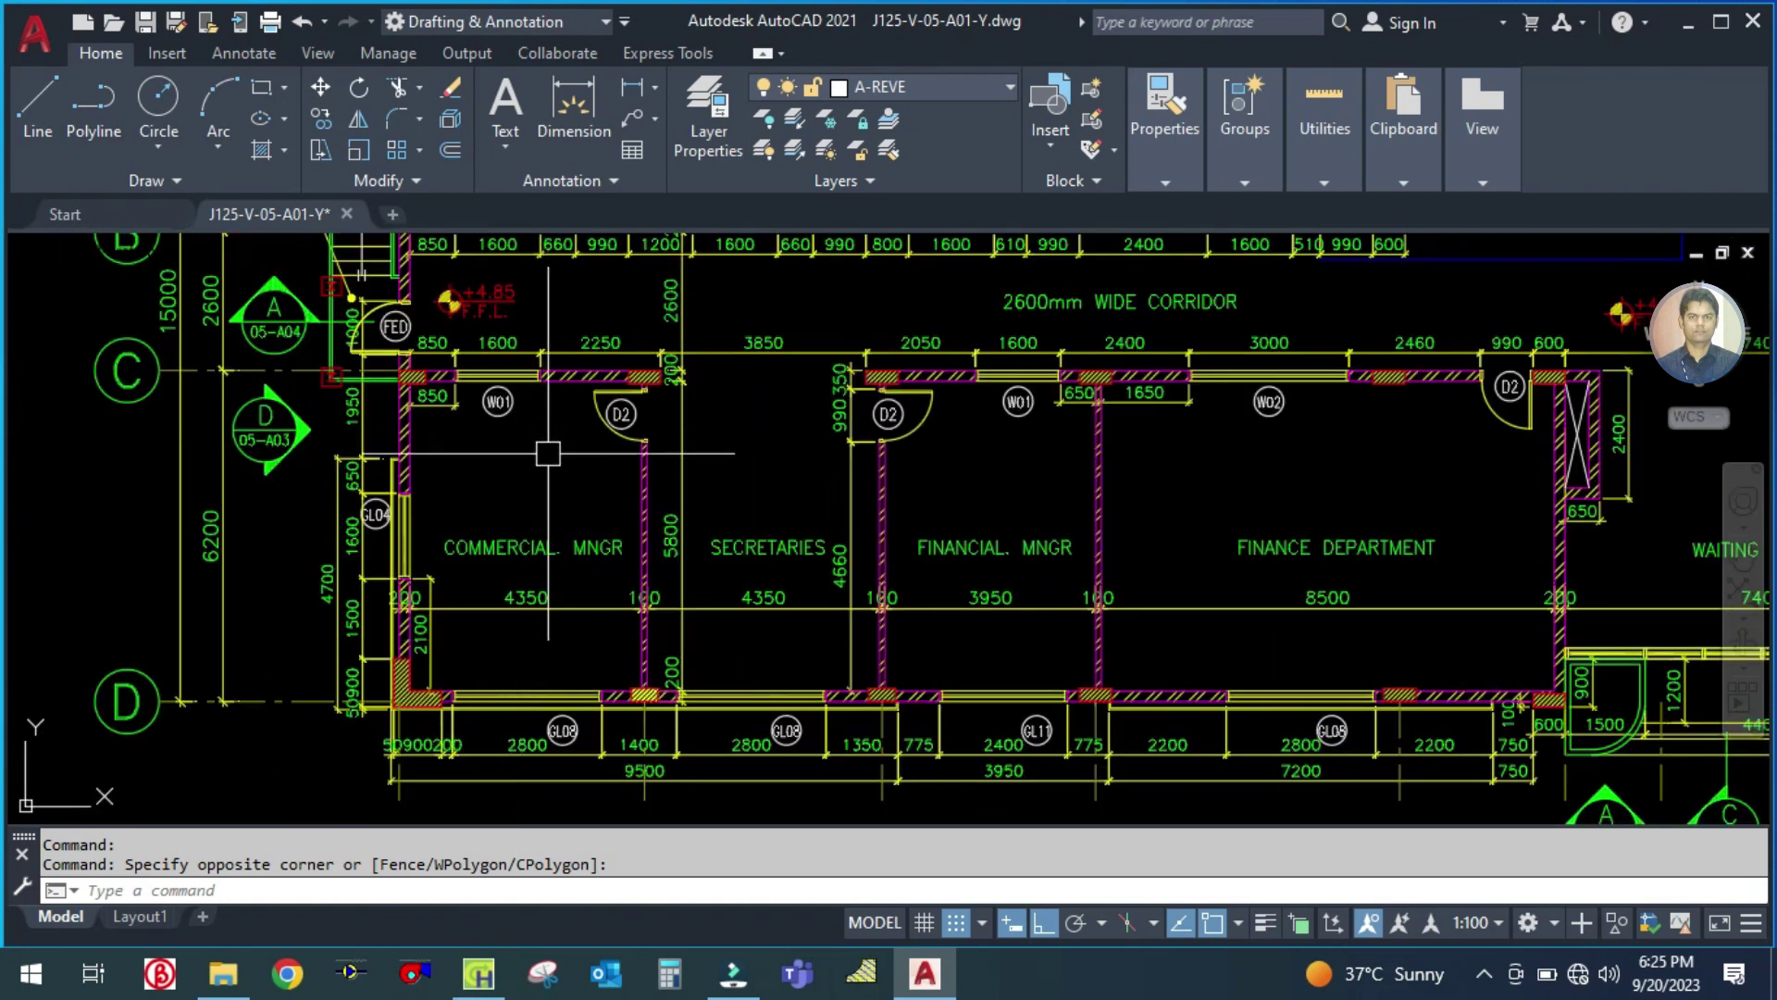
scroll(652, 551, up, 2)
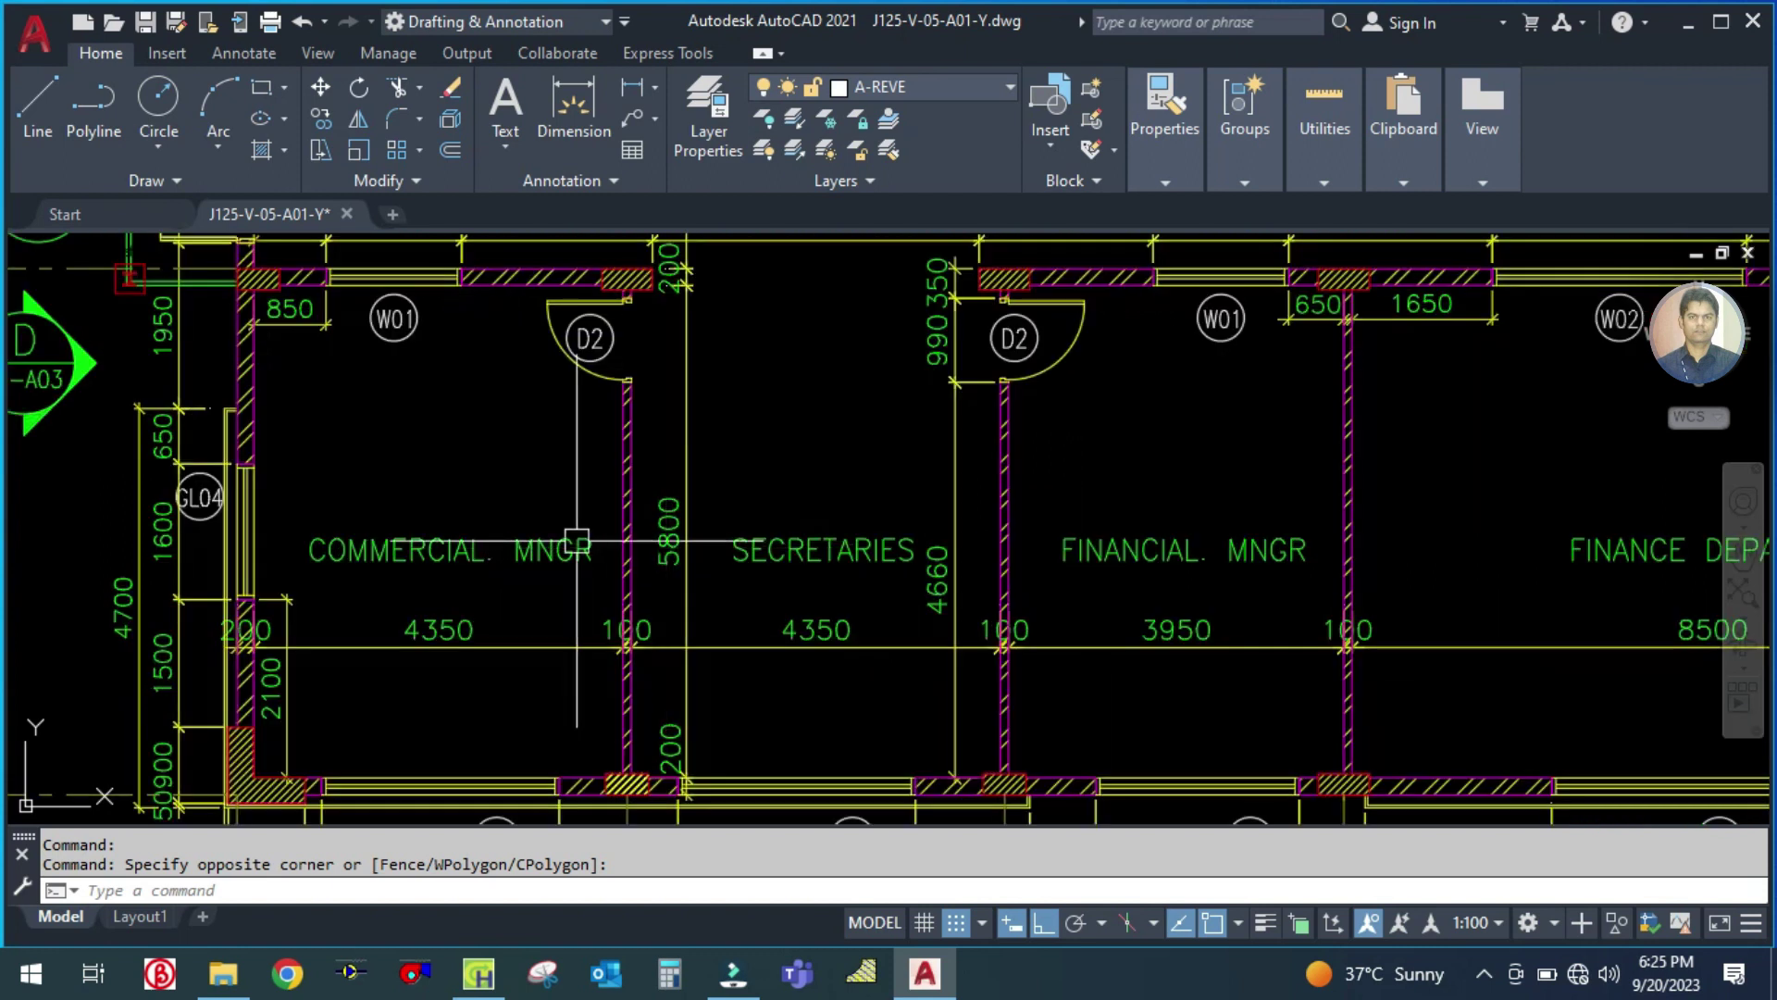
click(669, 972)
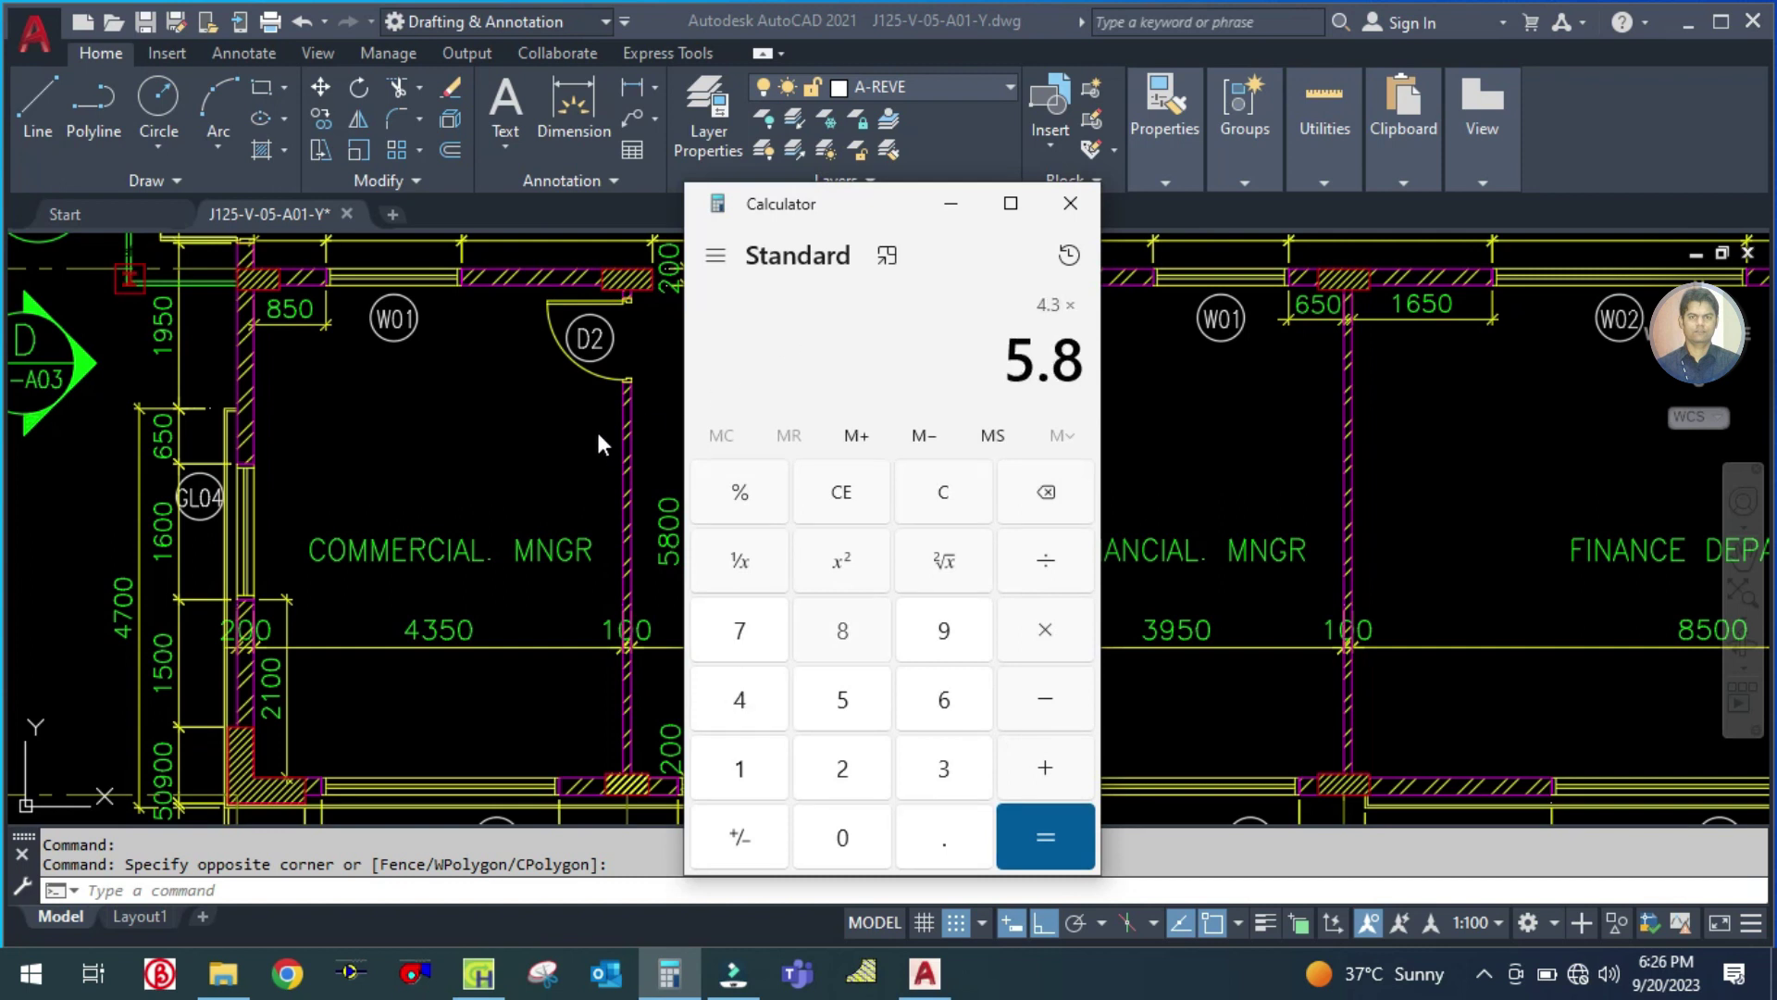
key(Return)
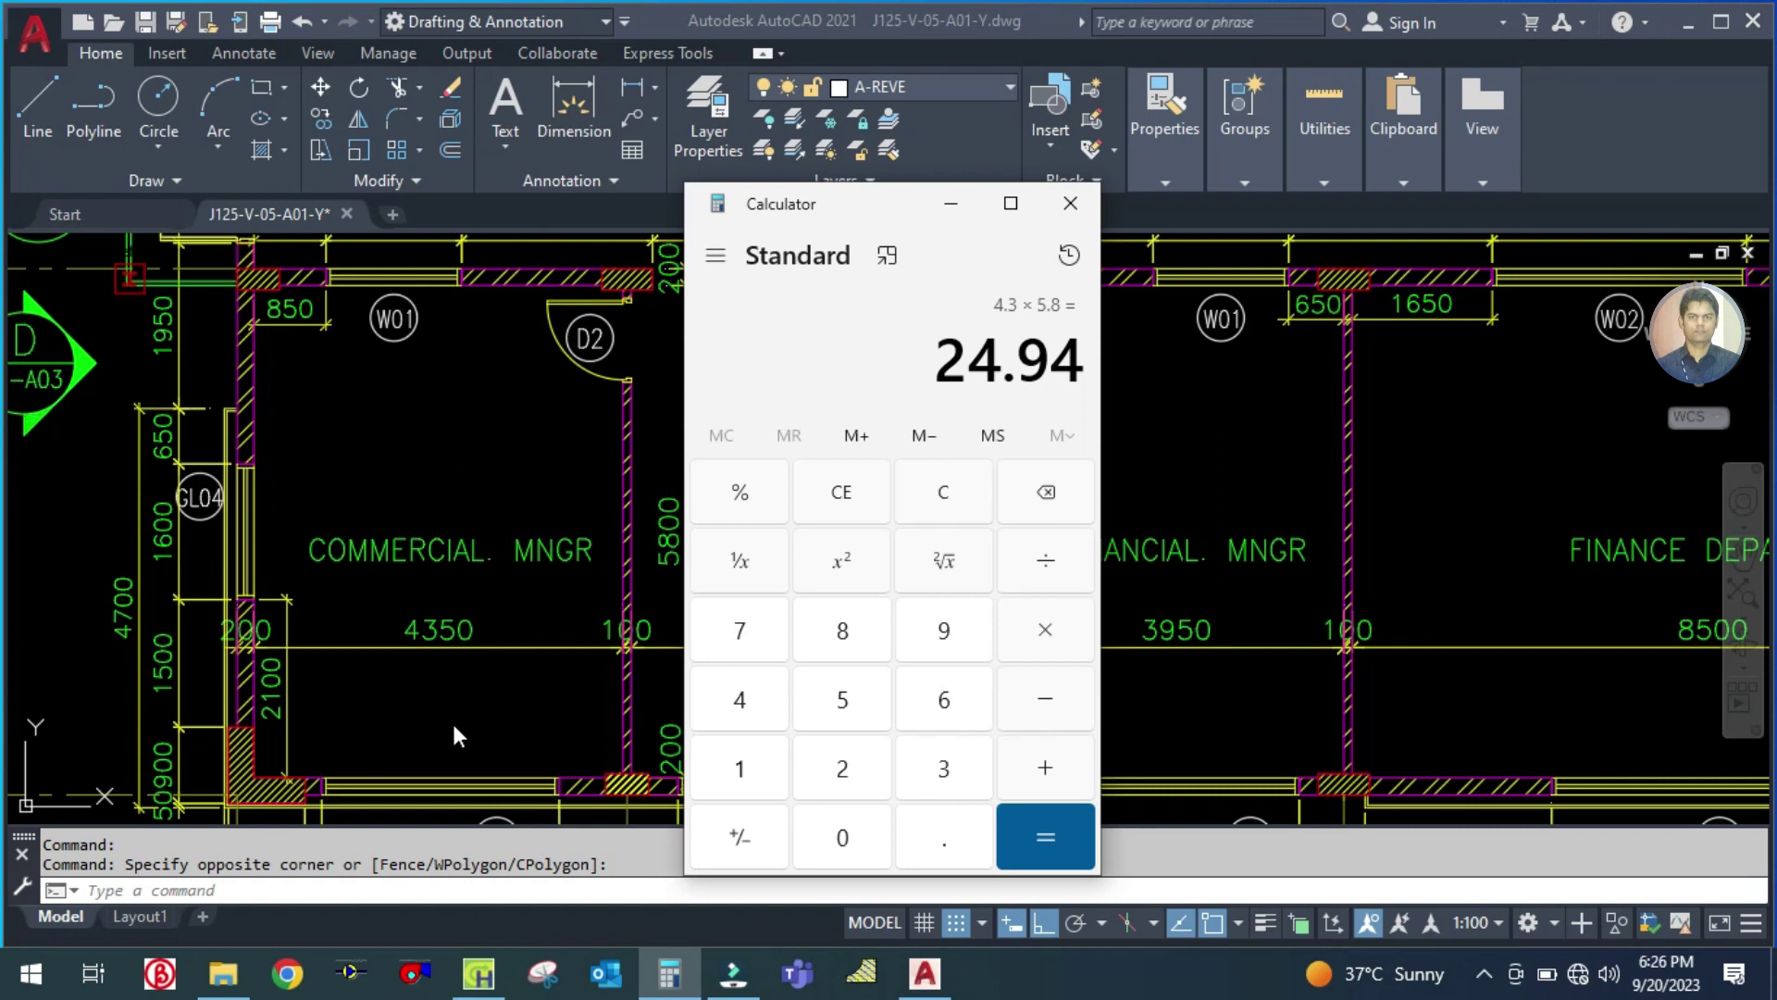
Step: Back in HAP, set the commercial manager space's floor area to 24.94 m² and open its internal load properties
click(480, 974)
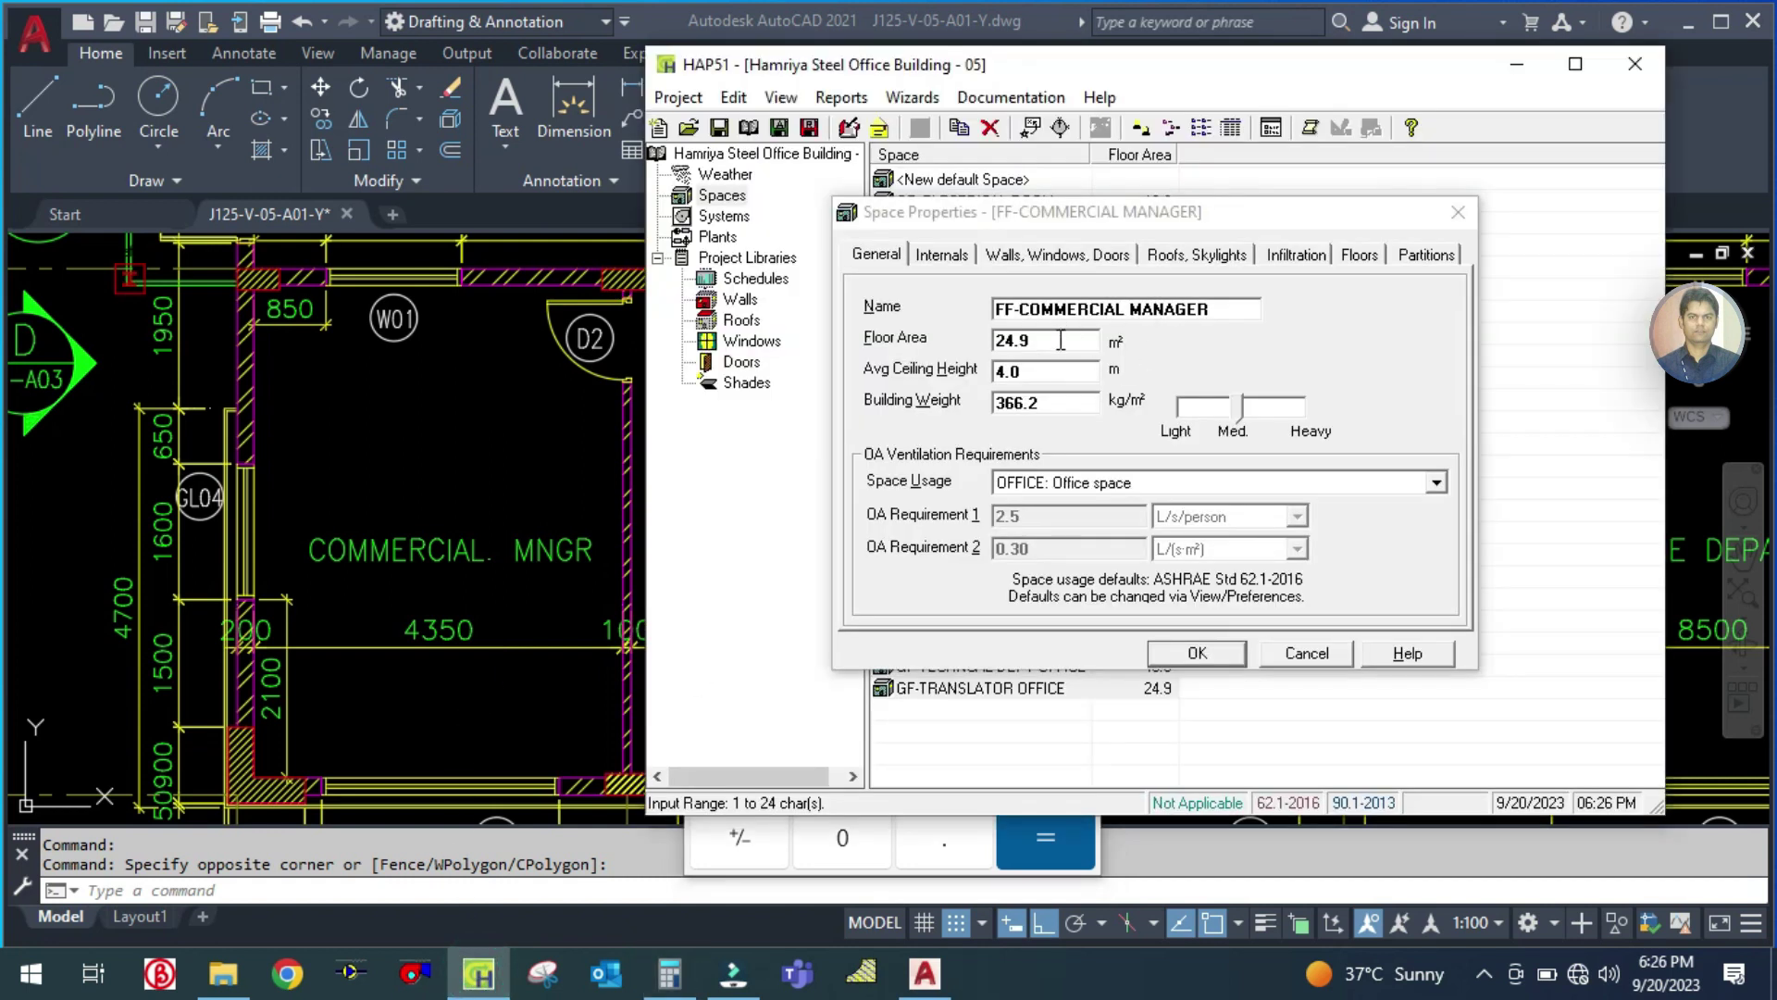
click(1060, 340)
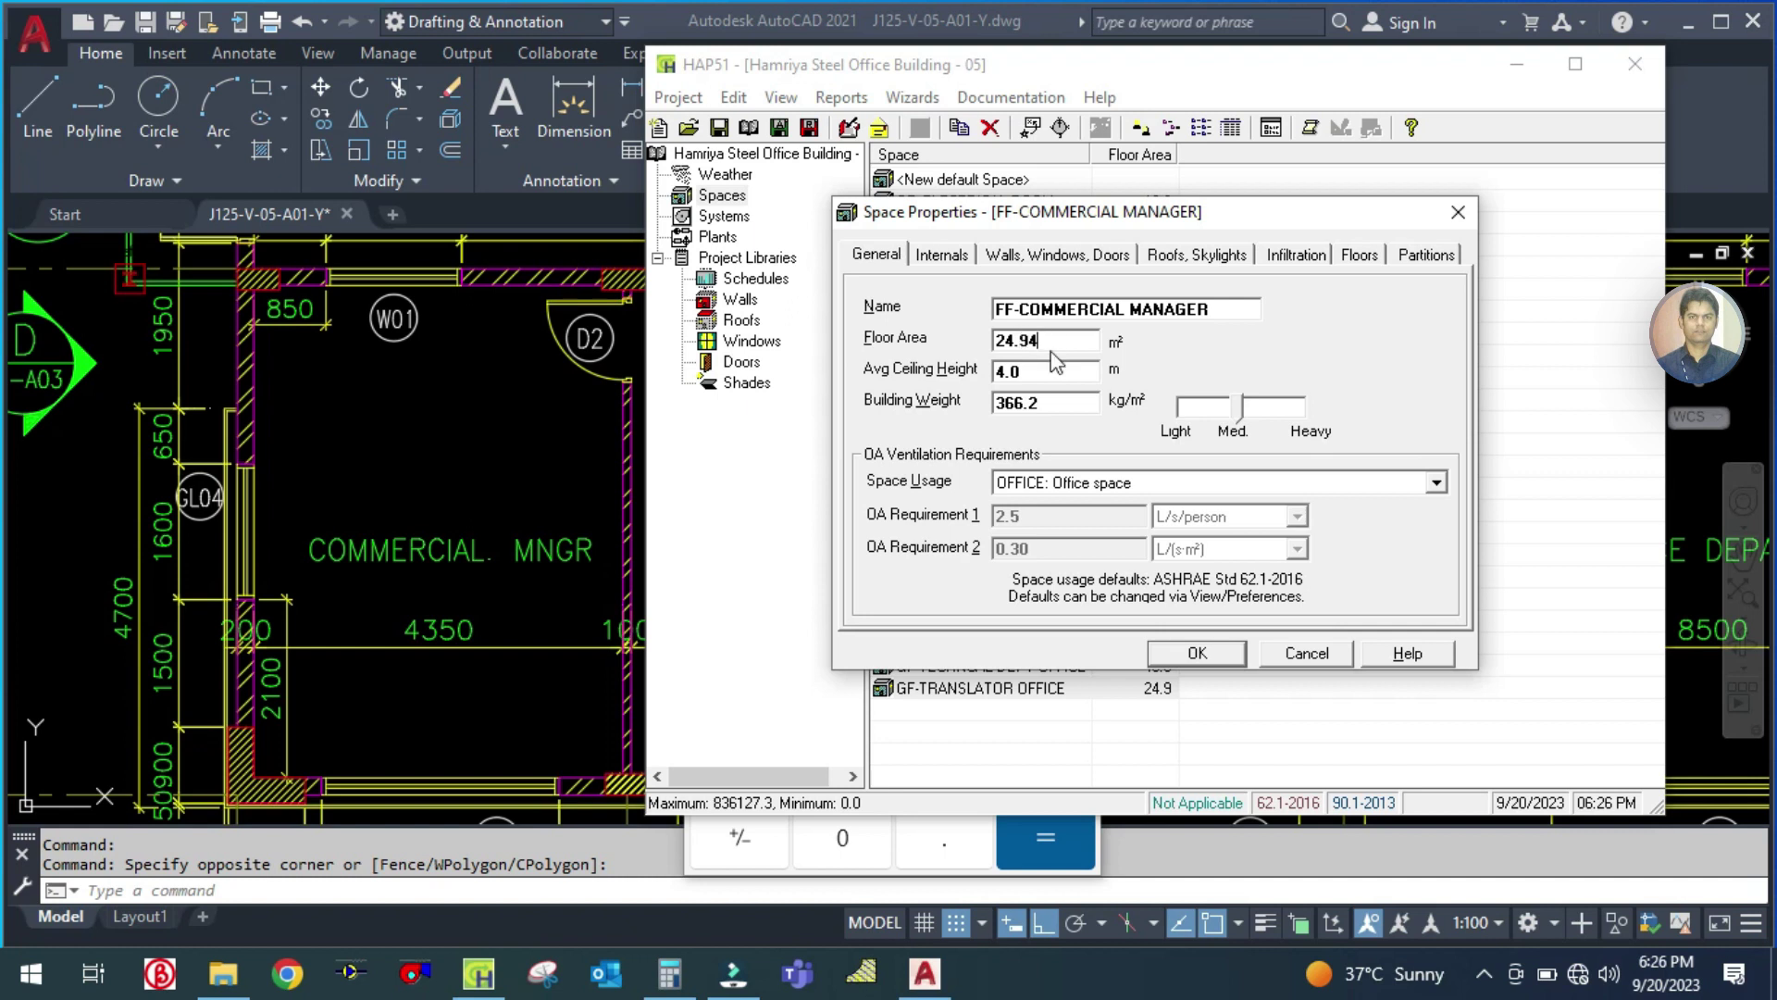
click(1108, 486)
click(1094, 514)
click(939, 254)
Step: Open the furniture layout drawing J125-V-05-A09-I from the Furniture Layouts folder in AutoCAD
click(326, 480)
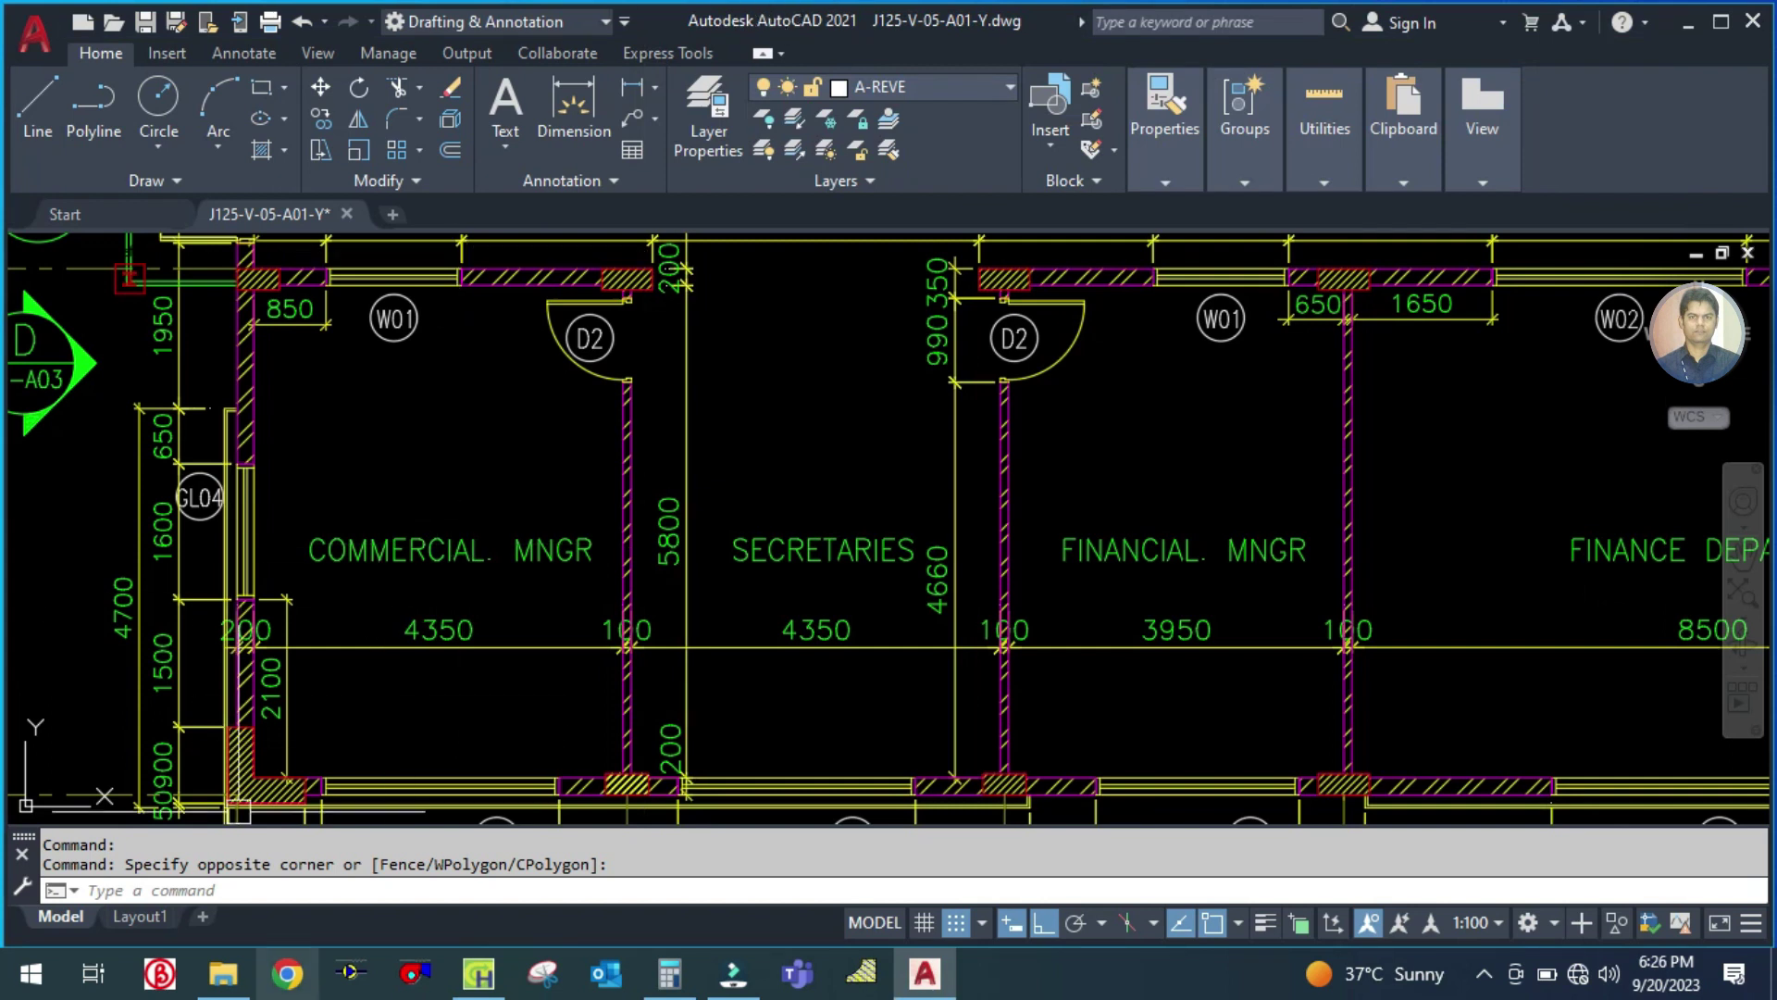
click(223, 974)
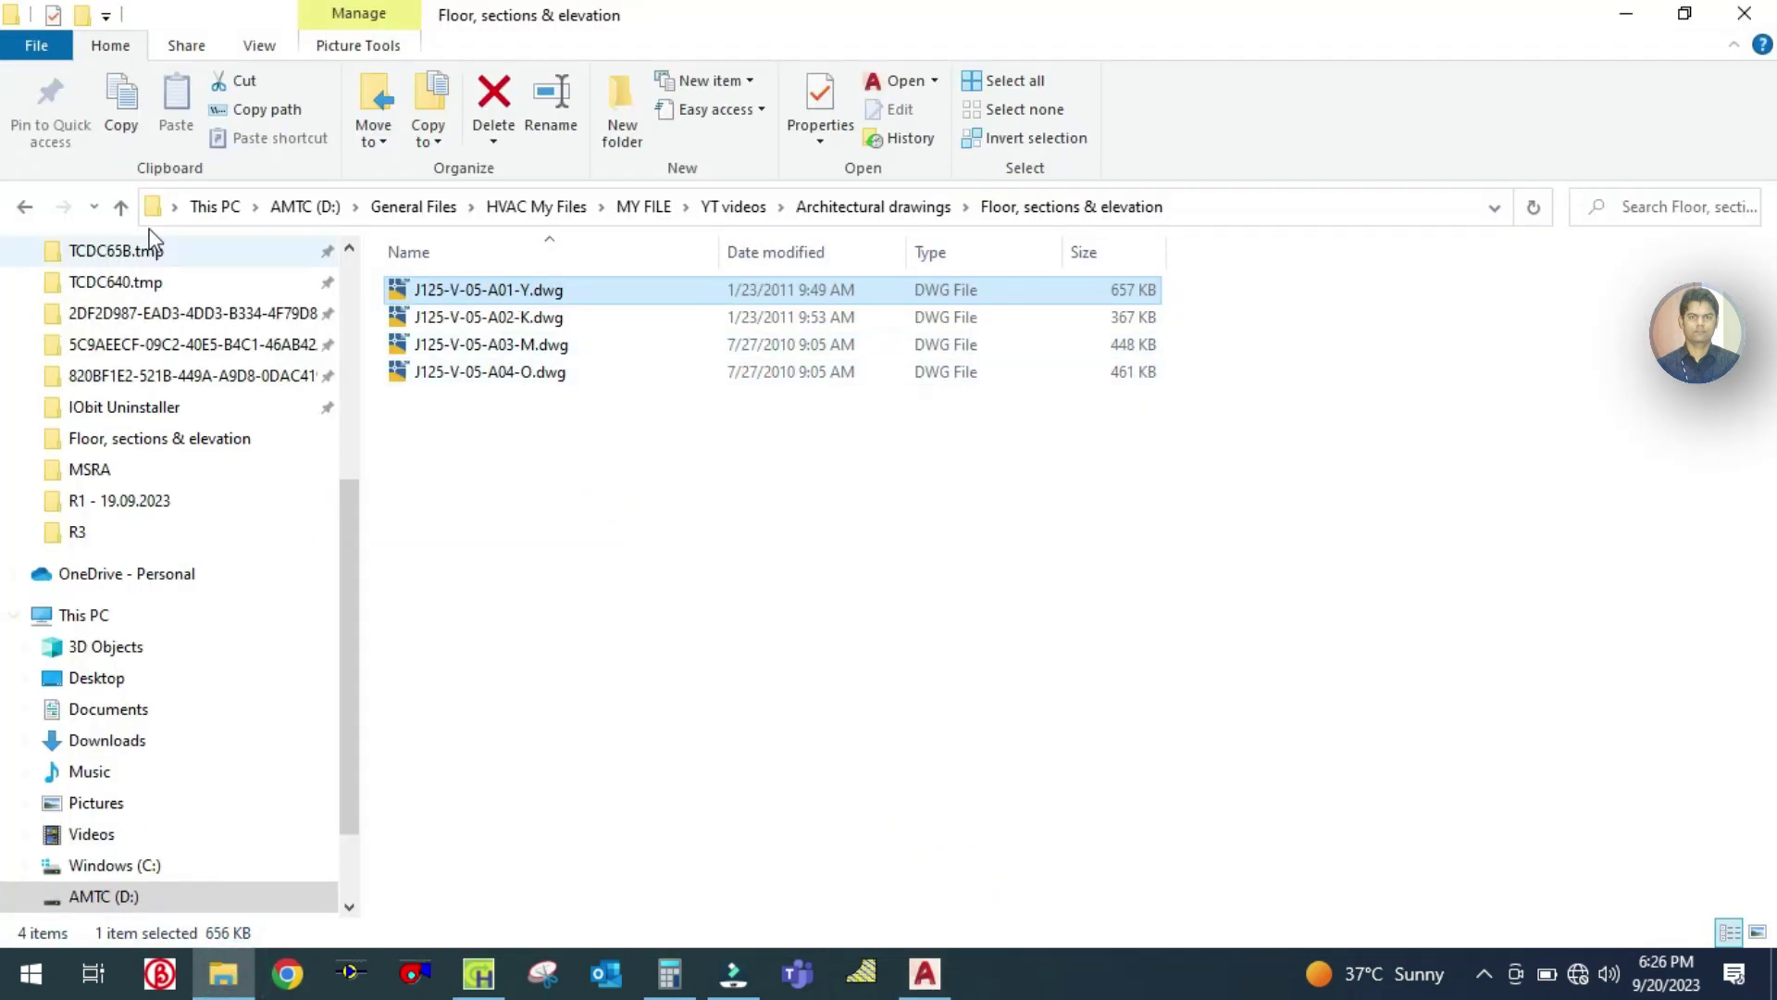
click(121, 207)
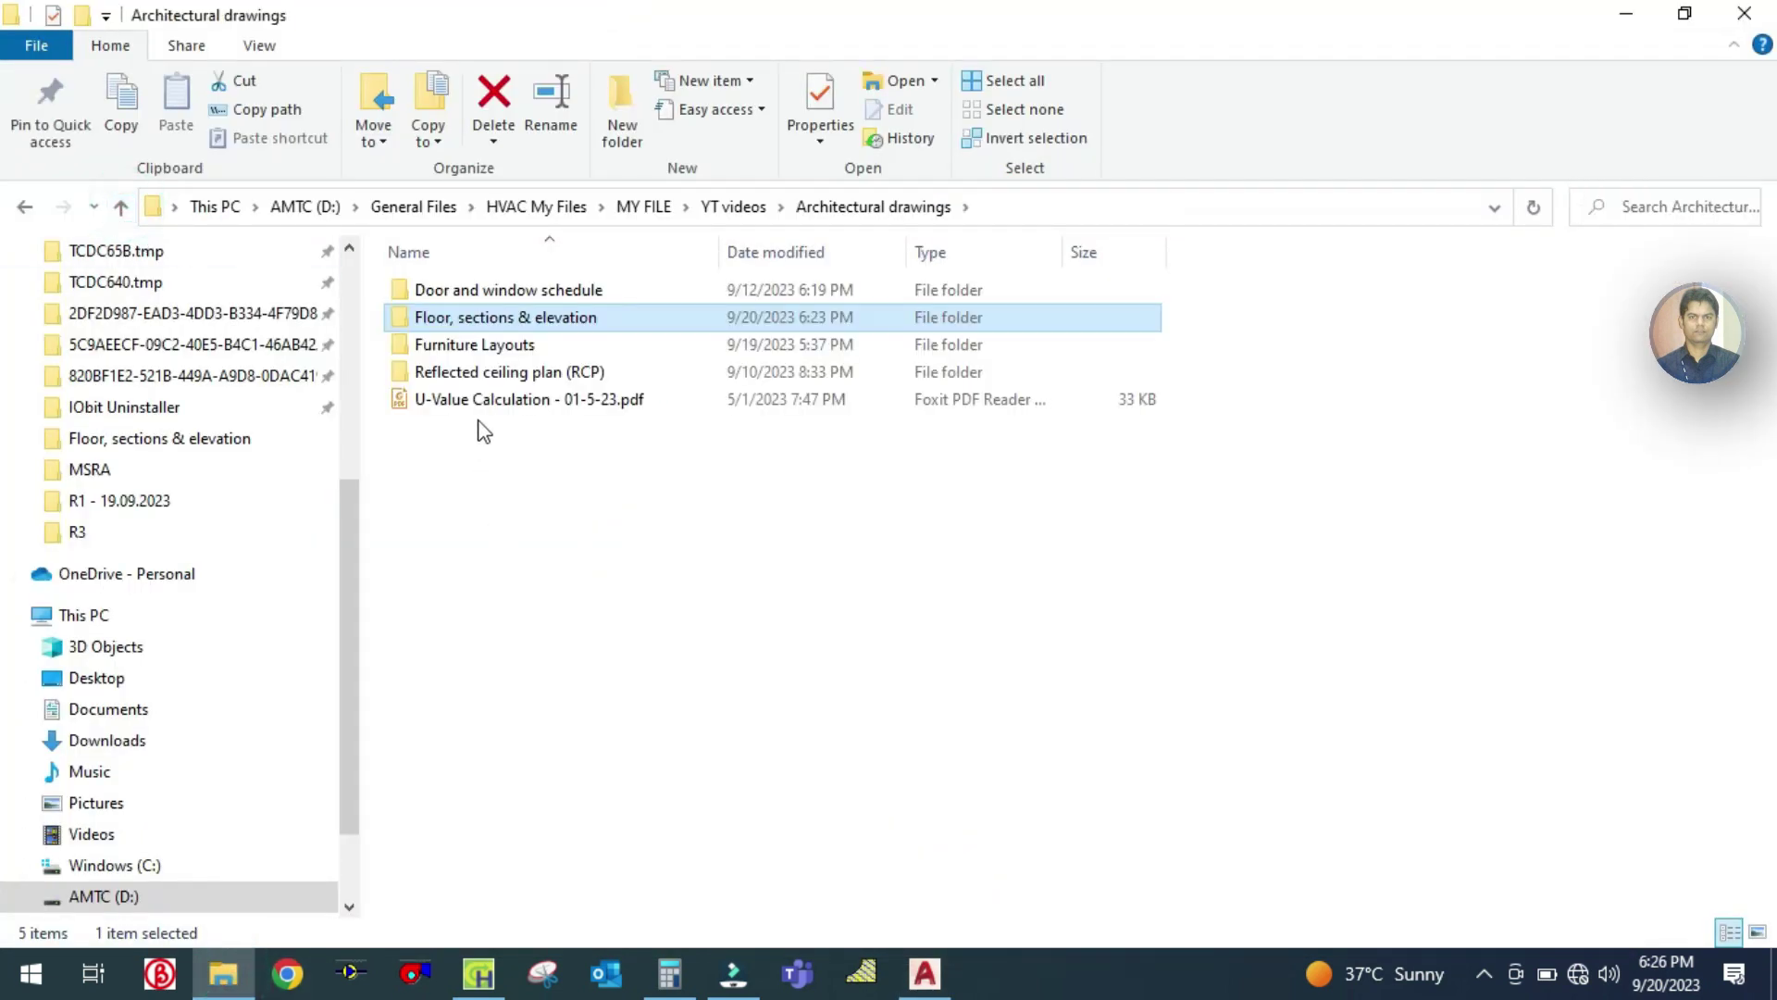
double_click(485, 343)
double_click(463, 287)
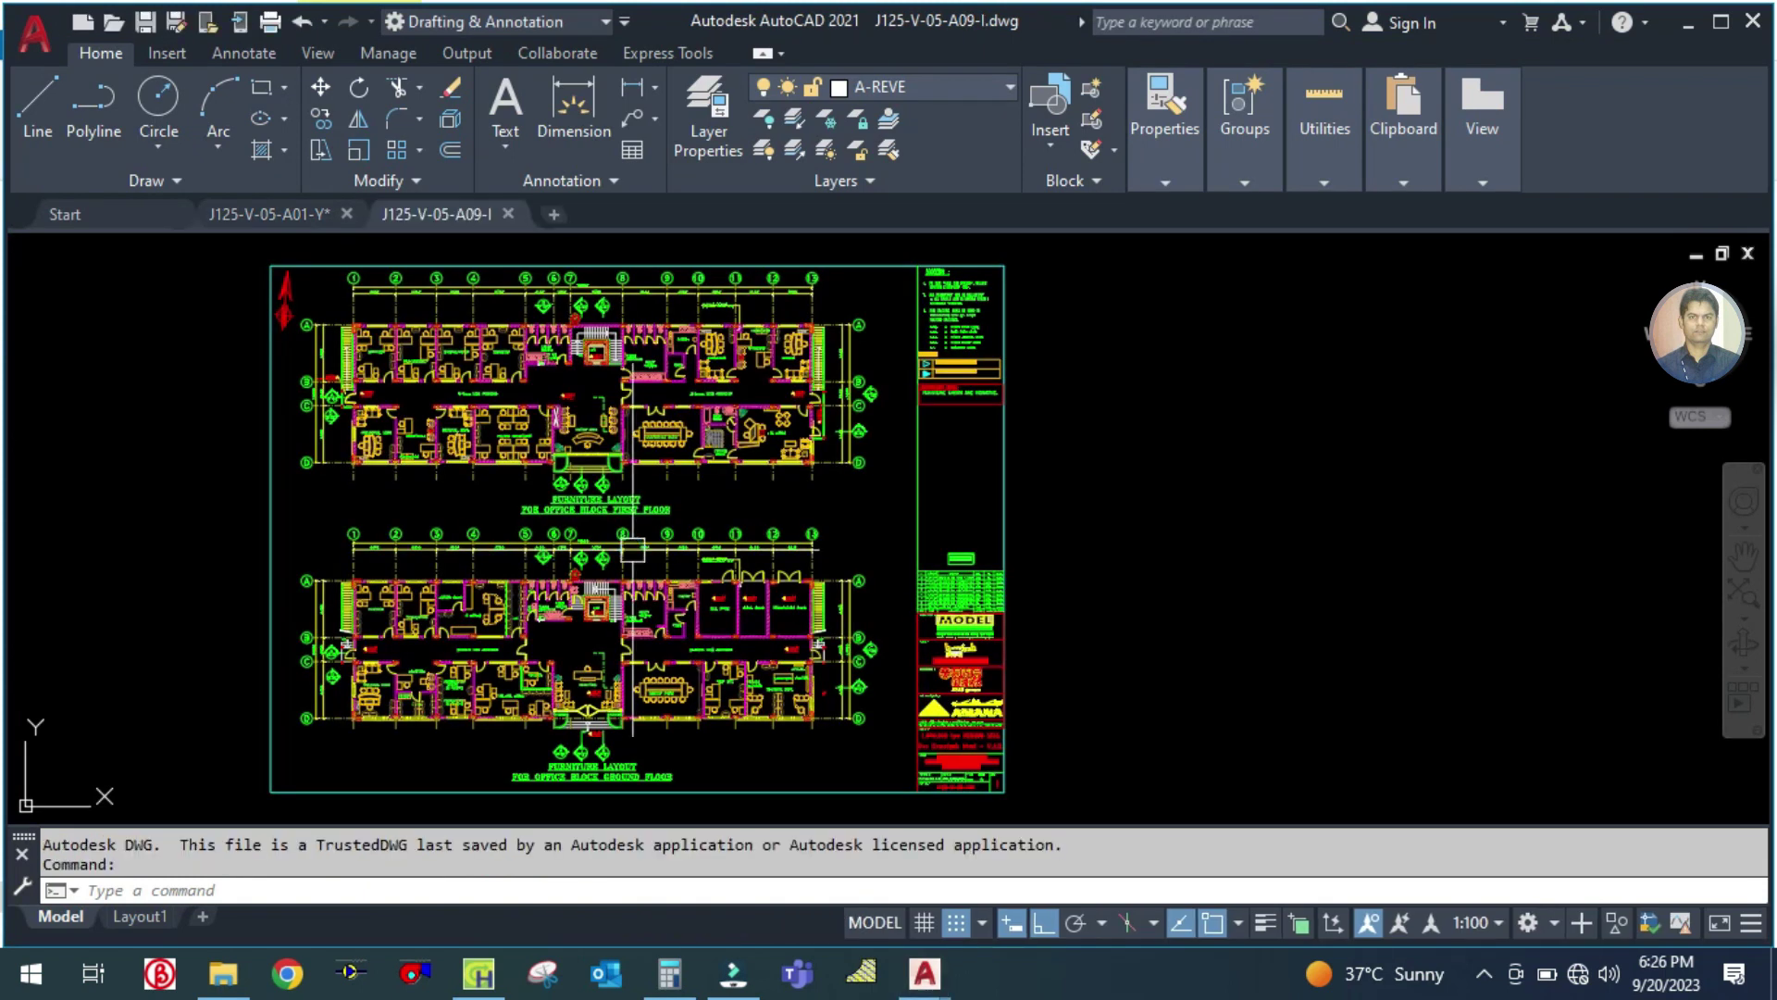
Step: Check the seating in the commercial manager's room on the first-floor furniture layout, and set its HAP occupancy to 6 people with Office Work activity
scroll(361, 435, up, 4)
scroll(361, 435, up, 4)
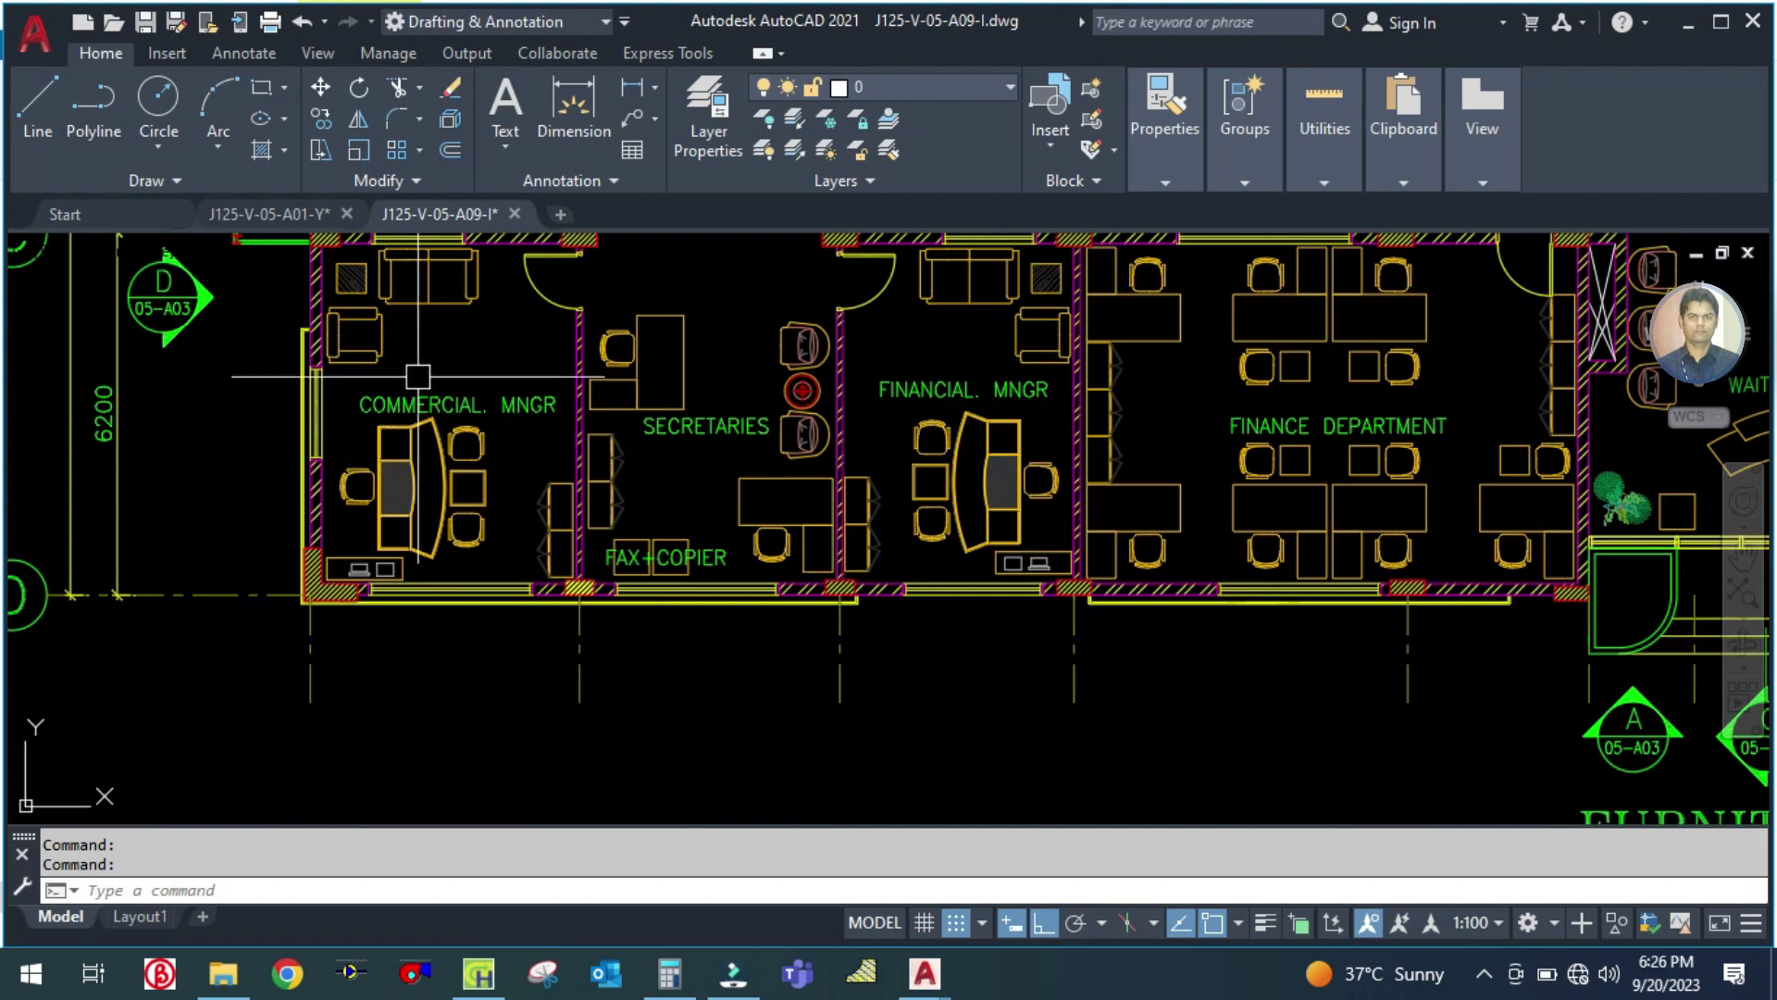
right_click(441, 533)
key(Escape)
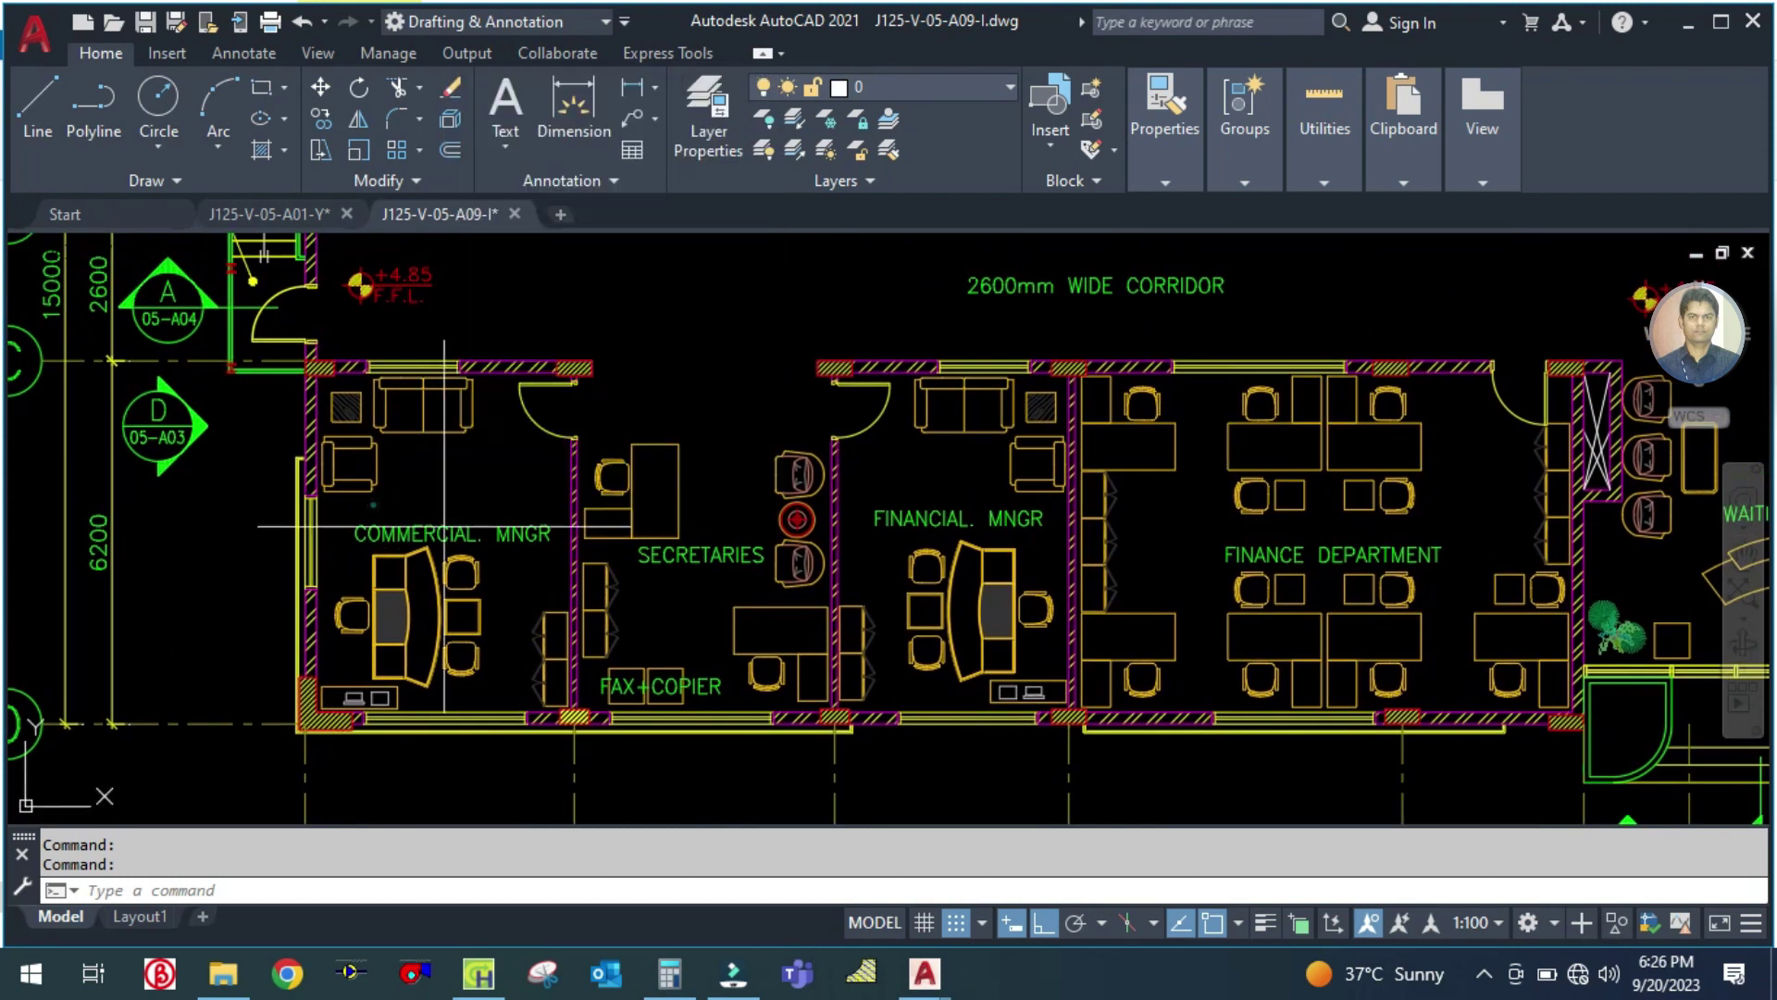
click(448, 503)
key(Escape)
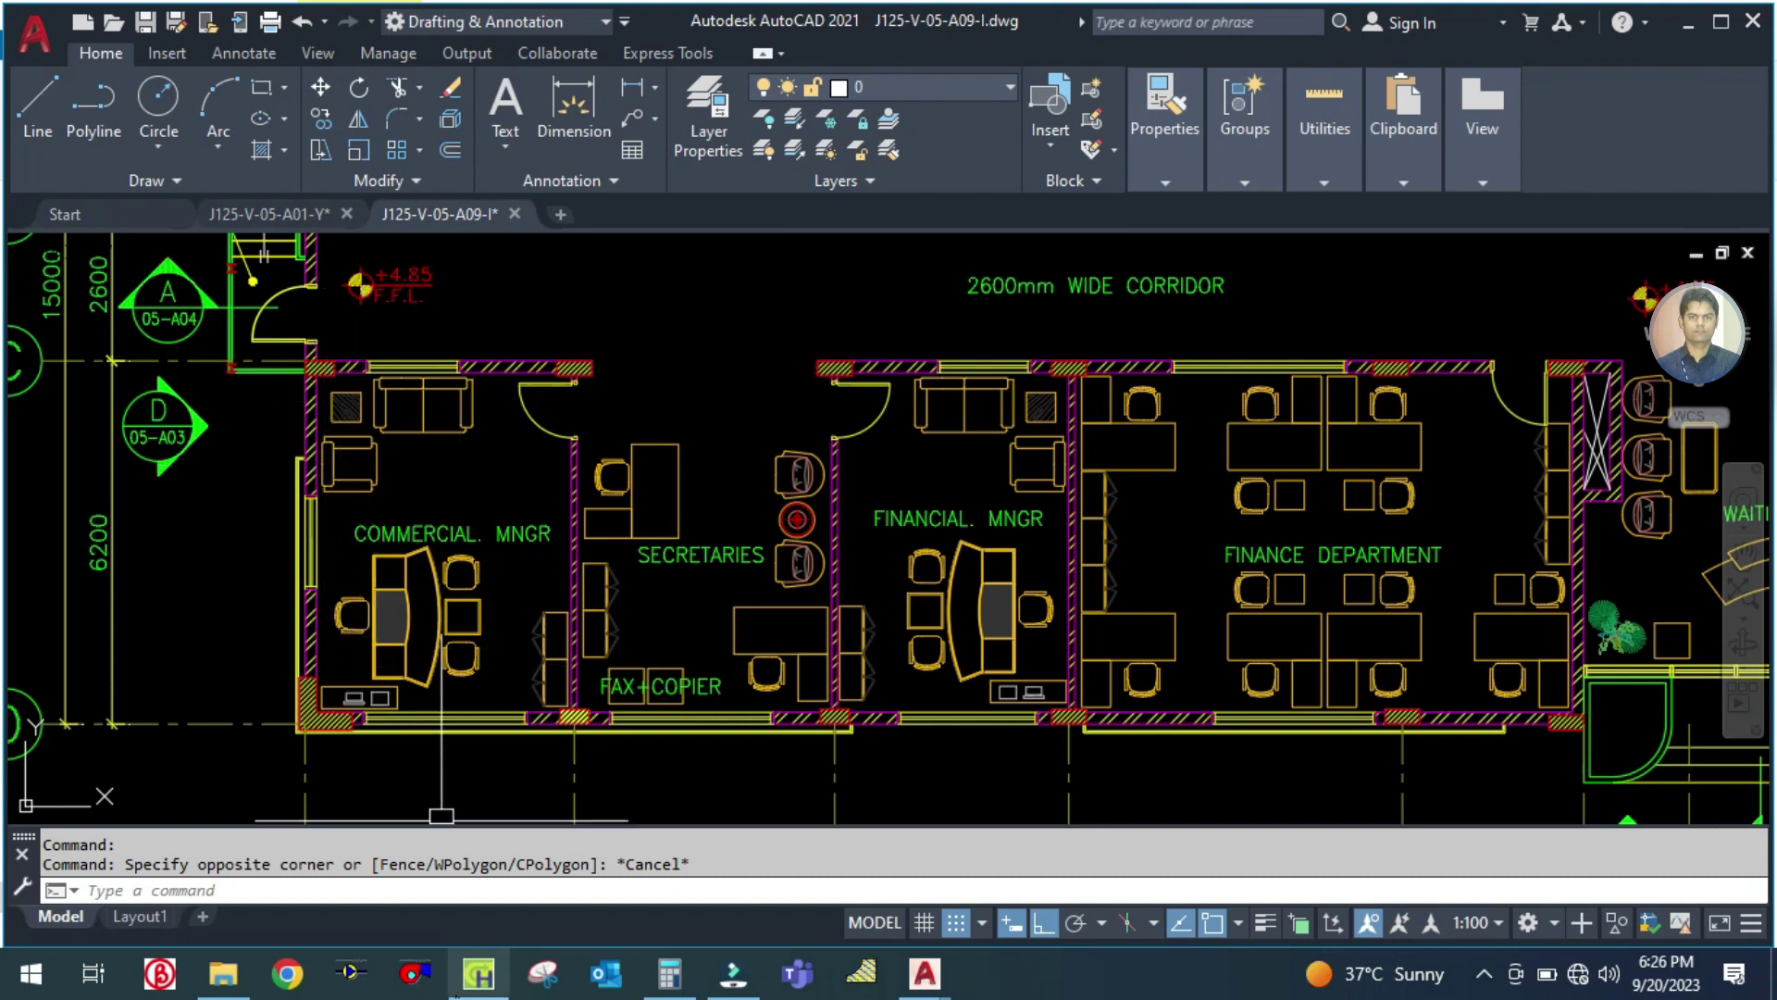
click(479, 974)
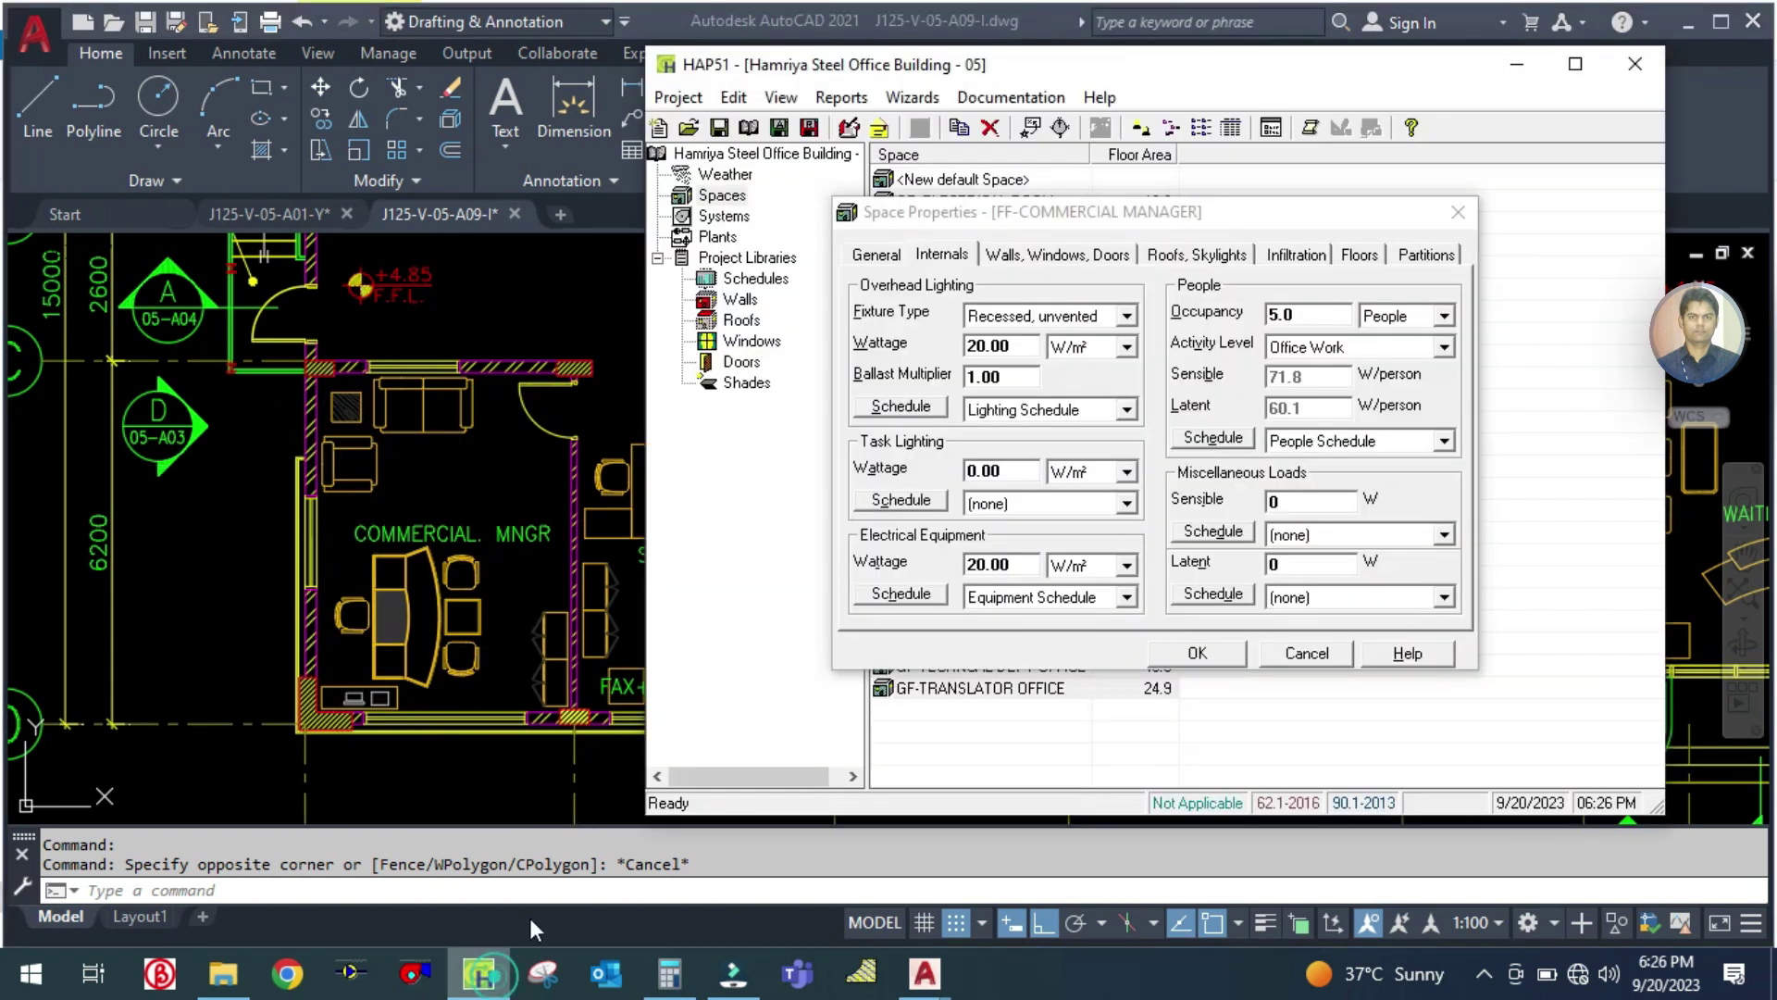
double_click(1305, 314)
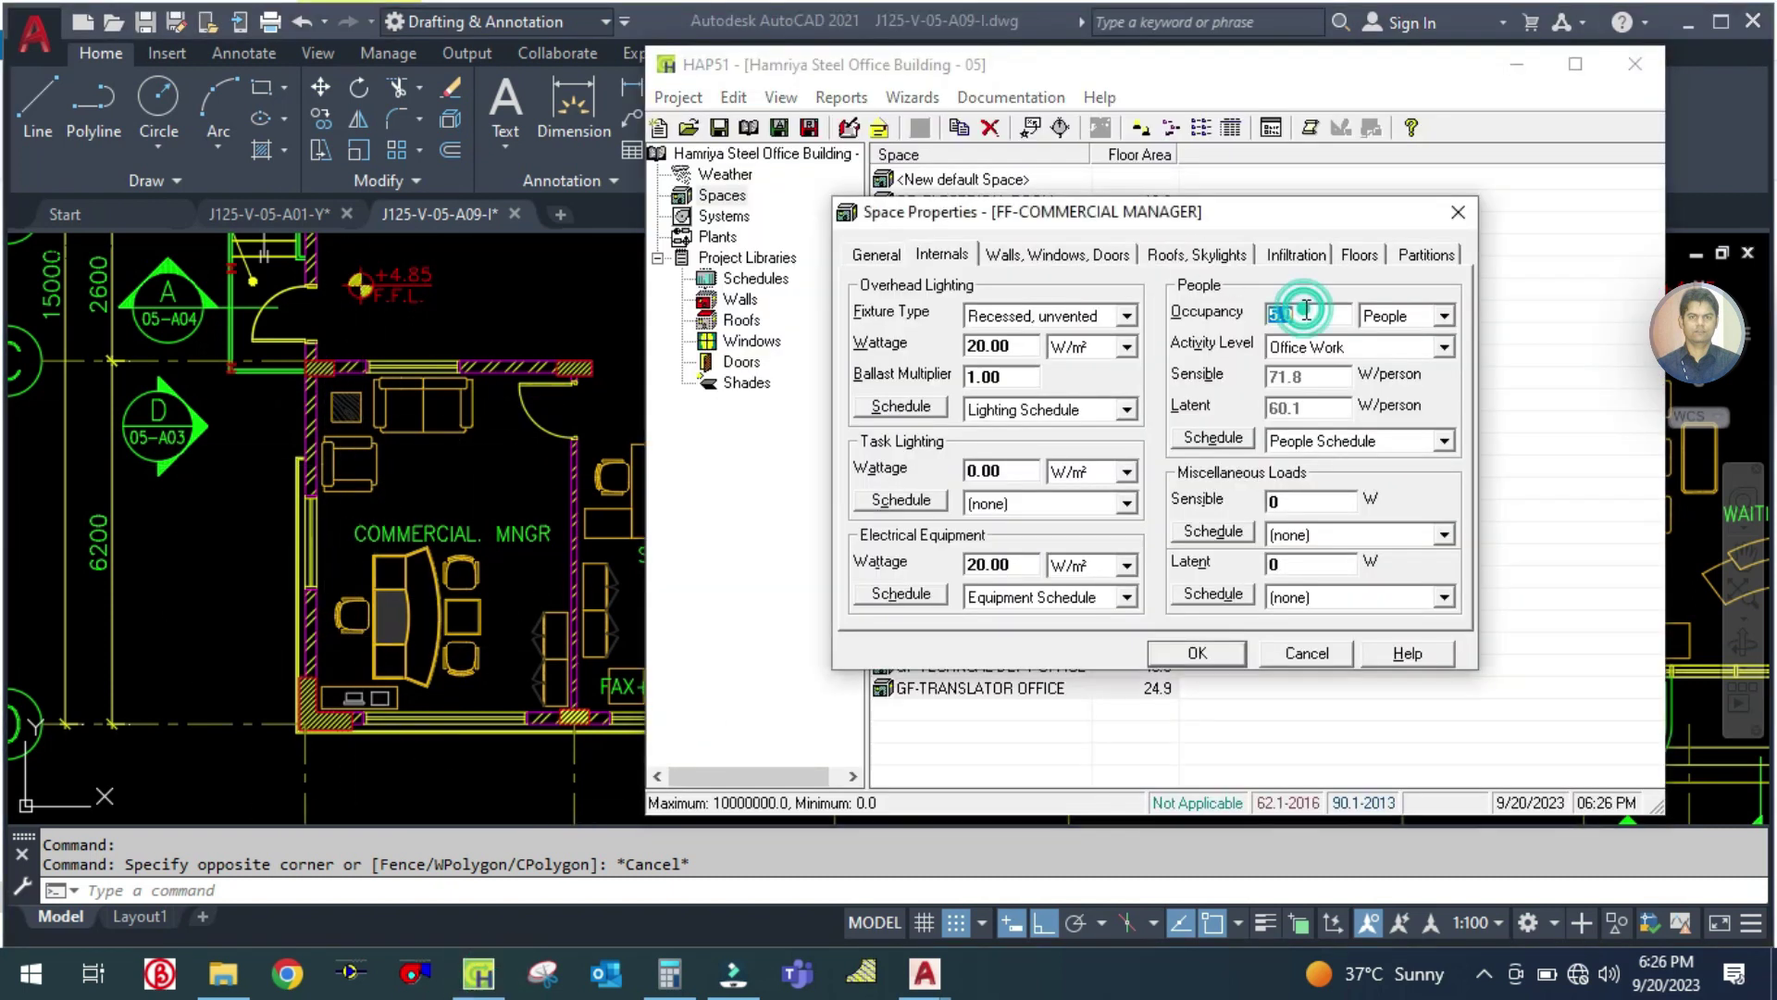
click(1286, 352)
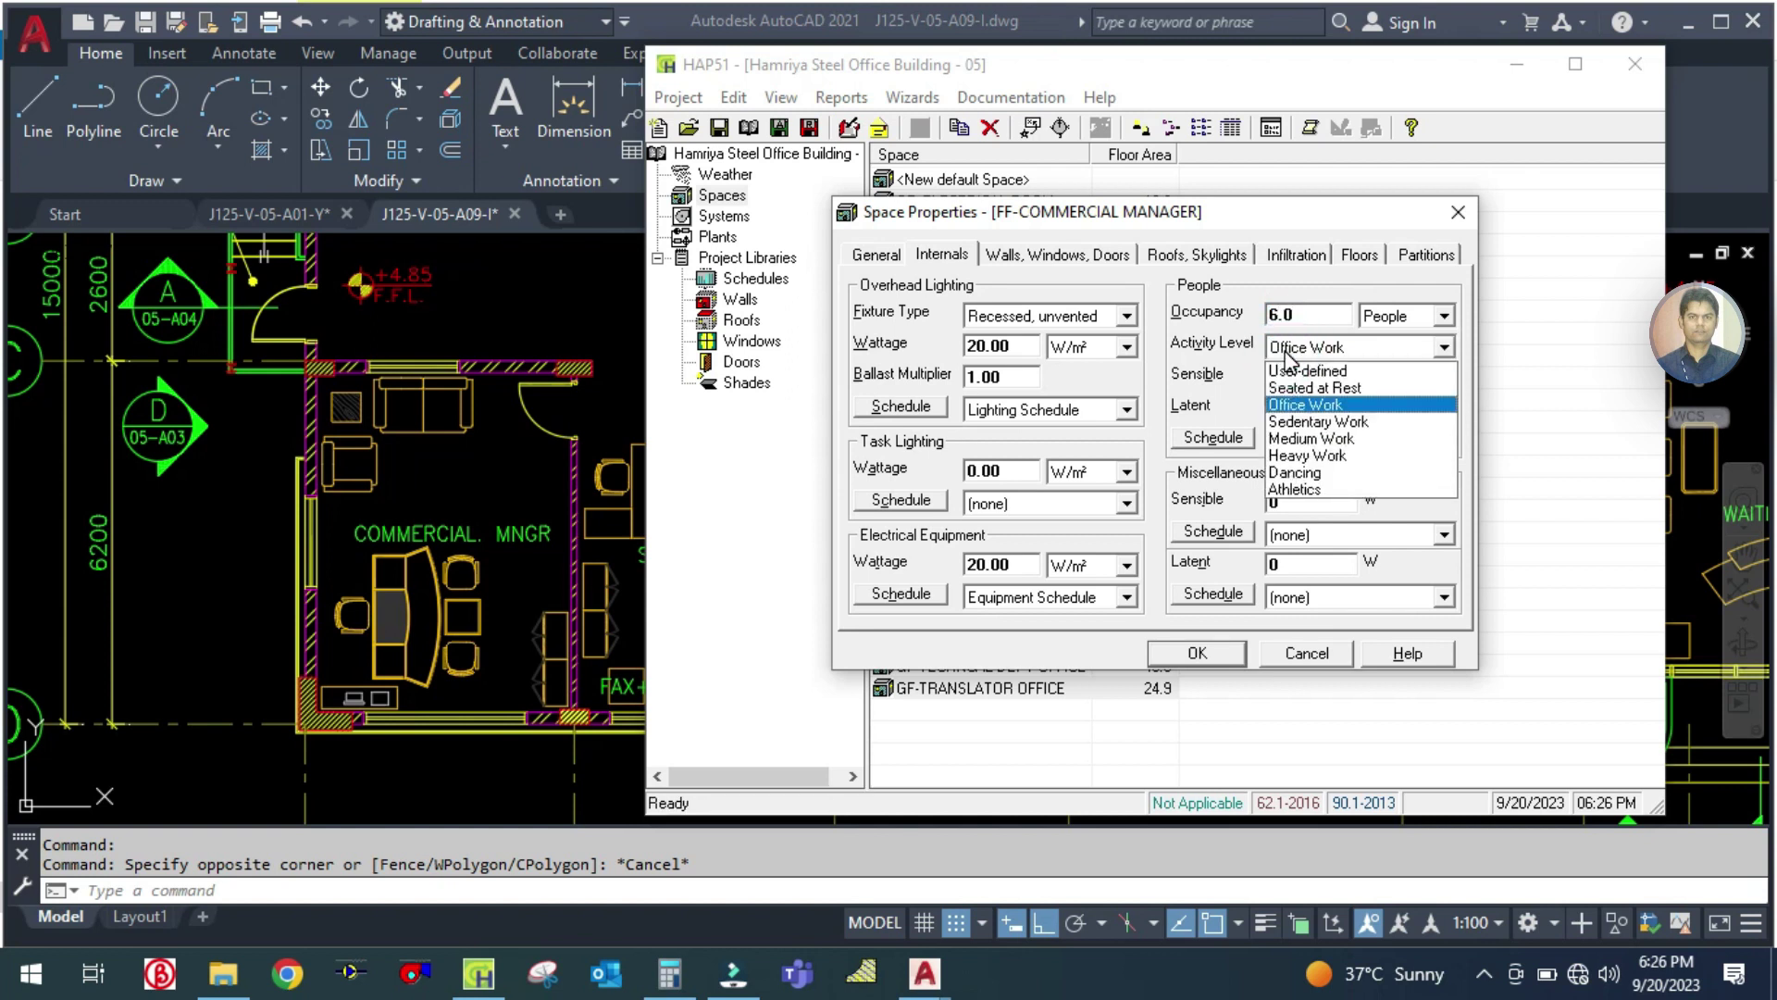
click(1306, 406)
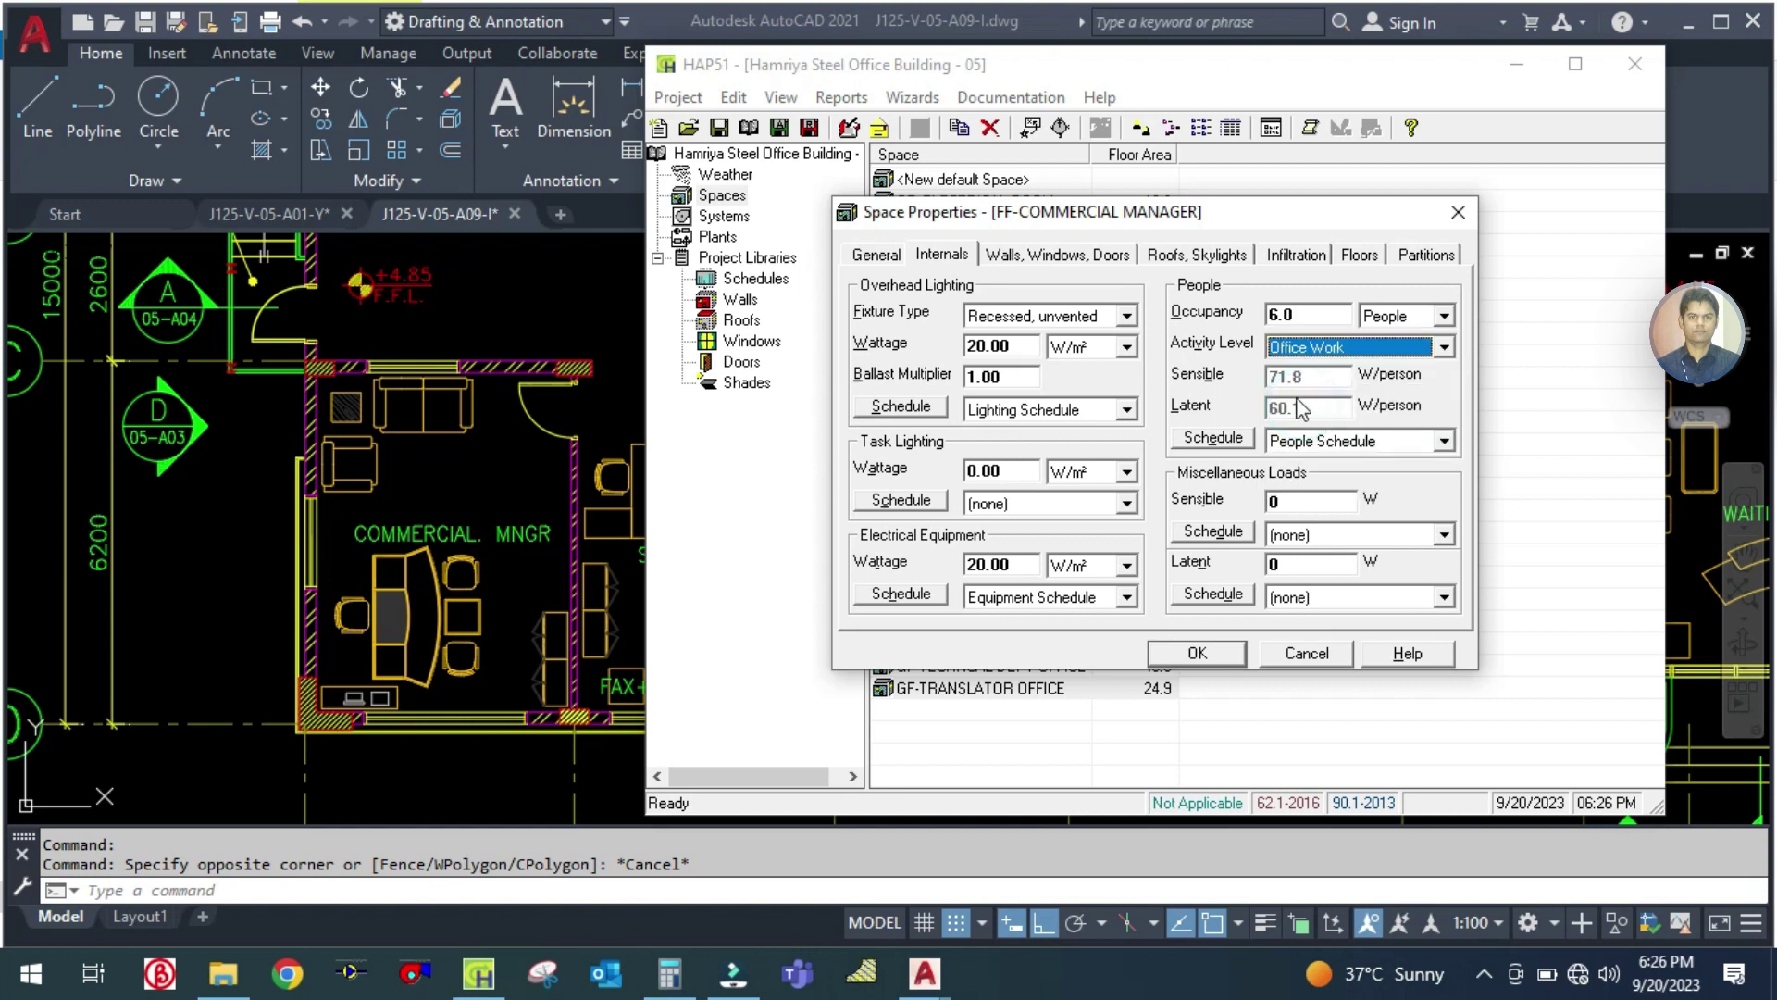
Step: Open the commercial manager space's wall and window properties, and examine the room's outside walls and window tags on drawings J125-V-05-A09-I and J125-V-05-A01-Y
click(1038, 245)
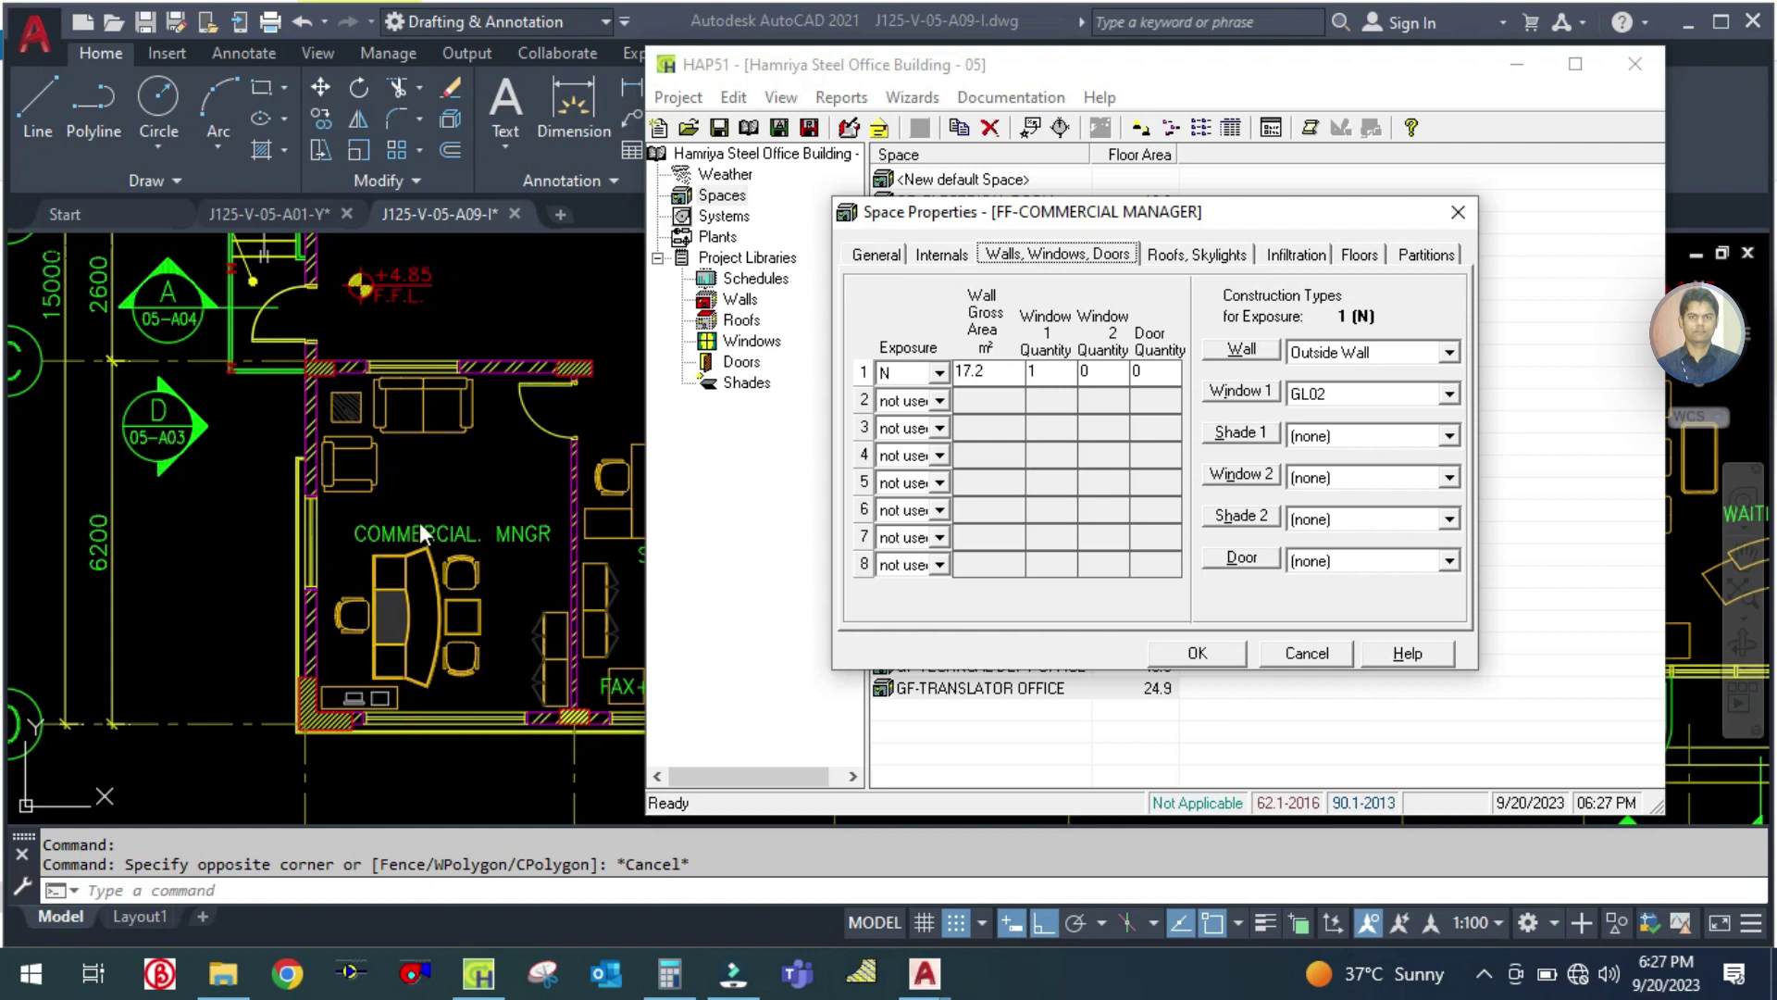
click(474, 488)
scroll(512, 709, down, 6)
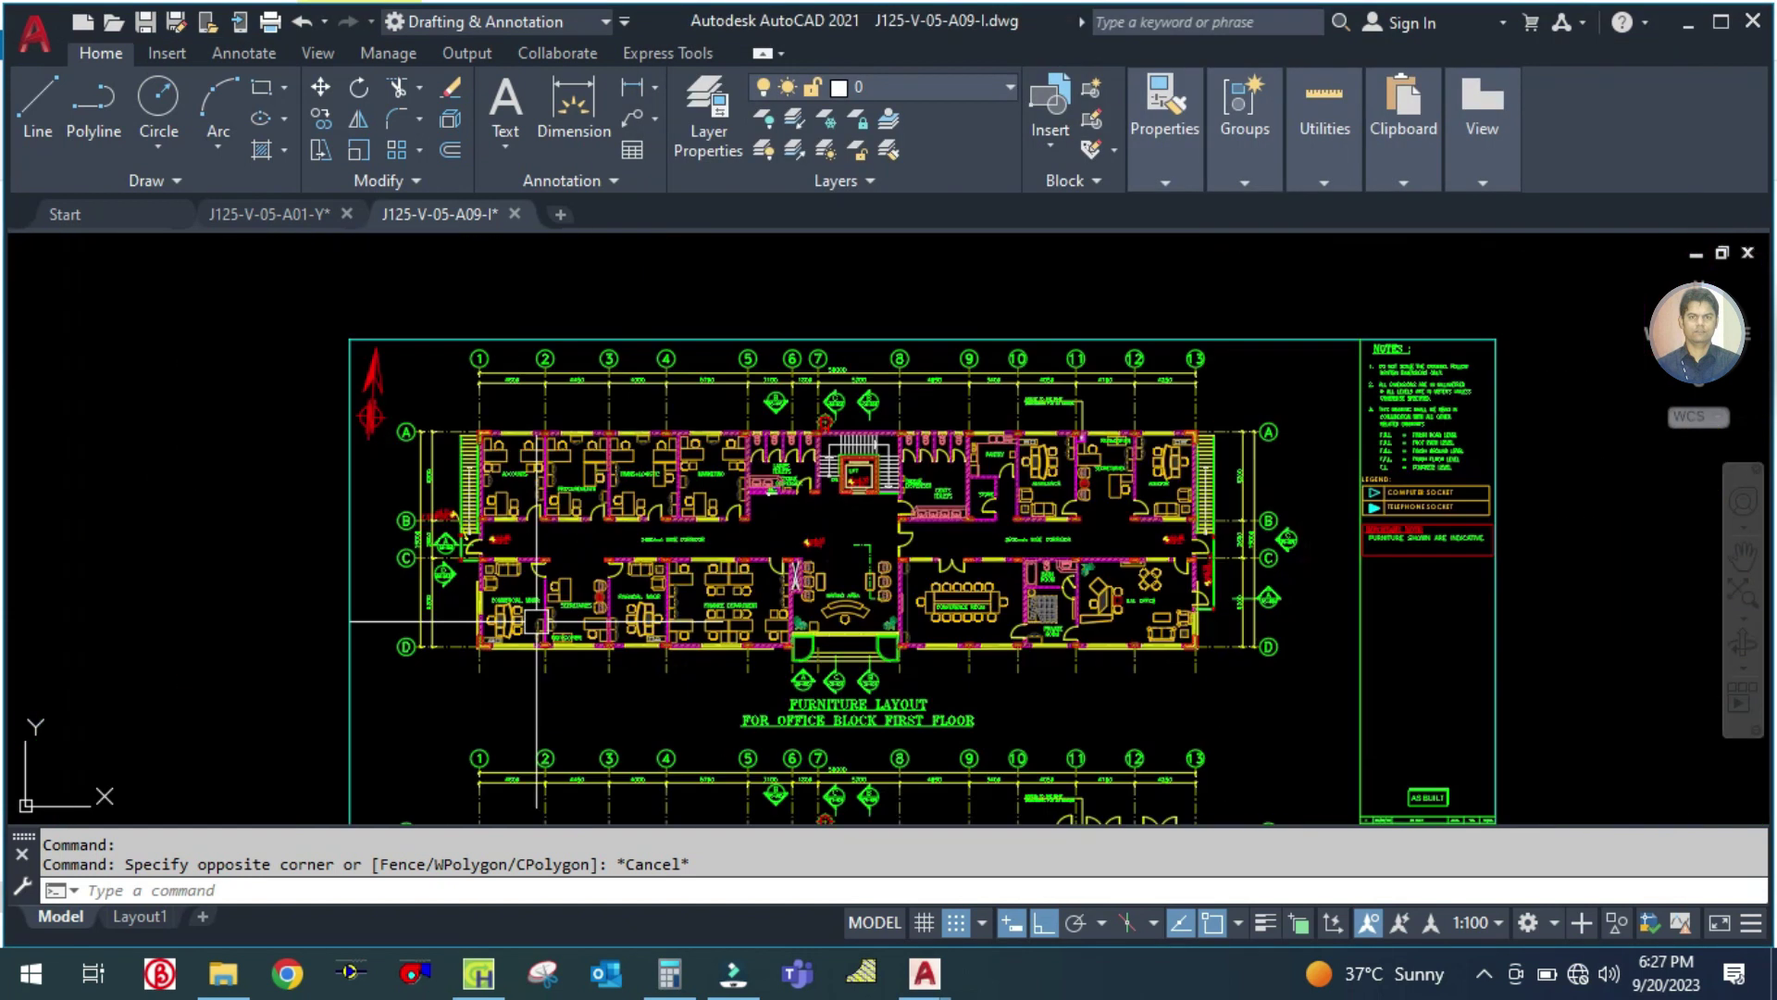
scroll(505, 647, up, 3)
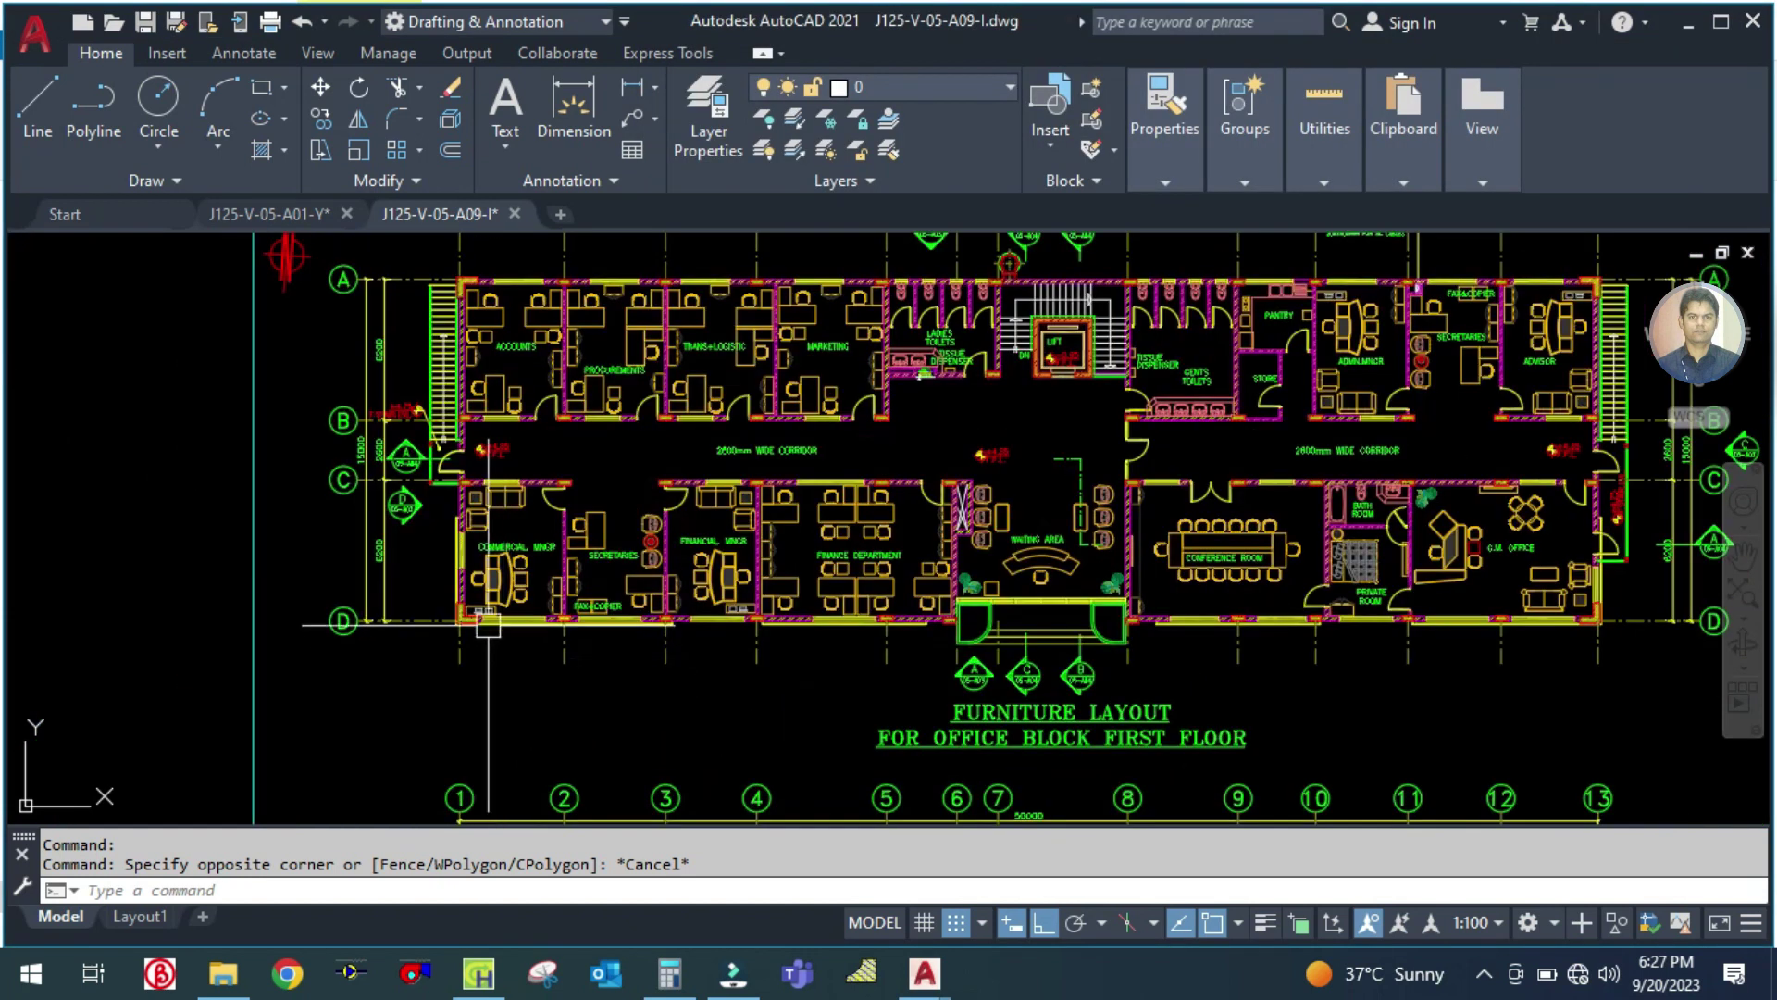
scroll(356, 532, up, 3)
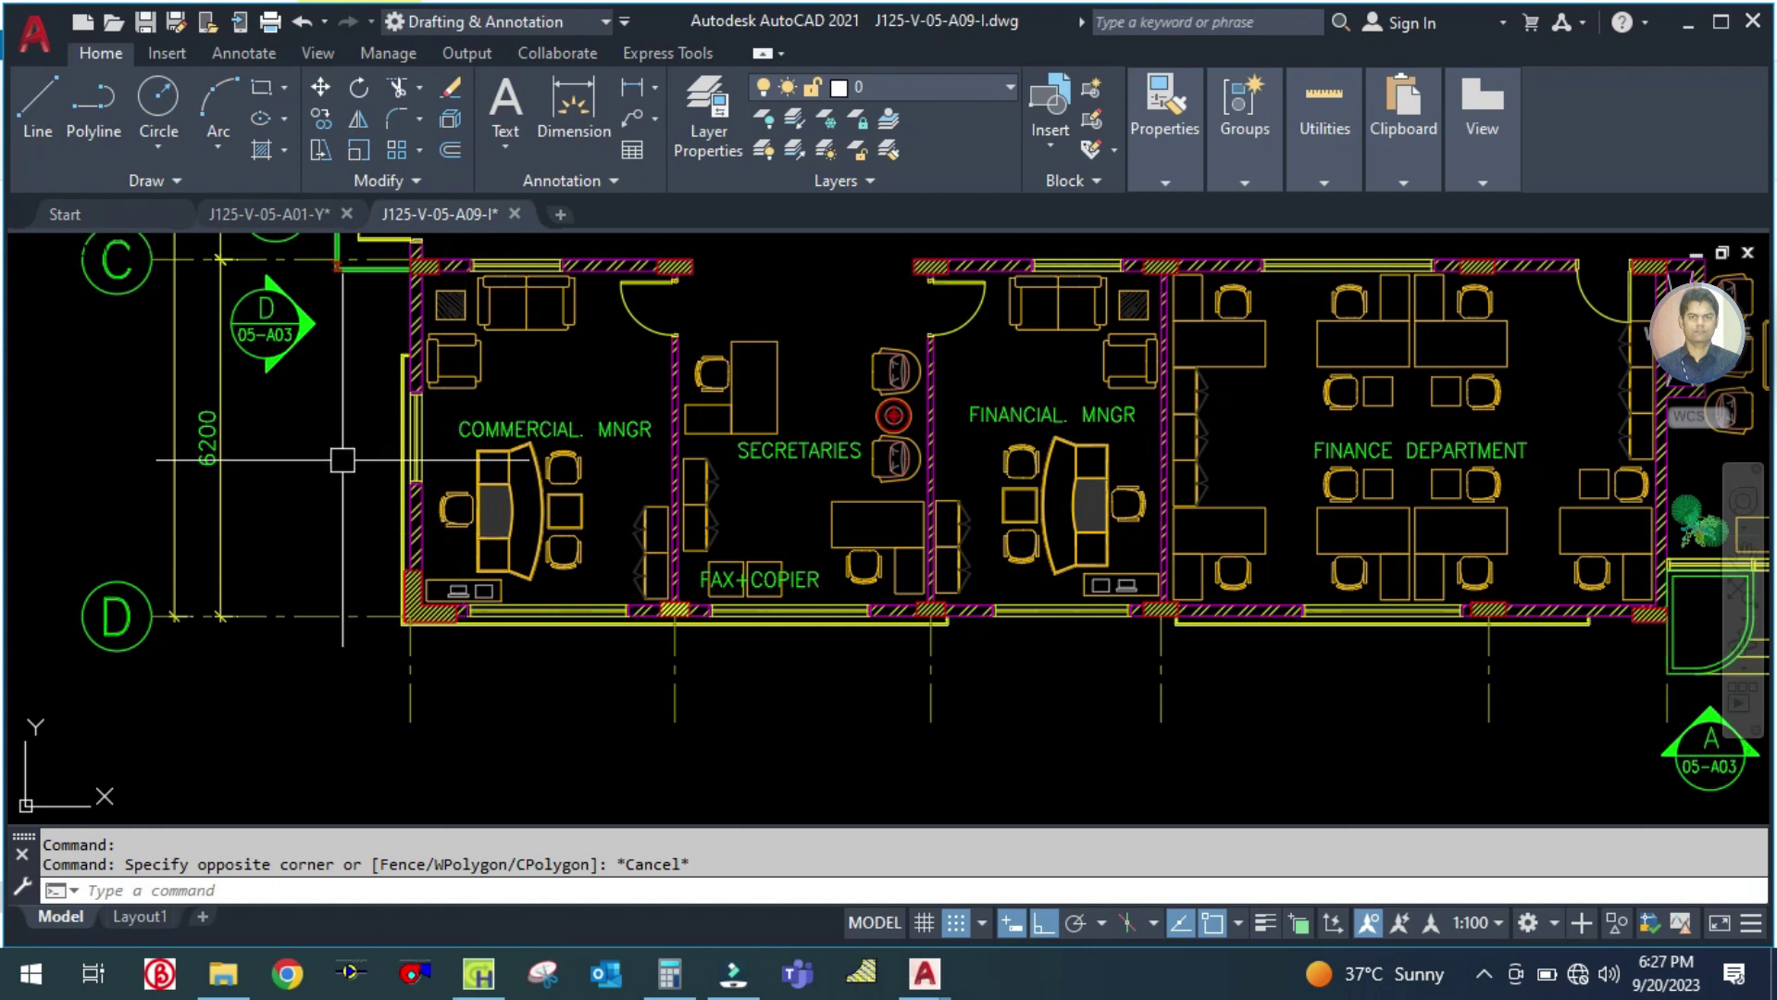
scroll(364, 455, down, 3)
click(269, 214)
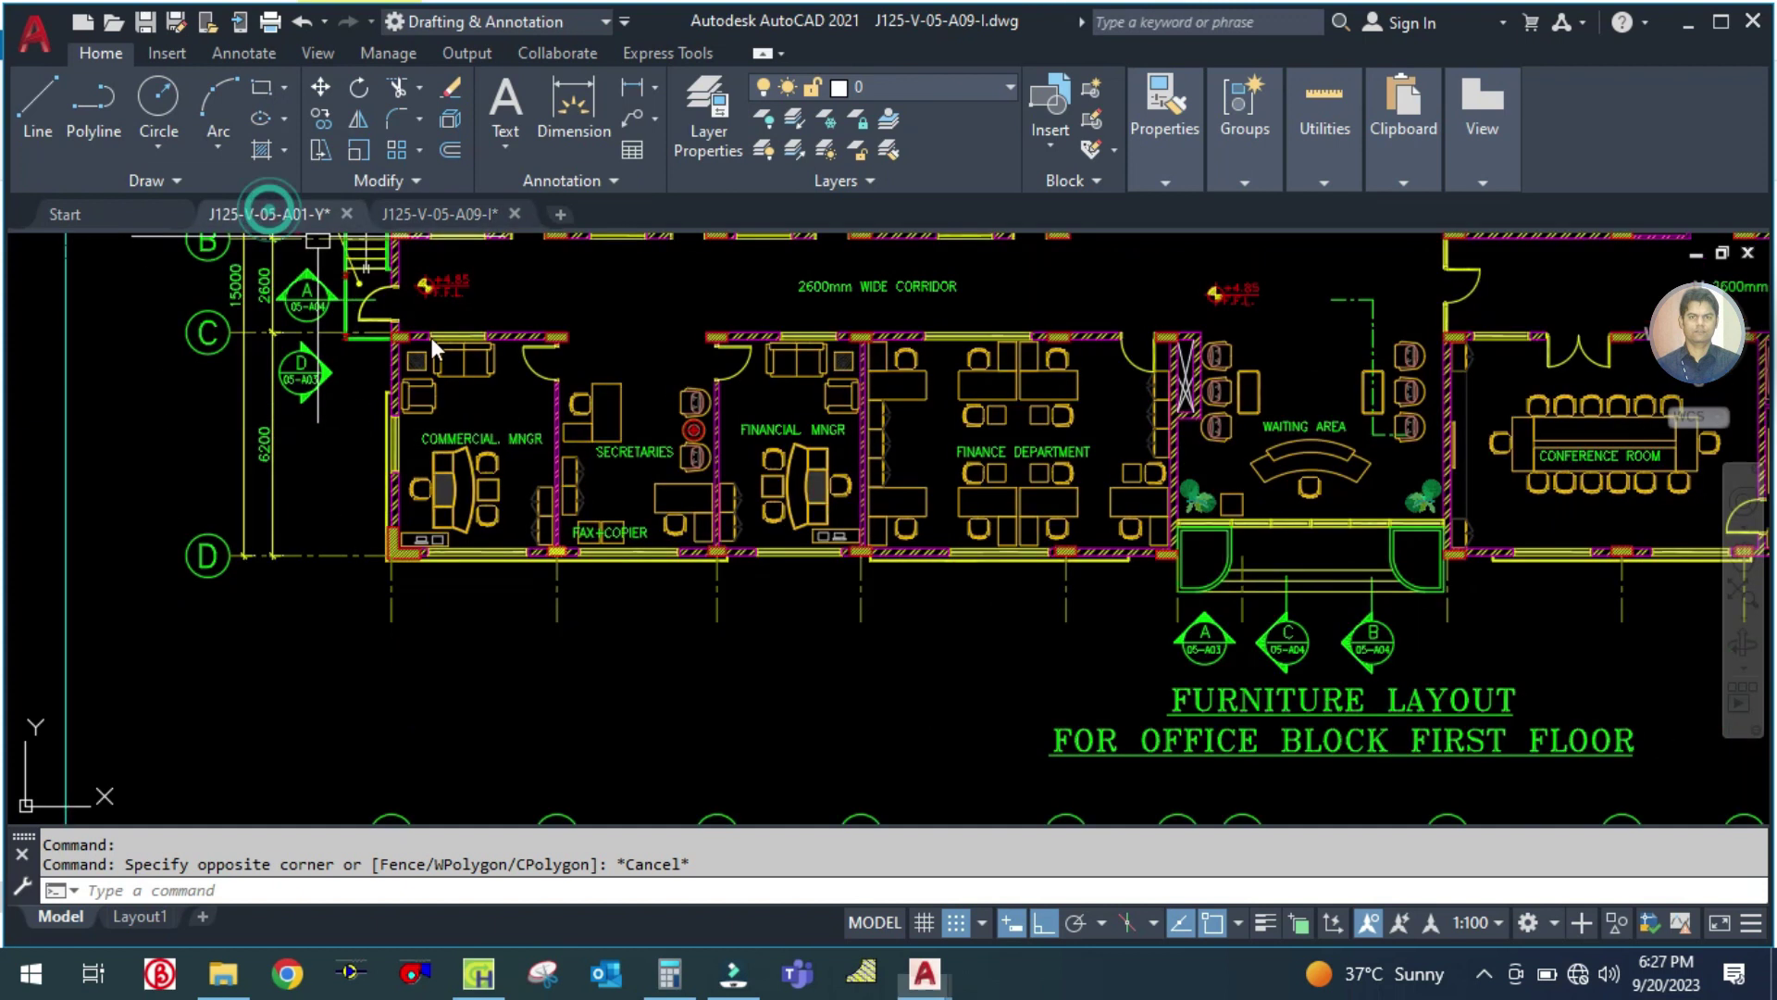
scroll(509, 500, down, 3)
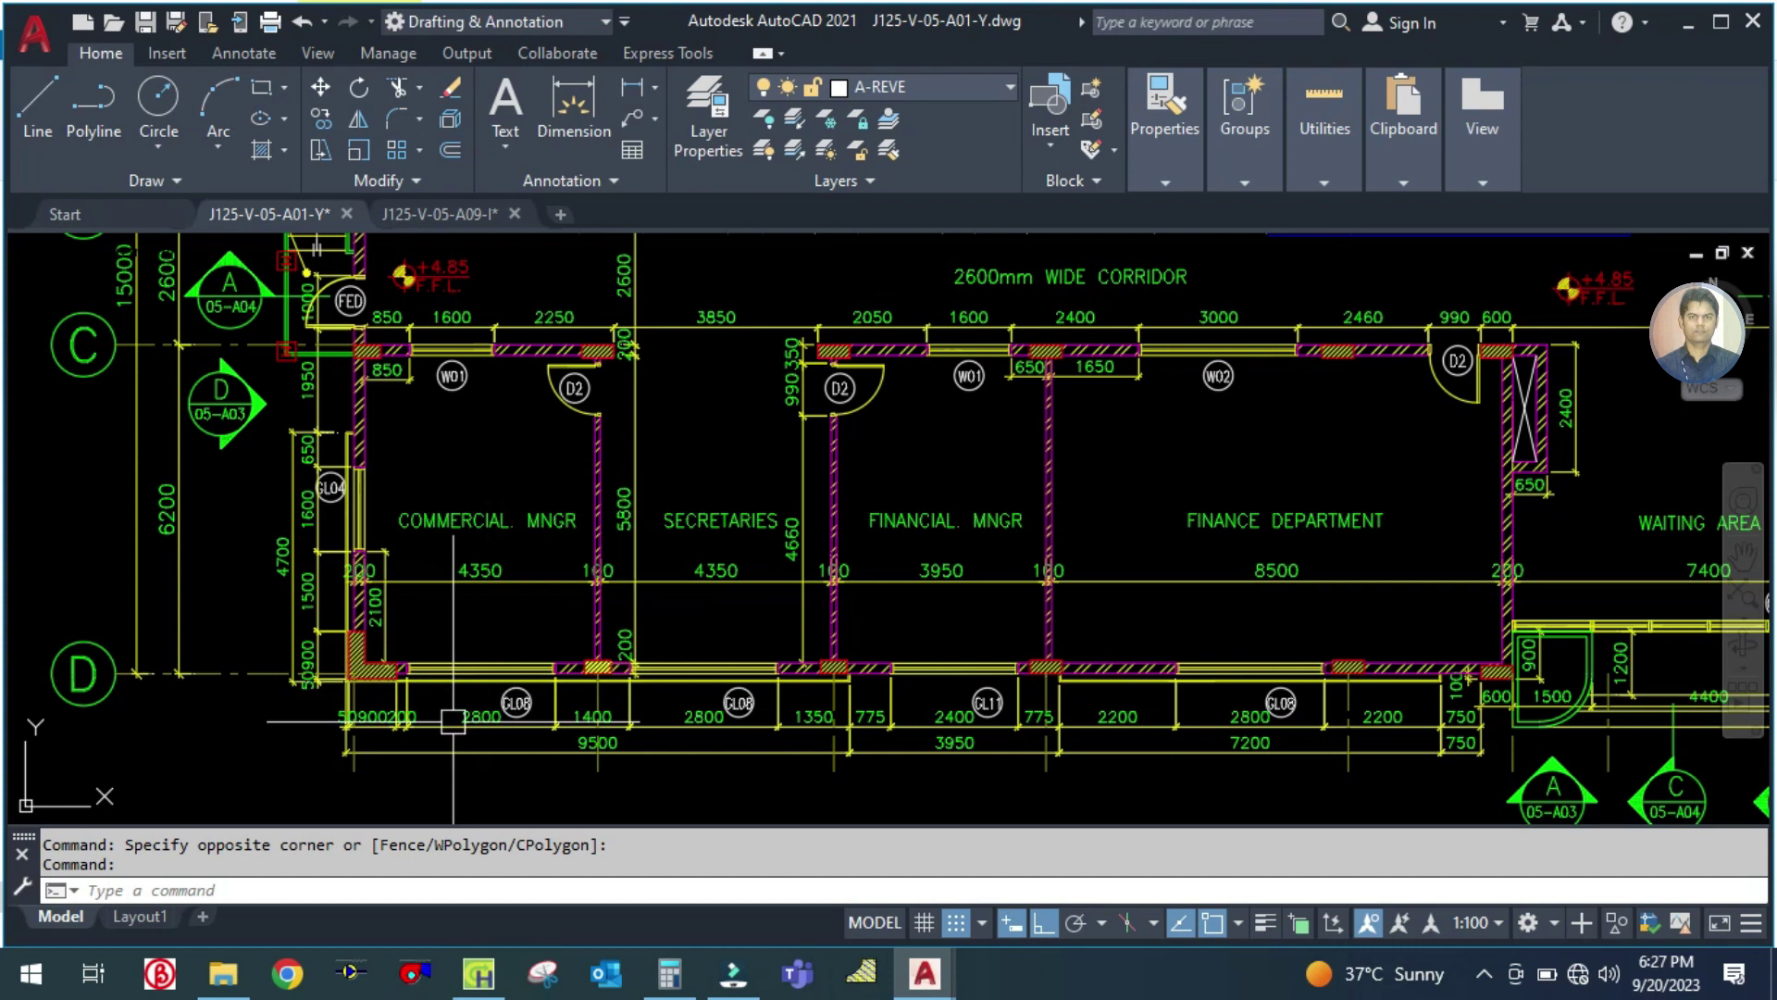
scroll(458, 713, up, 3)
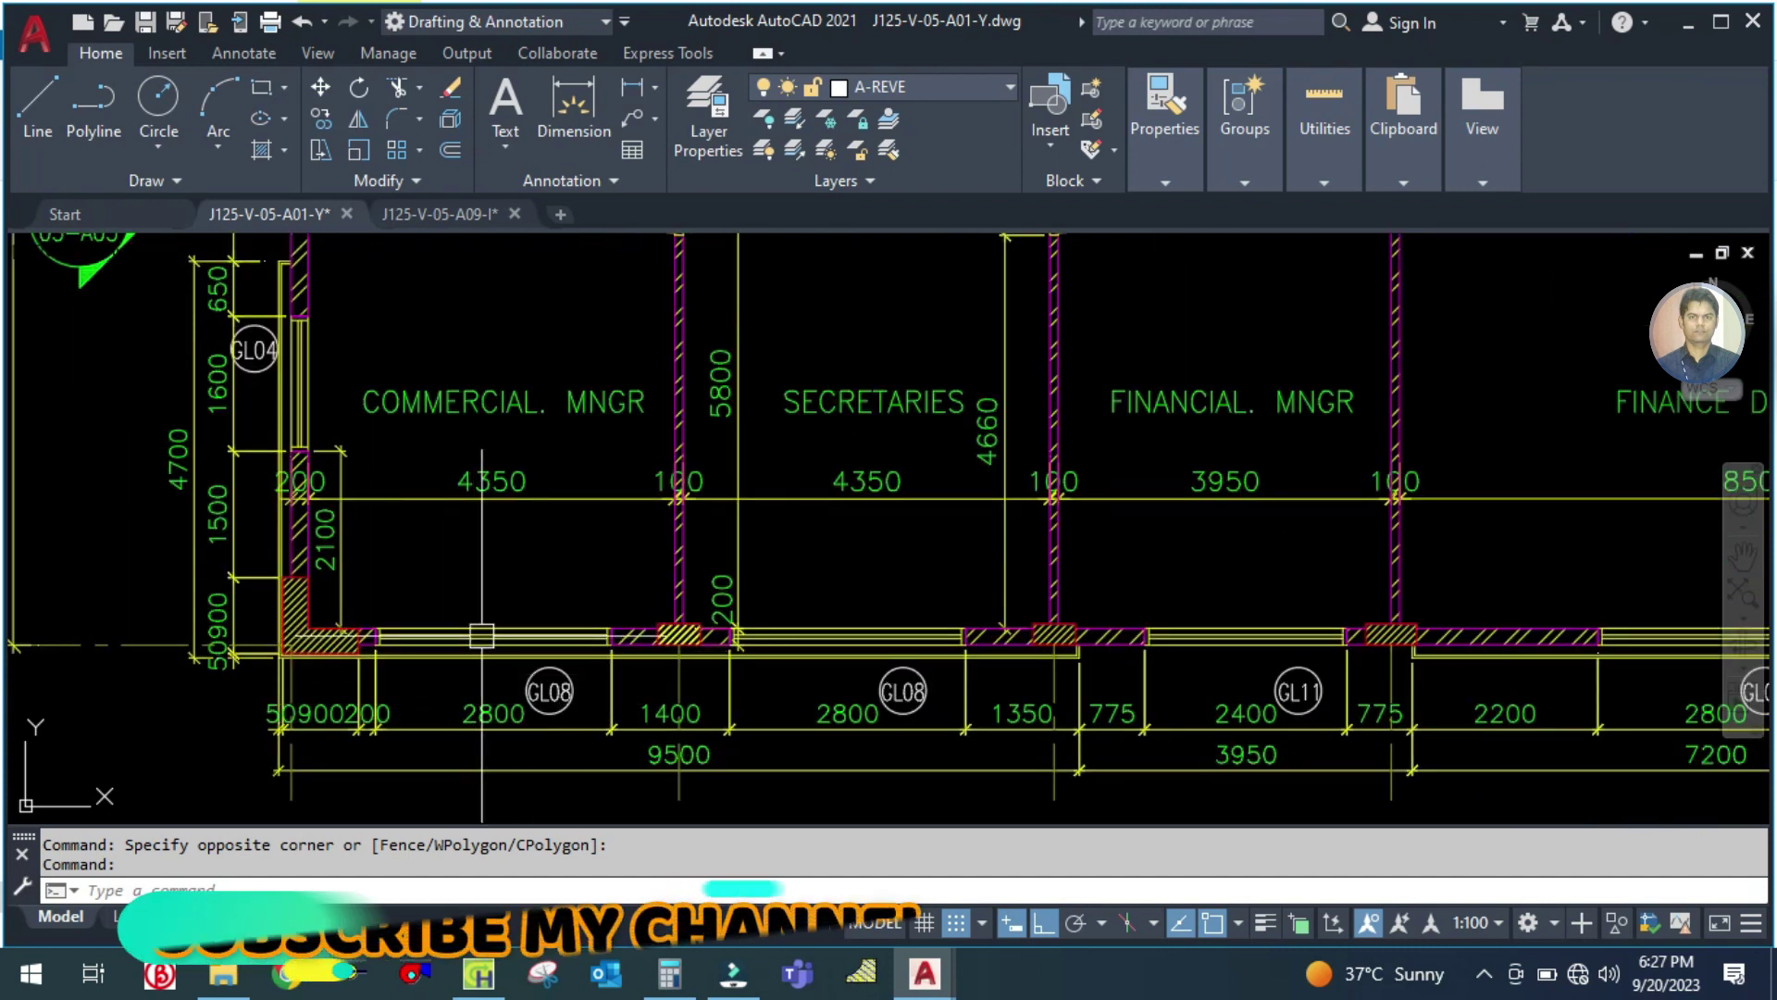
scroll(482, 457, down, 2)
right_click(492, 455)
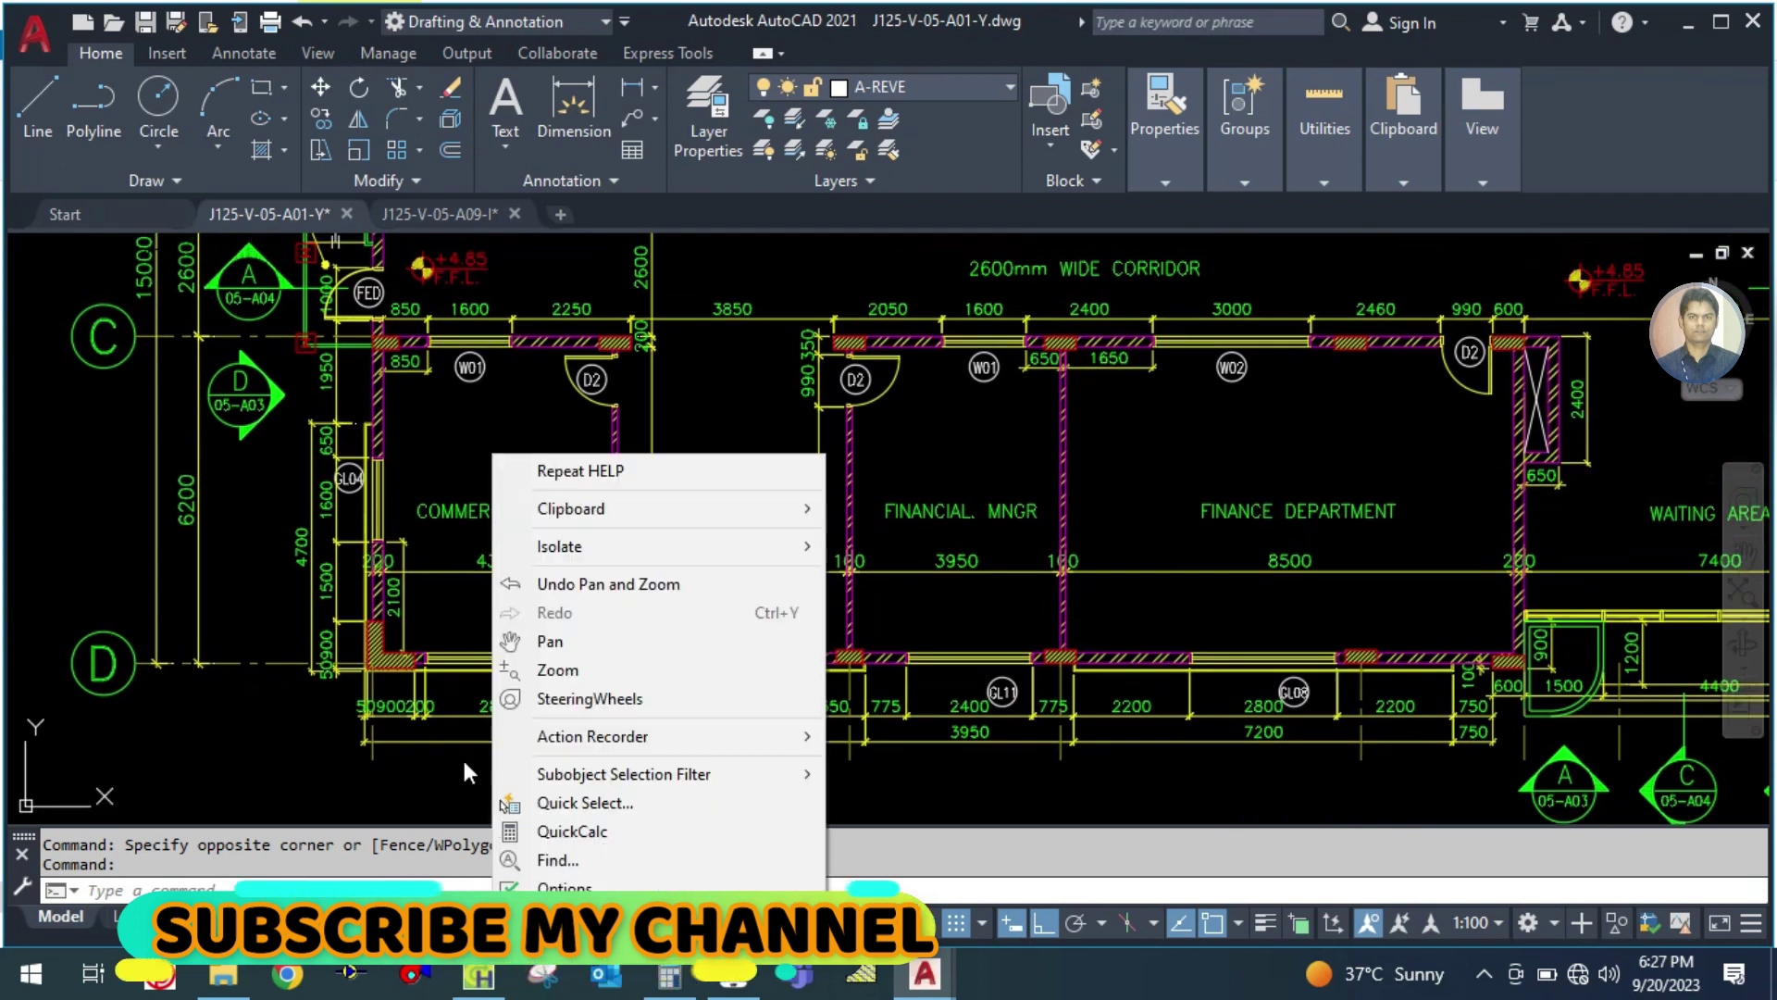
click(435, 570)
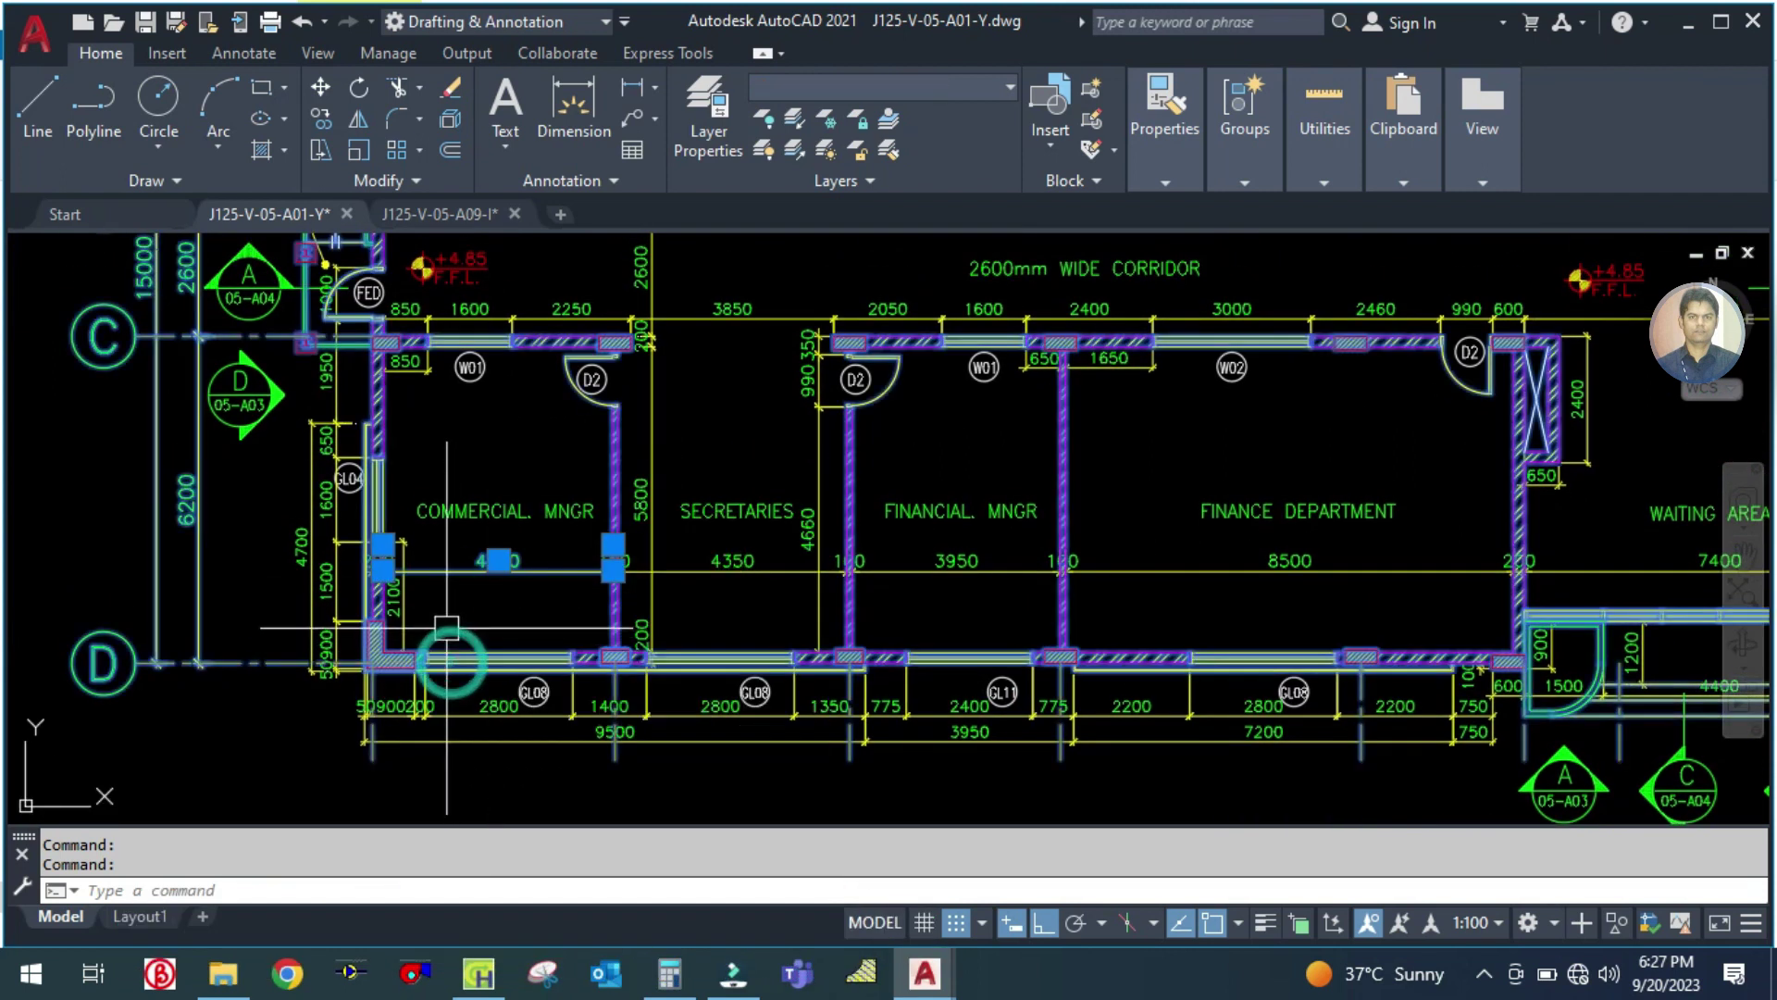
key(Escape)
Step: Return to HAP and set the commercial manager space's first wall exposure to S and the second to W
click(223, 974)
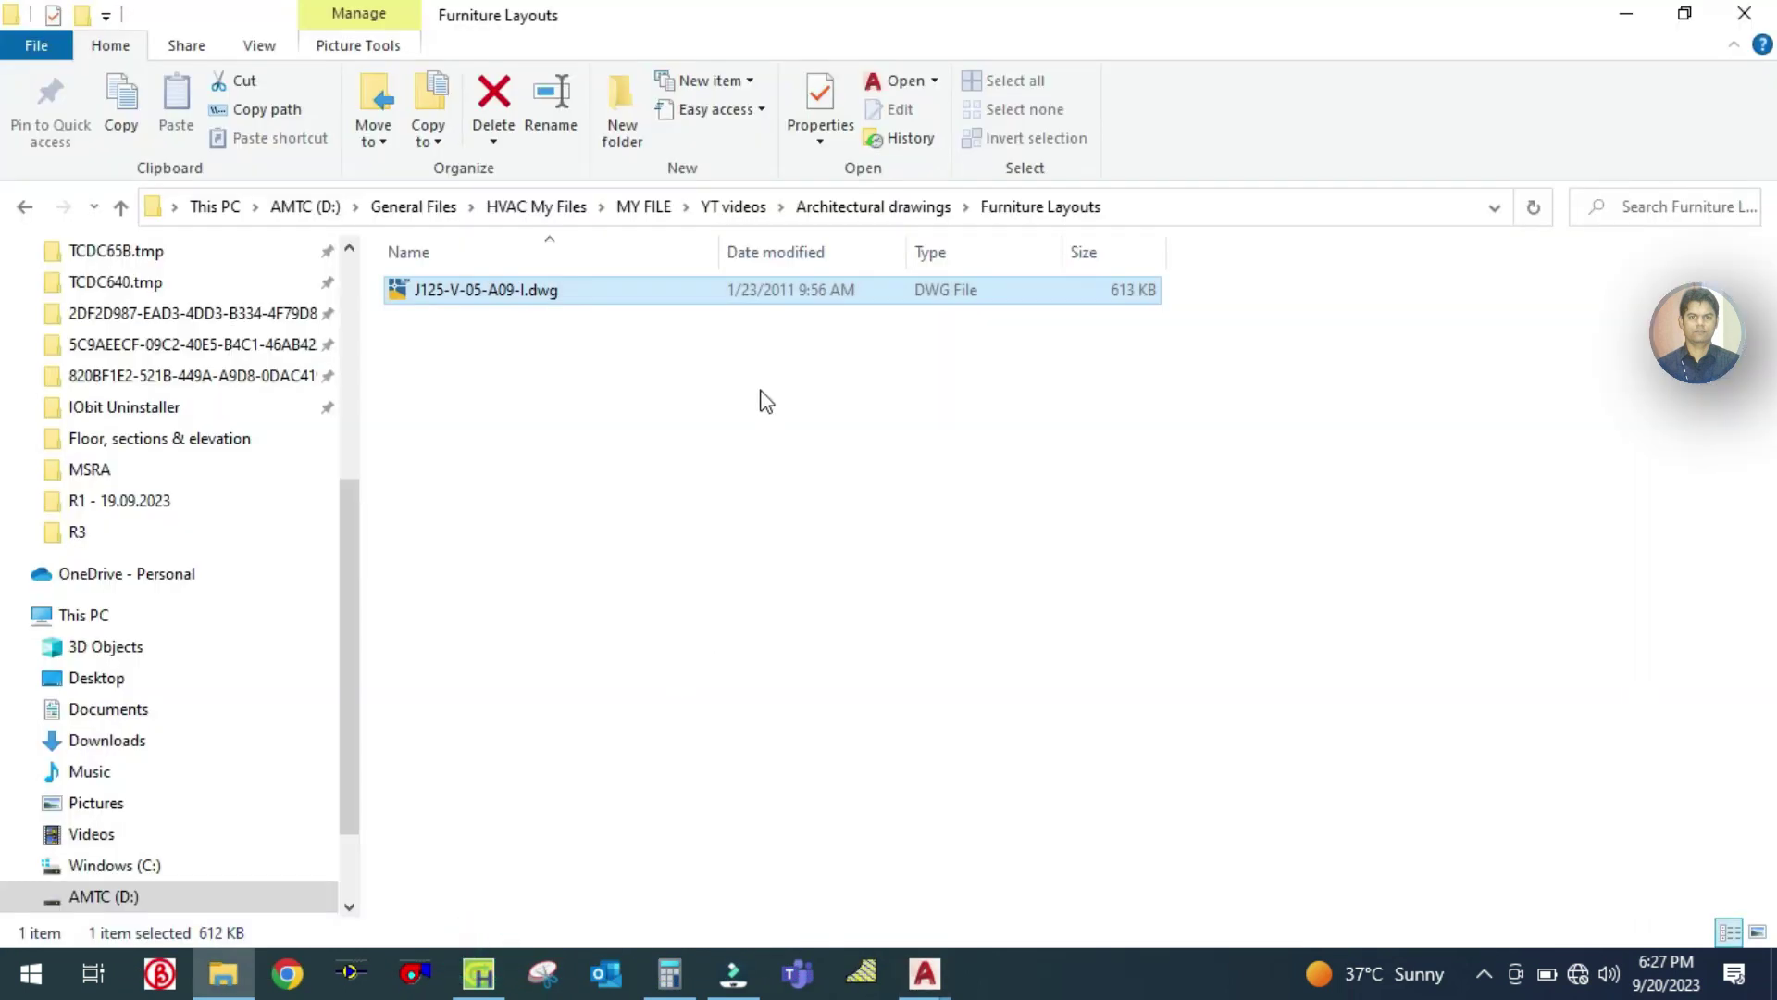
click(478, 973)
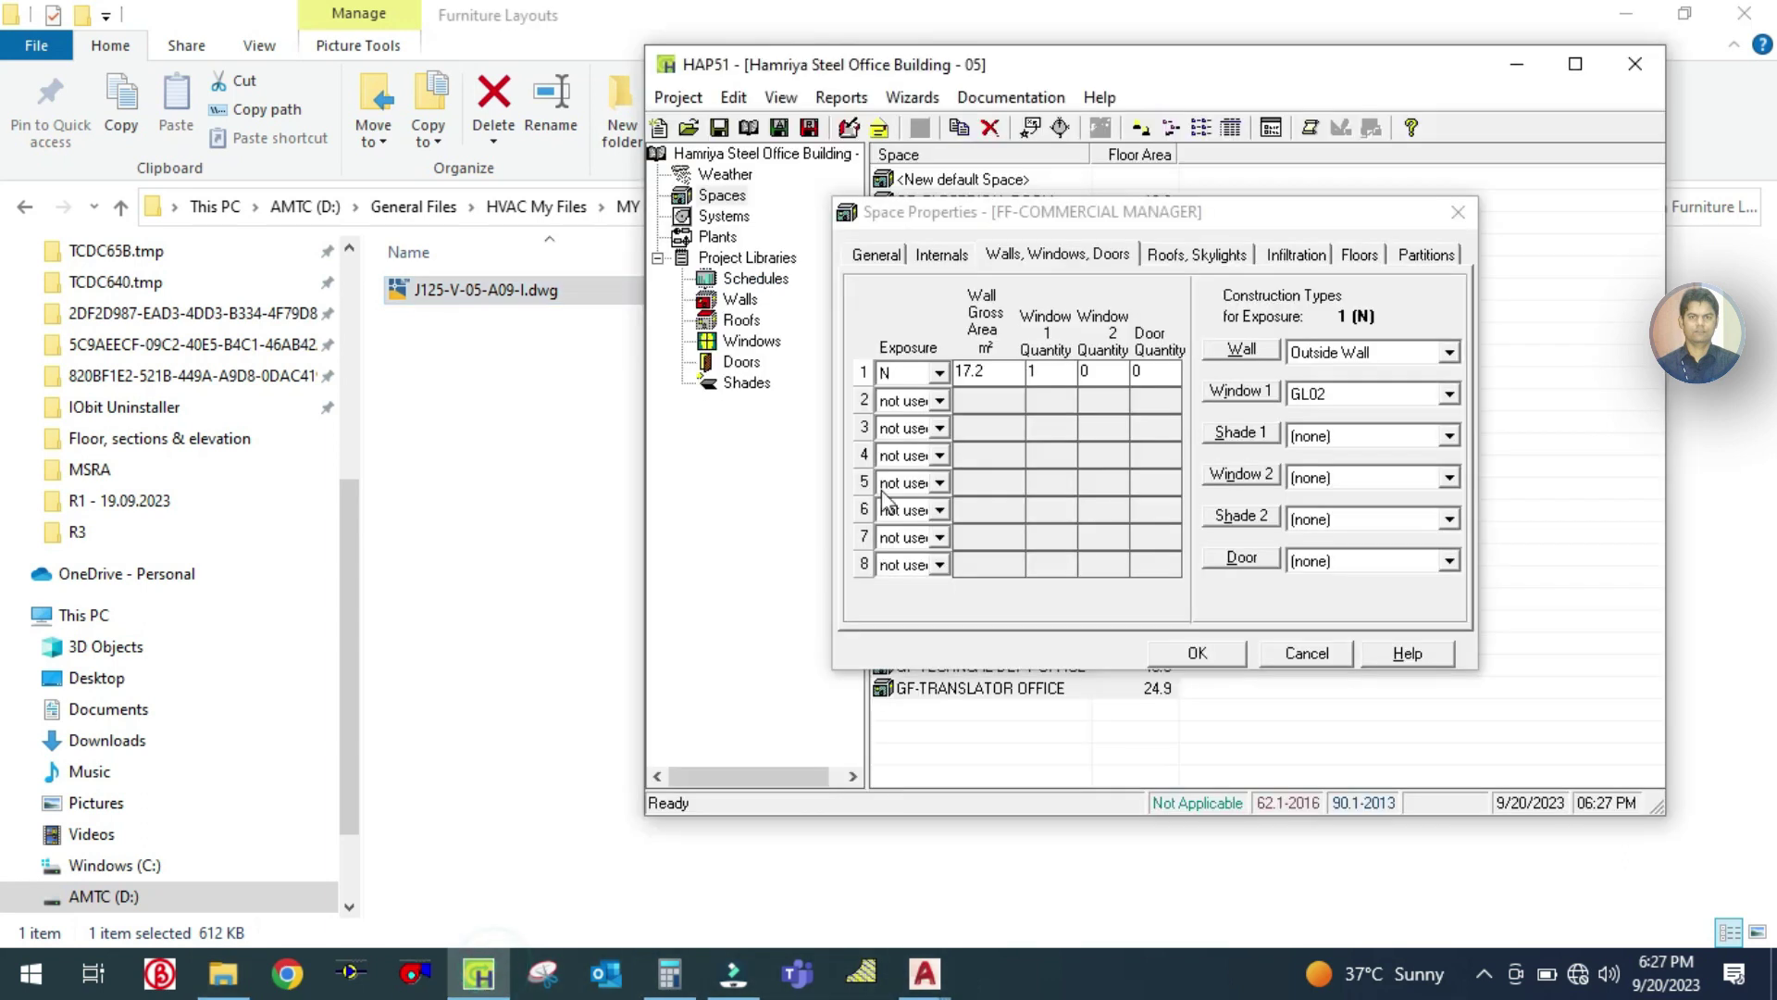
click(939, 372)
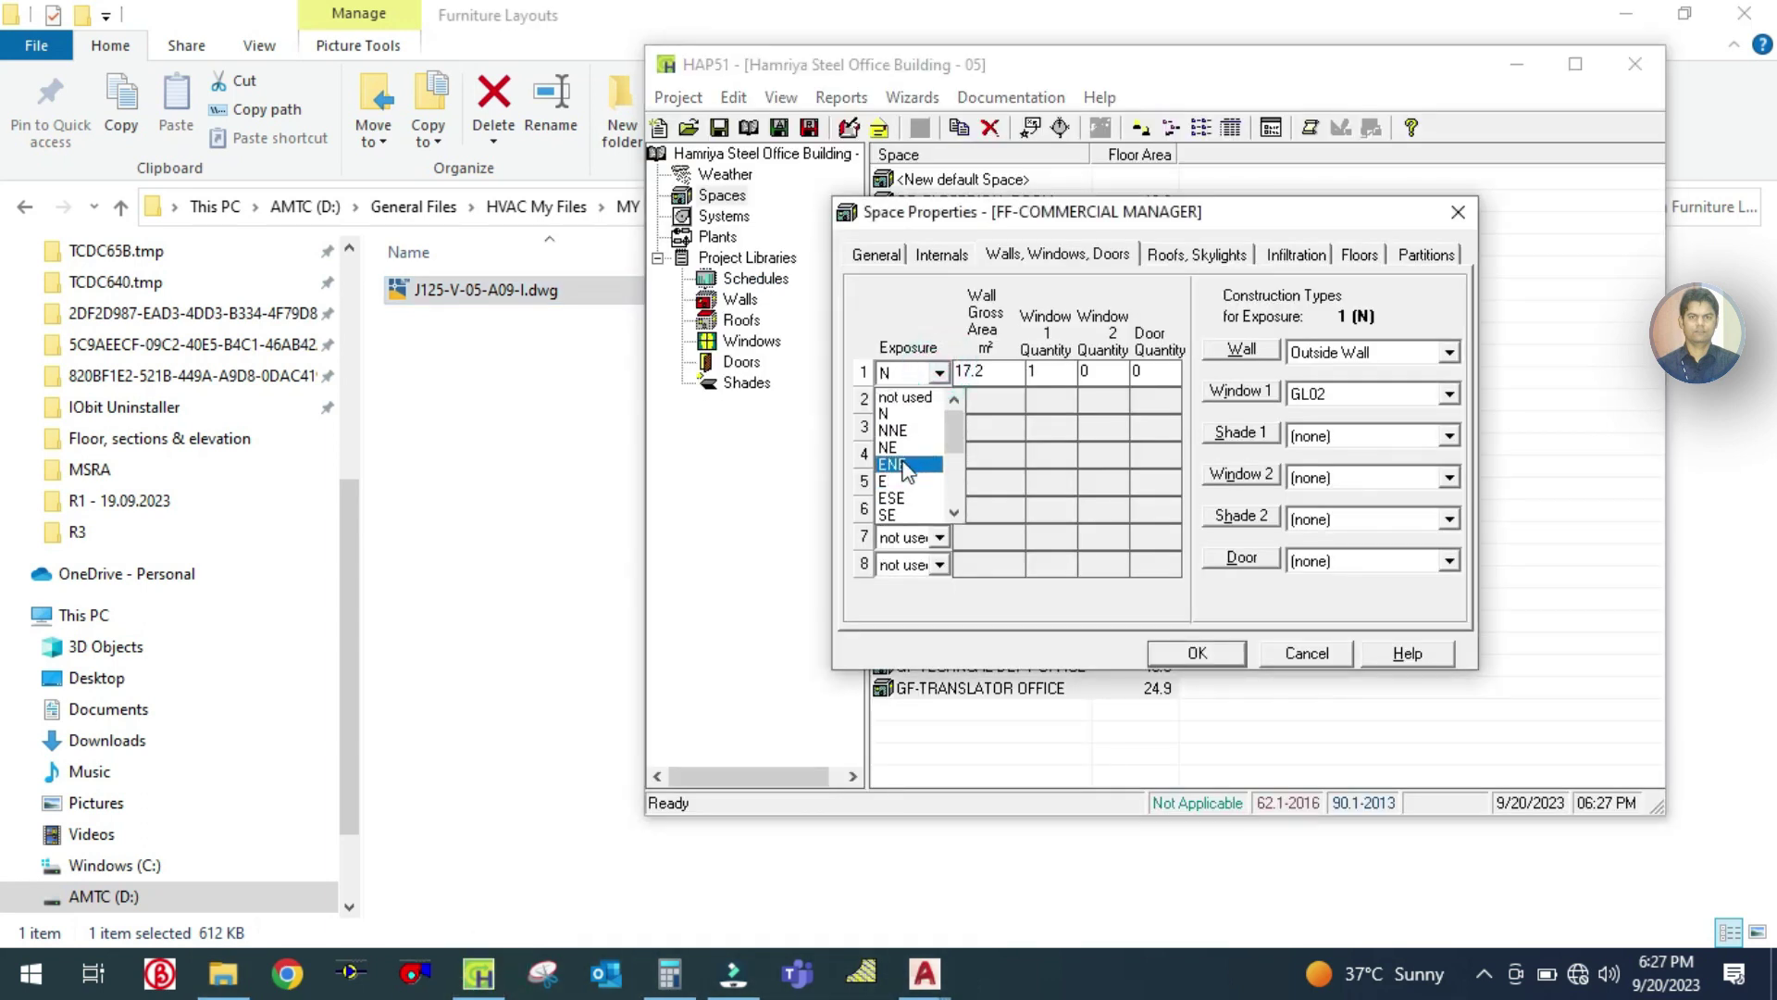
scroll(912, 462, down, 2)
click(914, 486)
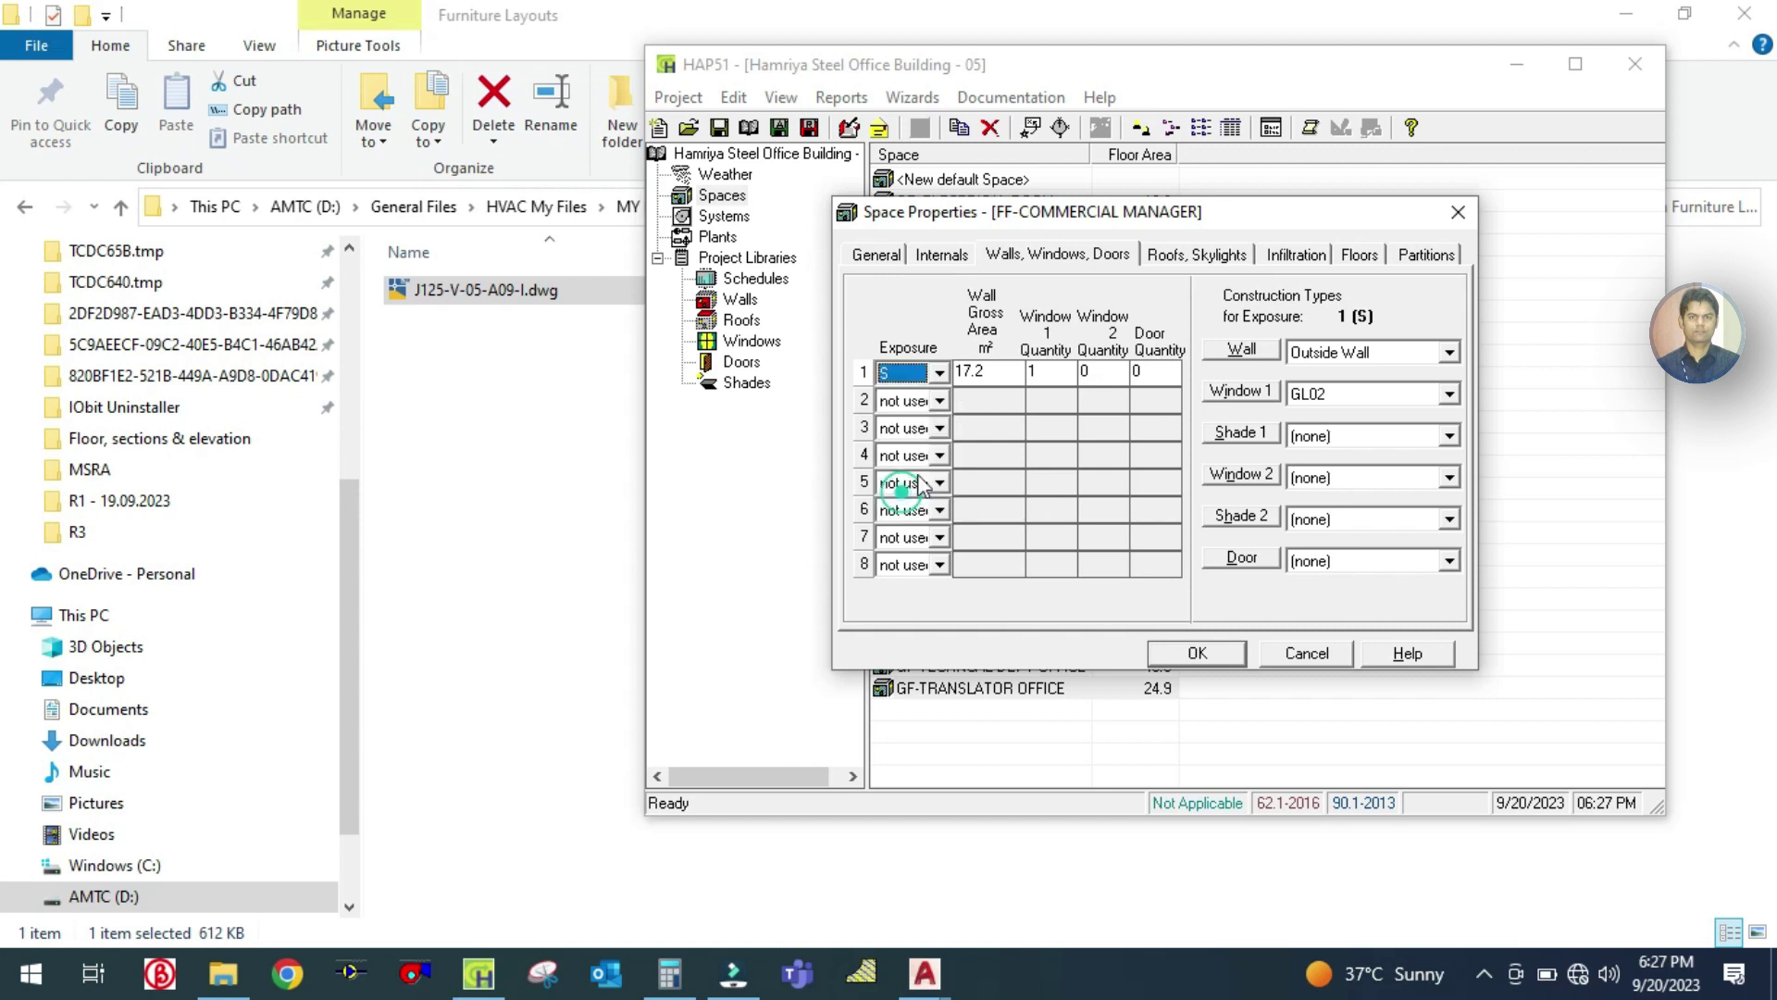
click(940, 401)
scroll(905, 539, down, 2)
click(906, 543)
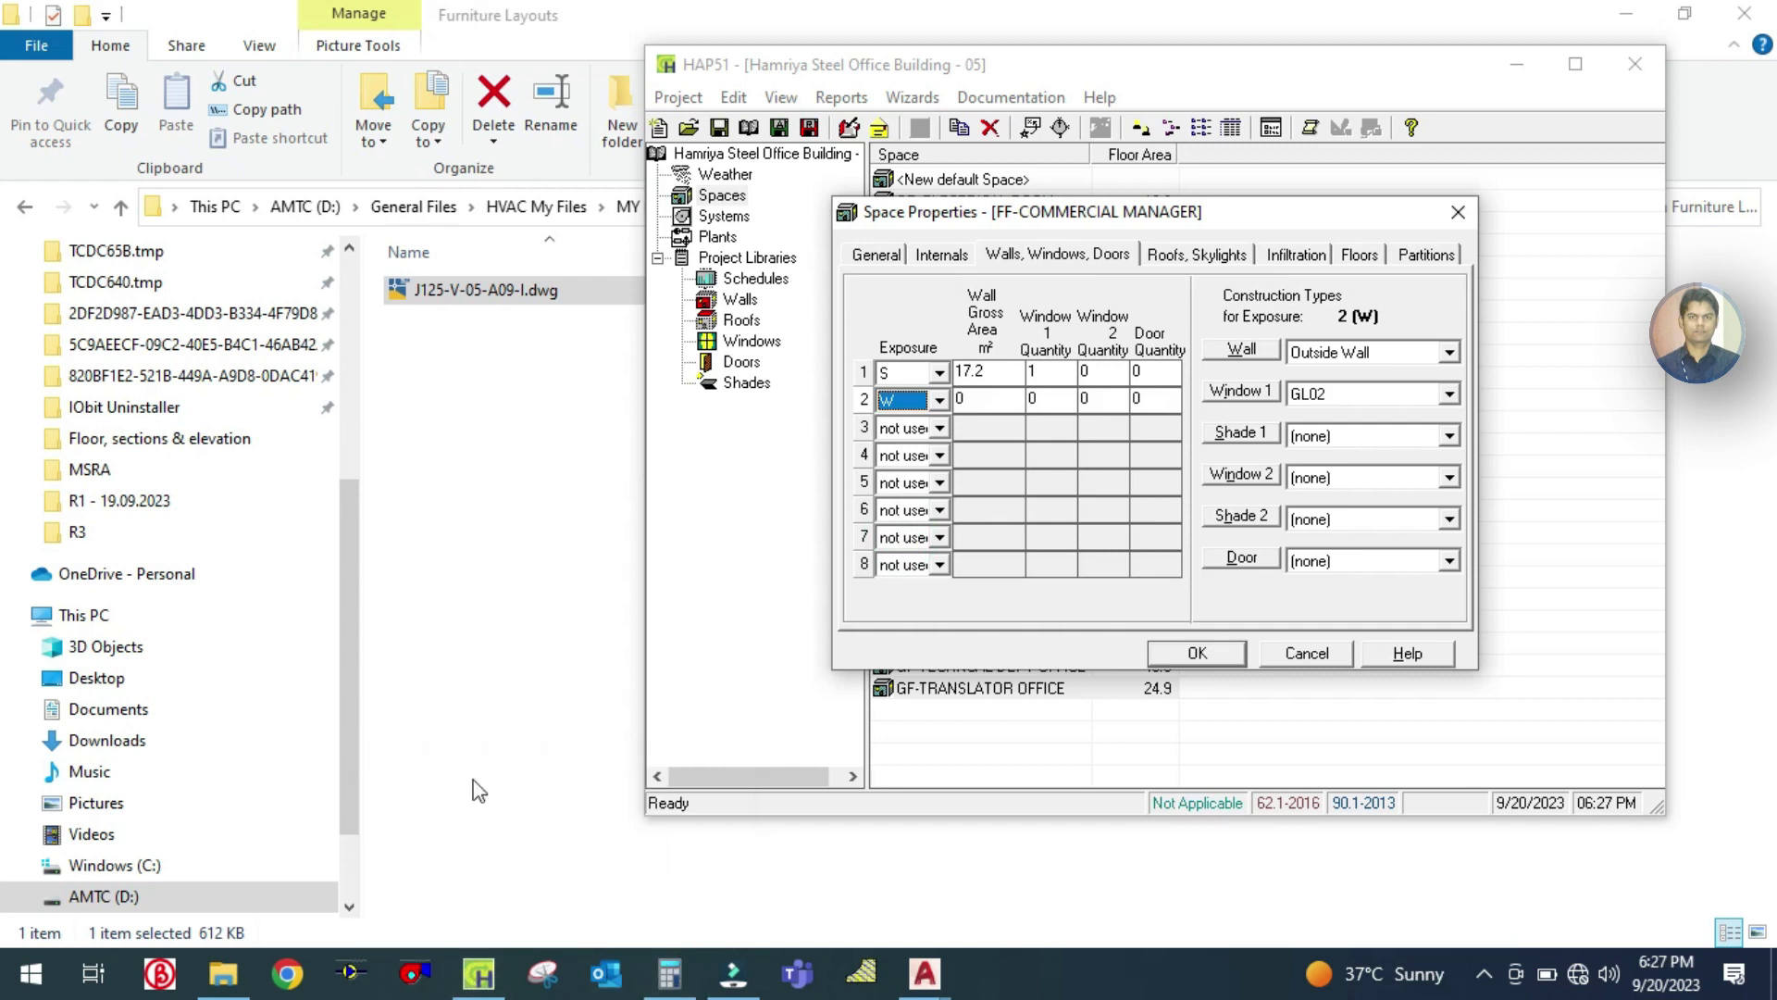
Step: Read the commercial manager's room width on the AutoCAD plan and multiply 4.3 × 4 in Calculator for the south wall's gross area
click(480, 976)
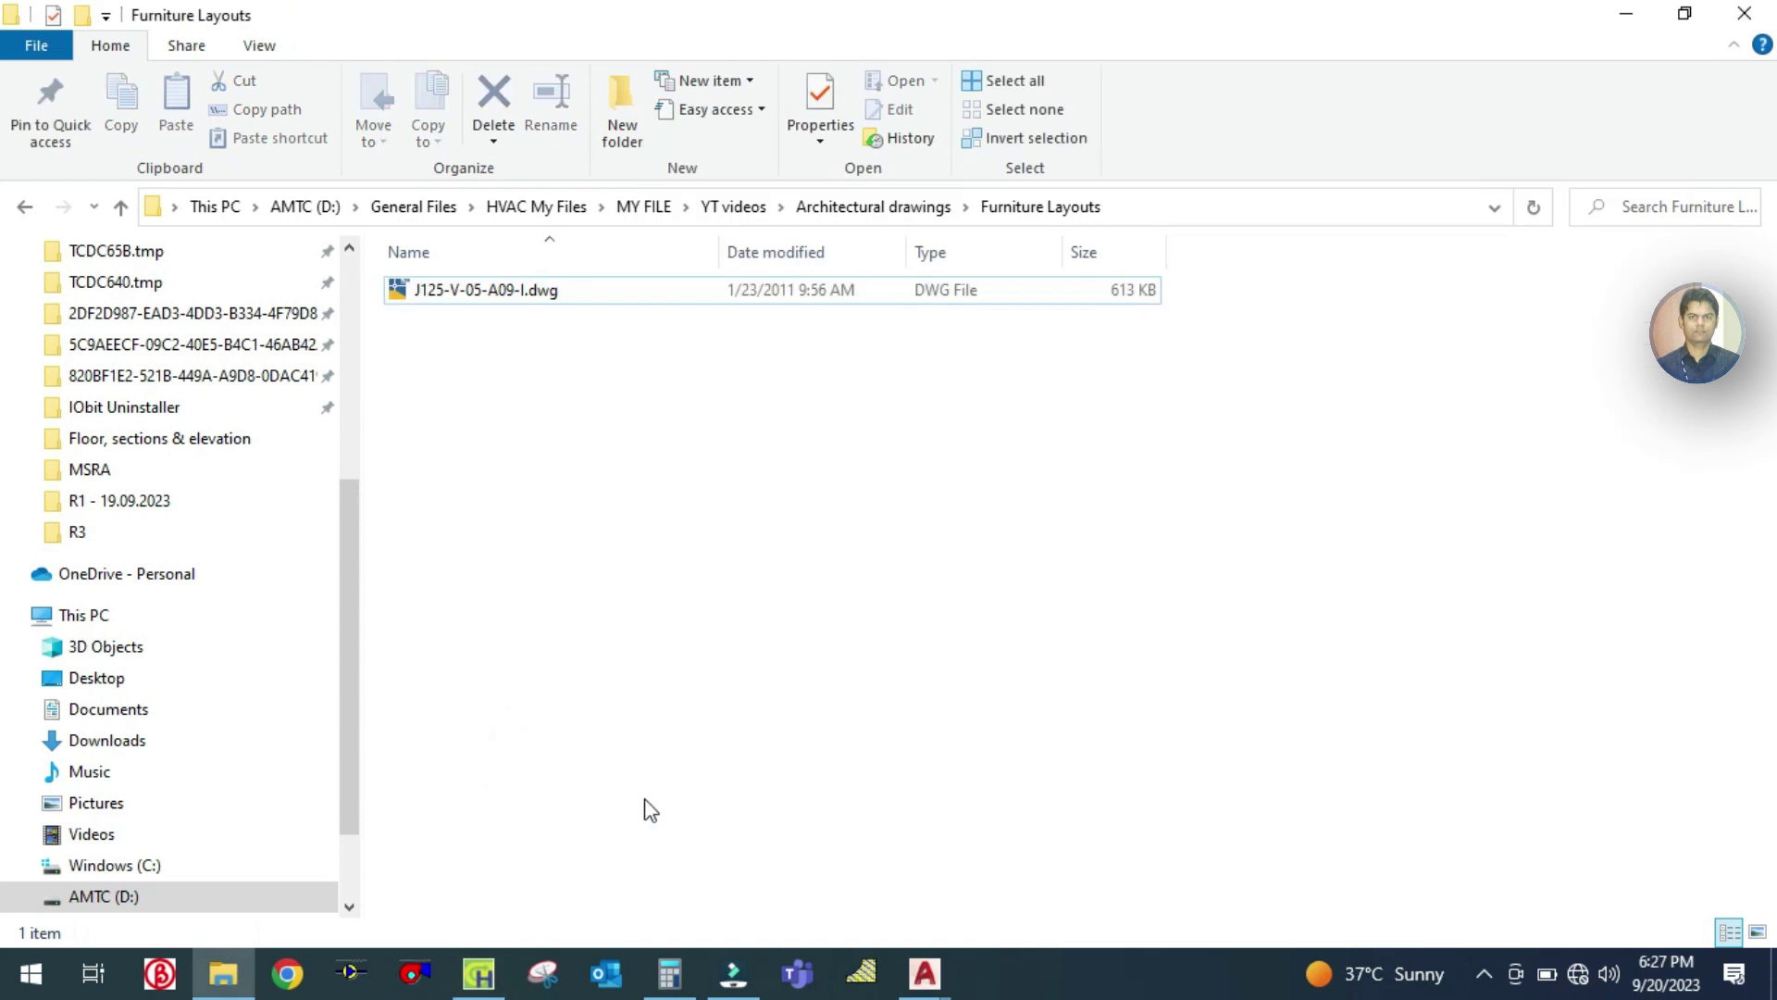
mouse_move(921, 979)
click(904, 929)
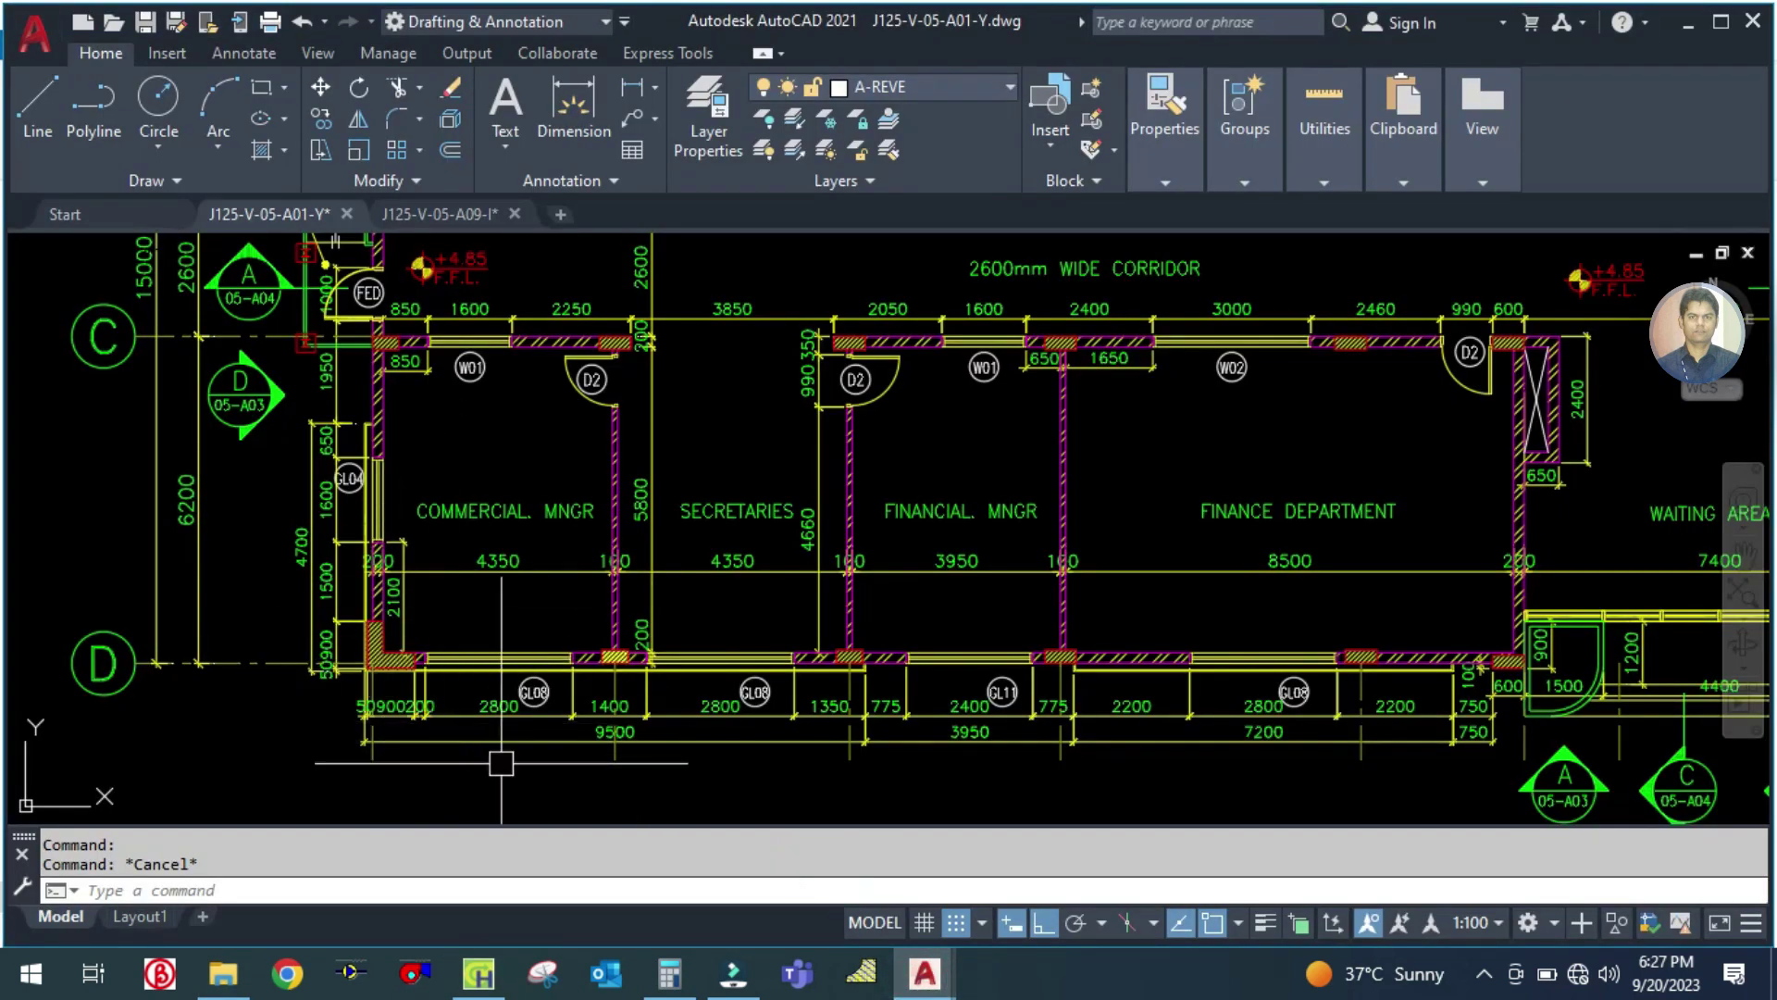
key(Escape)
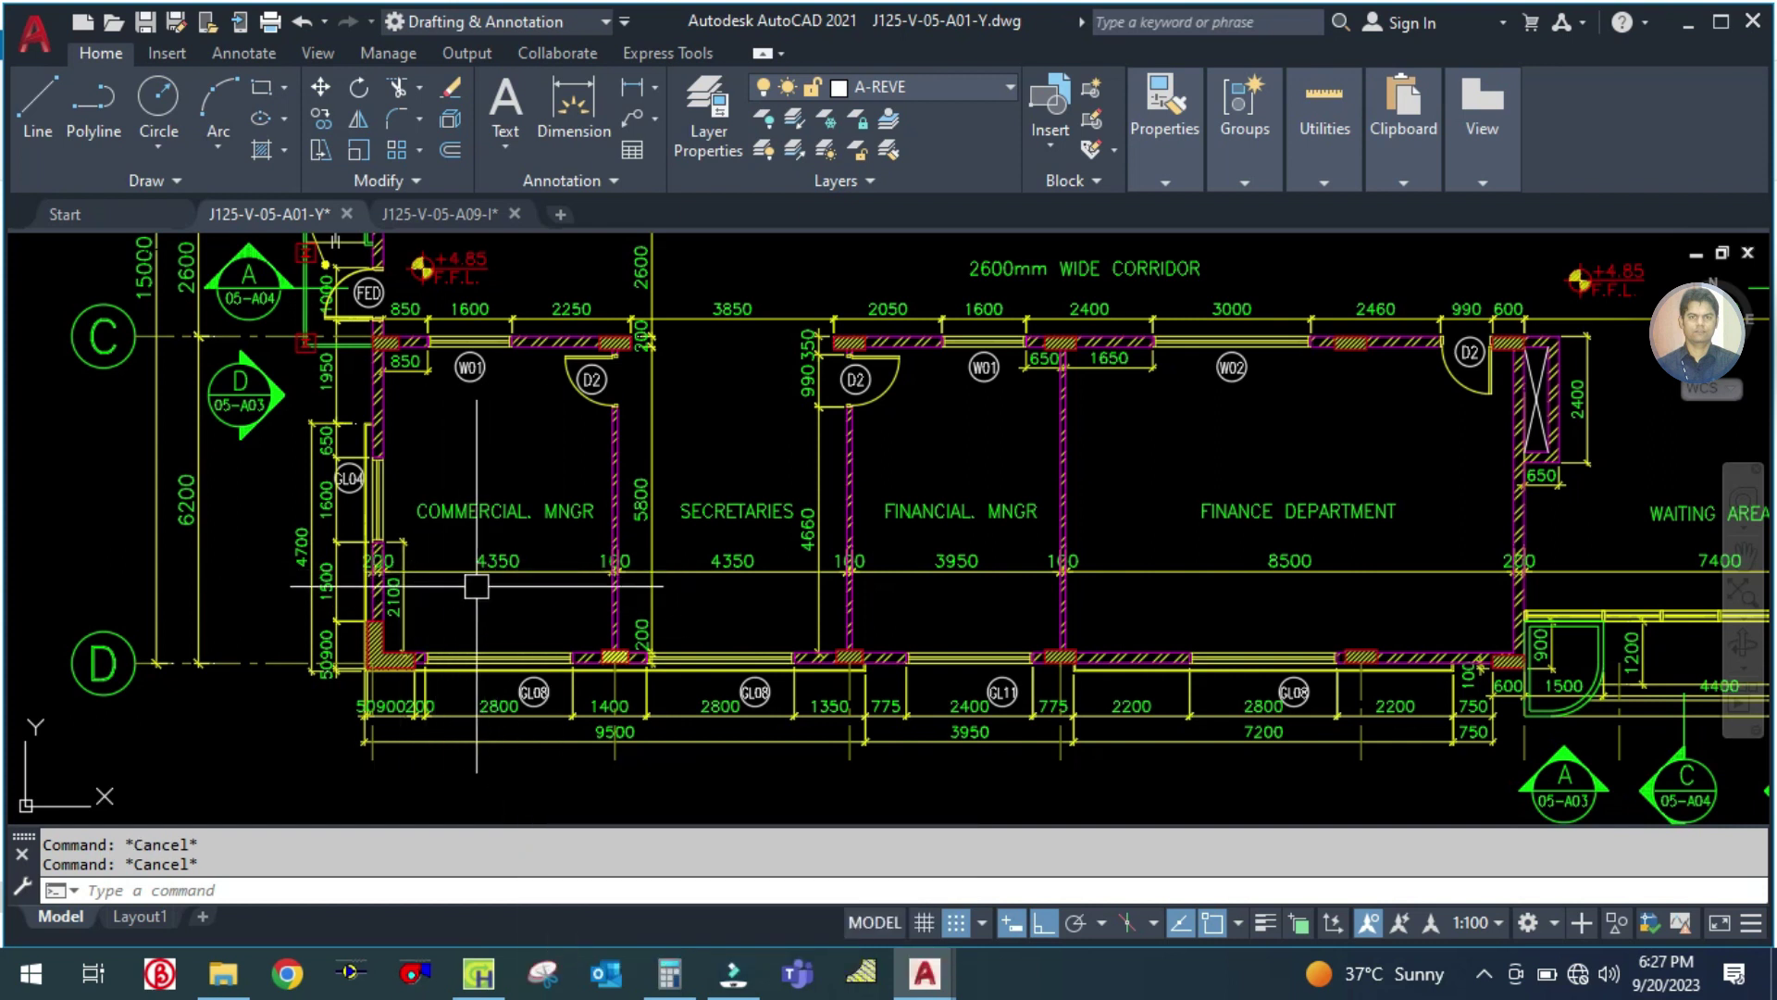
click(665, 975)
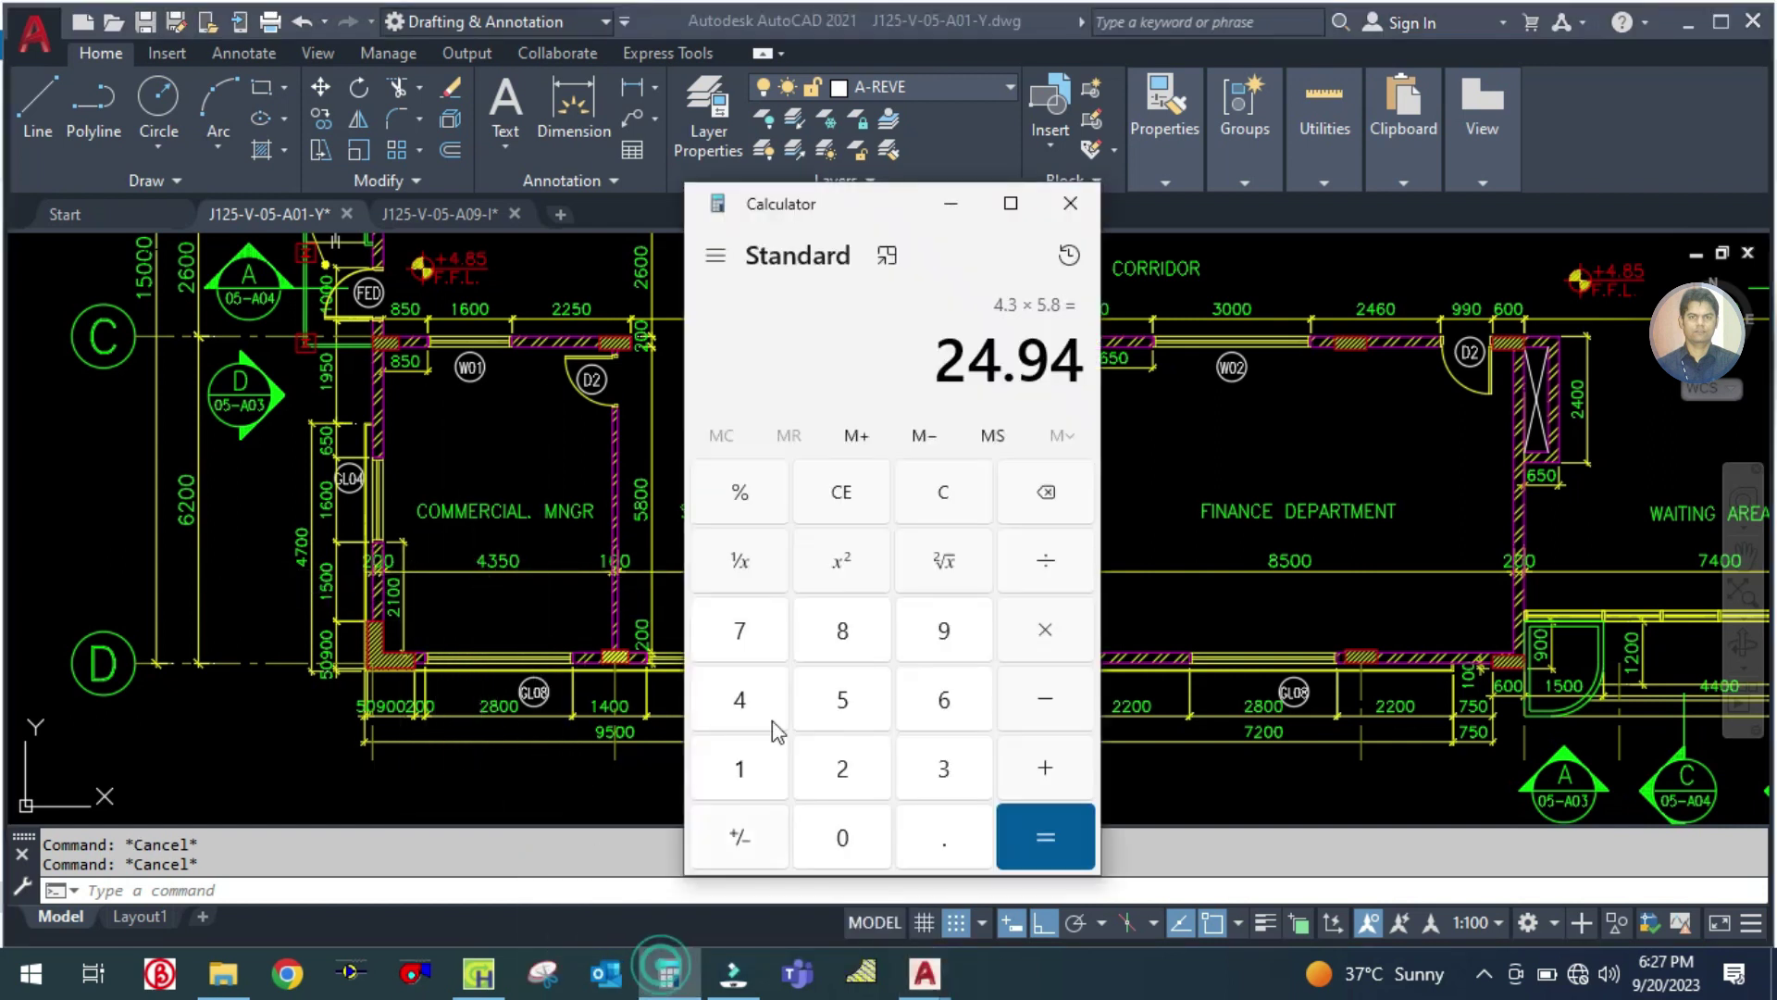
click(926, 506)
text(4.3)
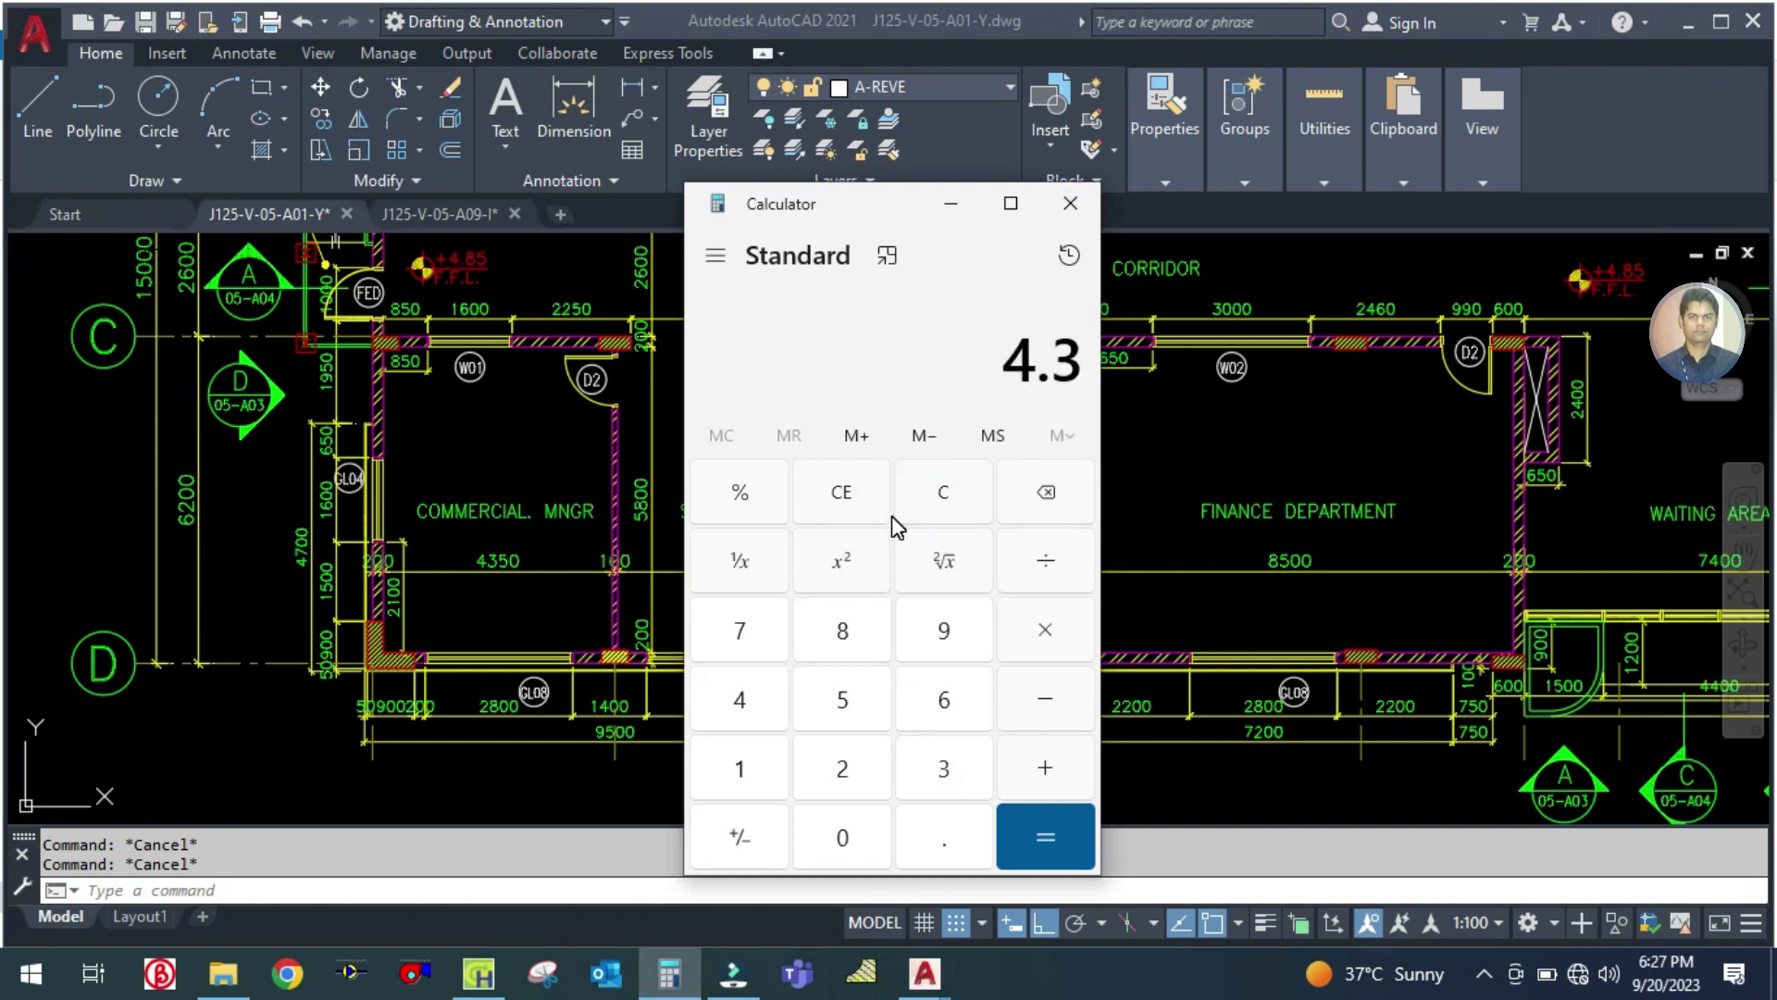
text(*)
text(4)
key(Return)
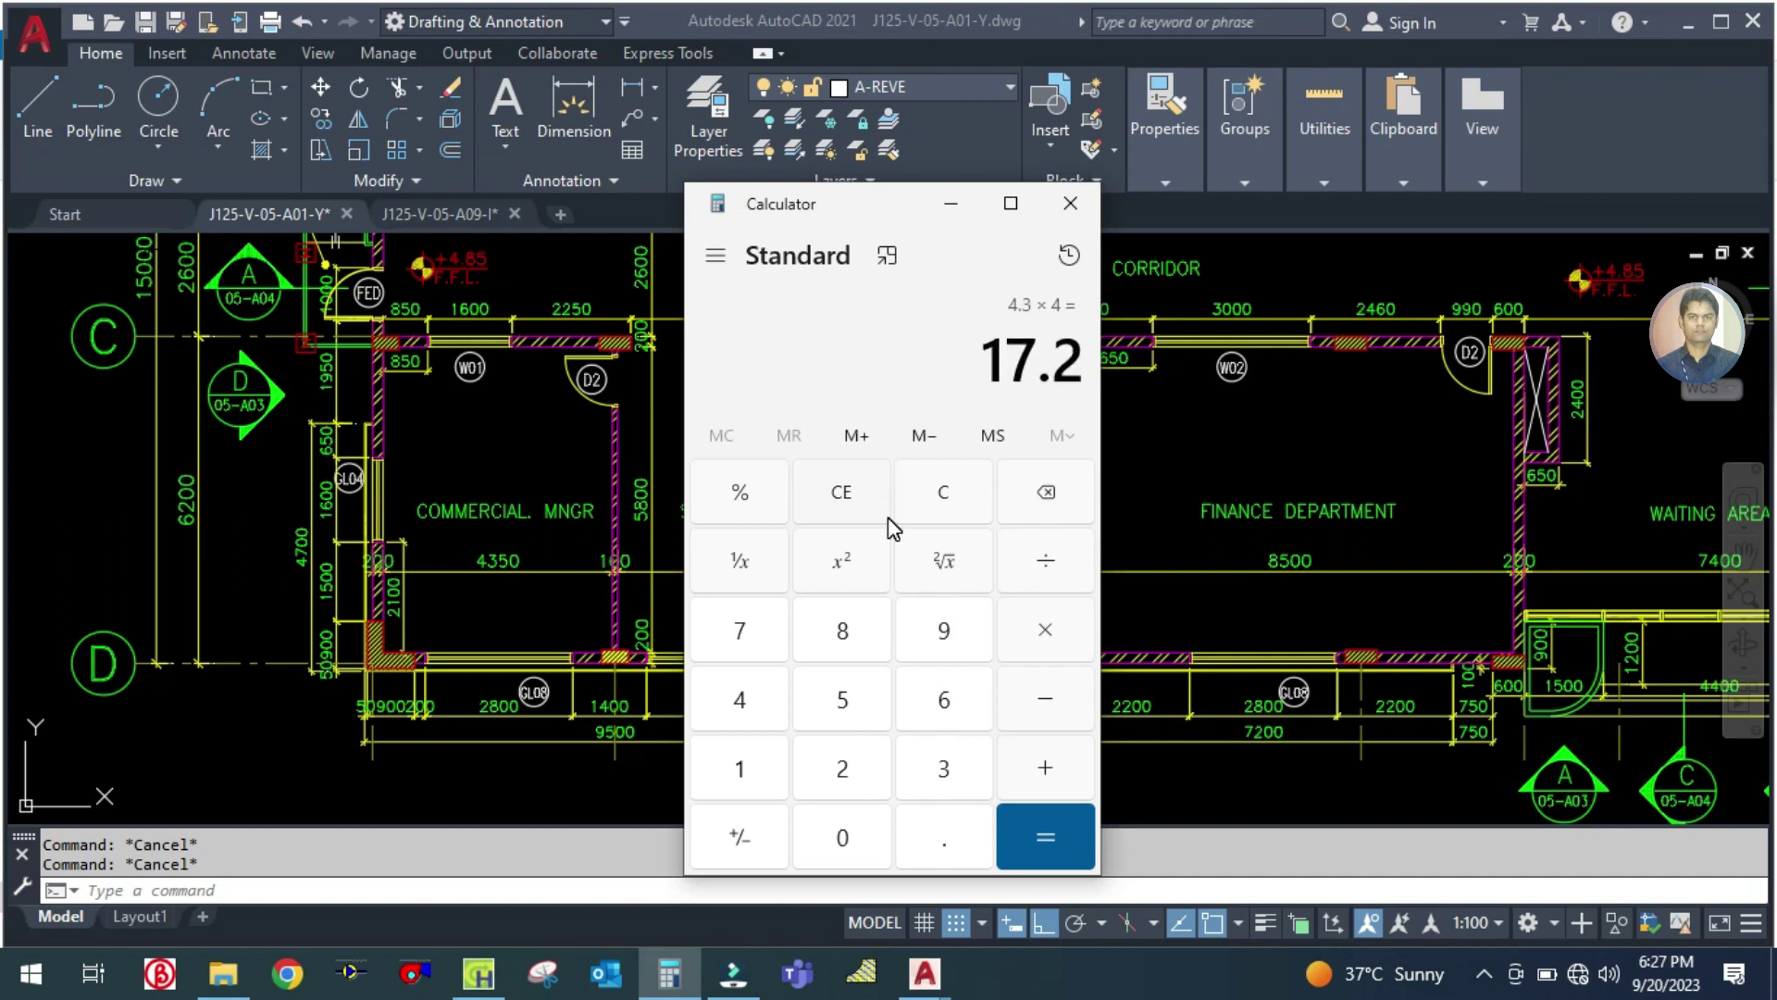
Step: Back in HAP, assign window type GL08 as Window 1 of the south exposure
click(498, 983)
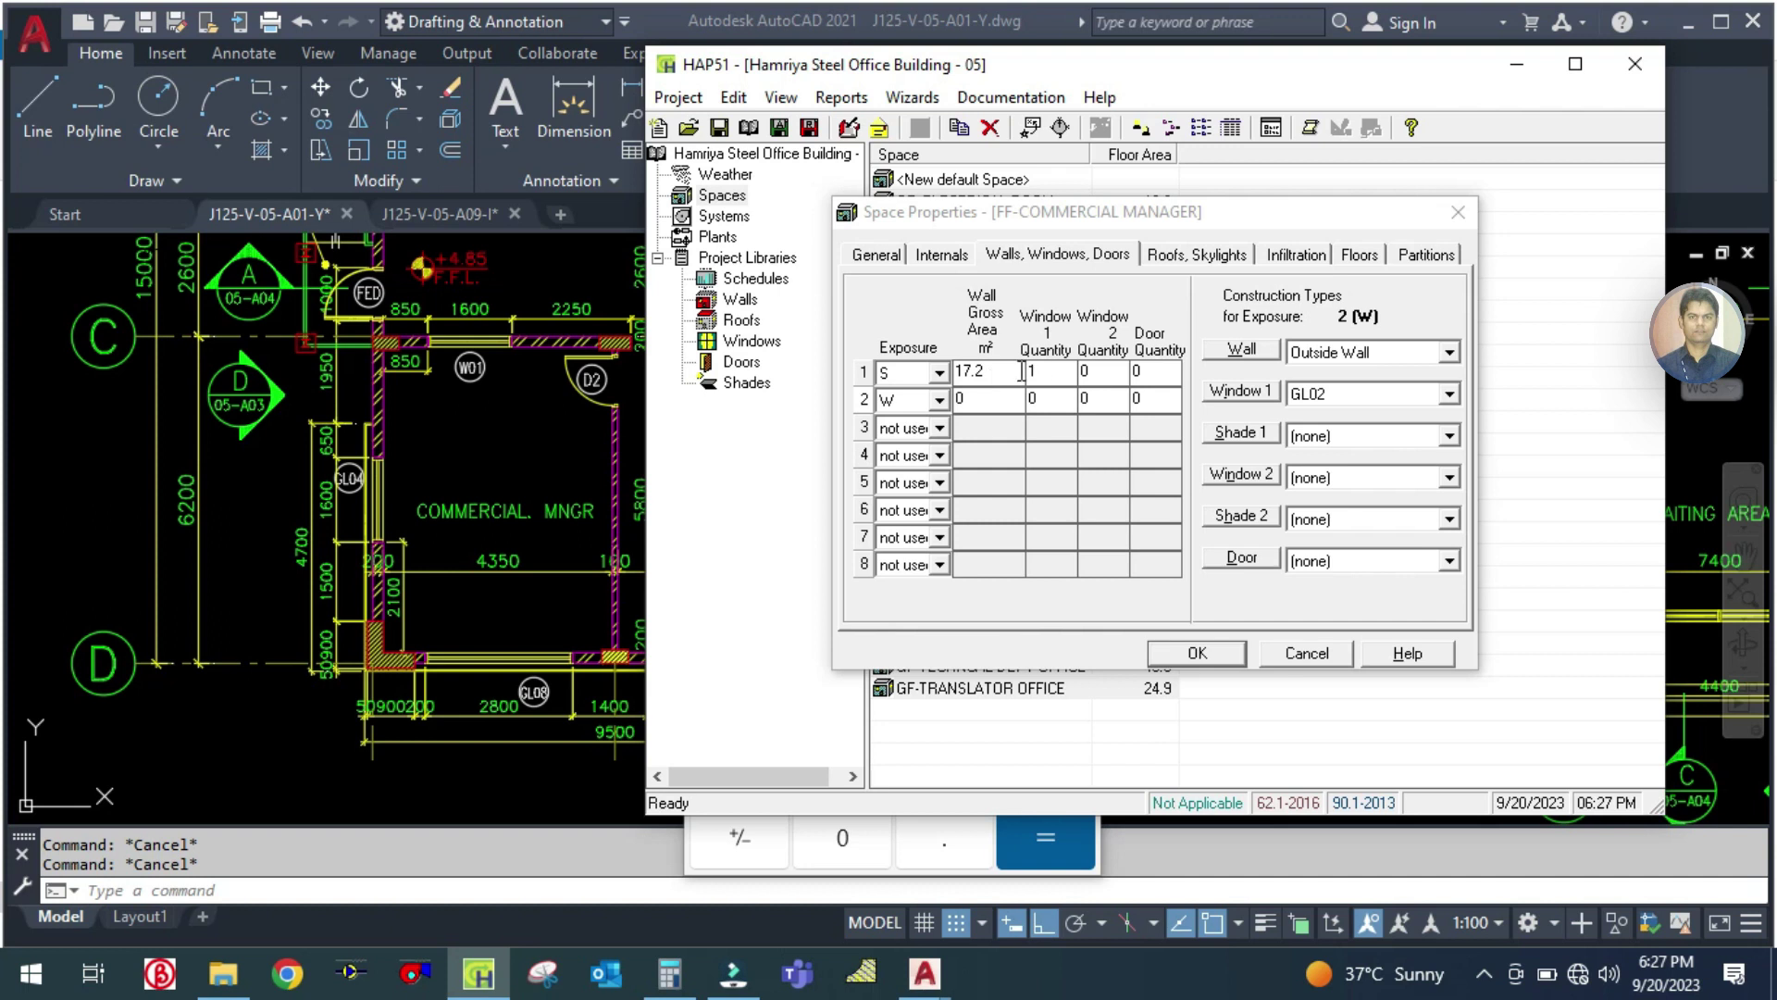
click(1048, 369)
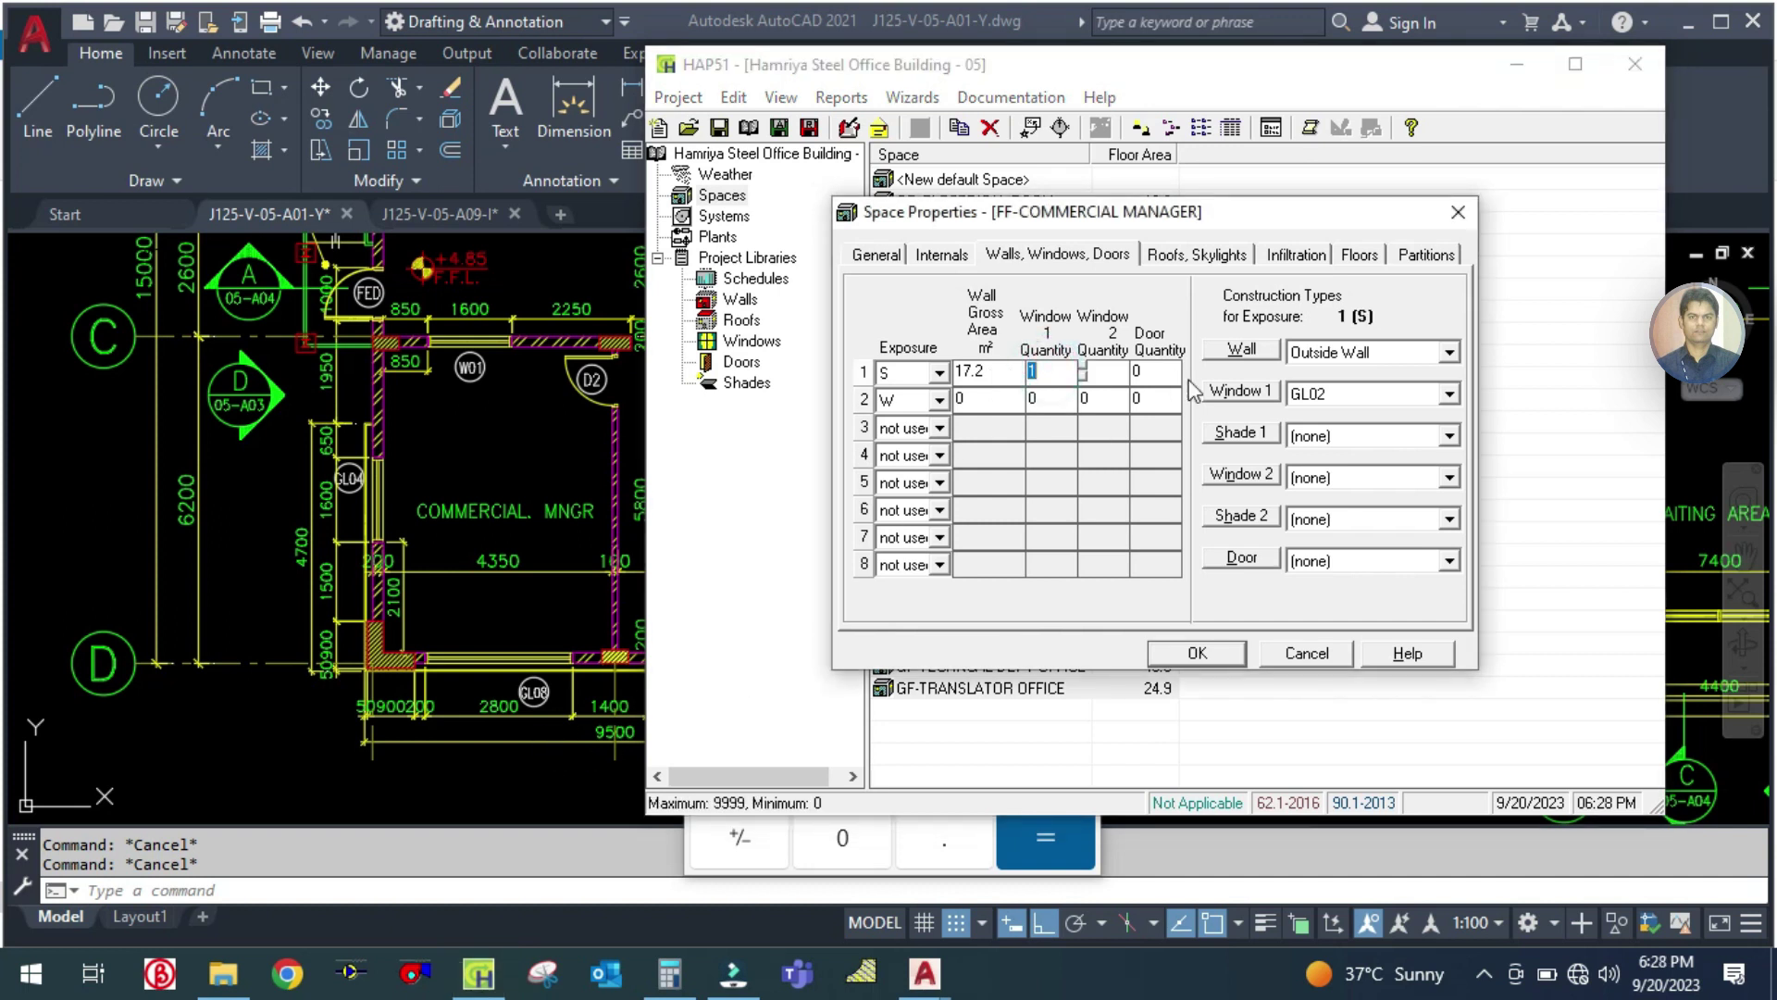
click(1324, 393)
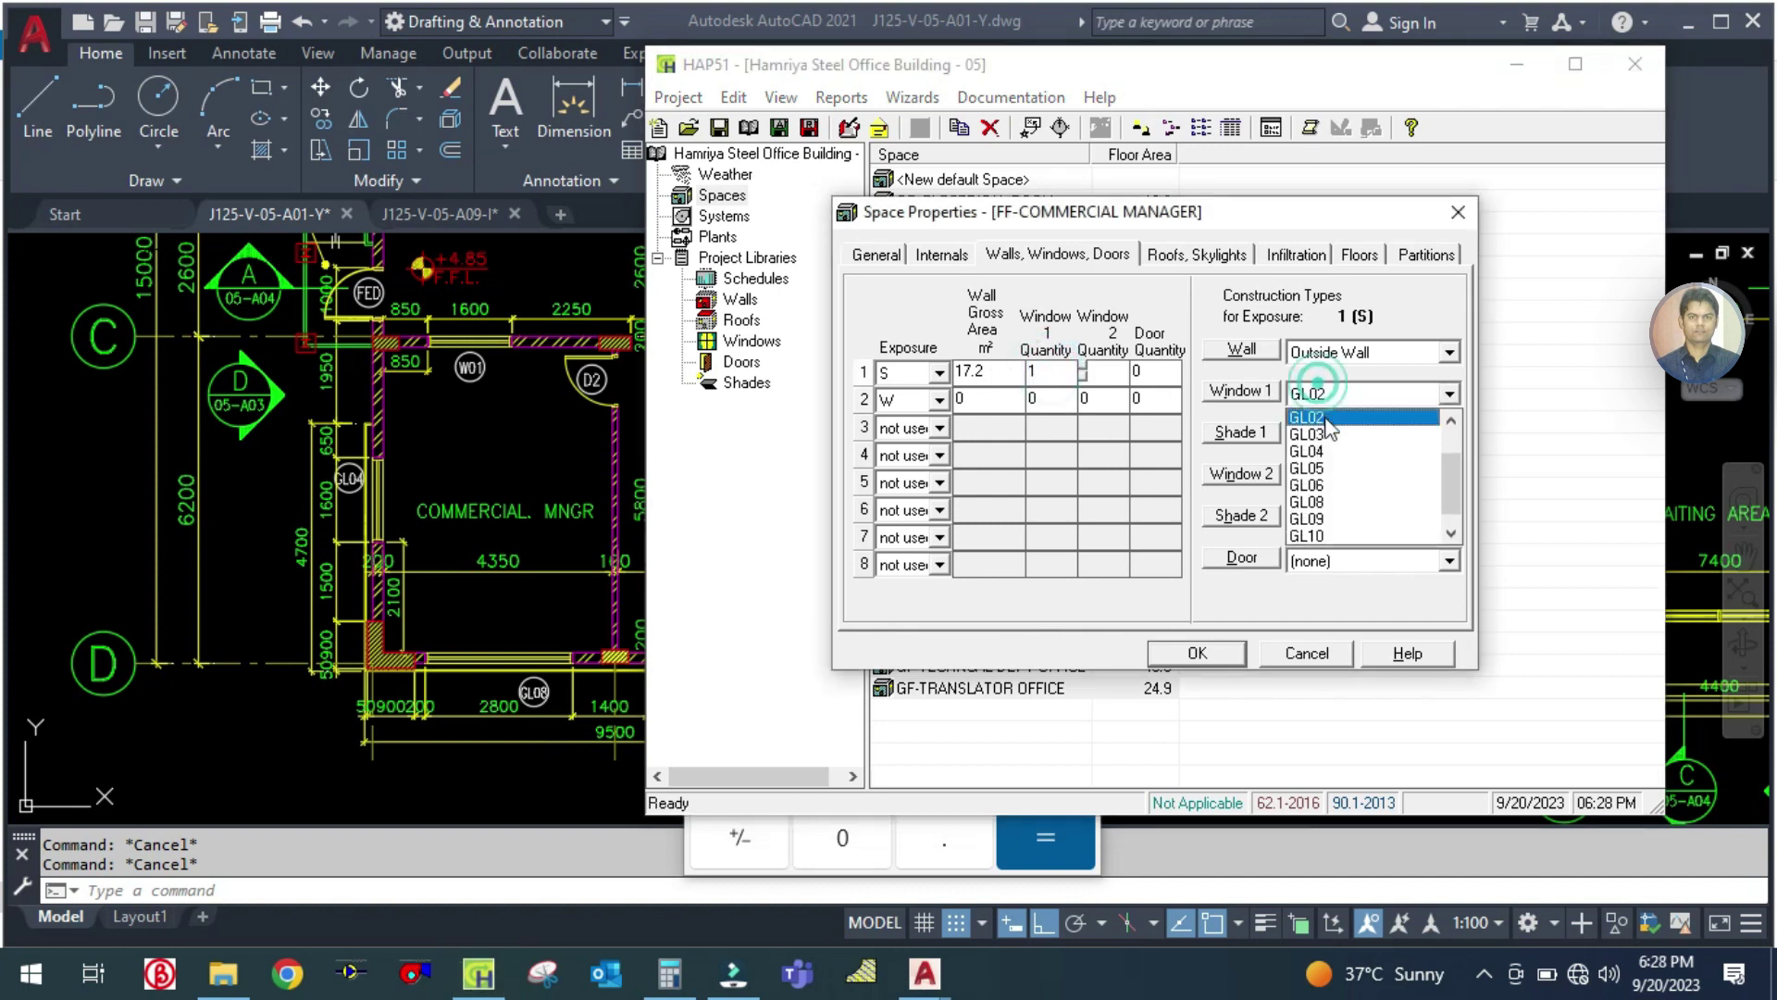
click(1325, 504)
Step: Select the west exposure's gross wall area and multiply 6.2 × 4 in Calculator to work out its value
click(981, 398)
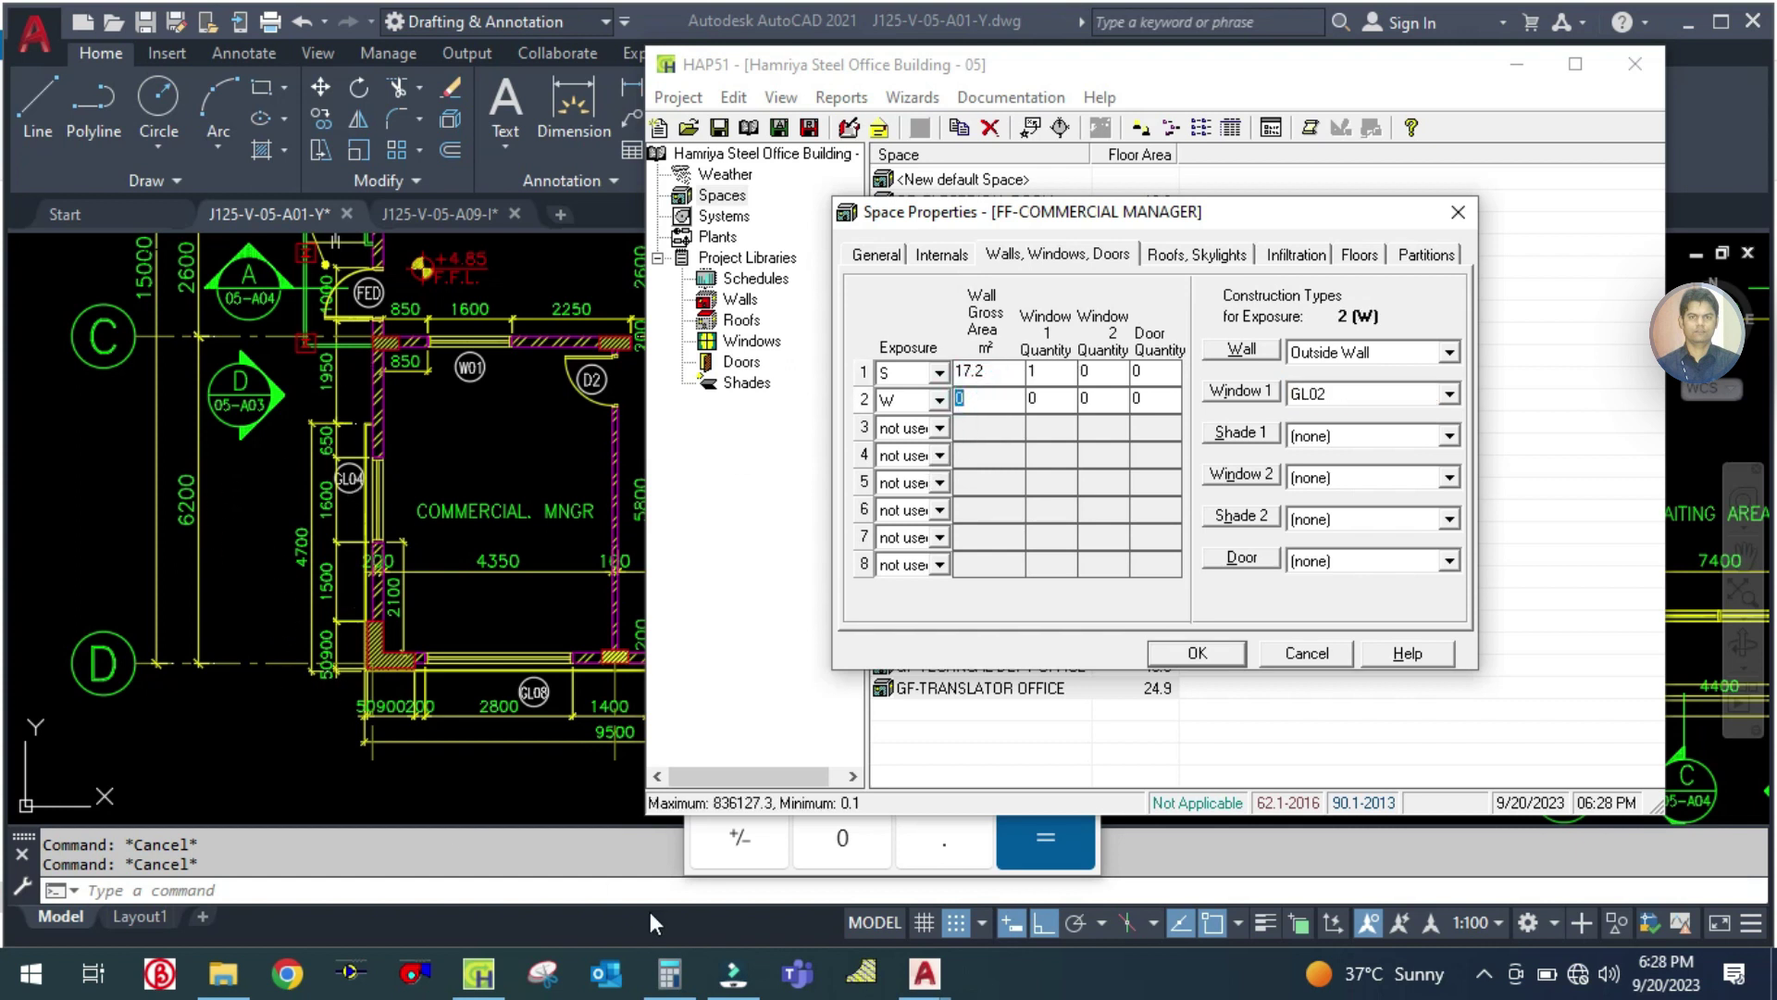
click(669, 973)
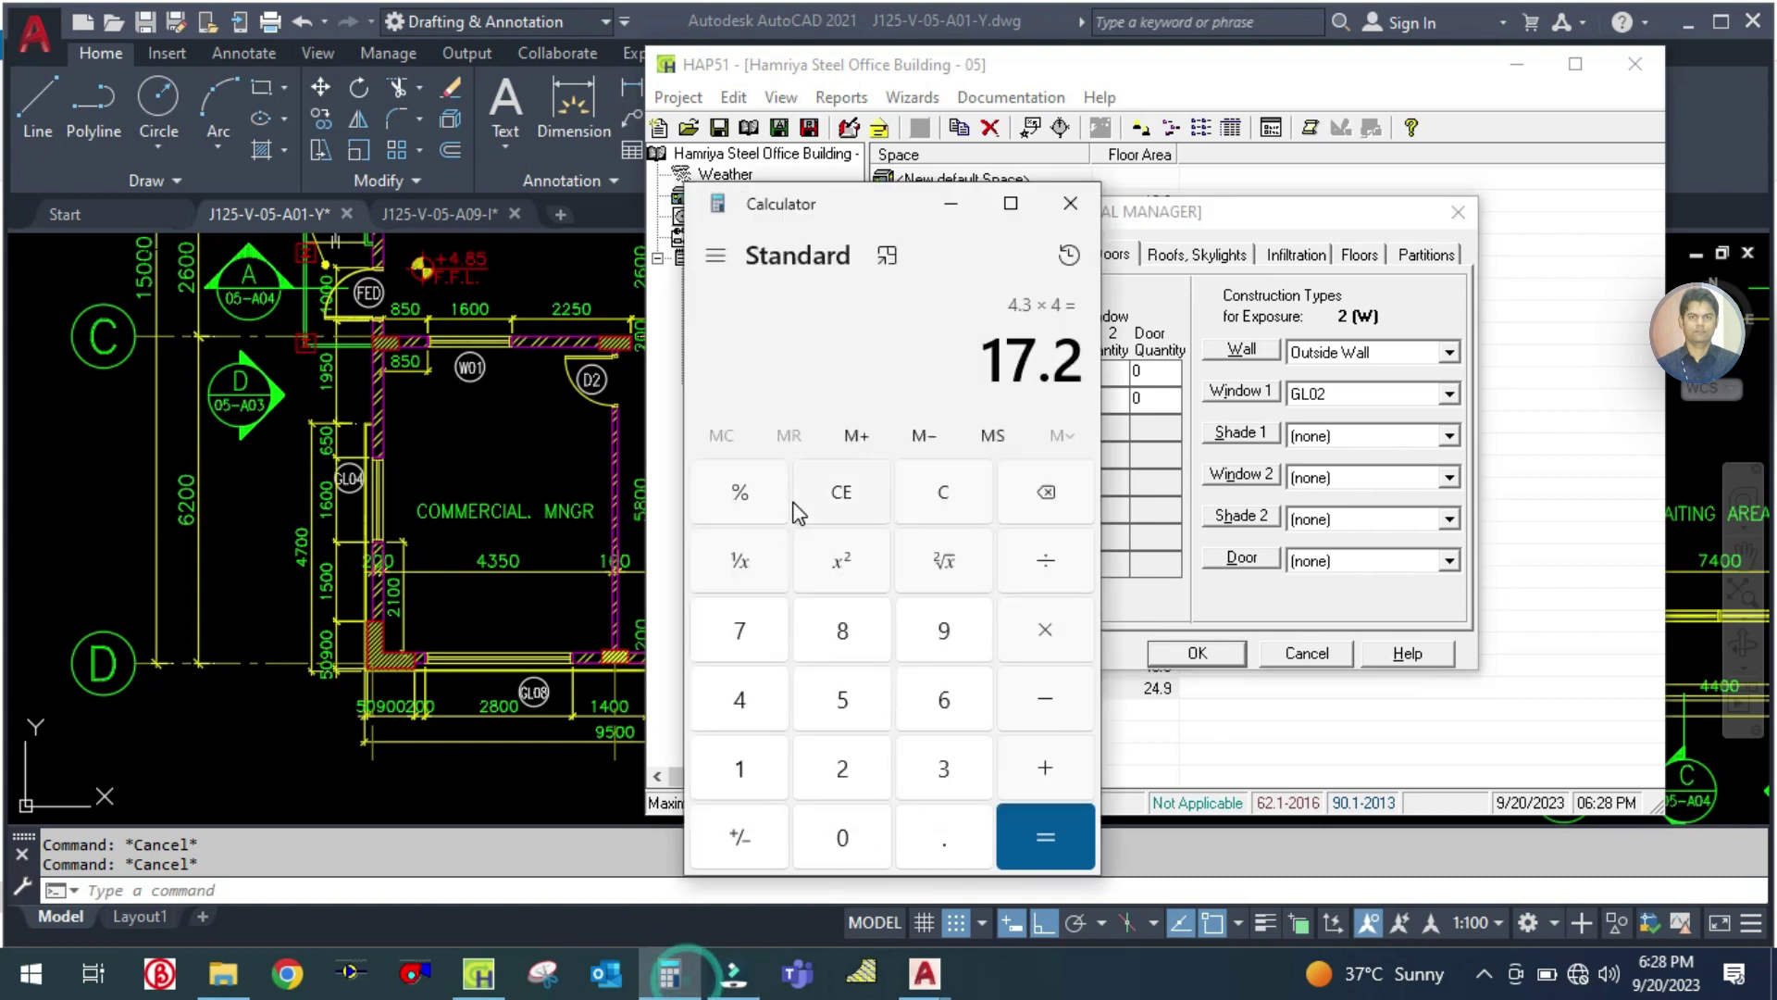
click(958, 488)
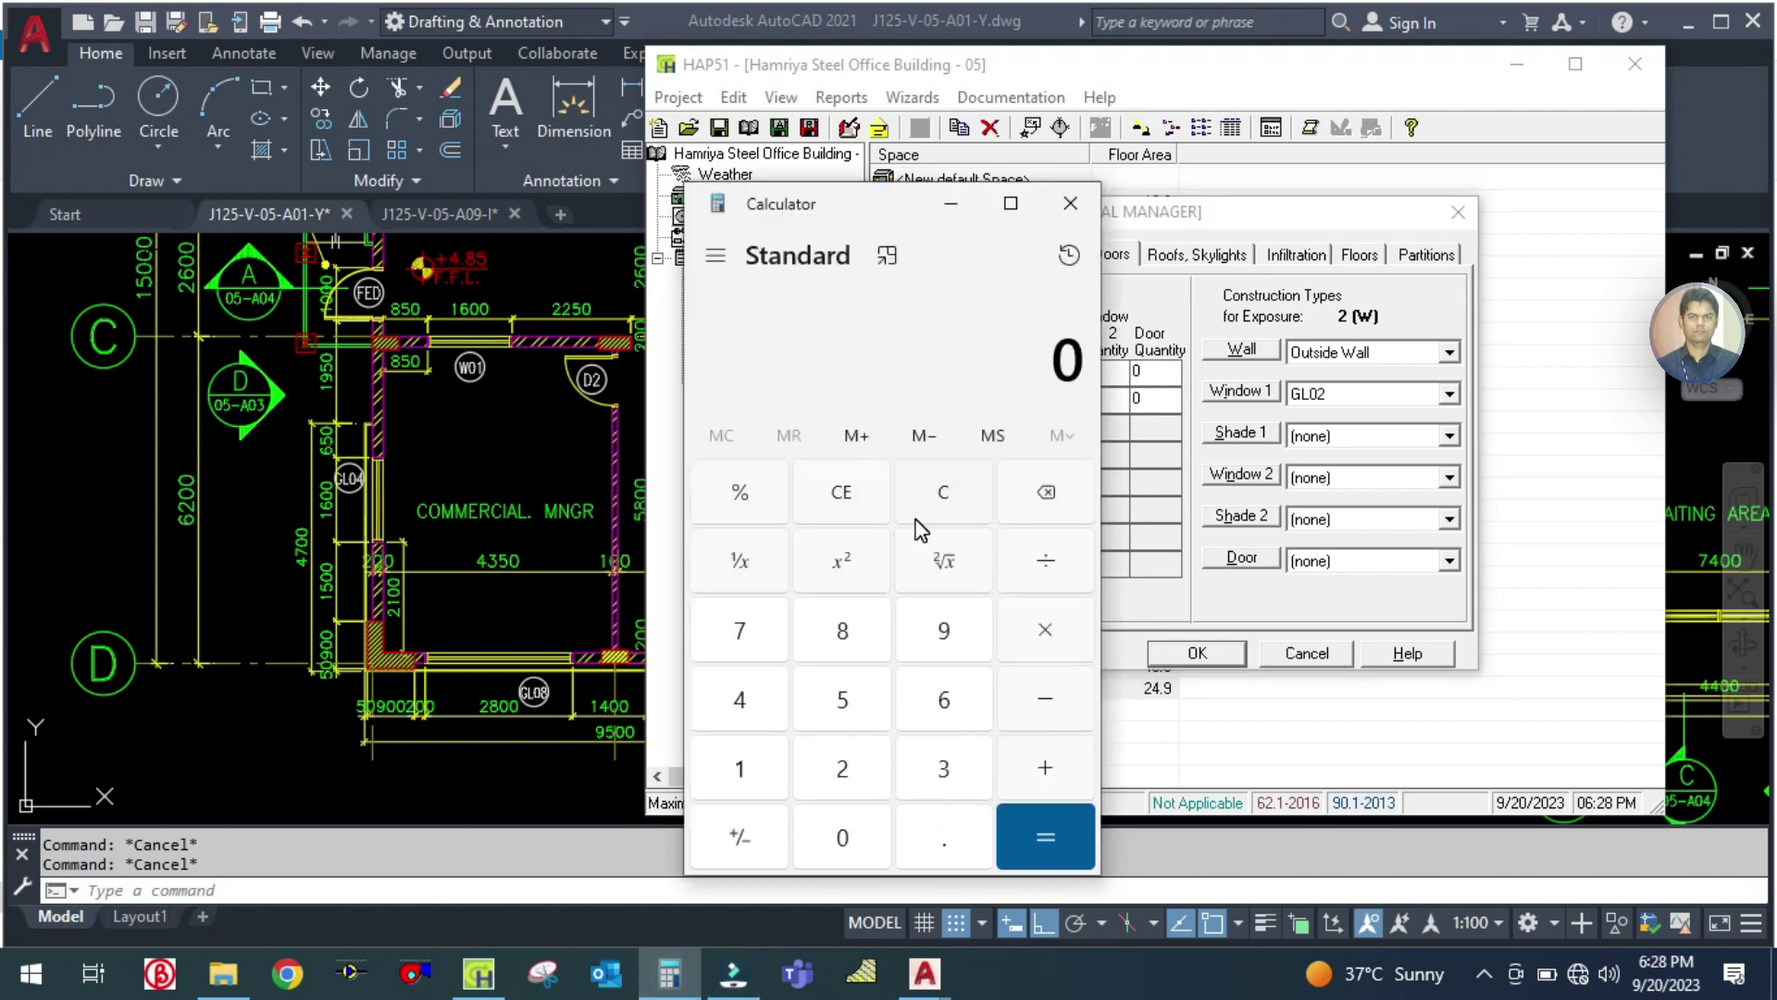
text(6.2*4)
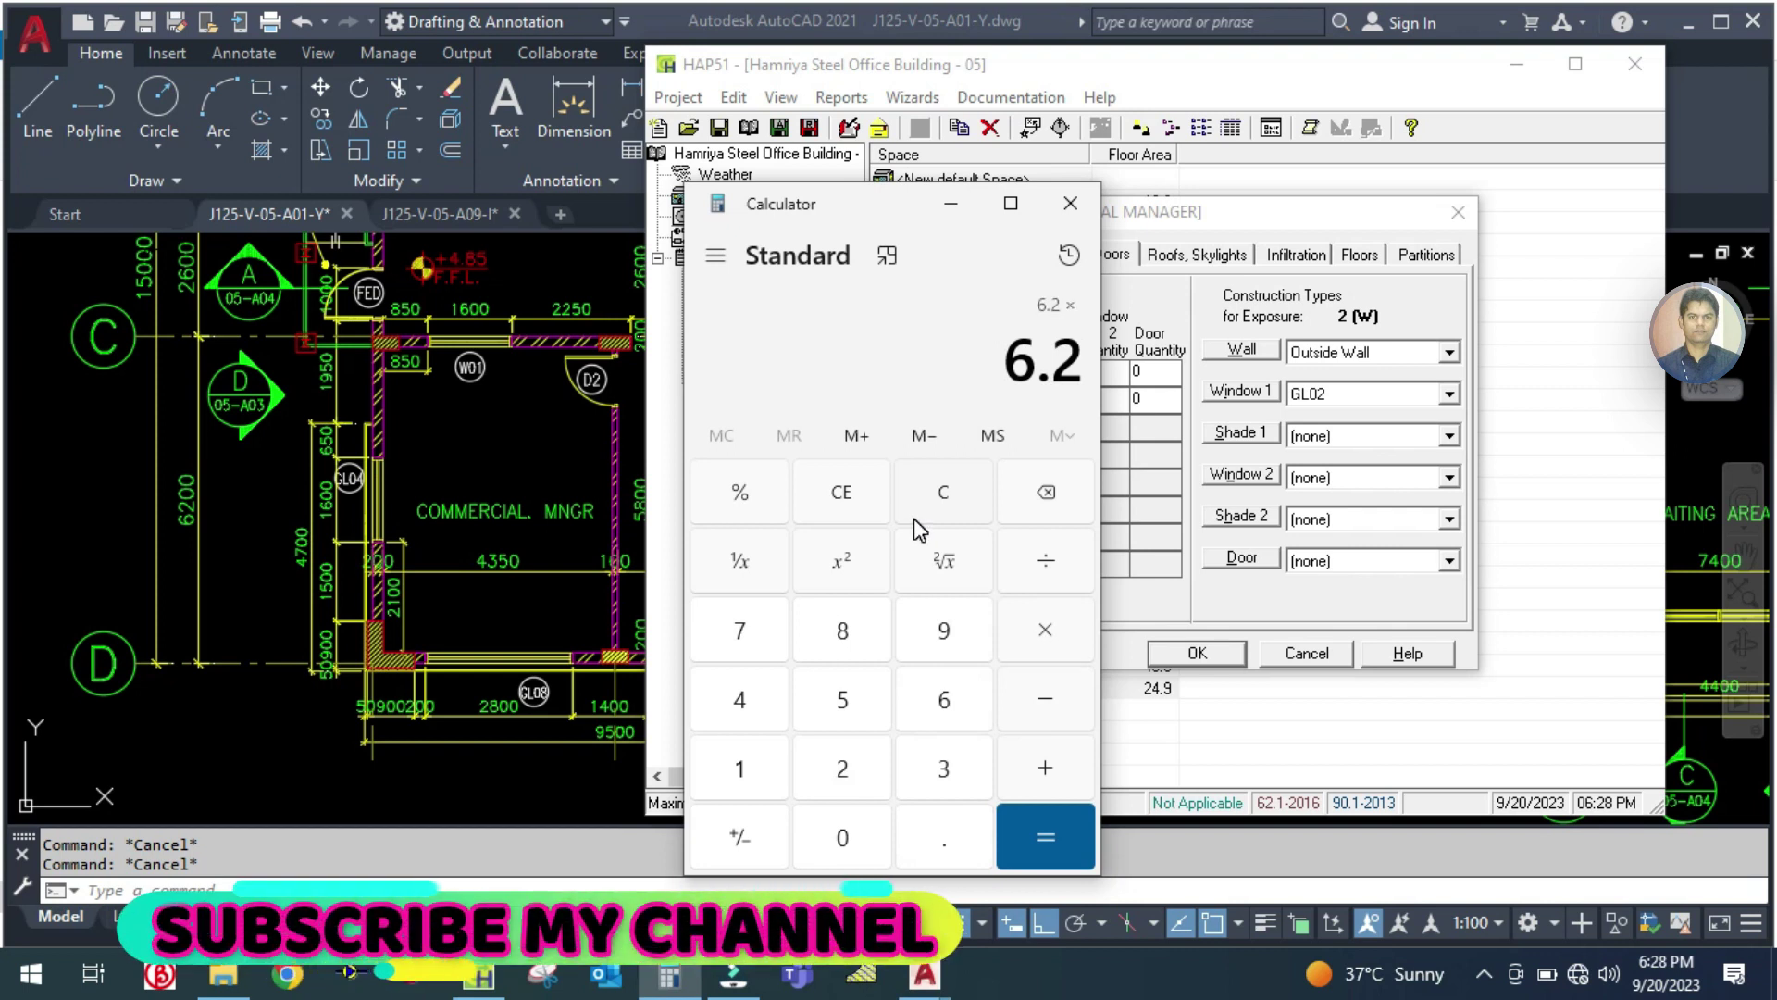
key(Return)
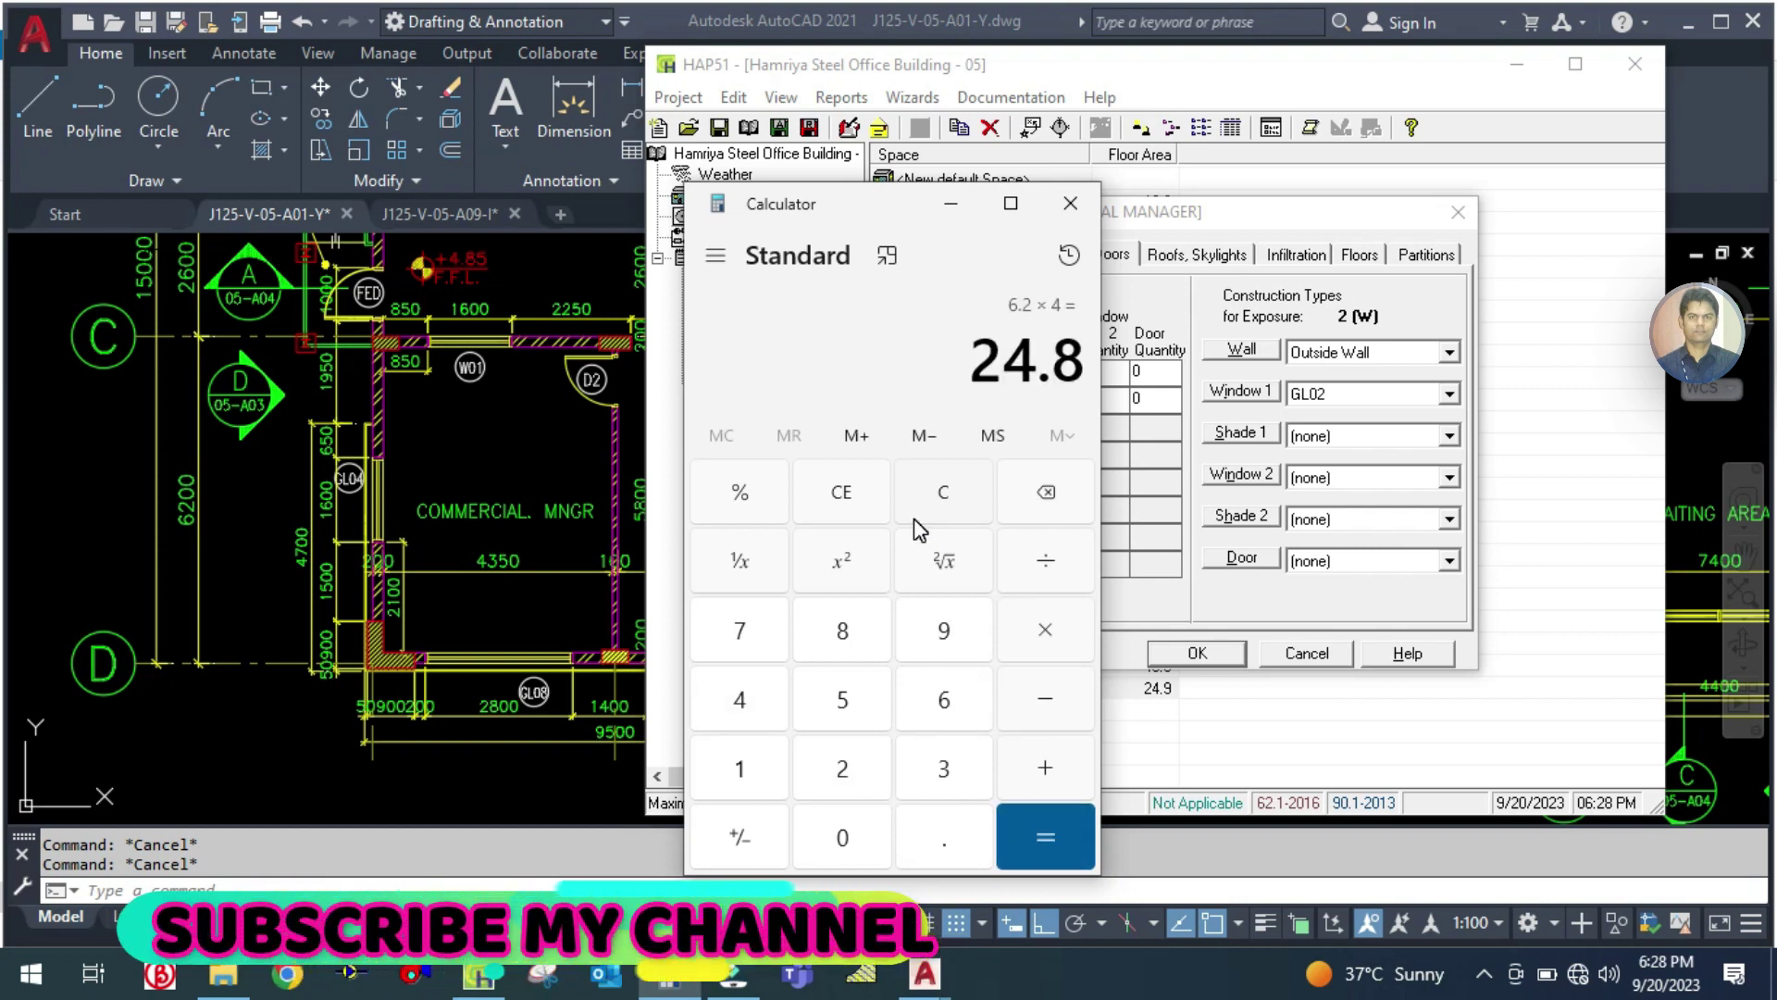
Step: Give the west exposure a gross wall area of 24.8 m² and one Window 1, and assign GL04 as Window 2
click(951, 214)
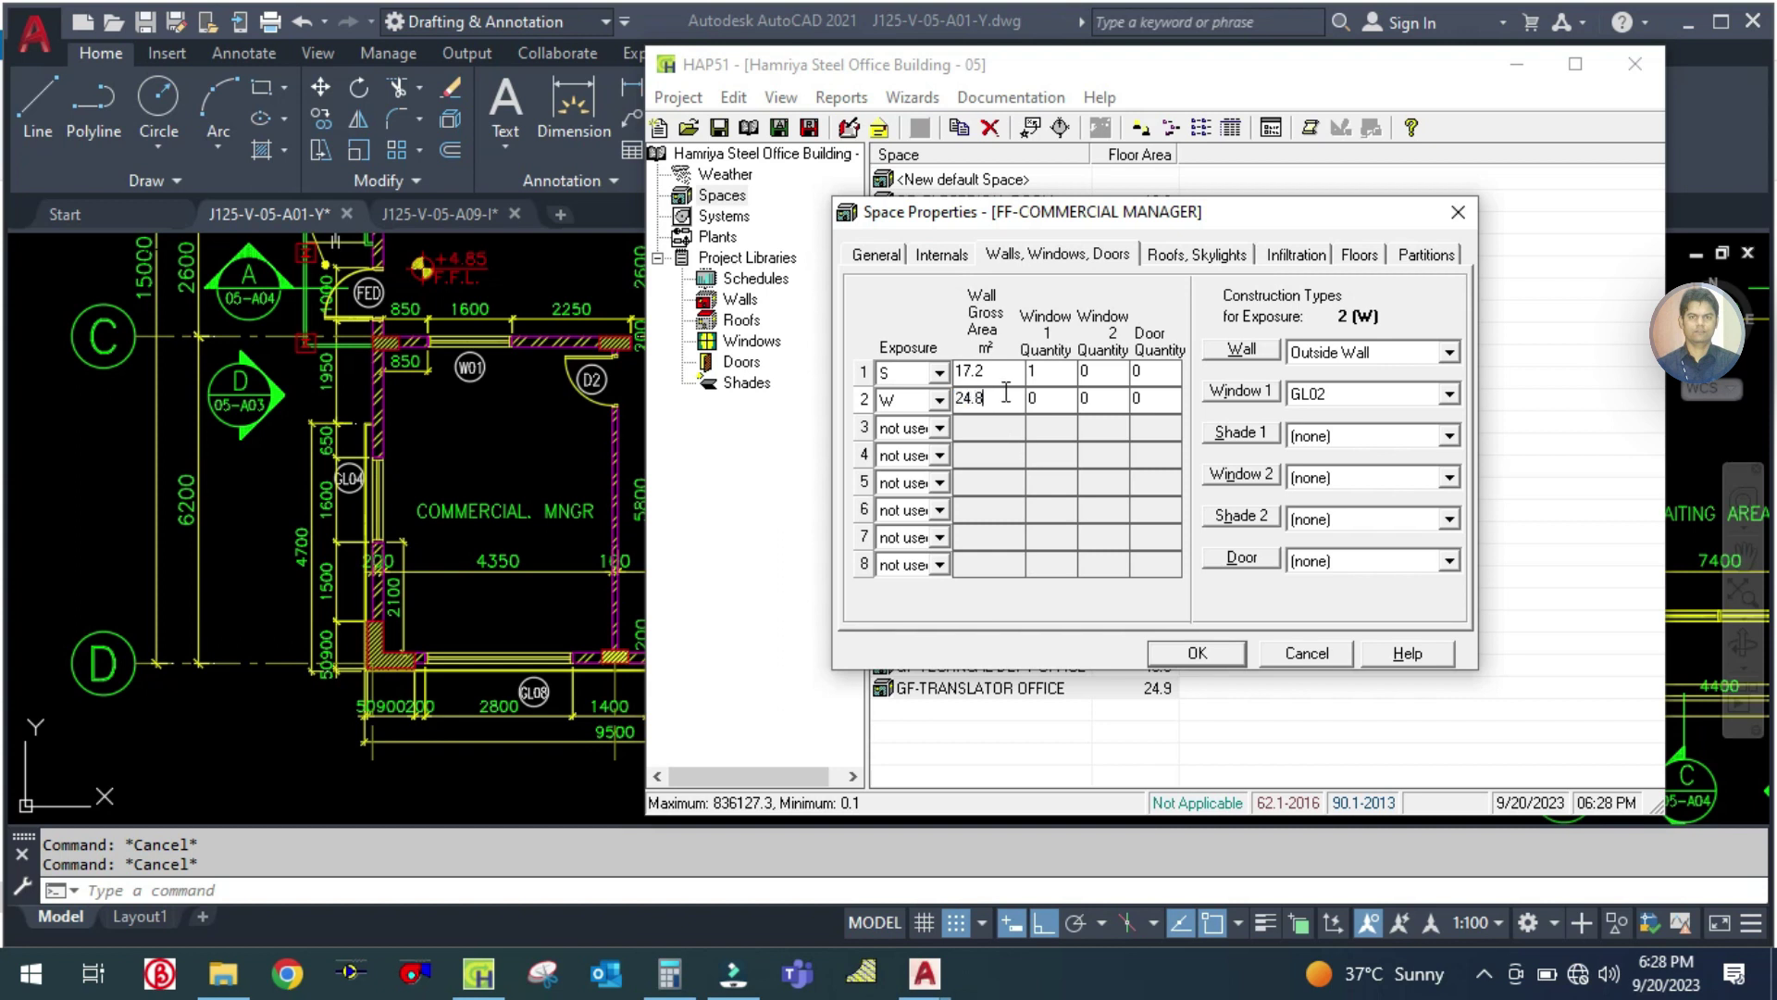
click(1043, 400)
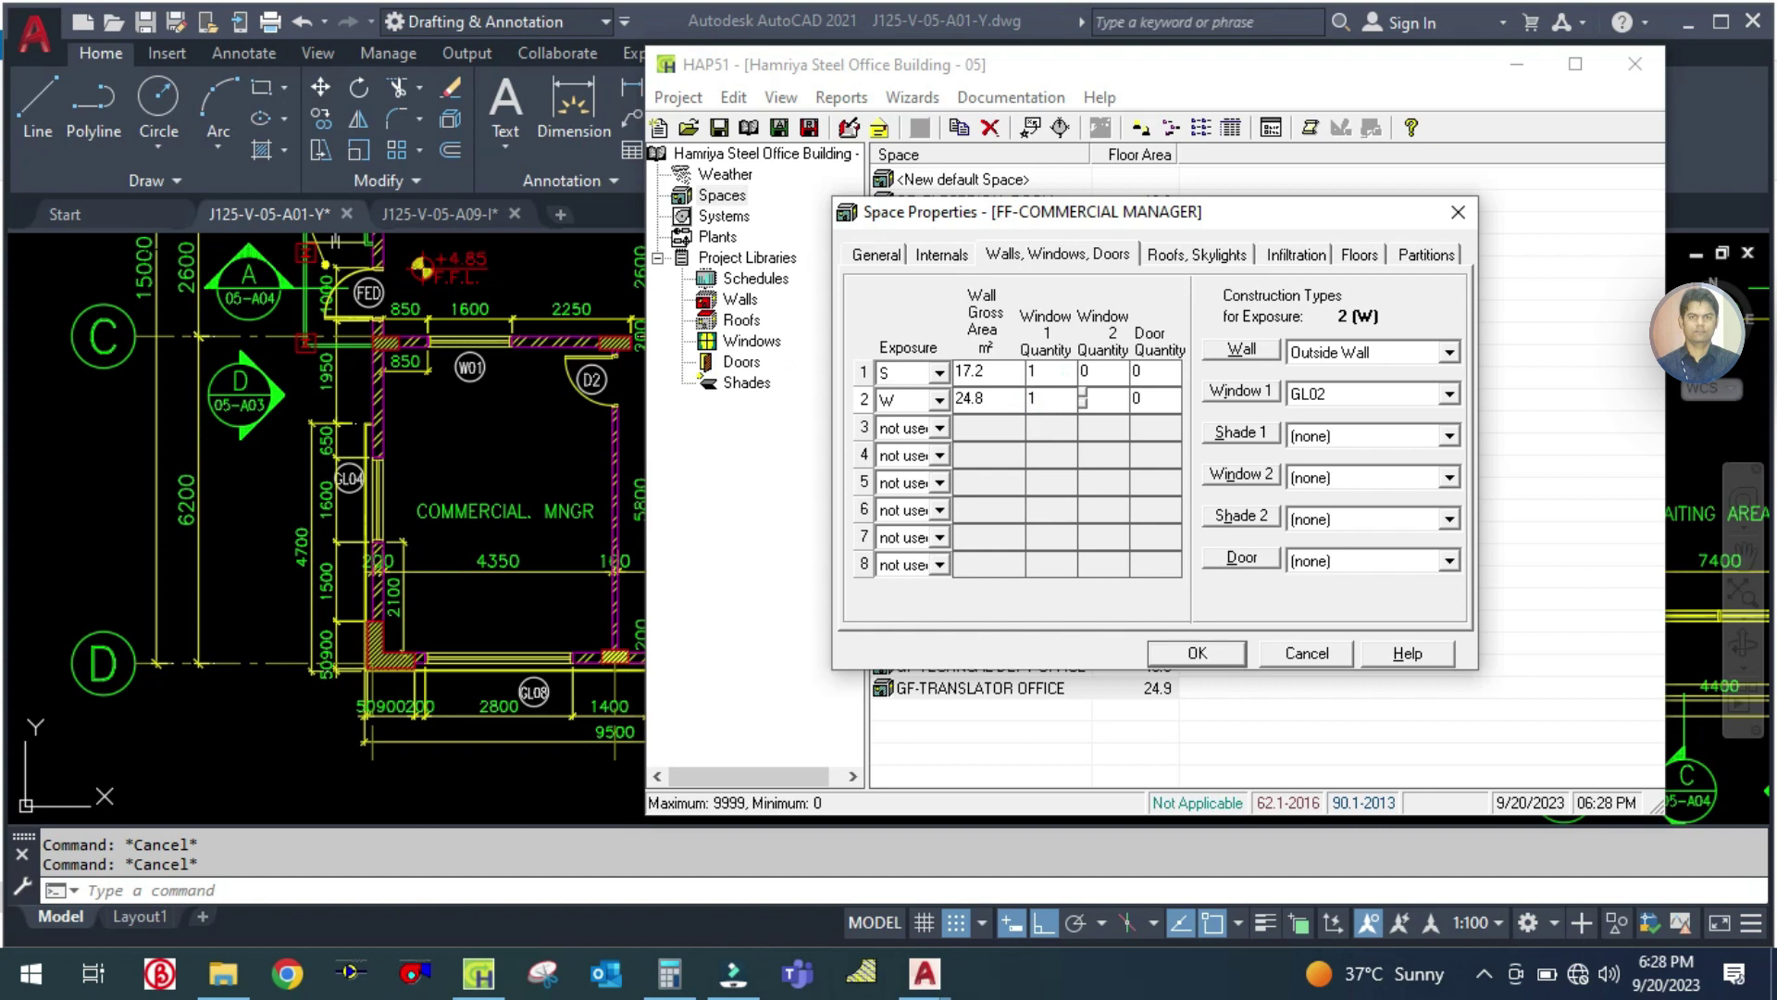
click(1324, 474)
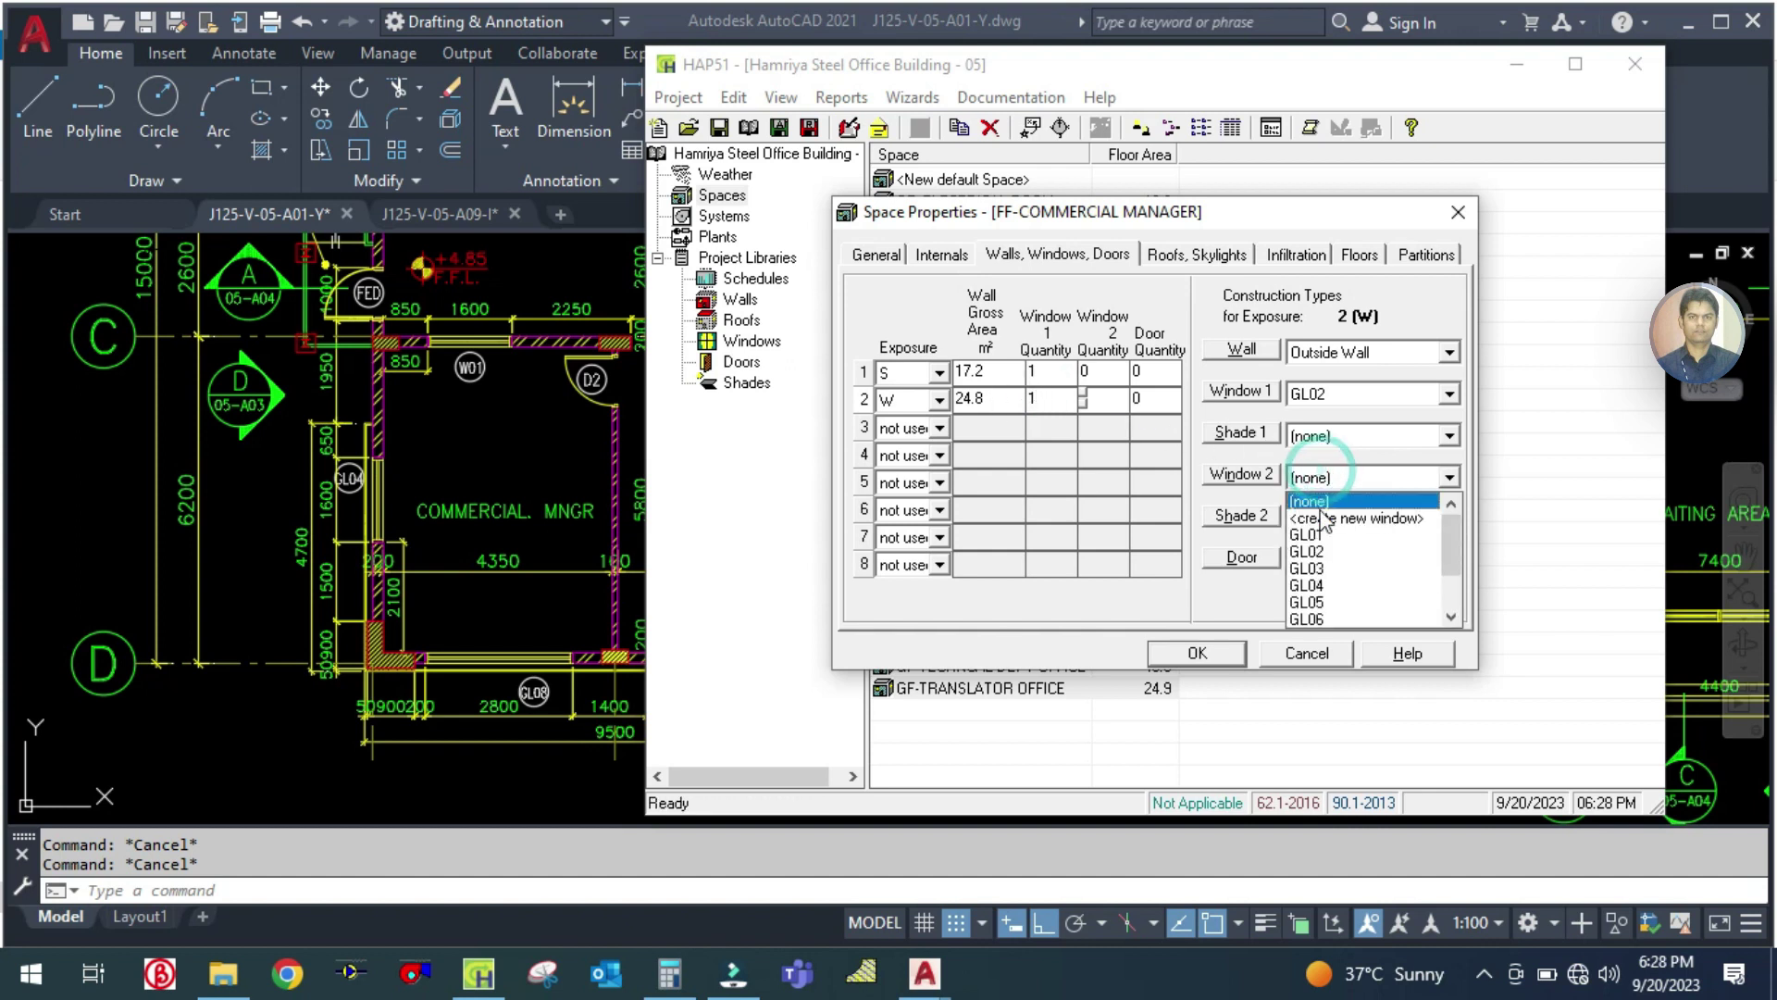
click(1323, 589)
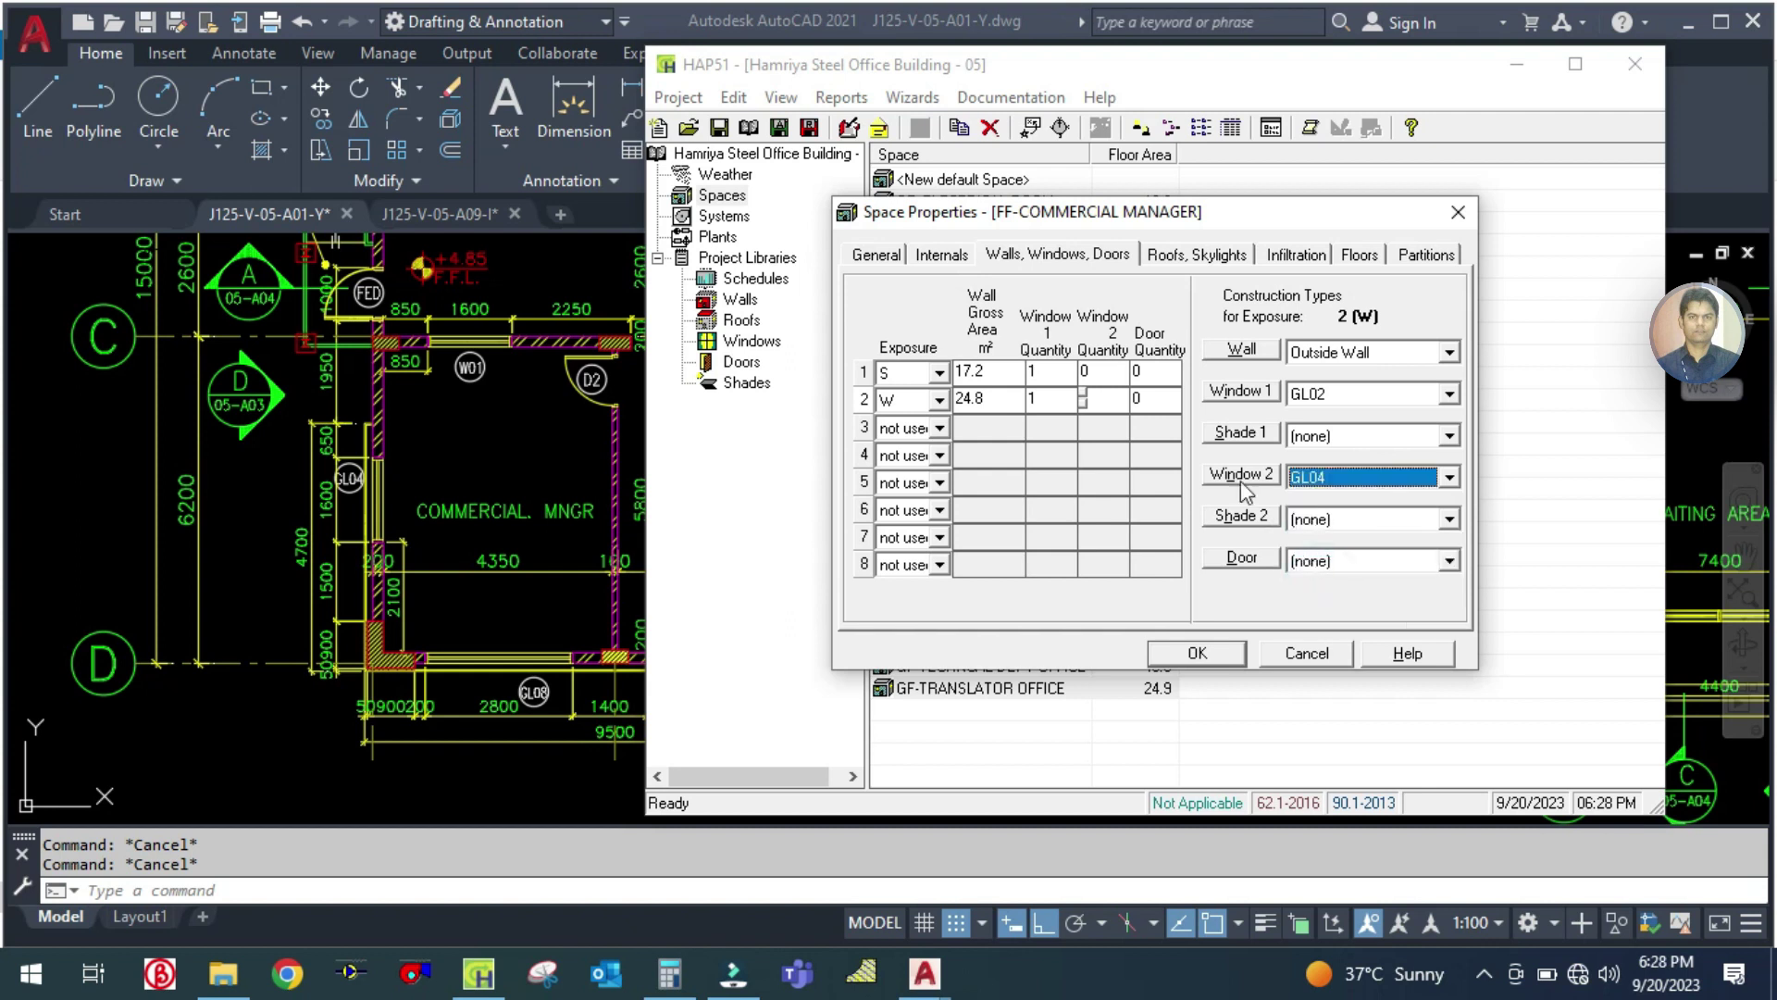
Step: Check the commercial manager space's roof gross area against its floor area
click(1161, 256)
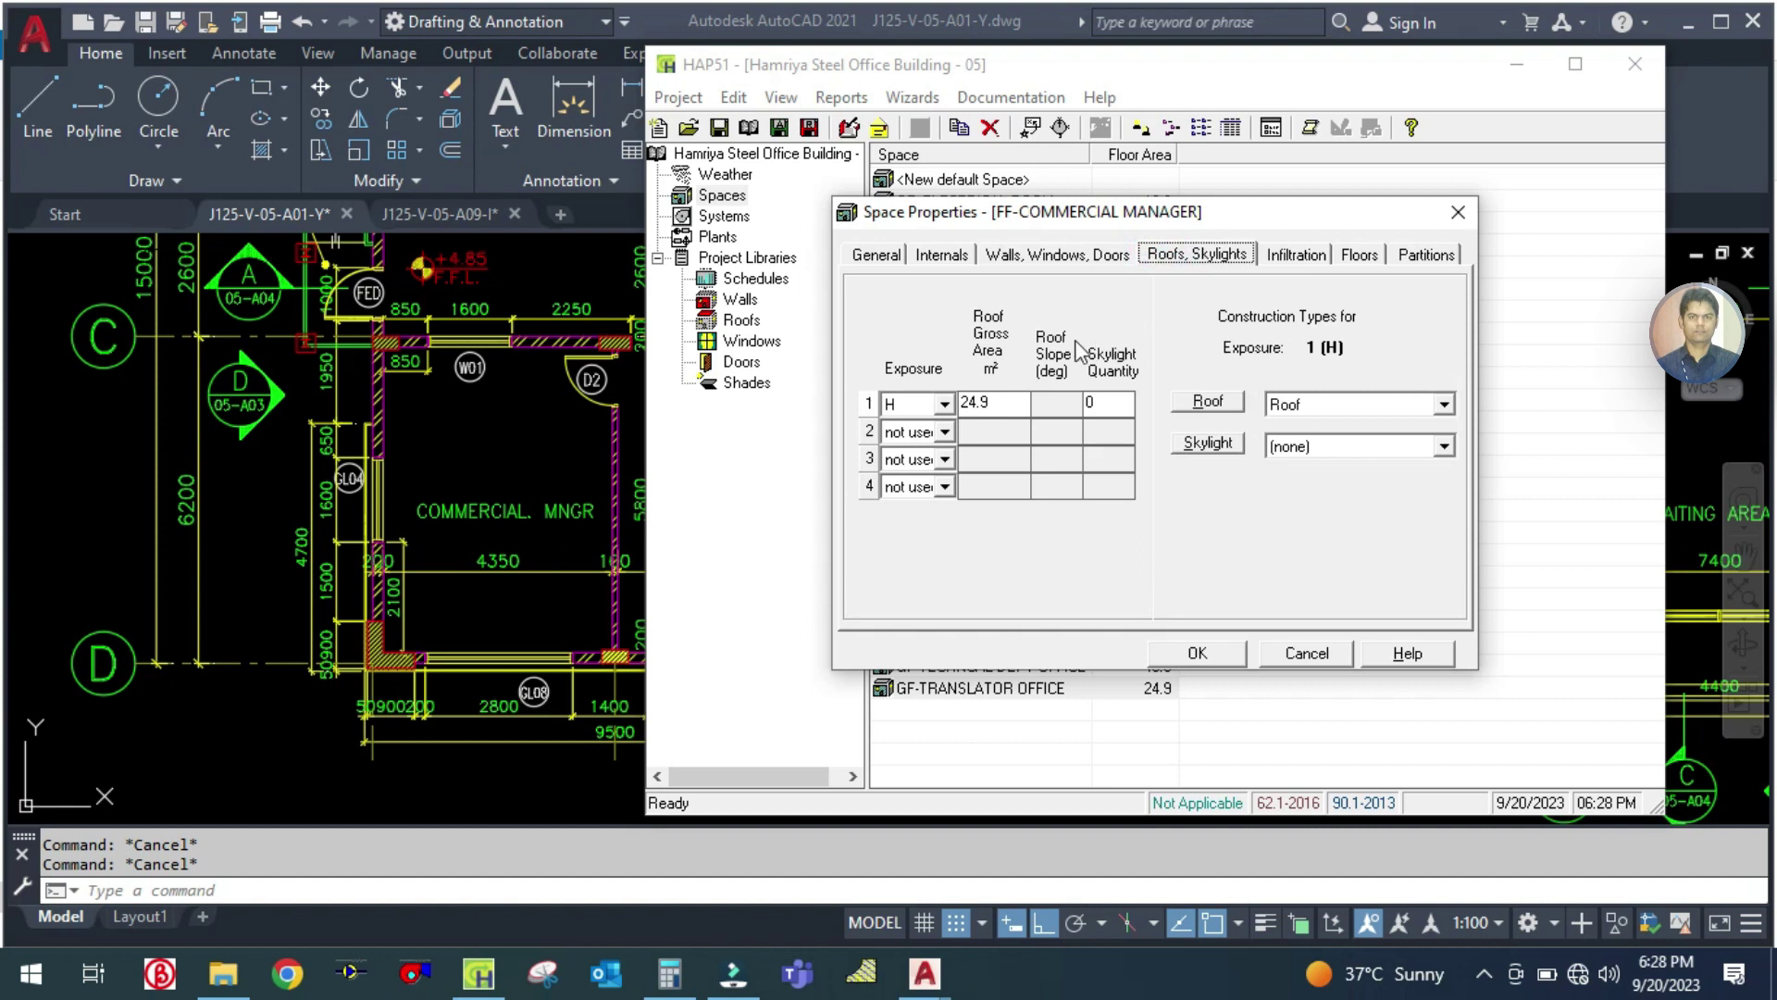
click(877, 256)
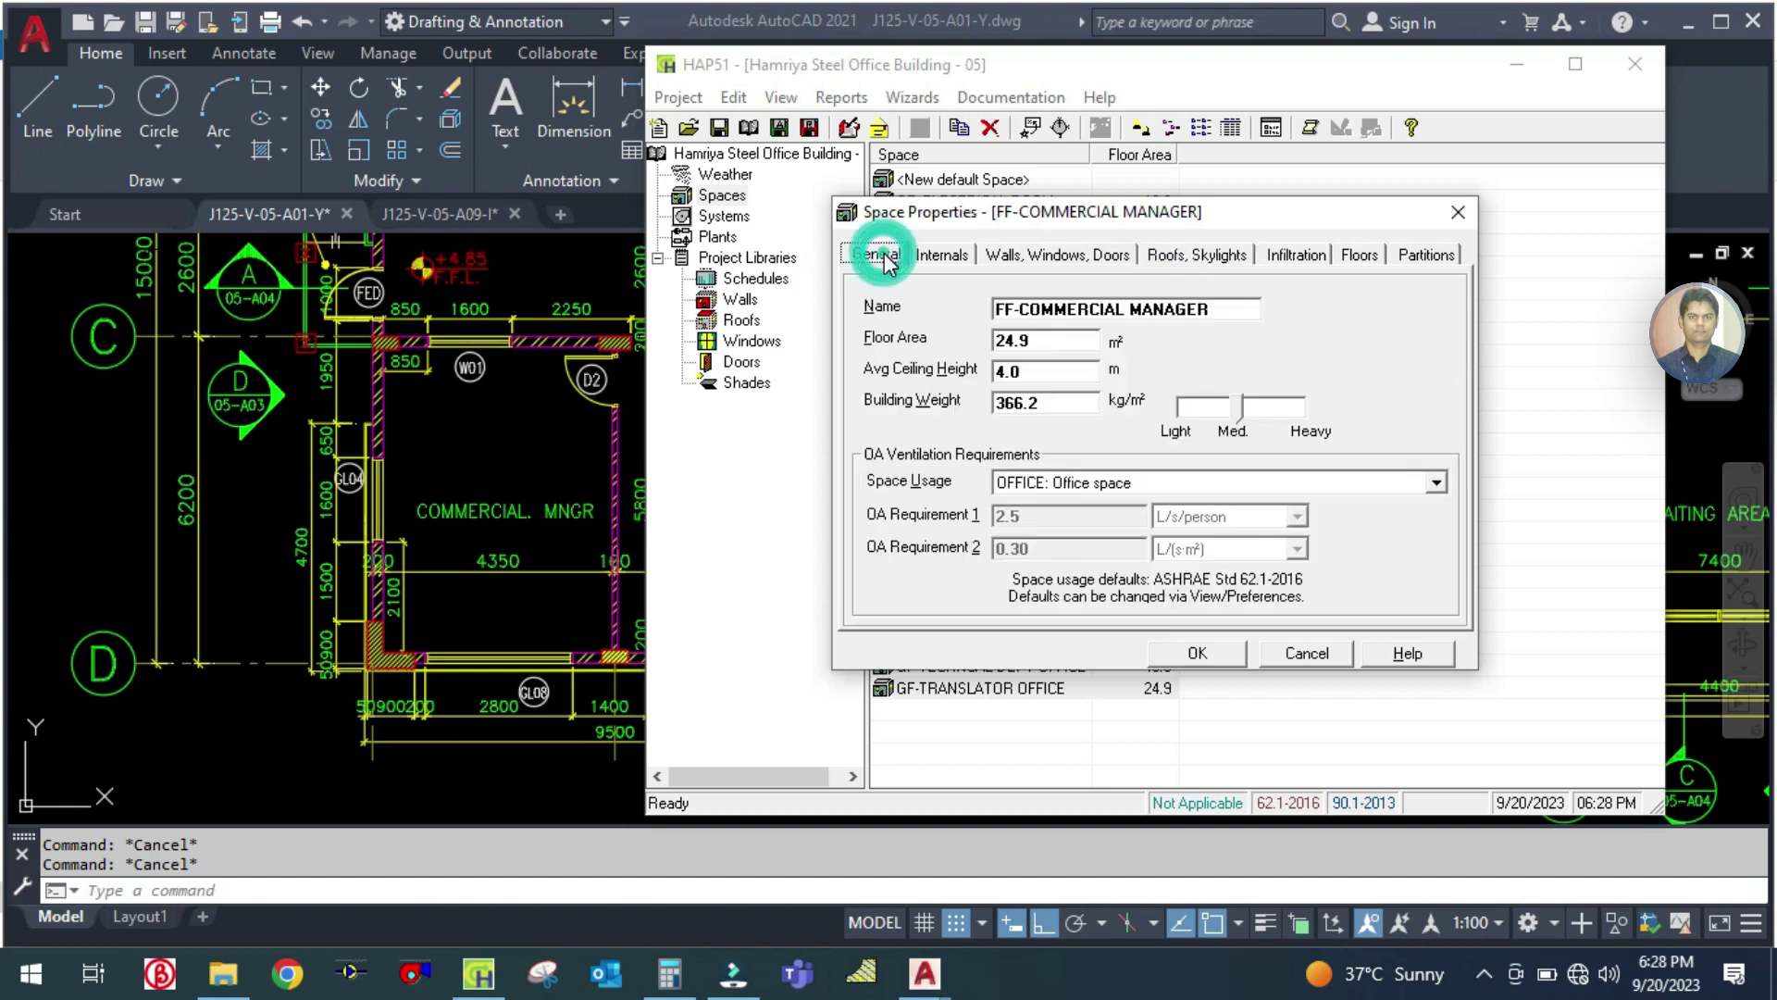
double_click(1028, 339)
click(1244, 263)
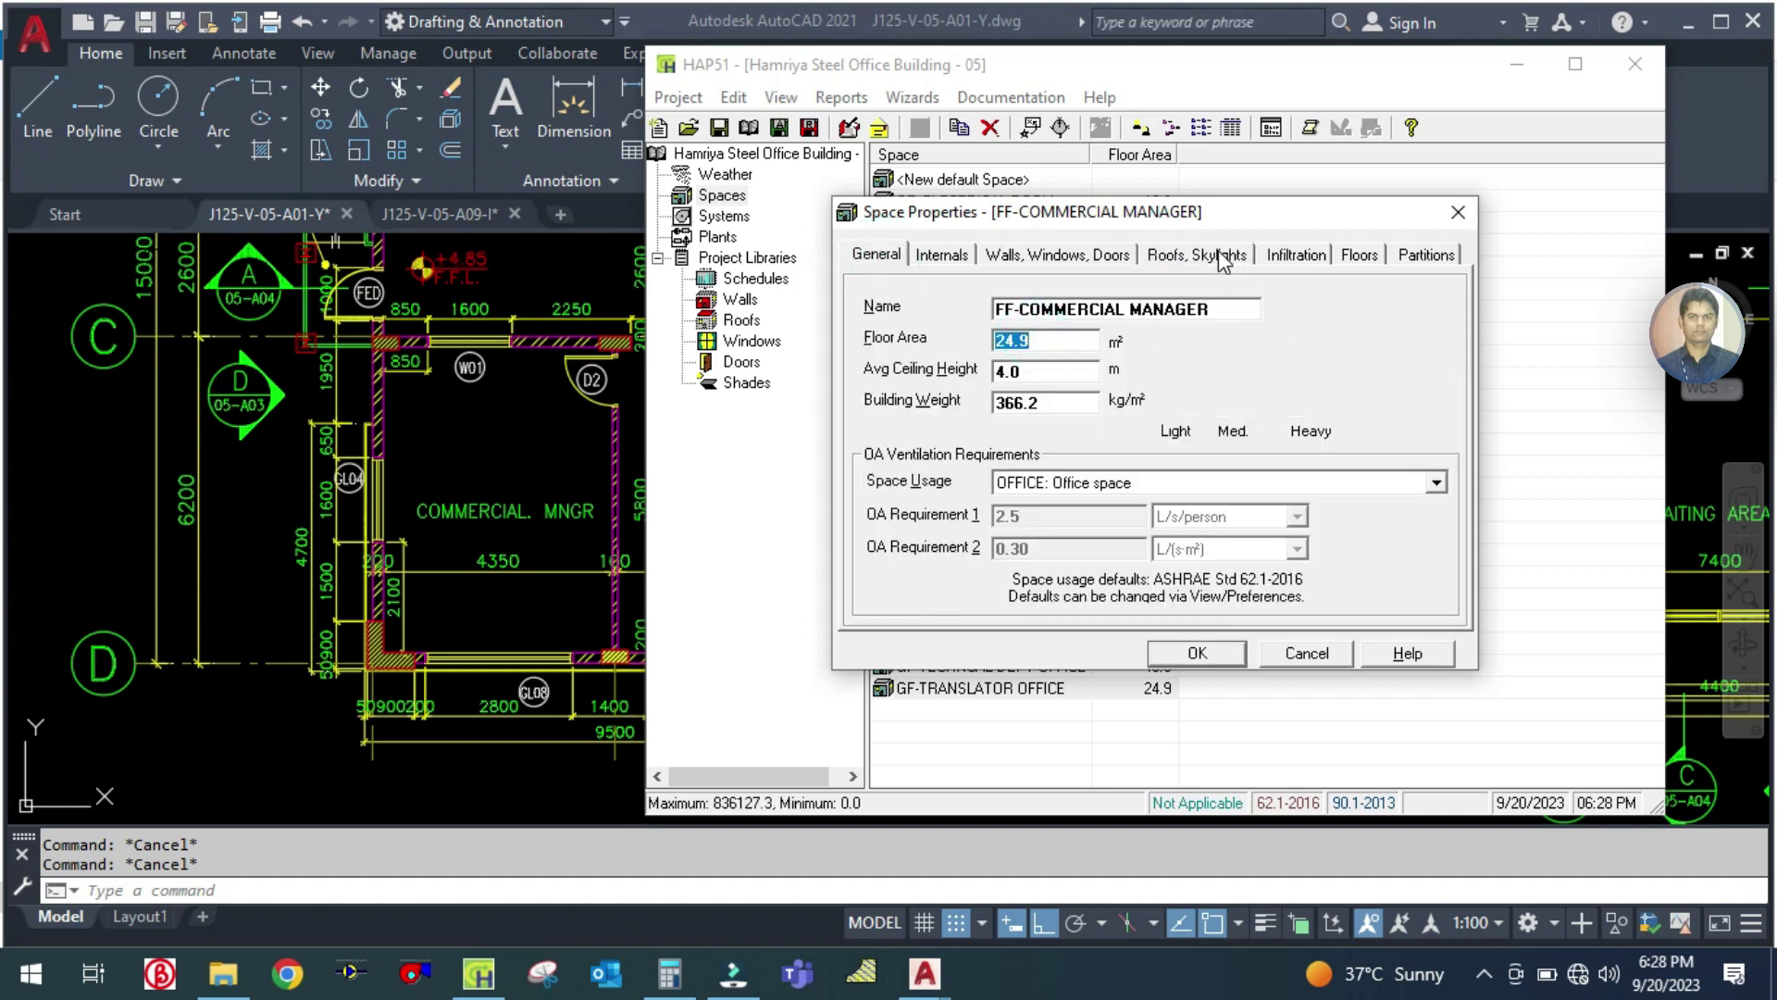
double_click(1000, 411)
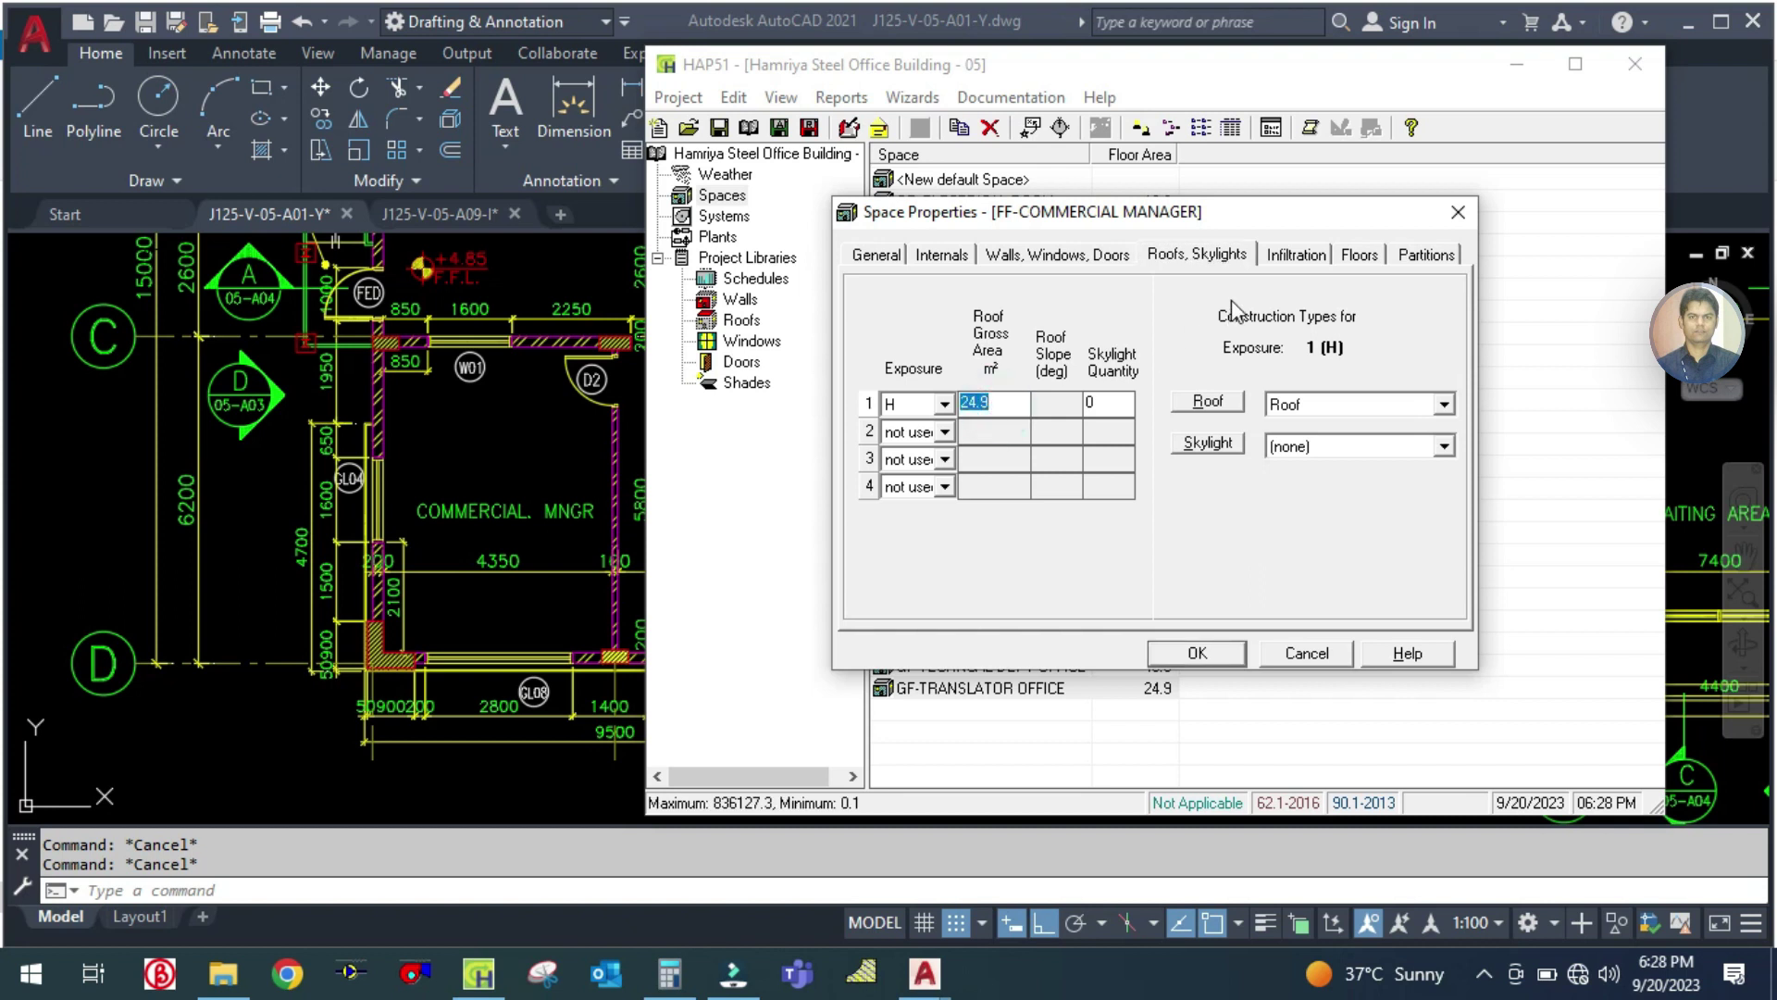
Step: Set the commercial manager space's floor type to Floor Above Conditioned Space, review the partitions and save the space
click(1358, 259)
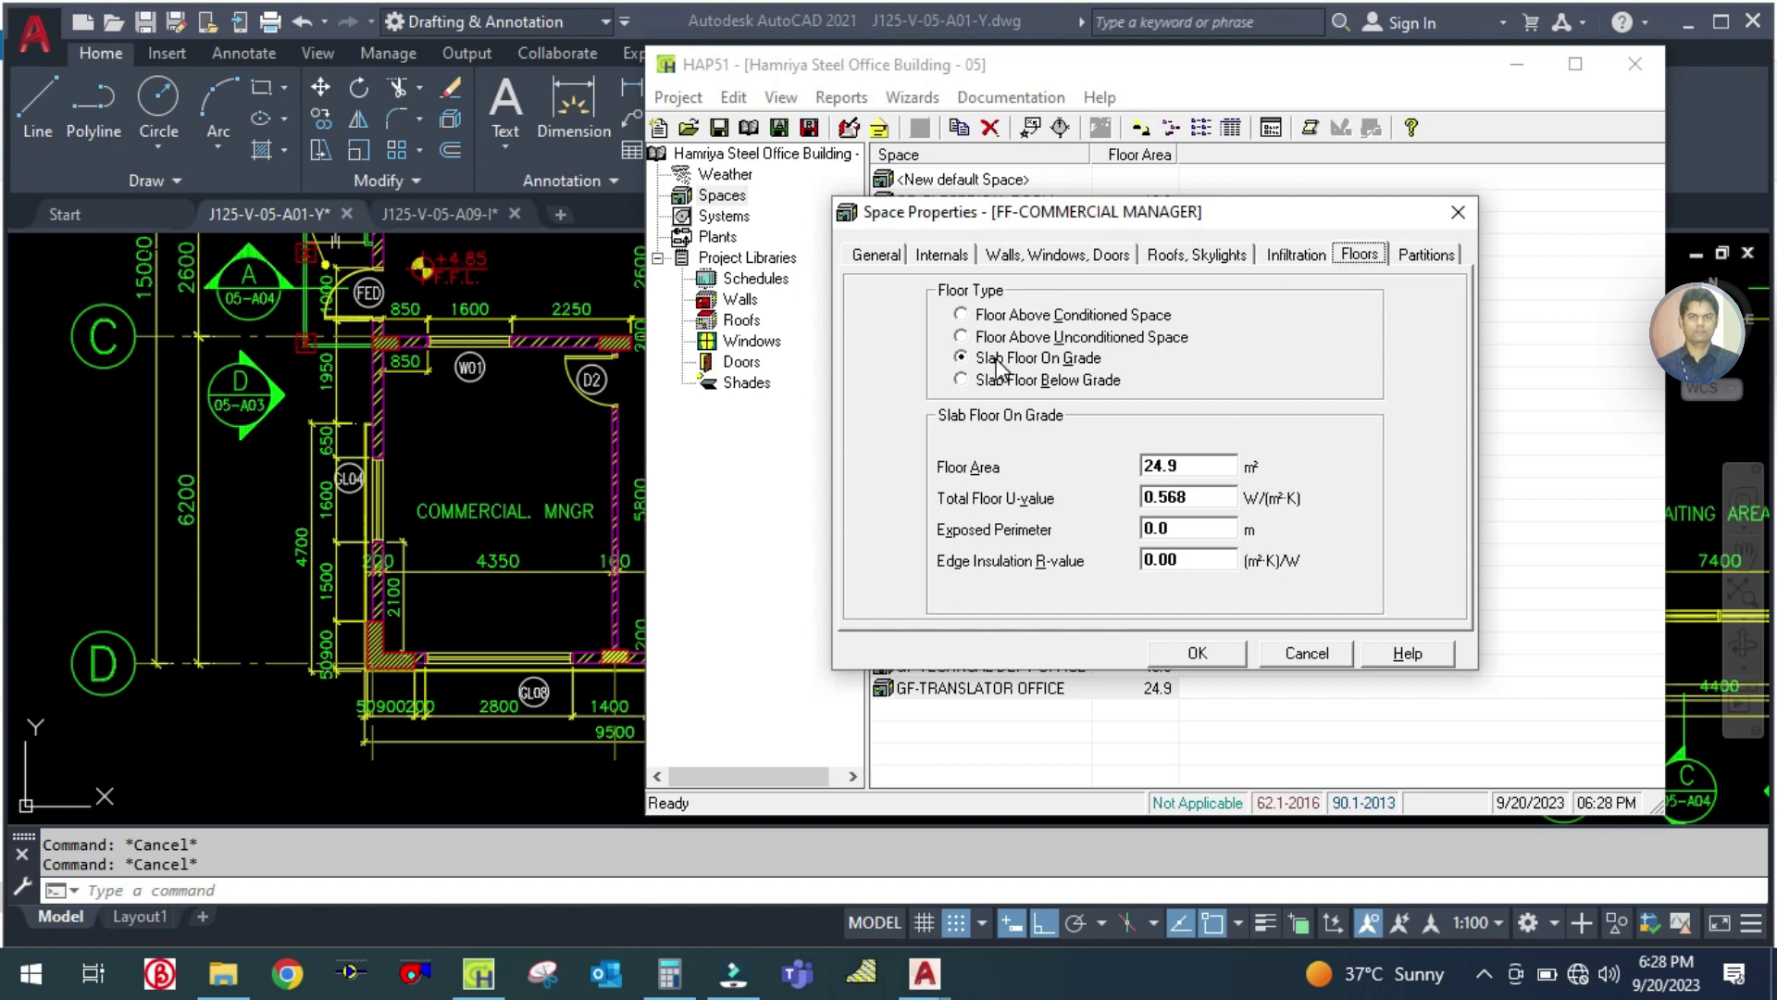
click(965, 317)
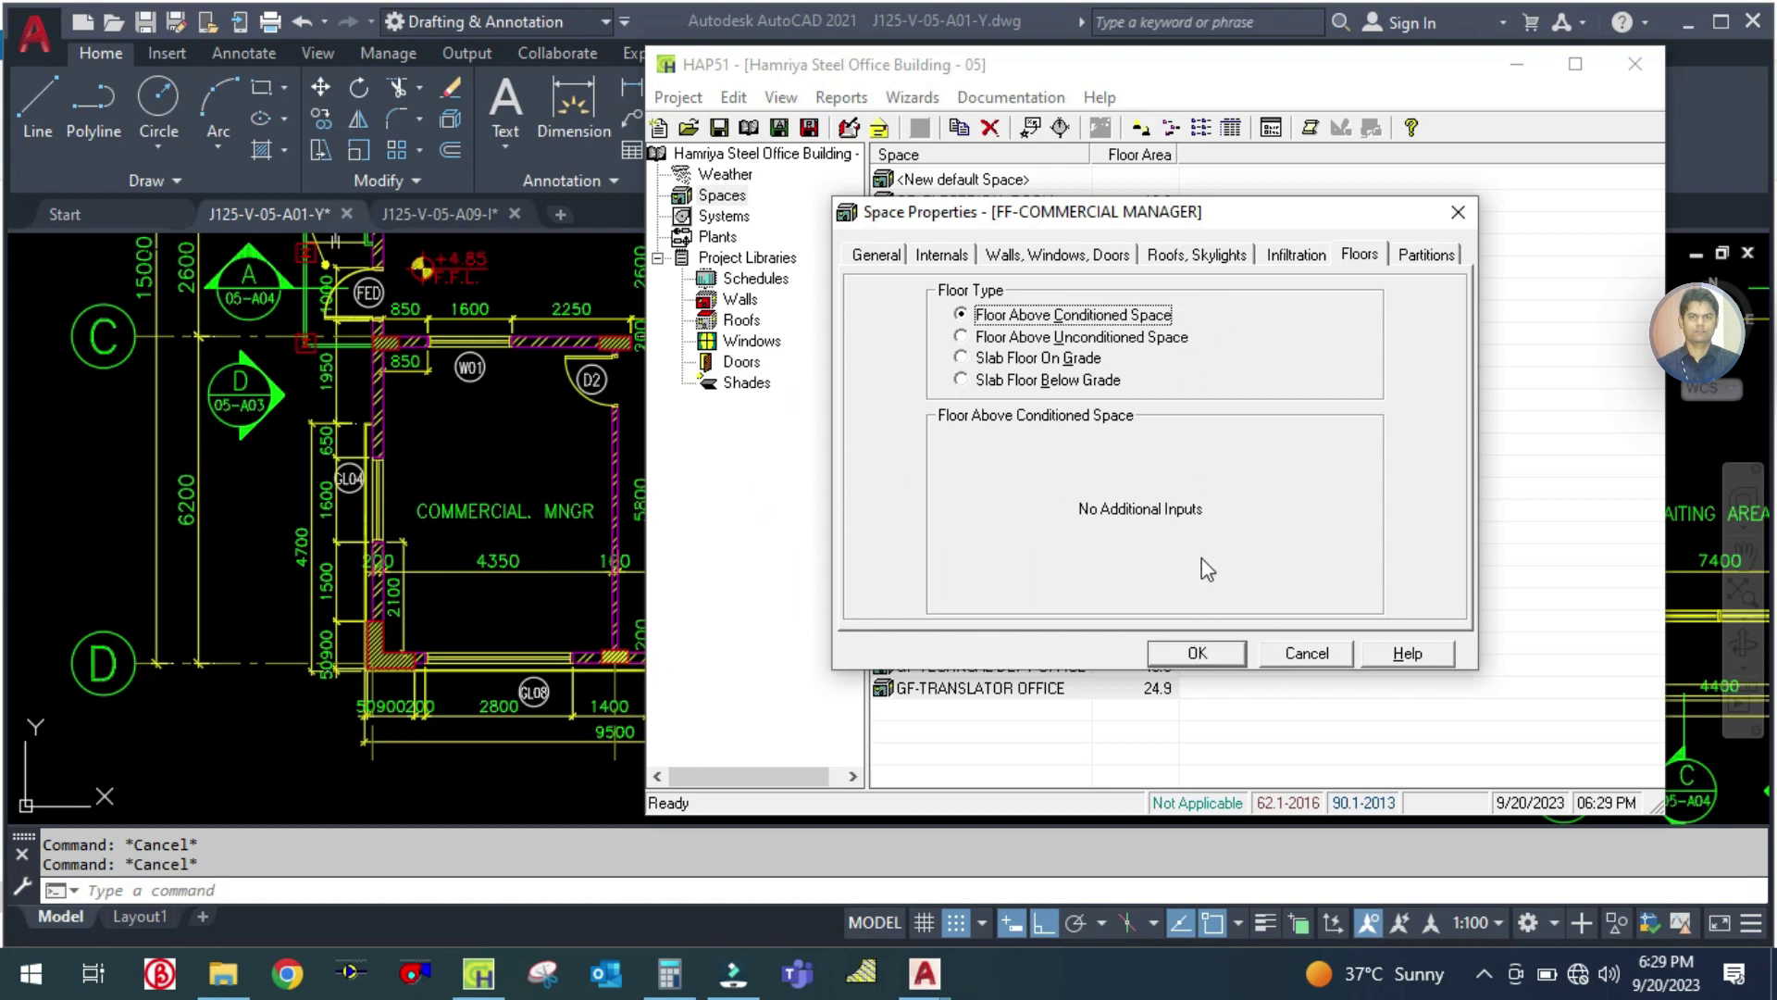
click(1403, 257)
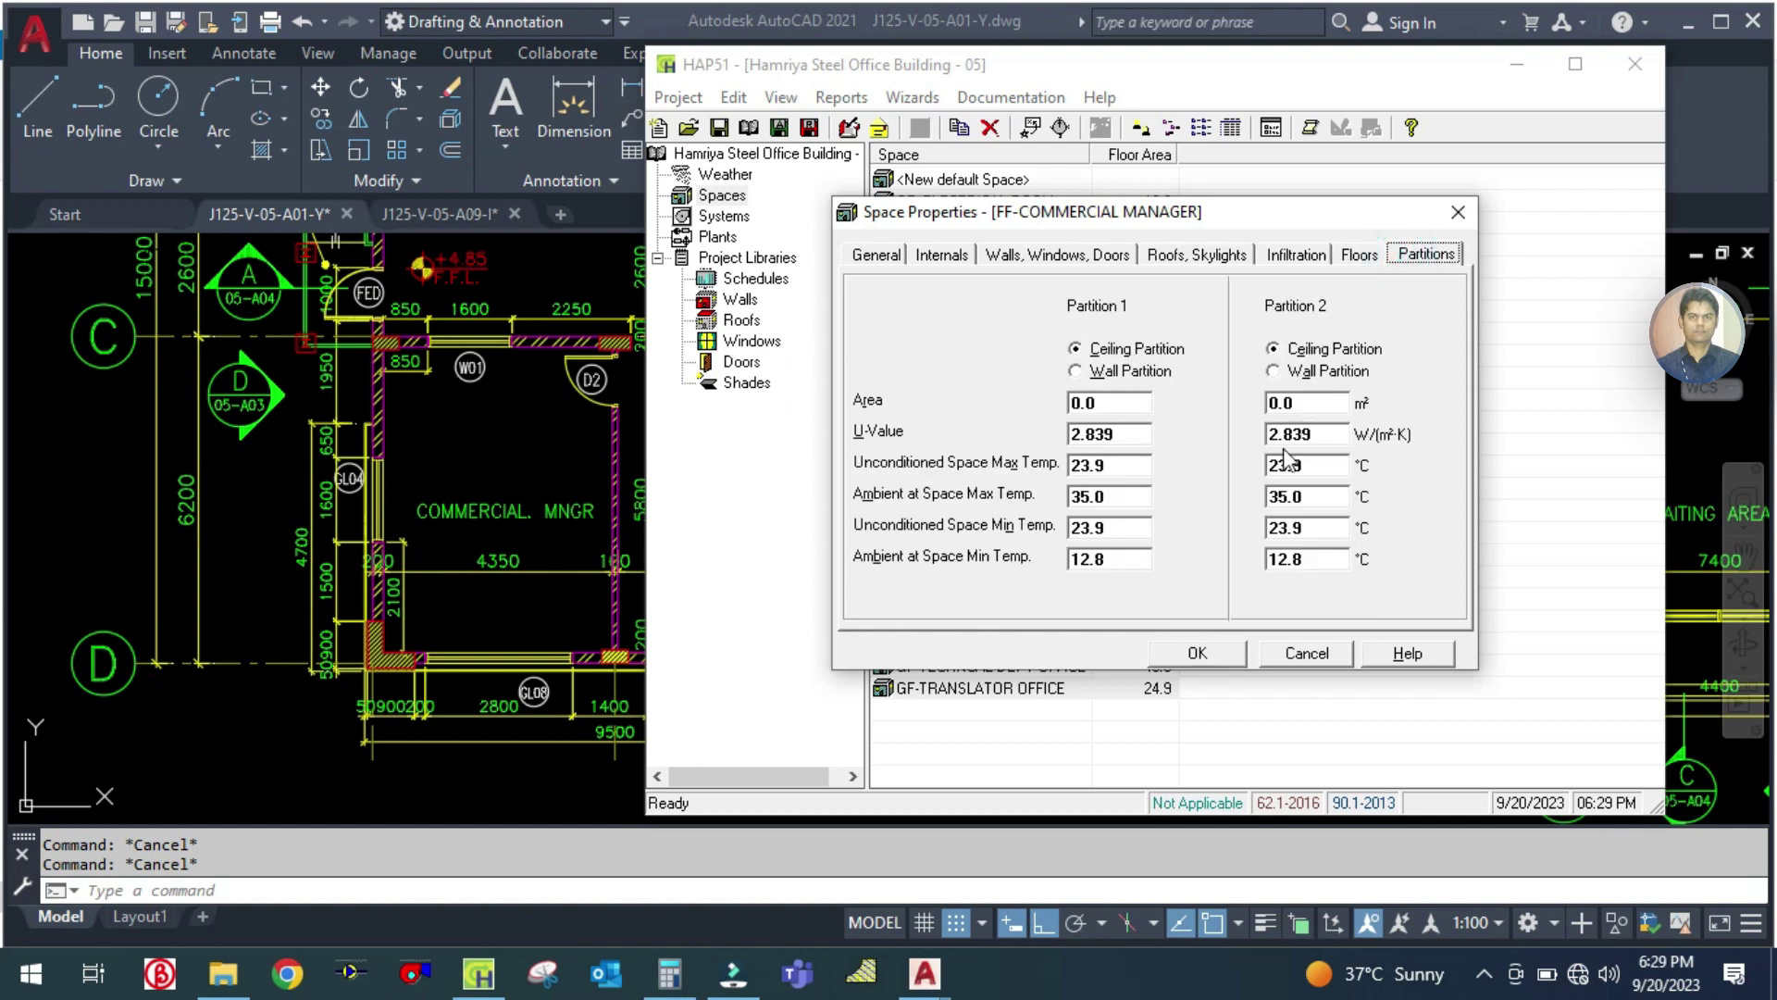
click(1173, 654)
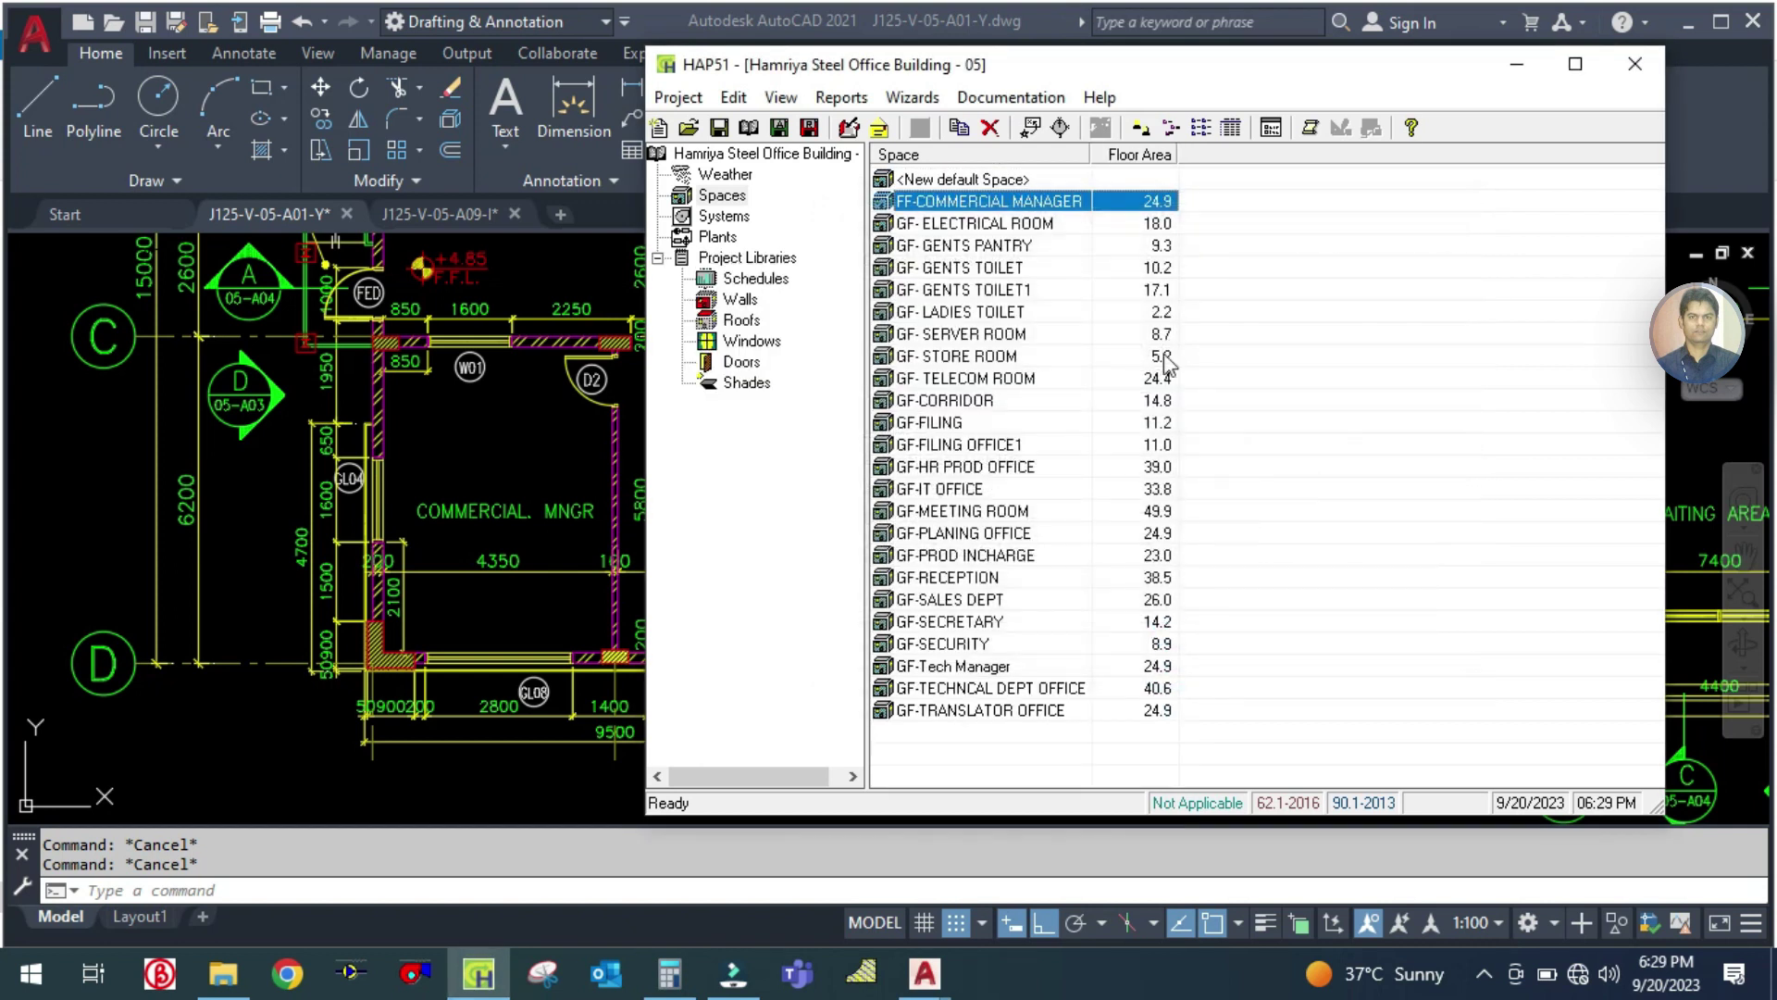
Step: In AutoCAD, compare the first-floor commercial manager's room with the ground-floor room below it
click(490, 566)
scroll(463, 592, down, 5)
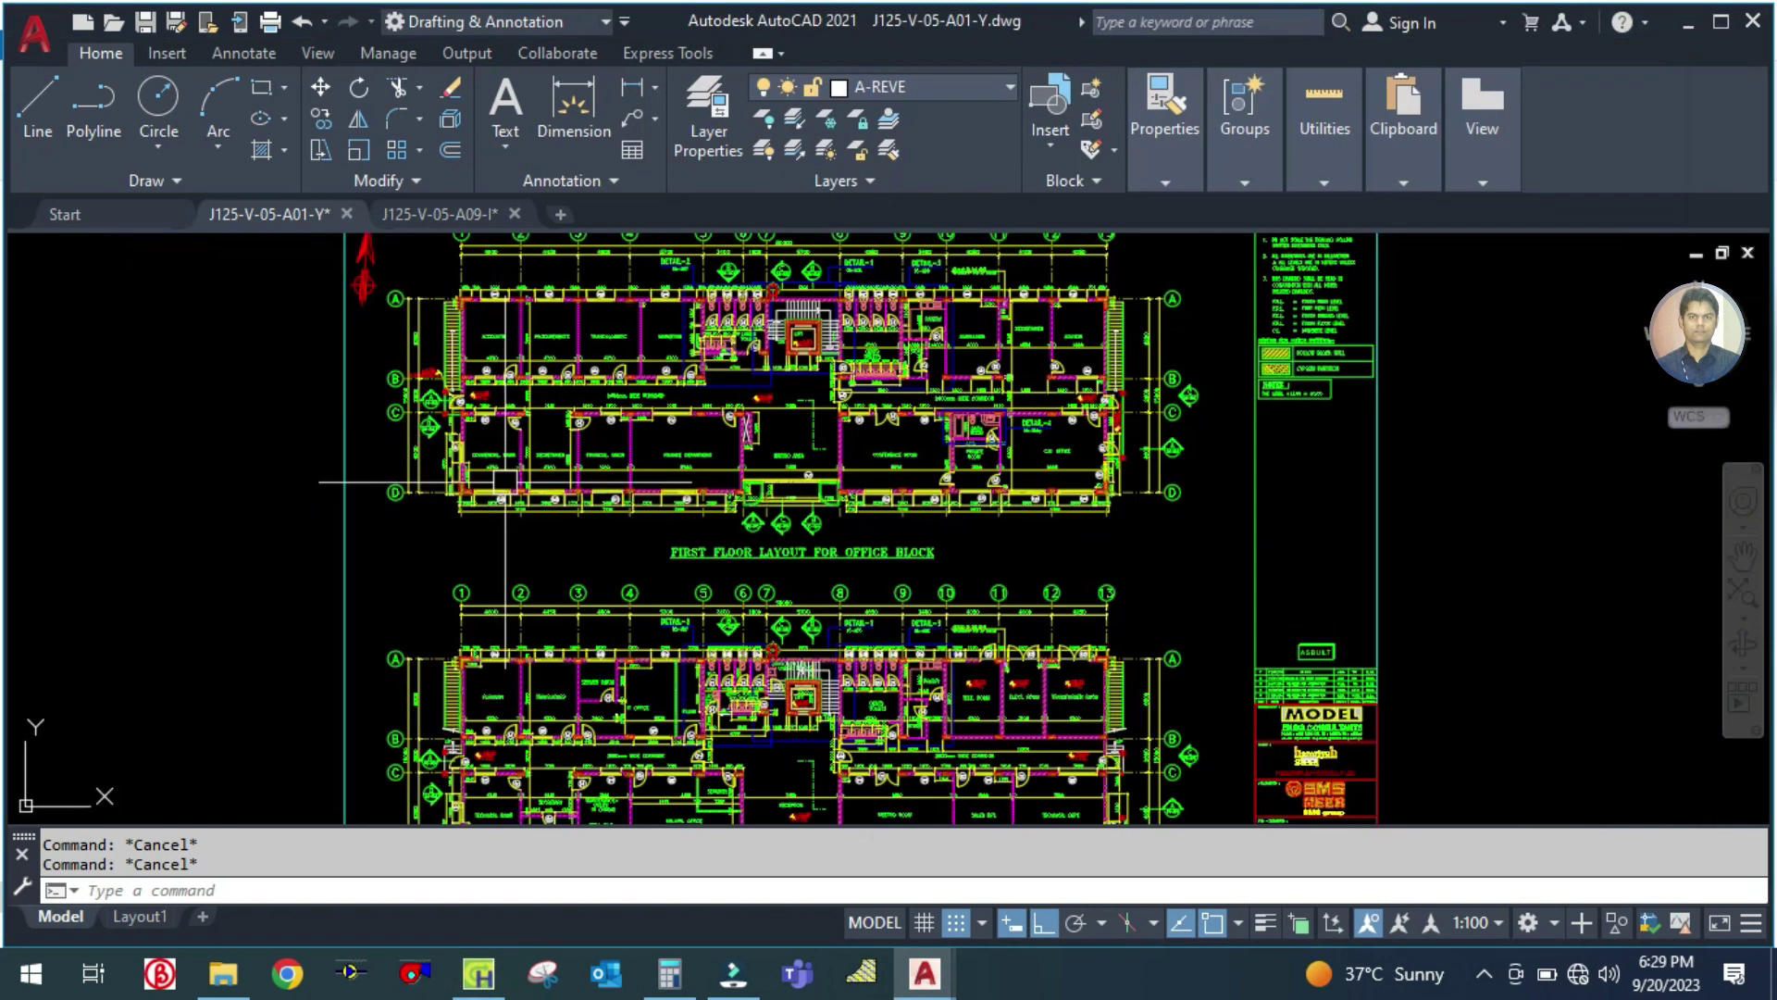
scroll(497, 527, up, 4)
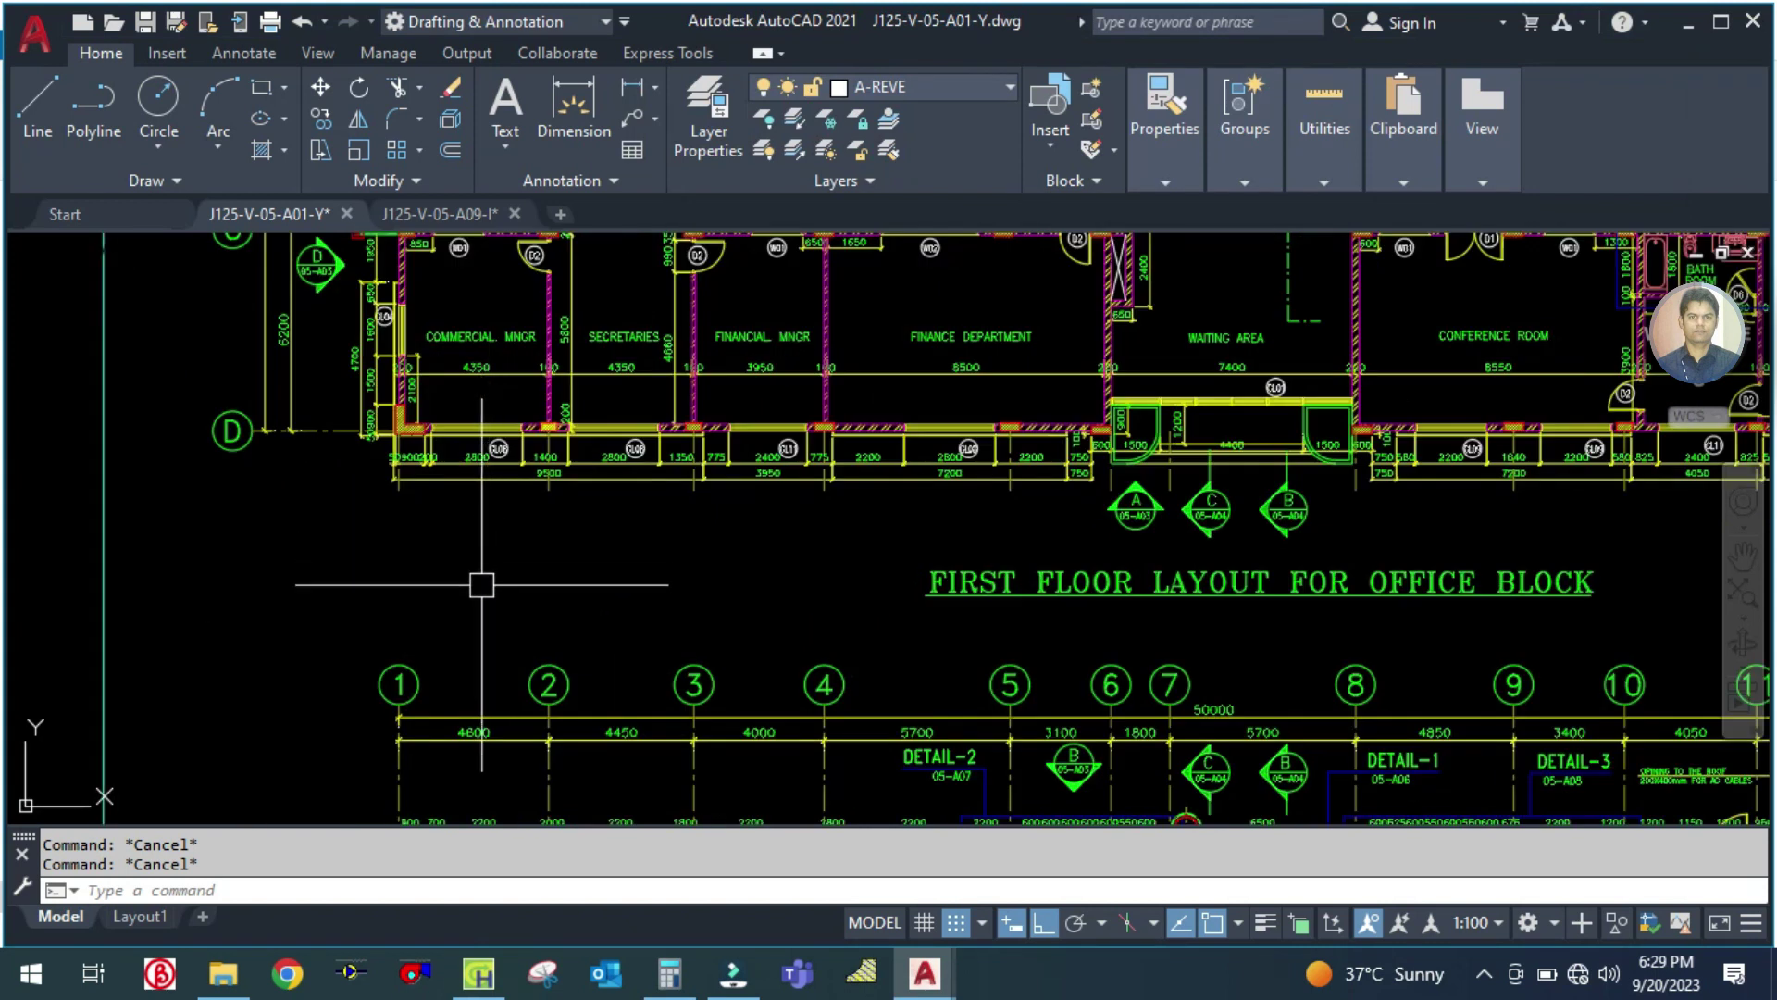
drag(480, 587, 481, 487)
scroll(503, 427, down, 3)
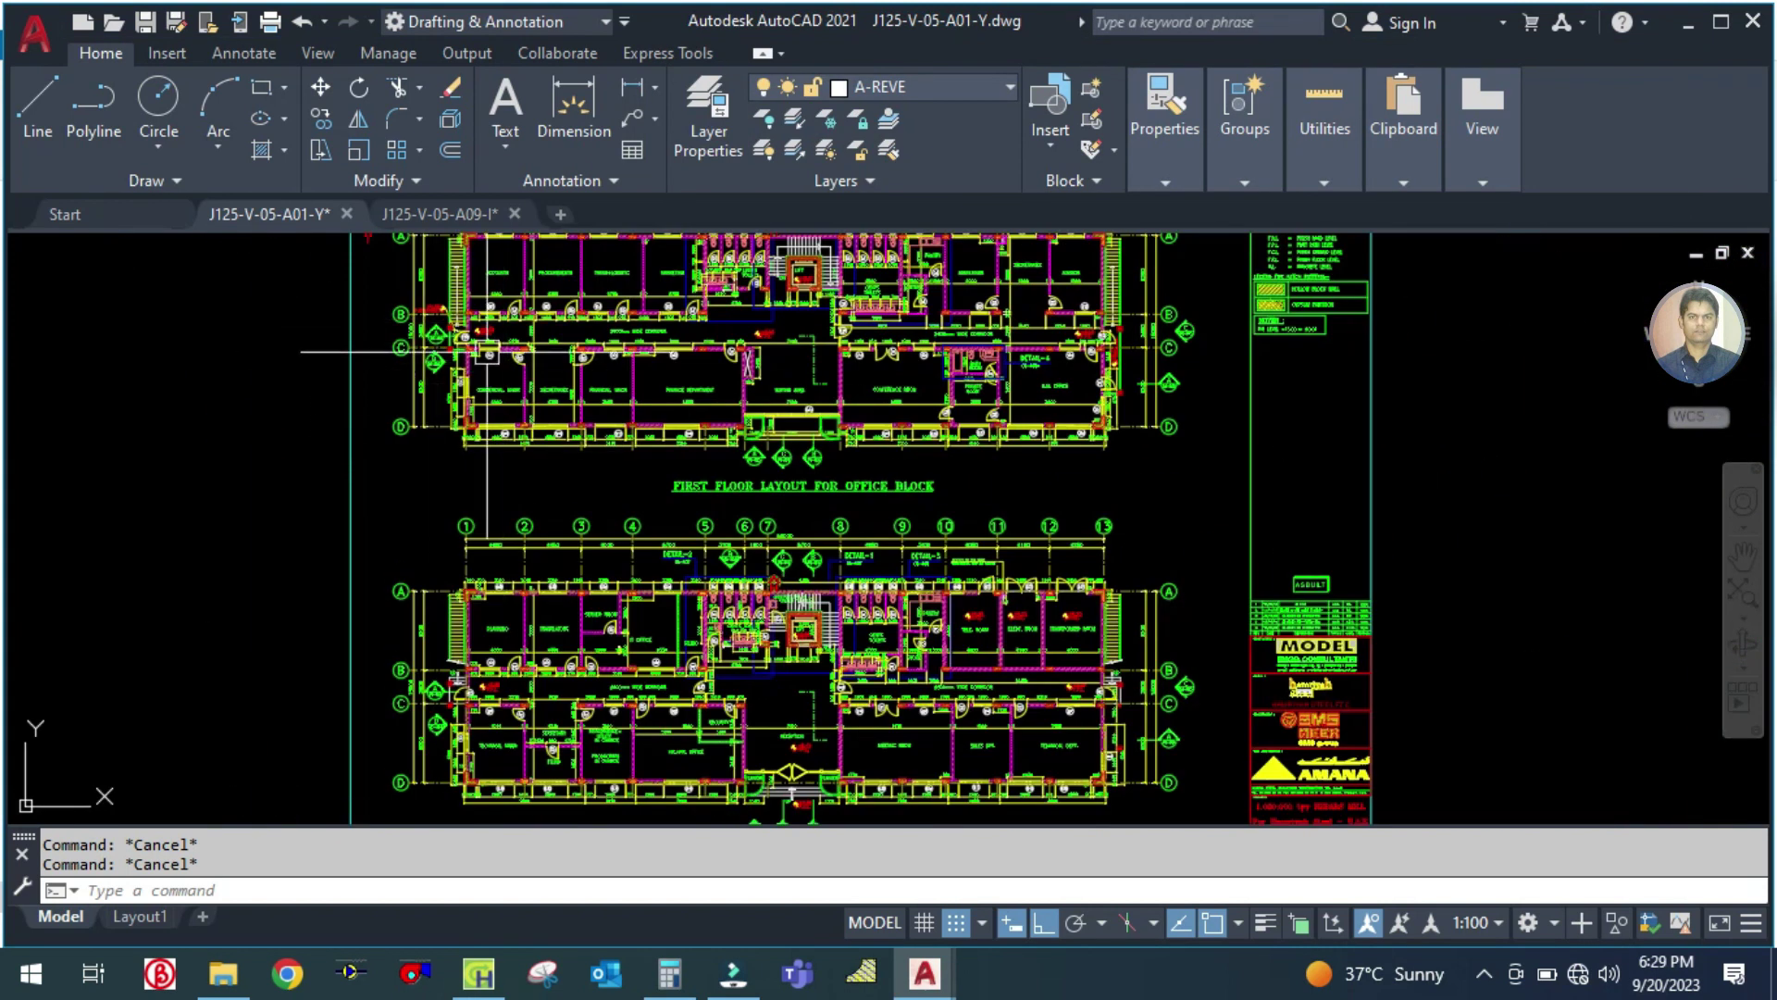
scroll(482, 356, up, 2)
scroll(583, 491, down, 2)
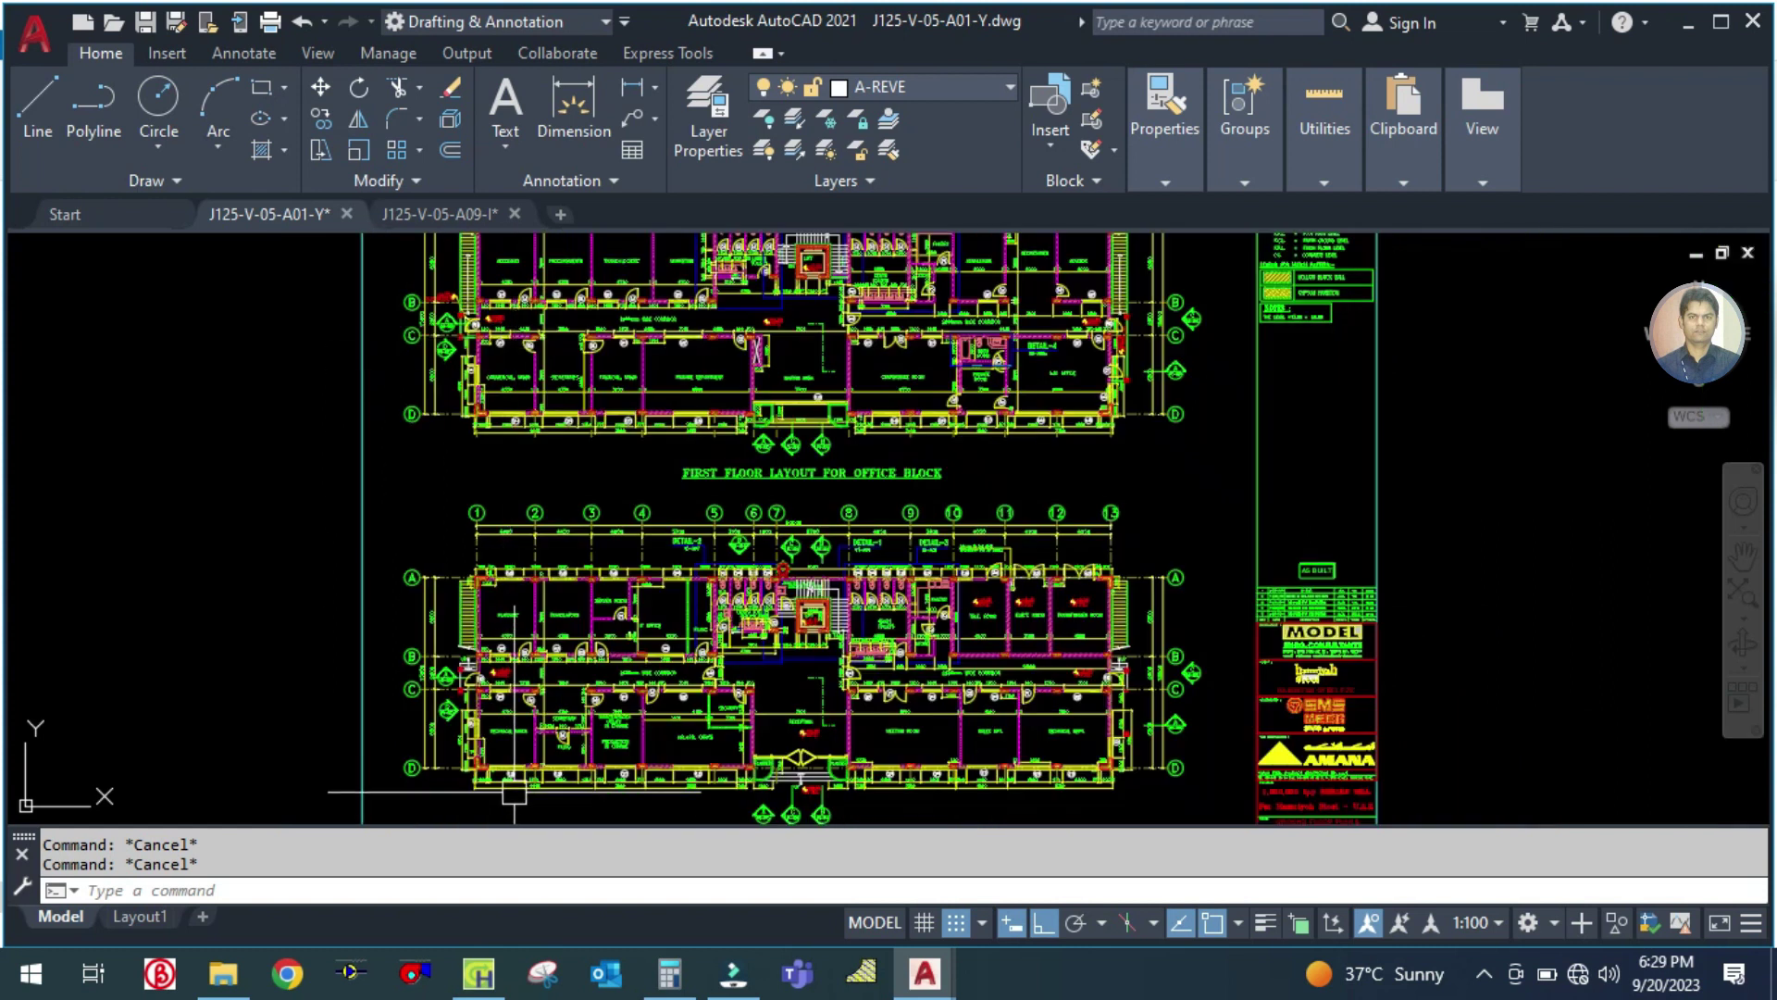
scroll(417, 463, up, 4)
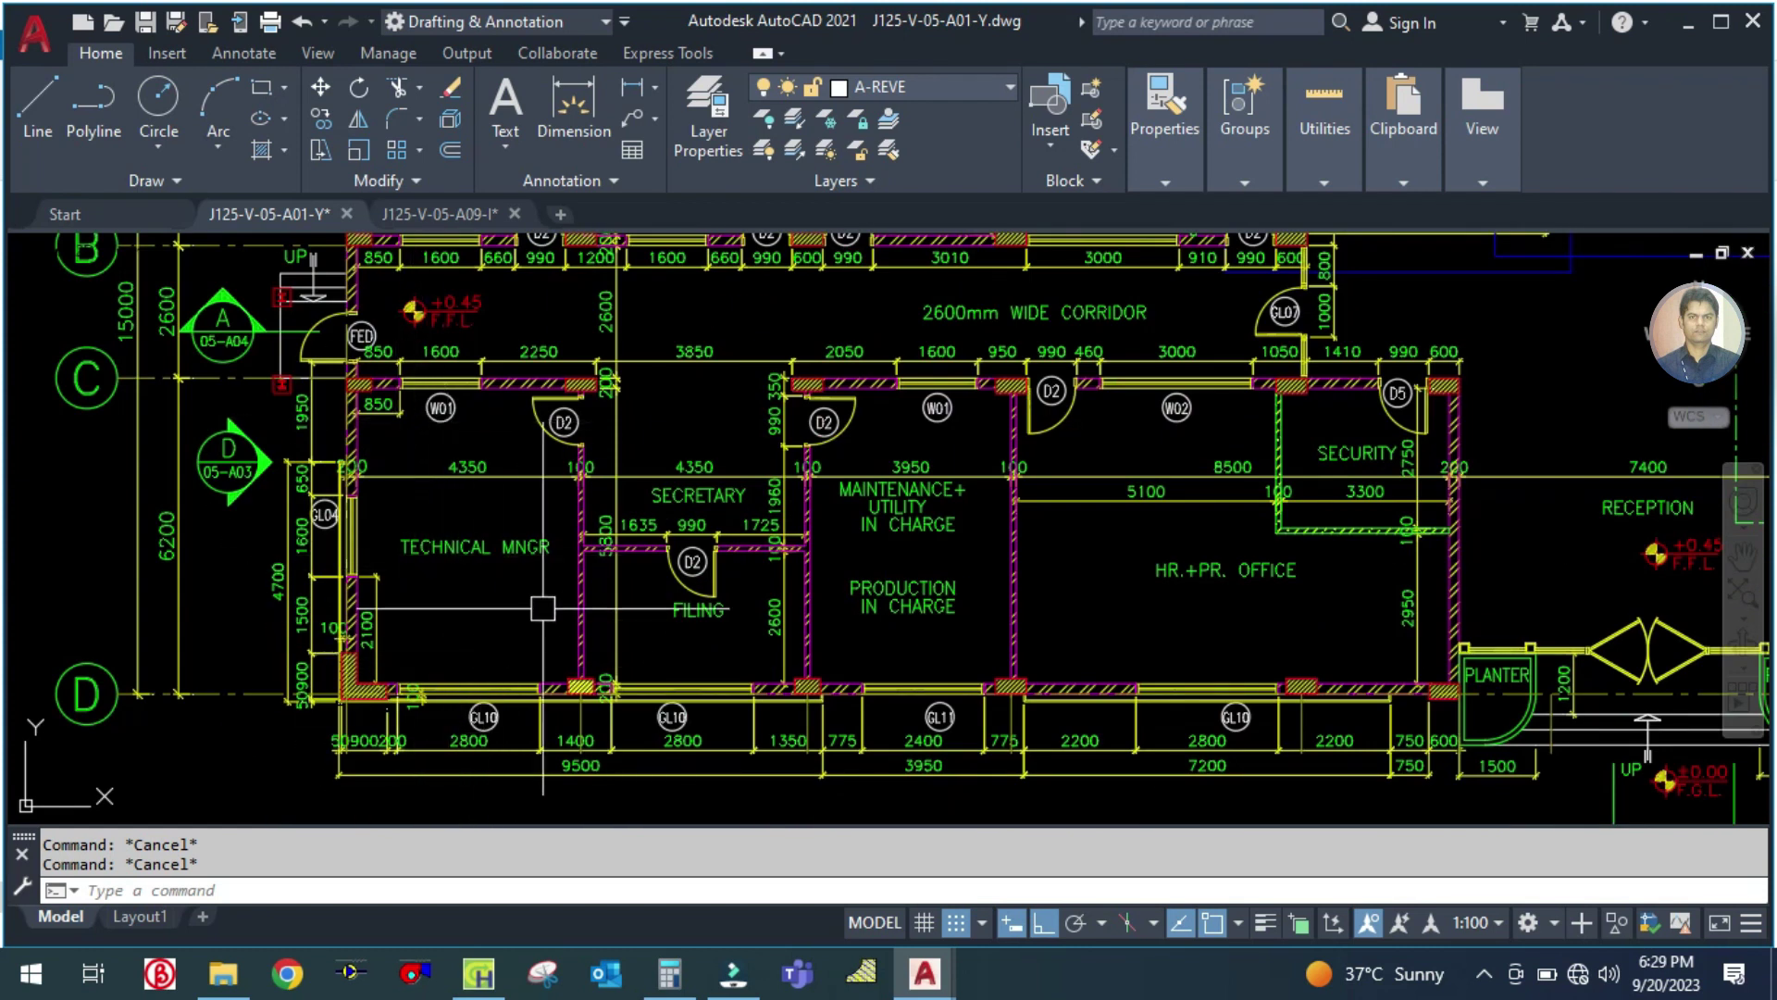
scroll(434, 505, down, 3)
scroll(488, 414, up, 2)
scroll(487, 414, up, 2)
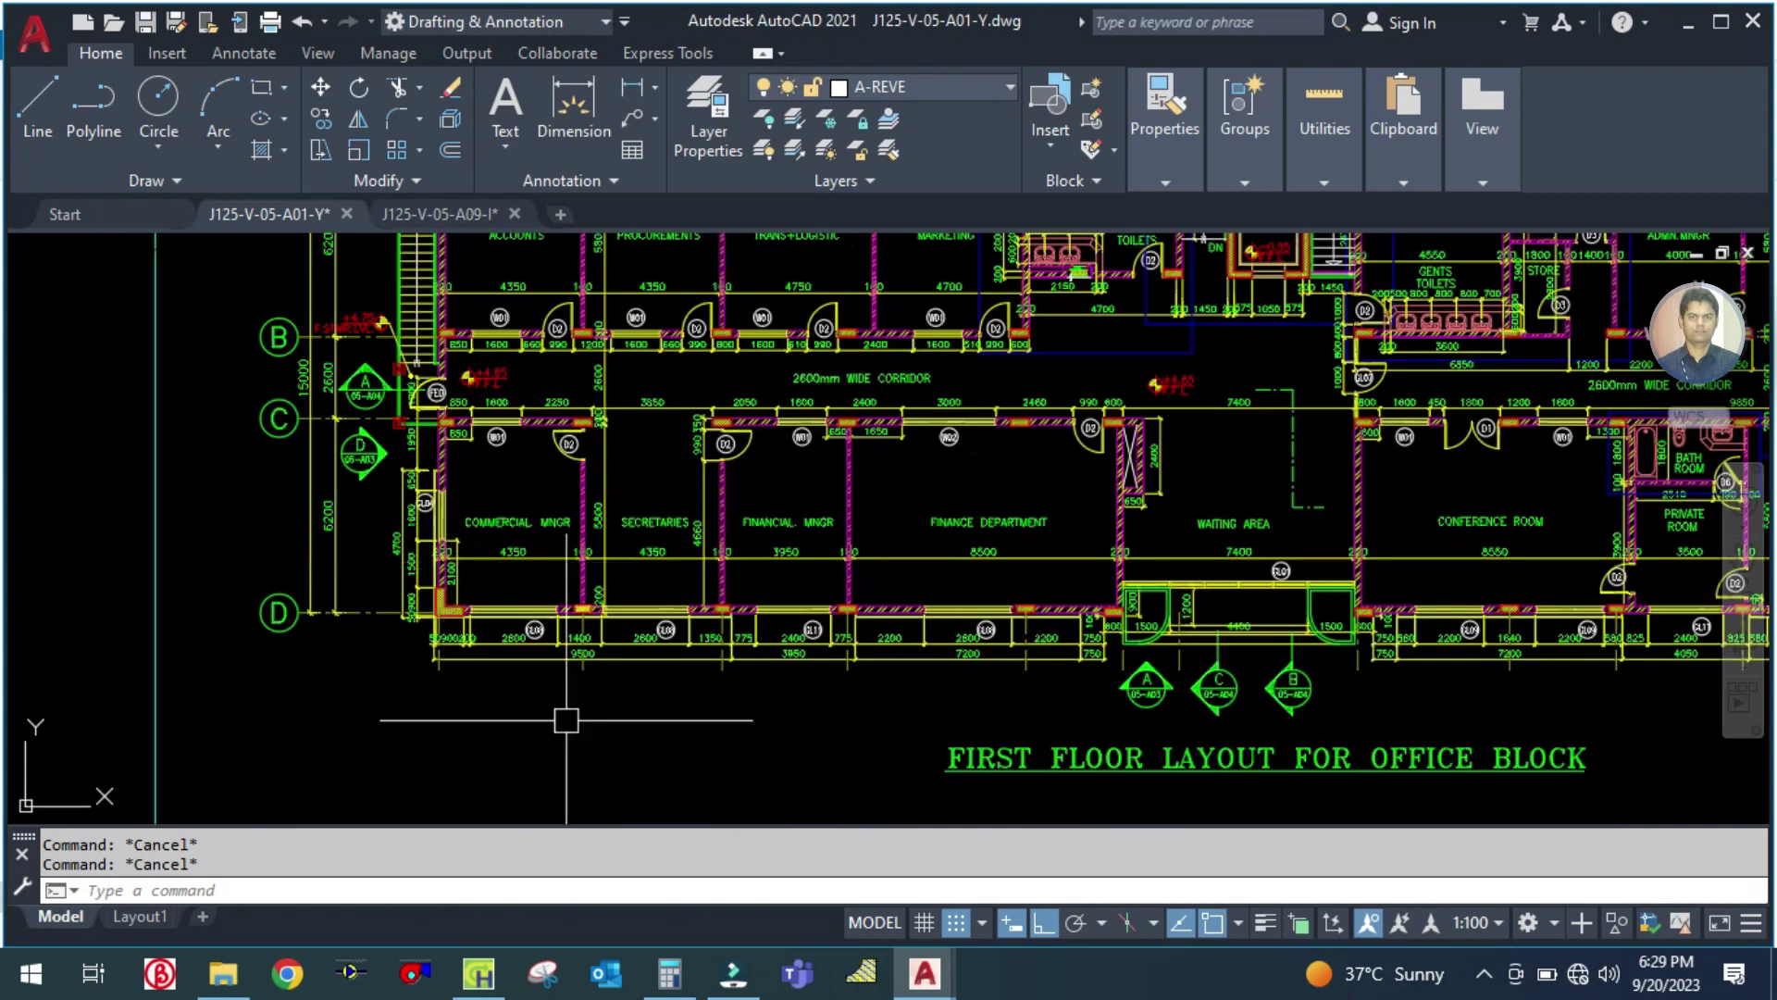
Step: Back in HAP, reopen the commercial manager space to review its floor type, and close its properties
click(479, 974)
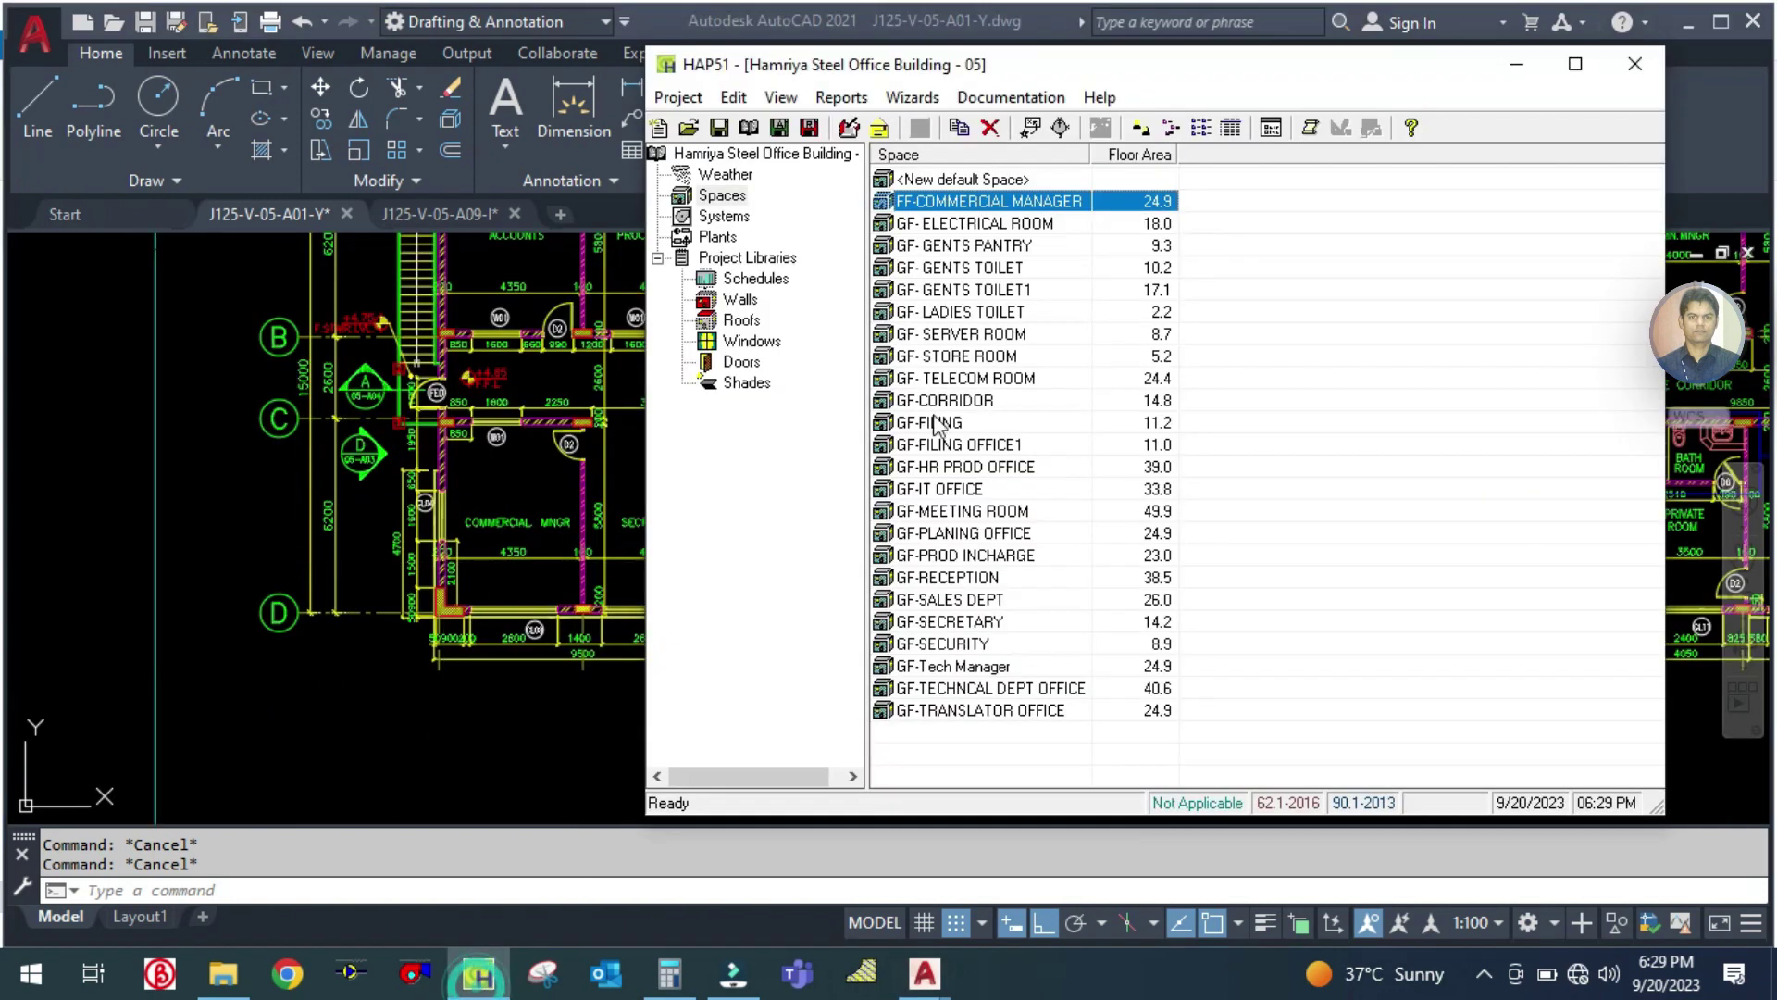
double_click(1008, 202)
click(1364, 257)
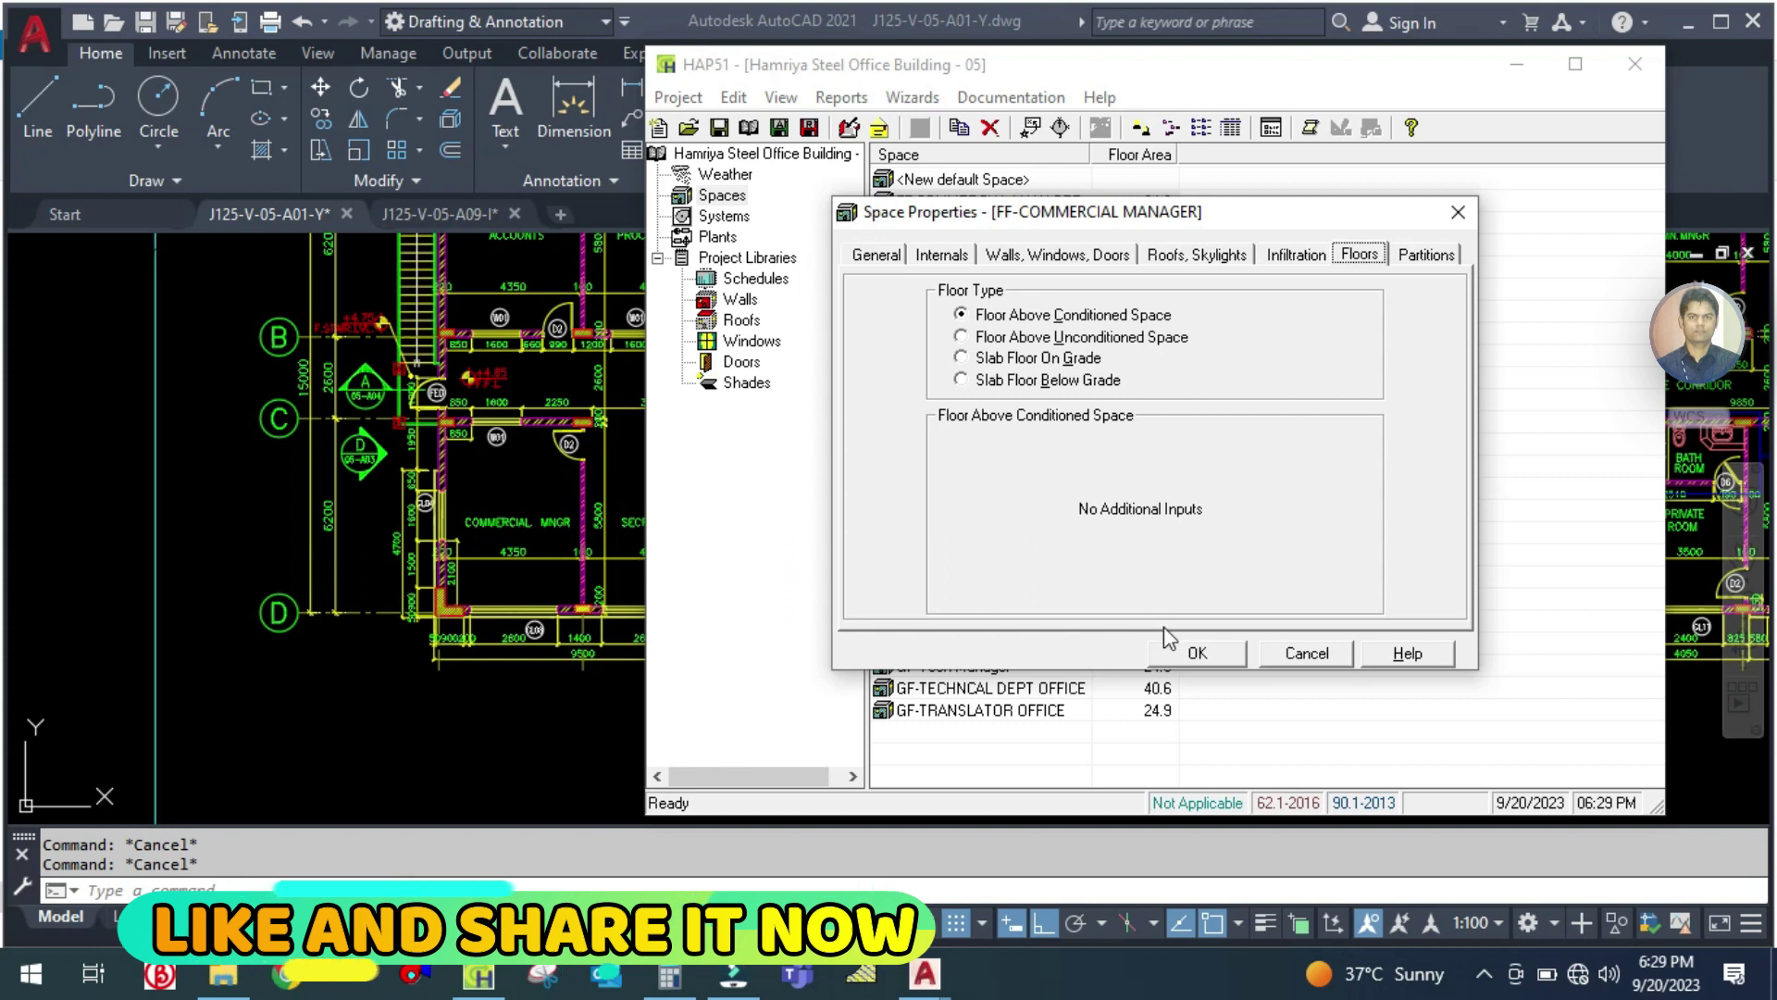
click(1164, 656)
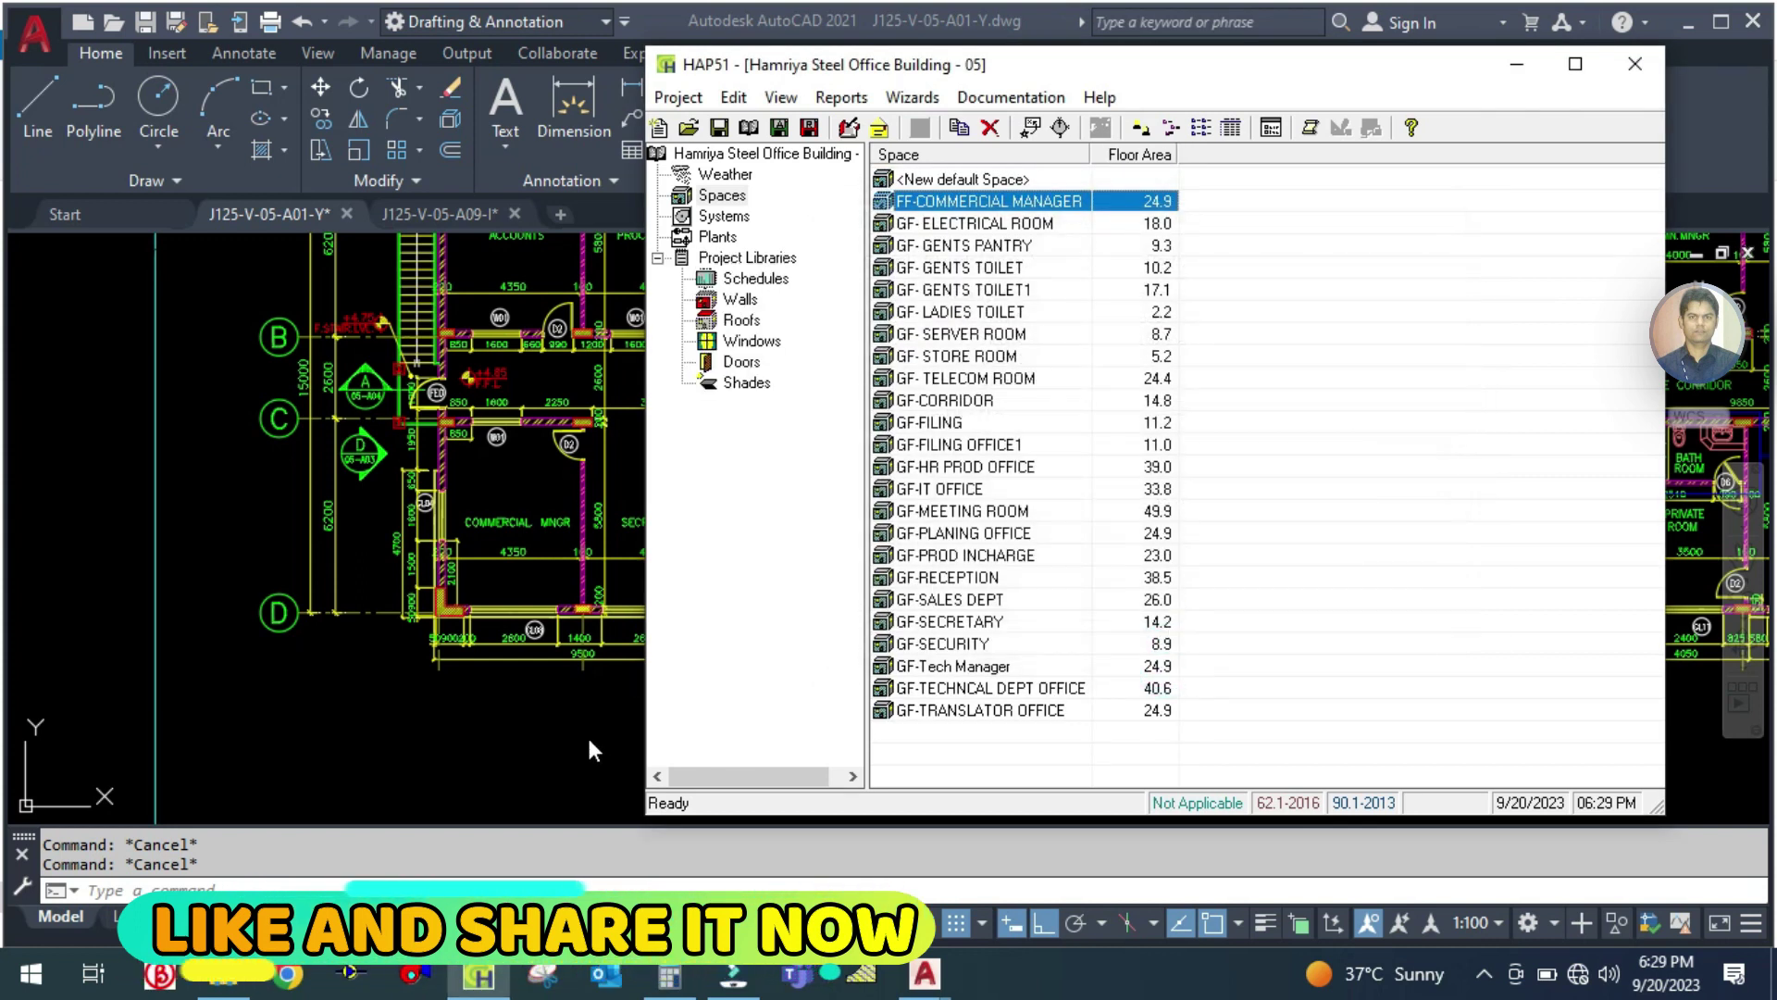
Step: Examine the secretaries' room and its dimensions on the AutoCAD first-floor plan
click(601, 556)
scroll(644, 557, up, 5)
scroll(644, 557, down, 5)
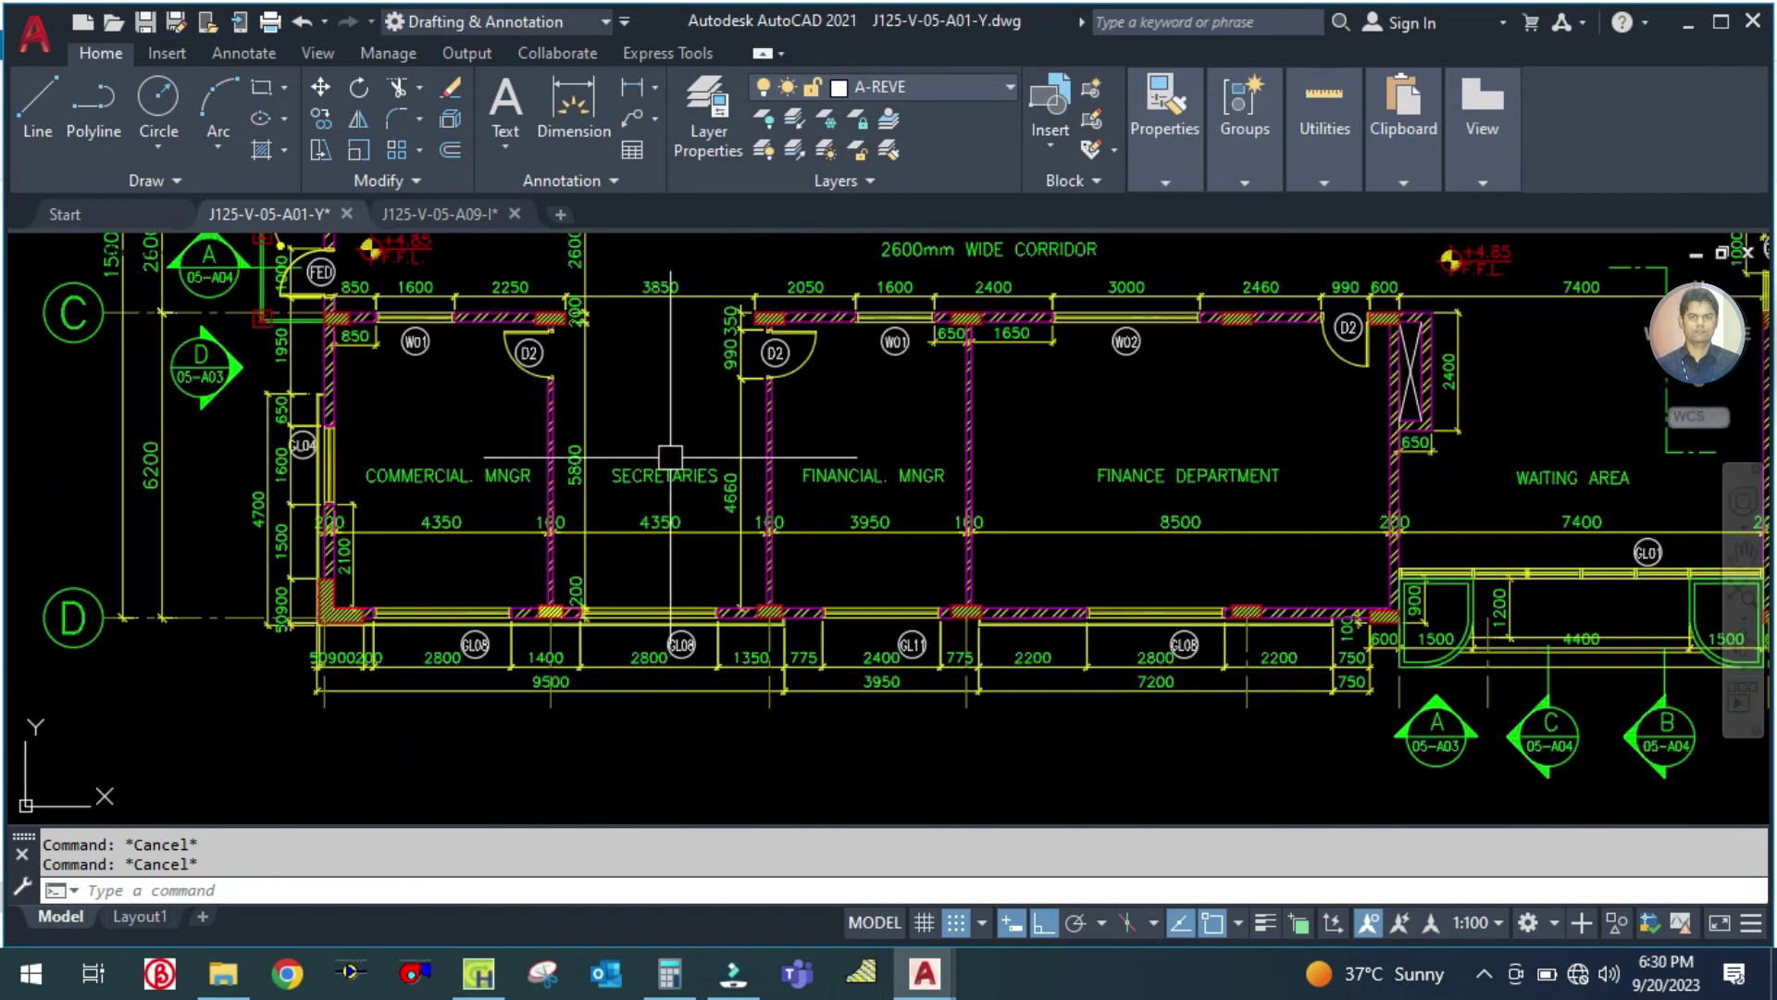
scroll(675, 448, up, 3)
drag(675, 403, 694, 488)
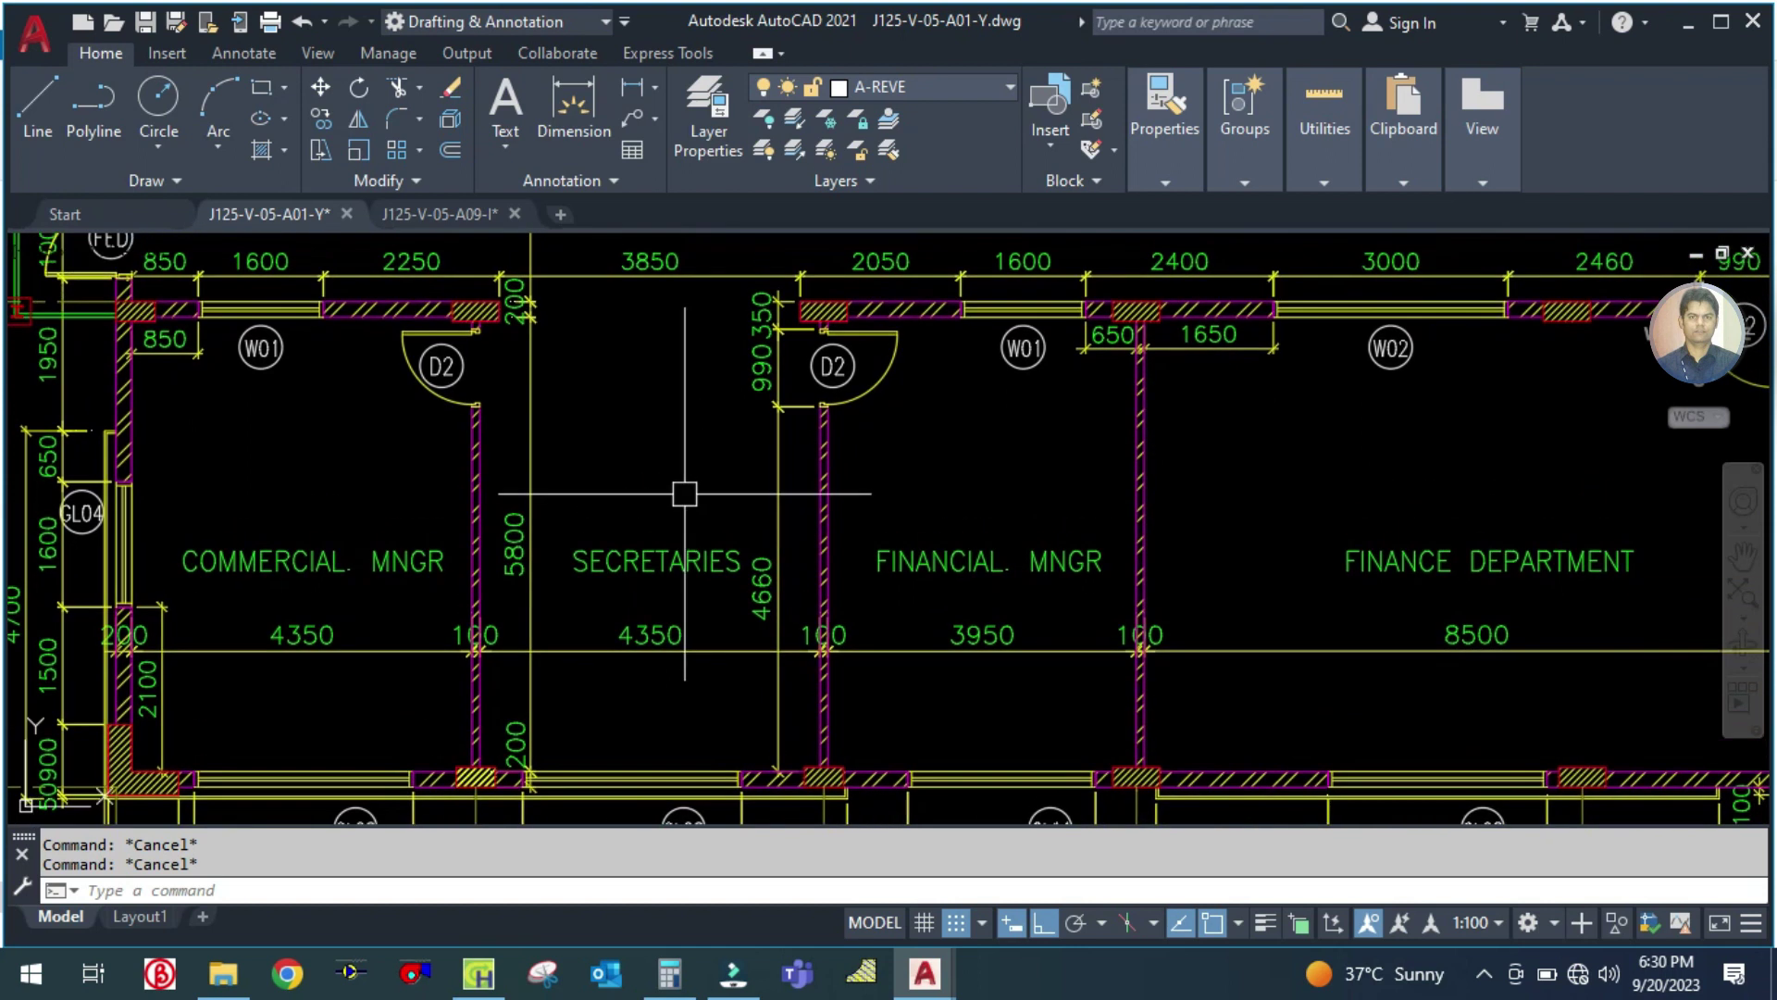
scroll(694, 487, down, 2)
scroll(685, 566, up, 3)
scroll(686, 561, down, 3)
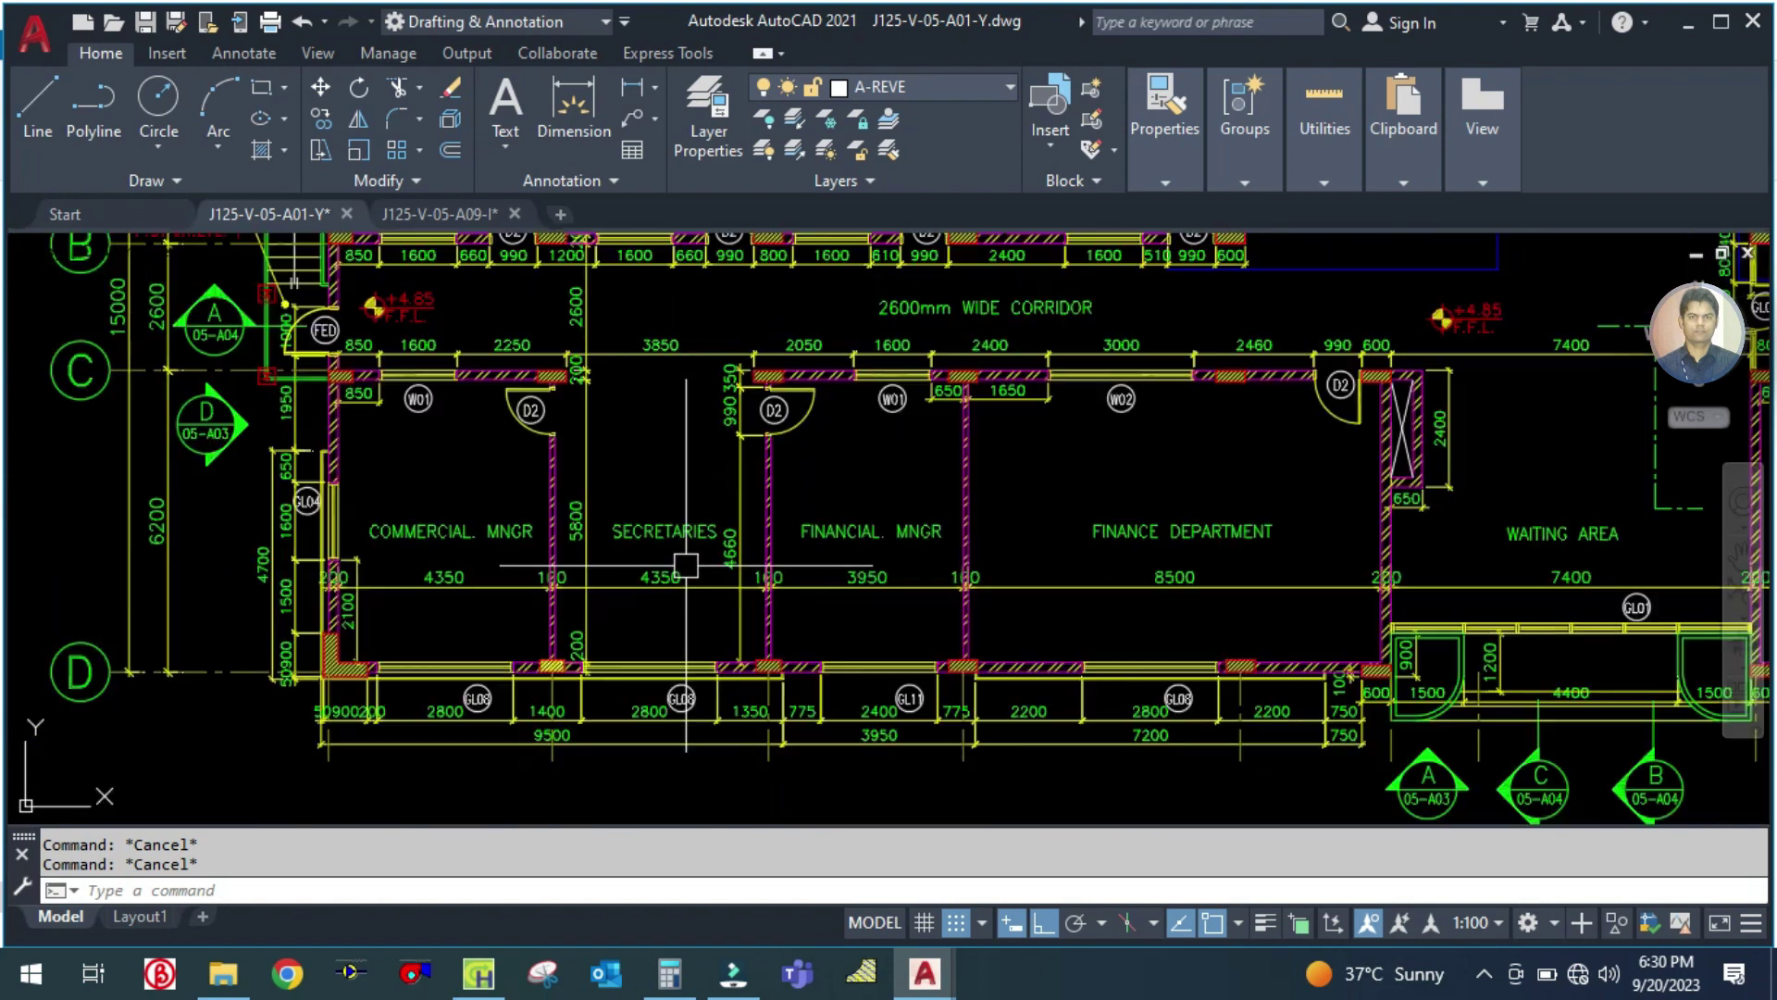
Step: Return to HAP and duplicate the FF-COMMERCIAL MANAGER space
click(478, 973)
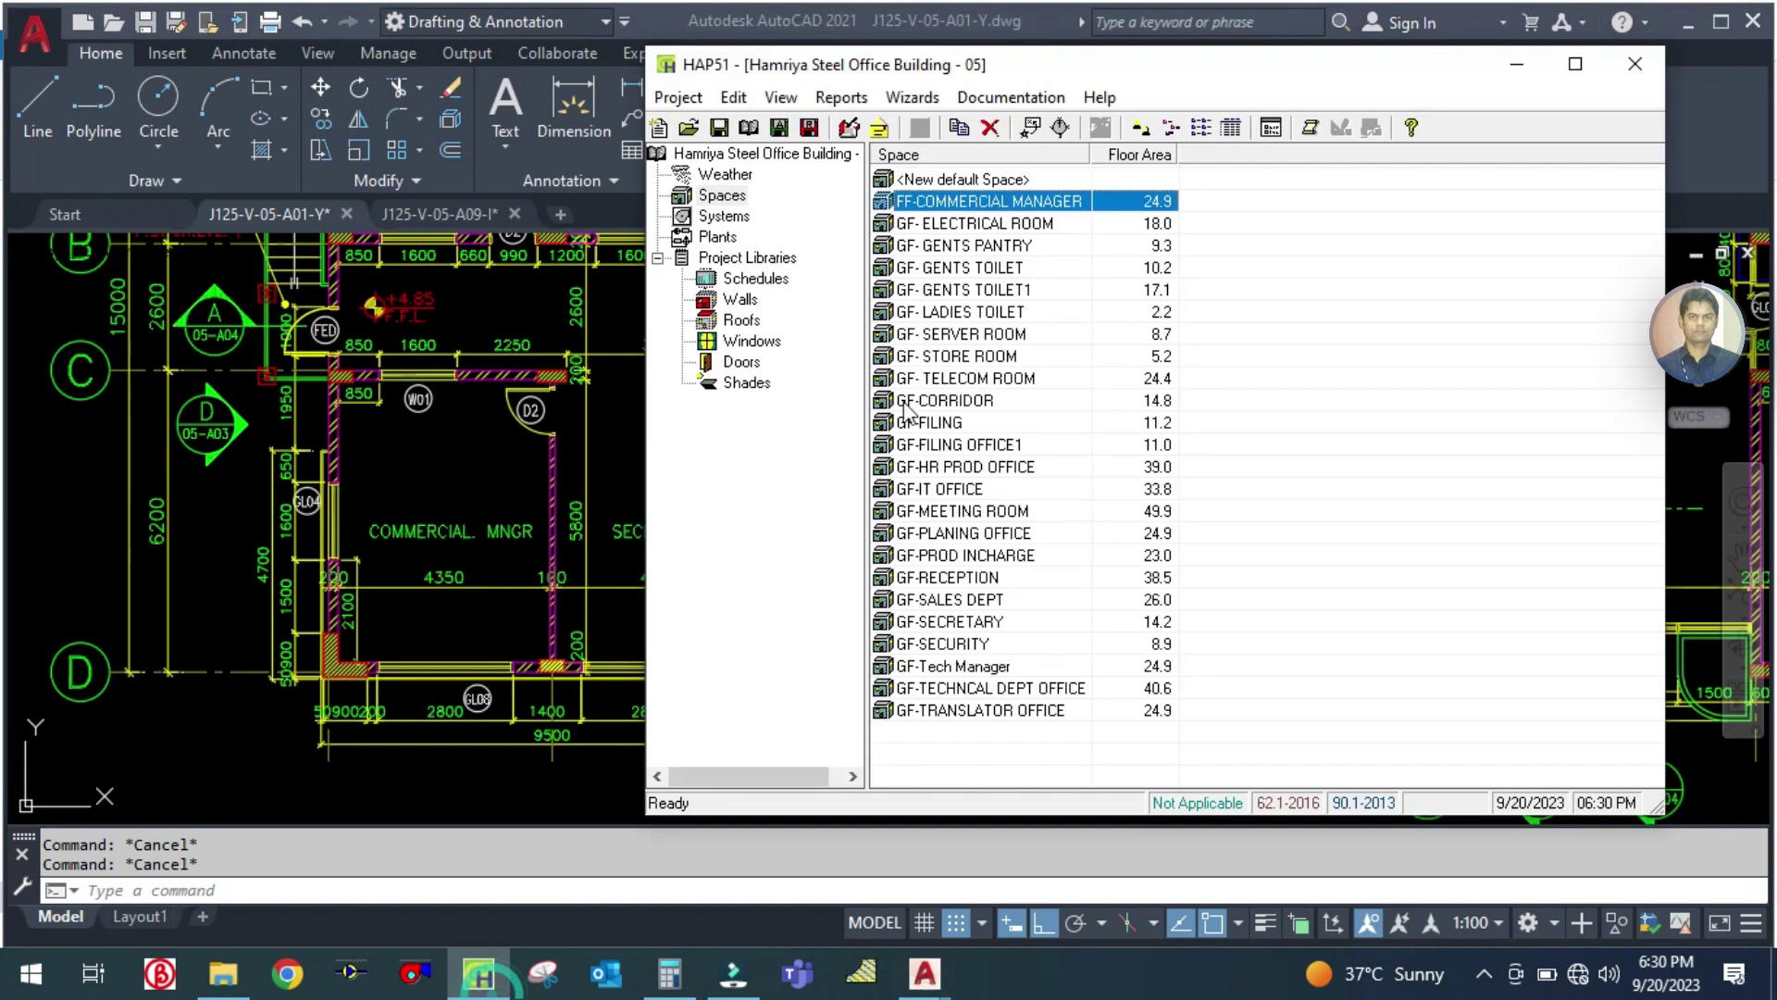
right_click(998, 203)
click(1079, 212)
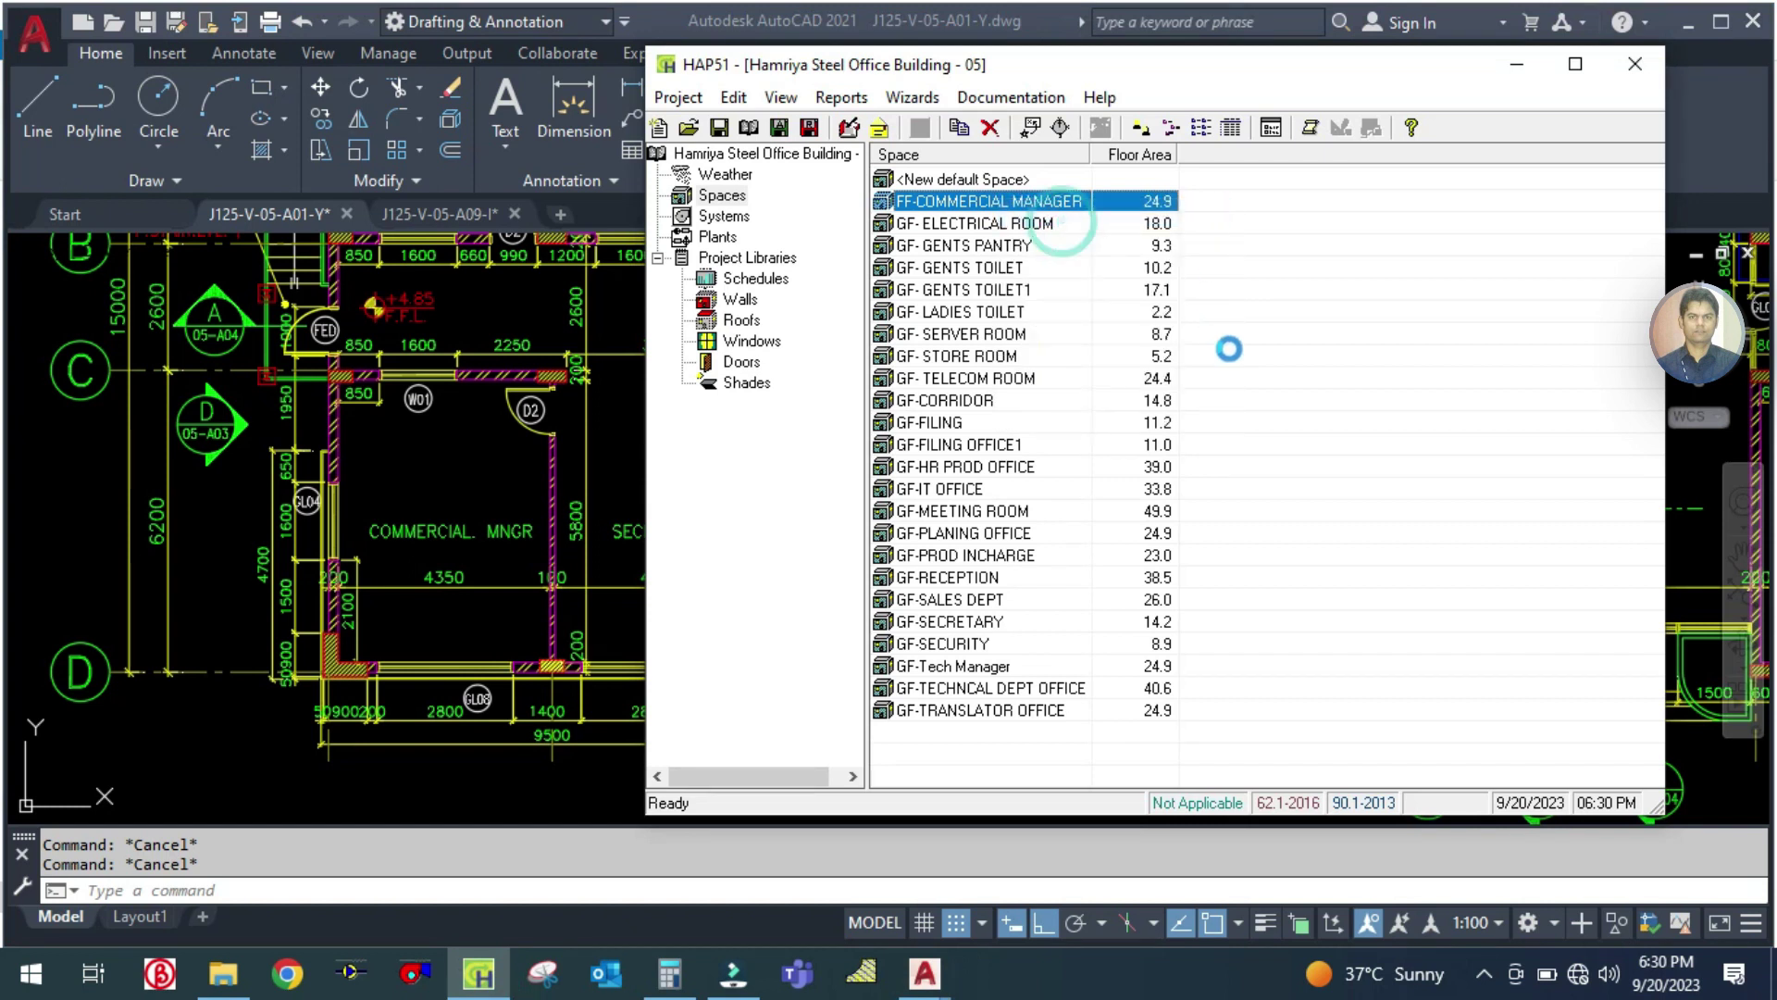
Step: Rename the duplicated space as FF-SECRETARIES OFFICE
click(1253, 309)
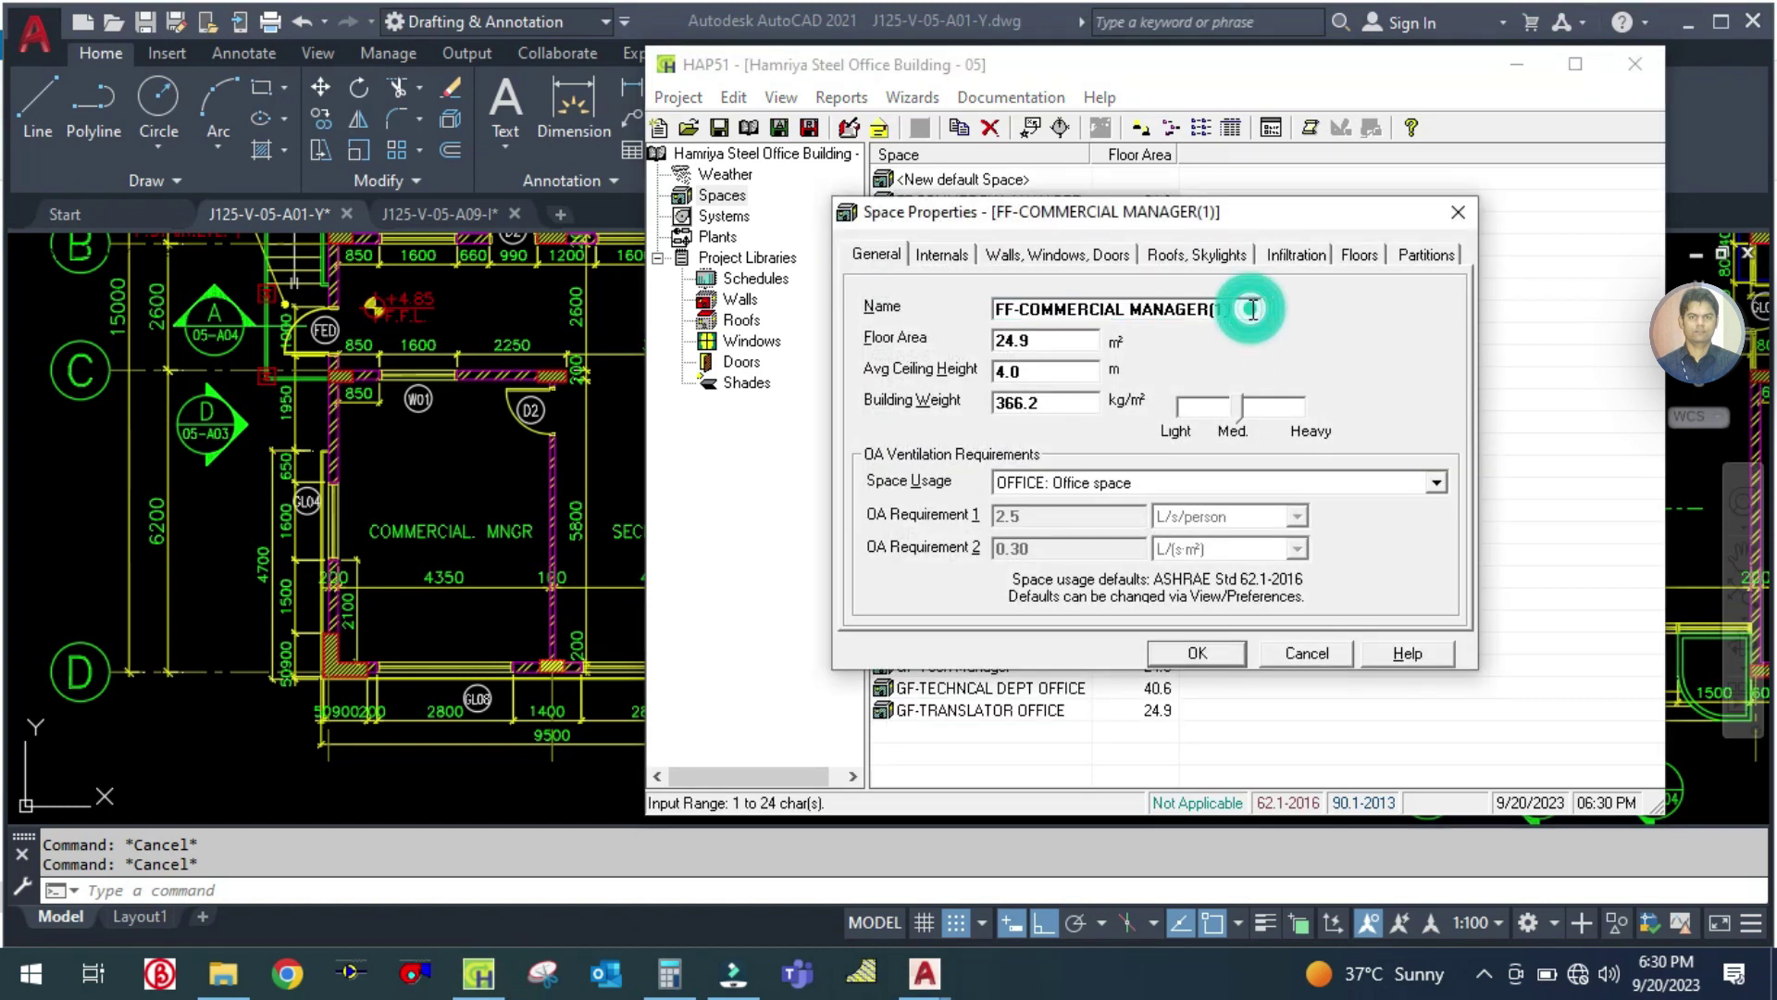
key(BackSpace)
key(BackSpace)
key(BackSpace)
key(BackSpace)
key(BackSpace)
key(BackSpace)
key(BackSpace)
key(BackSpace)
key(BackSpace)
key(BackSpace)
key(BackSpace)
key(BackSpace)
key(BackSpace)
key(BackSpace)
key(BackSpace)
key(BackSpace)
key(BackSpace)
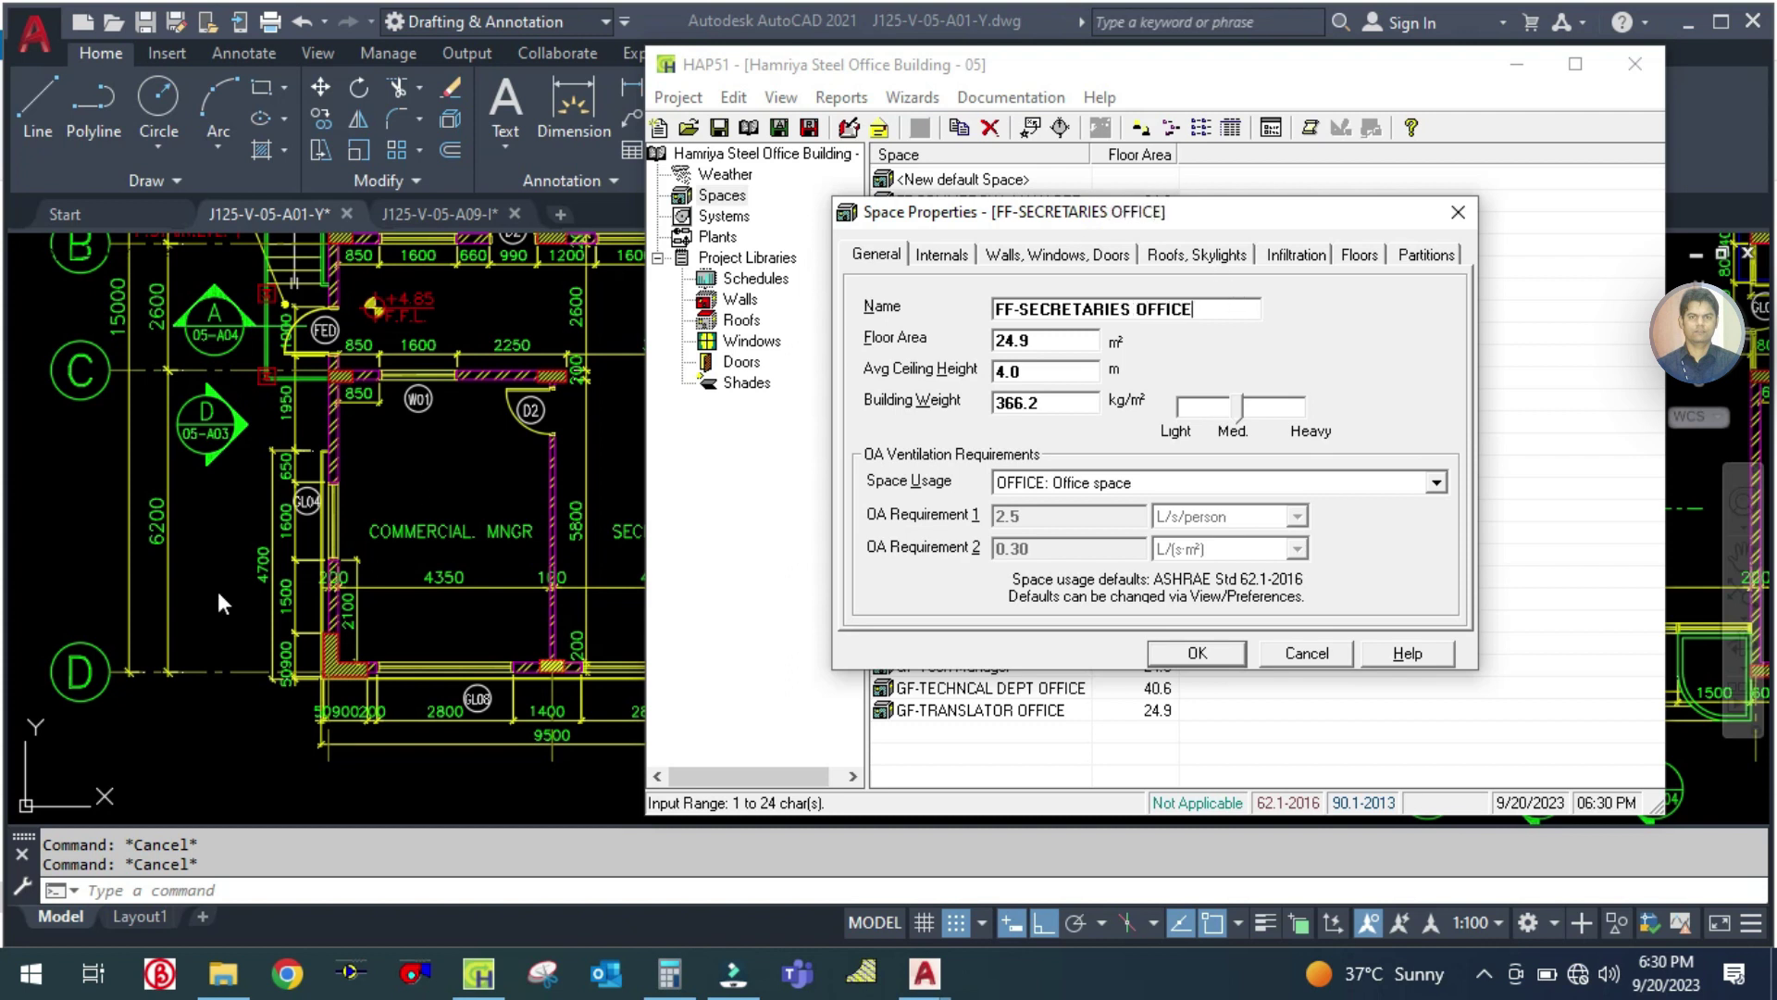
Step: Read the secretaries' room dimensions on the AutoCAD plan and multiply 5.8 × 4.3 in Calculator for its floor area
click(386, 756)
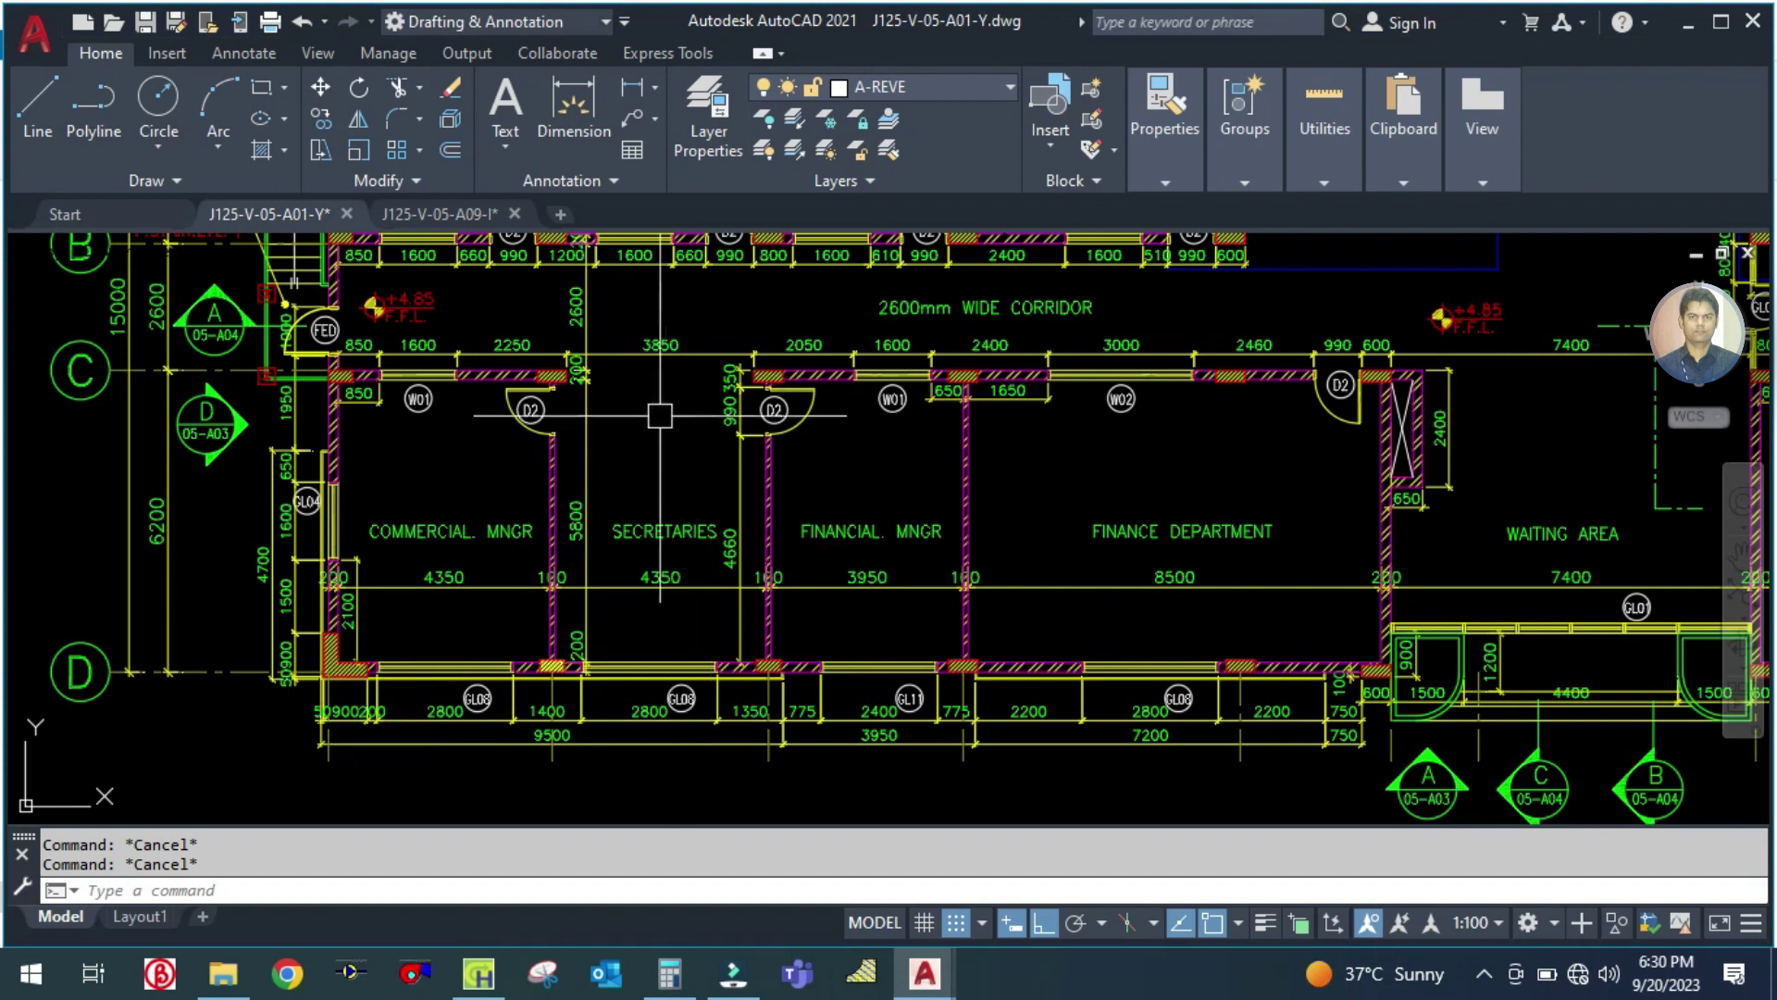
scroll(665, 447, up, 2)
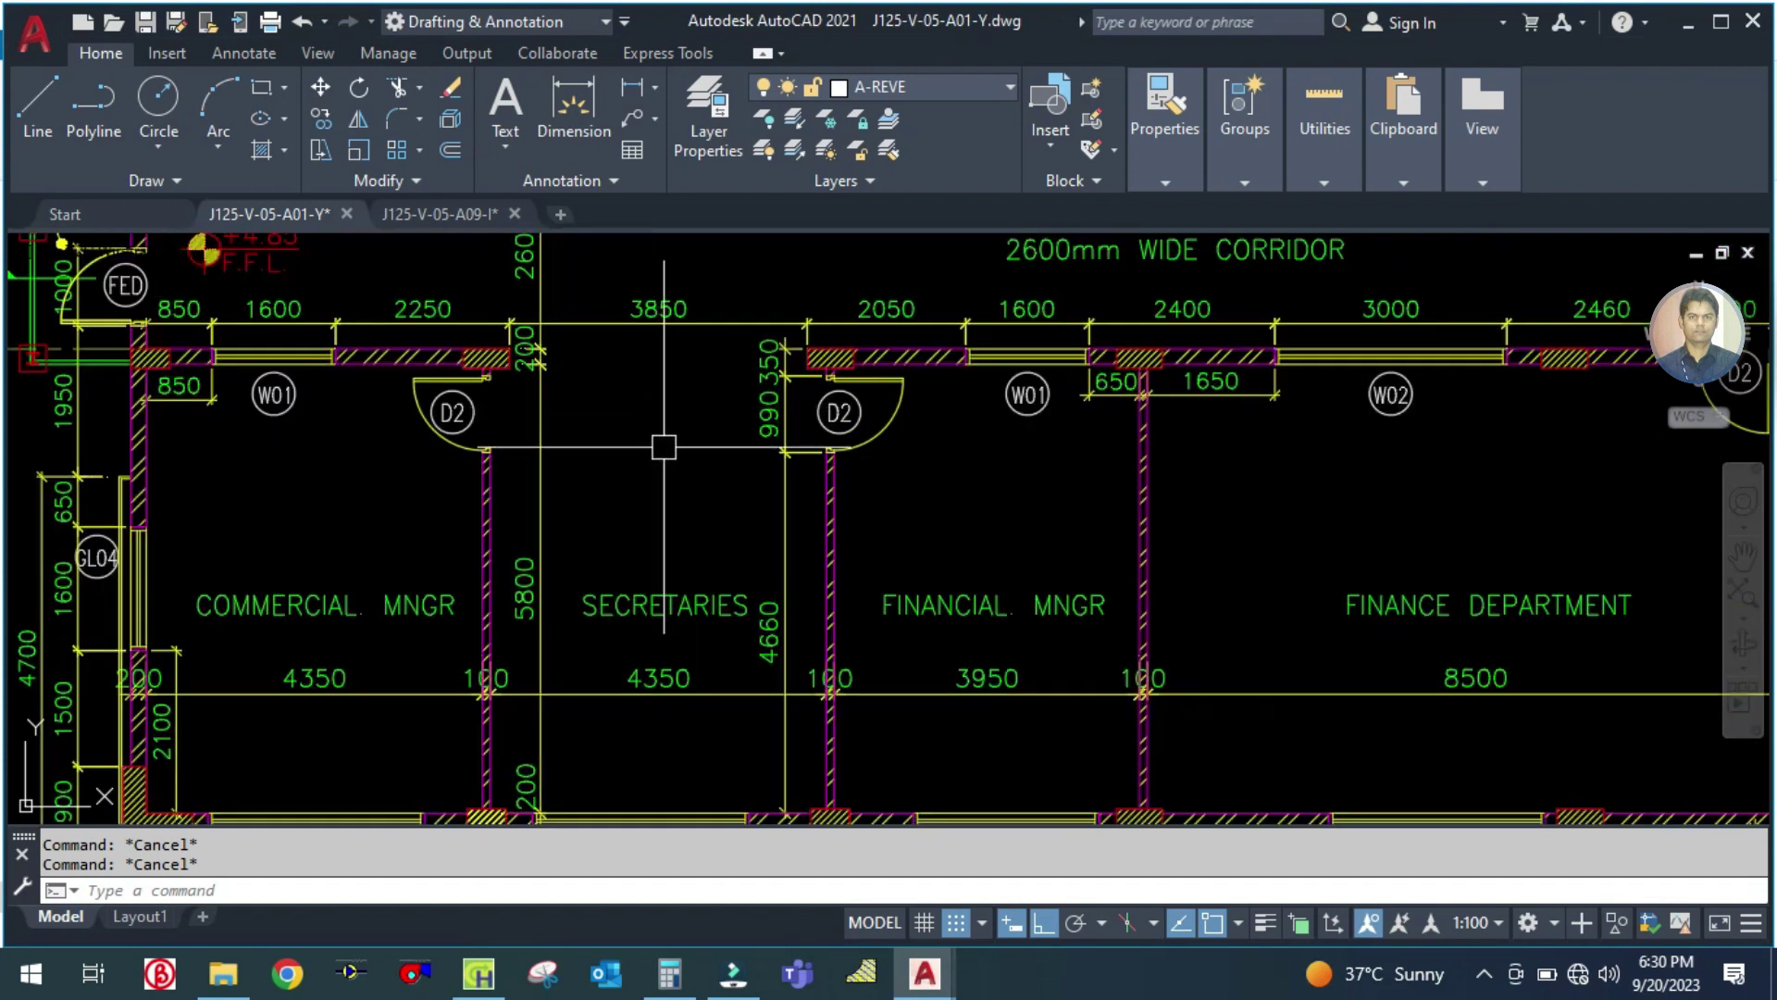
scroll(663, 447, down, 2)
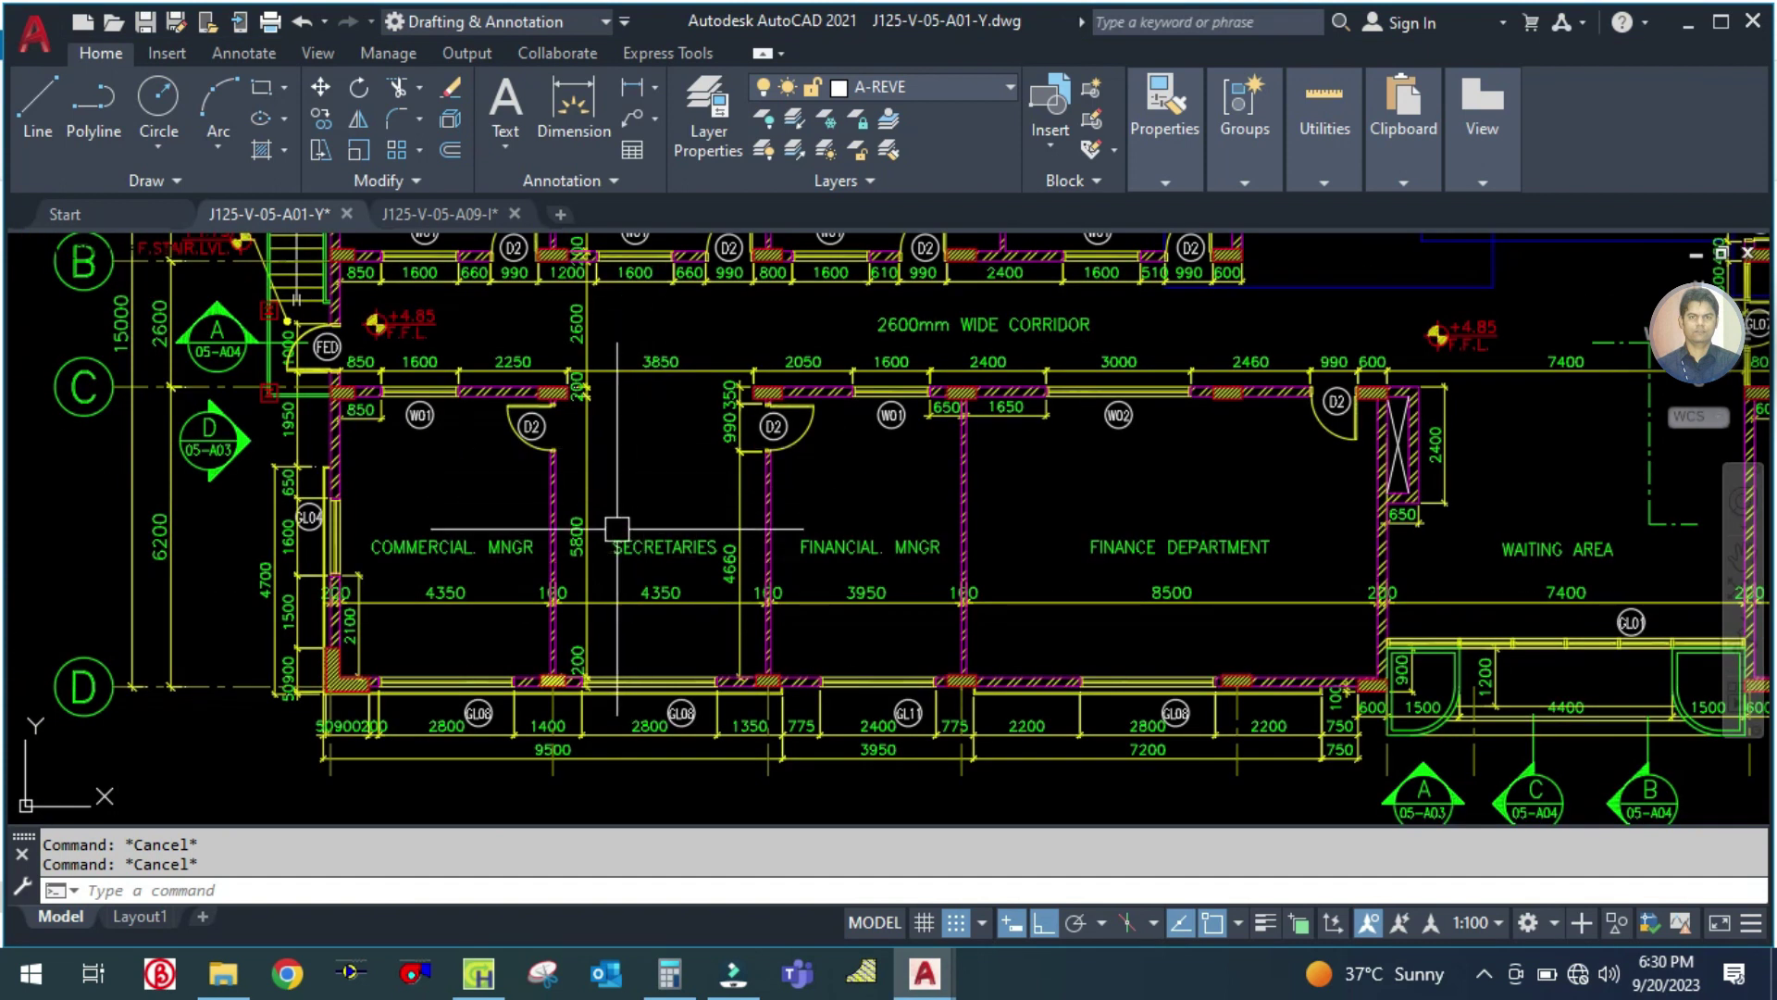
click(668, 972)
click(944, 505)
text(5.8)
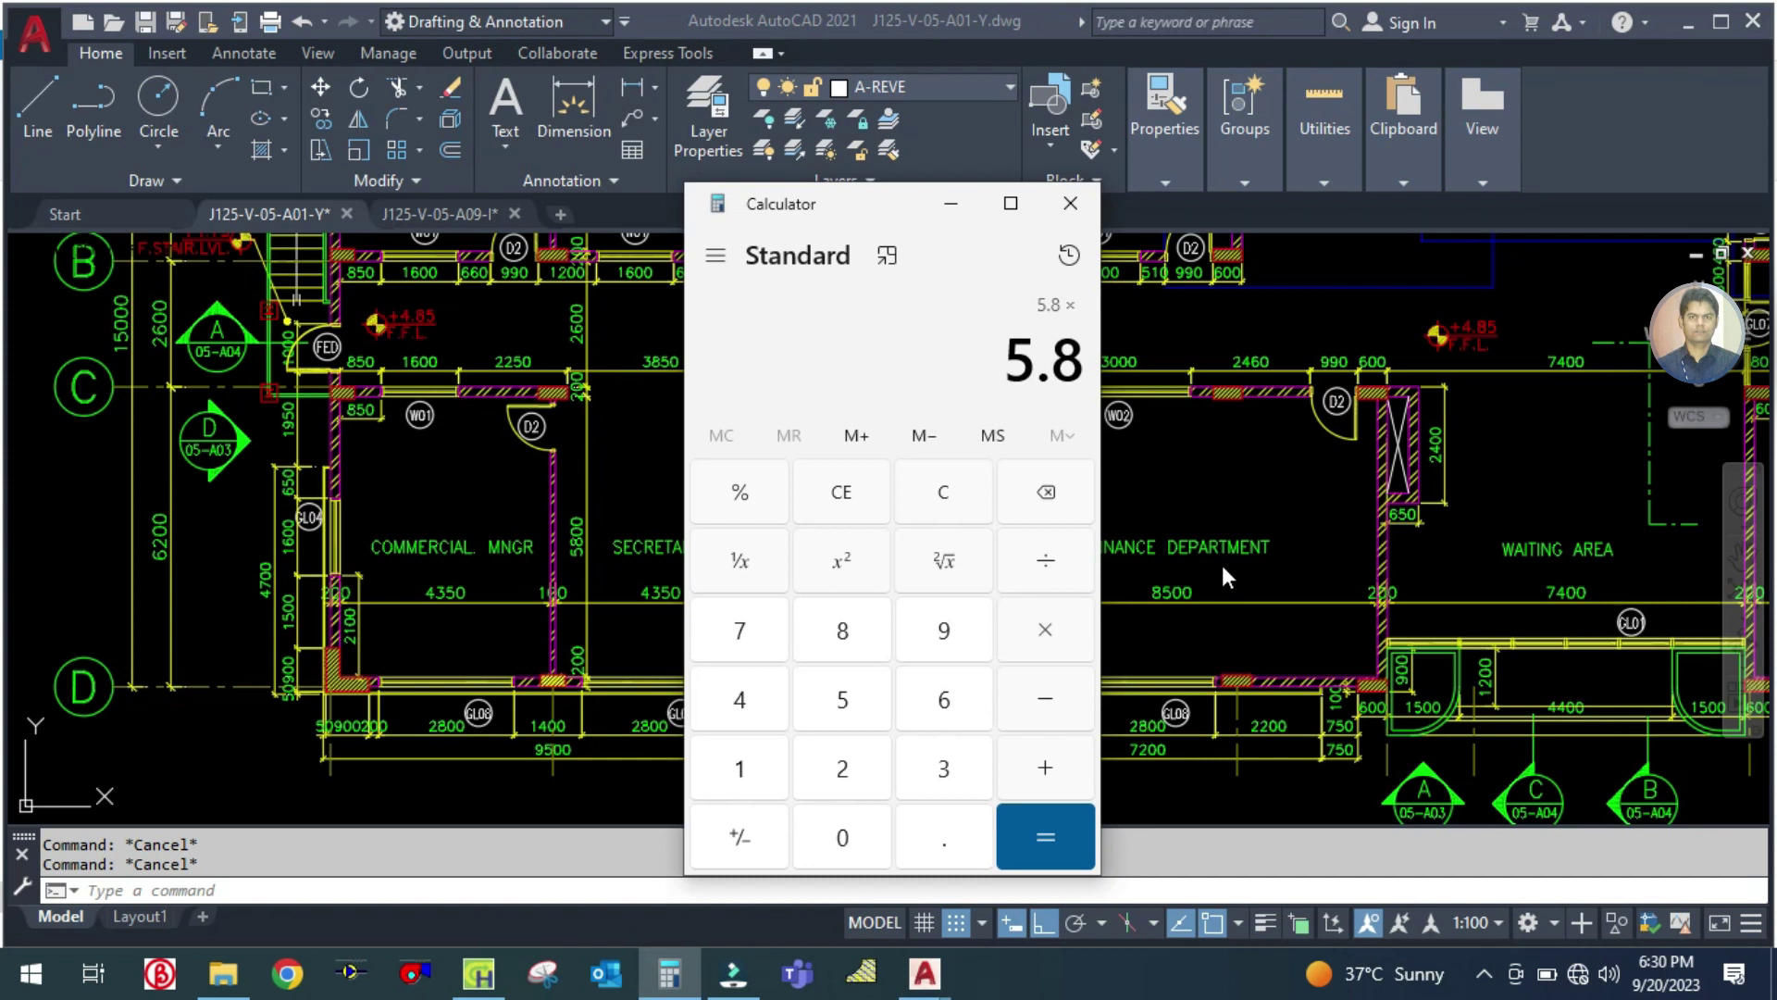
text(*4.3)
key(Return)
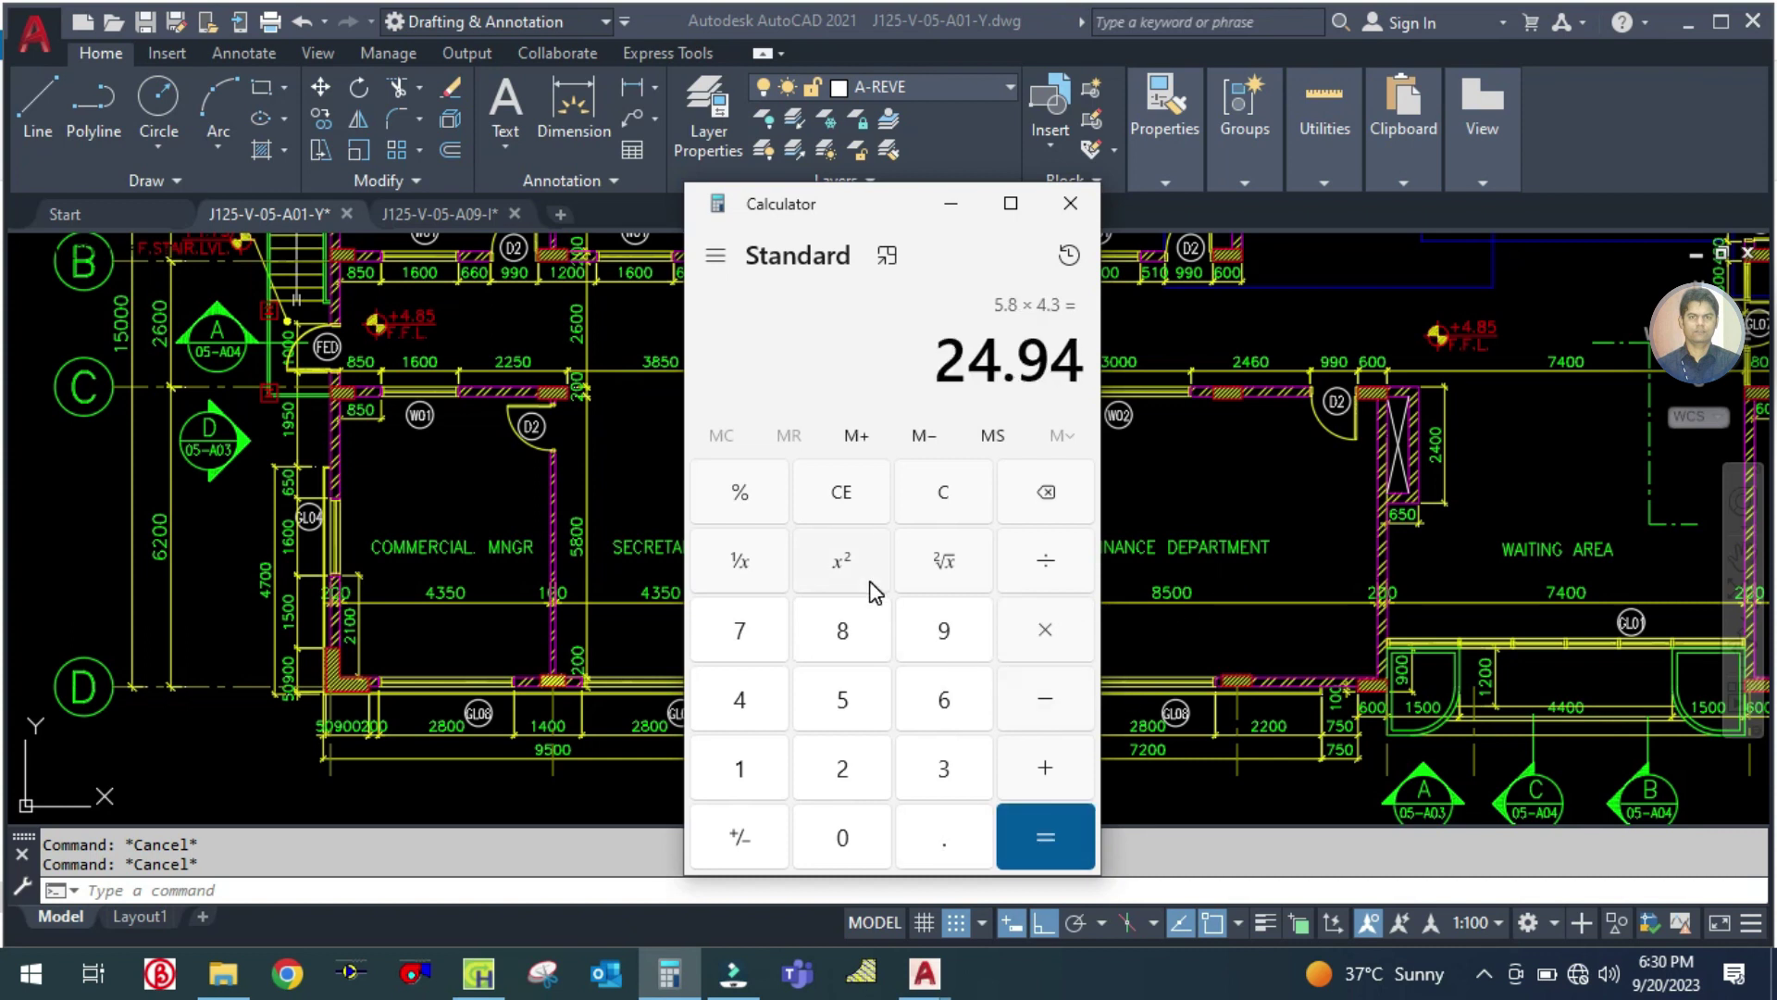
Step: Back in HAP, set the secretaries office's floor area to 24.94 m²
click(479, 973)
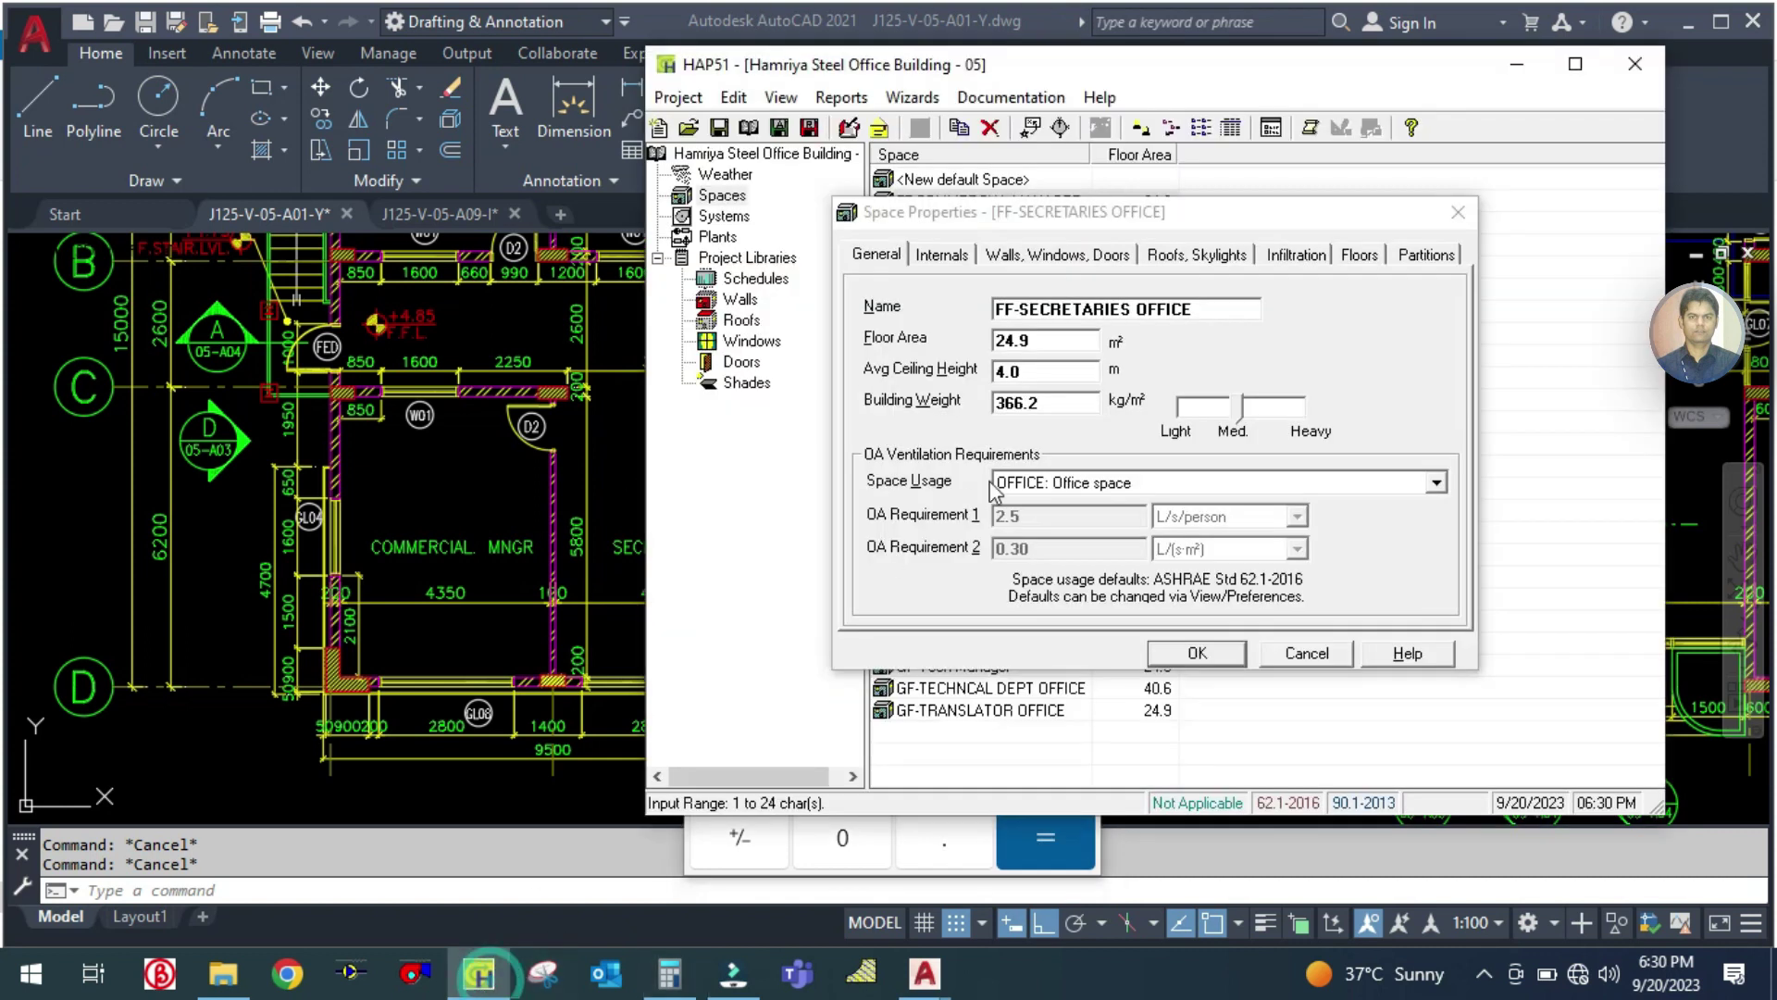
double_click(1056, 339)
text(24.94)
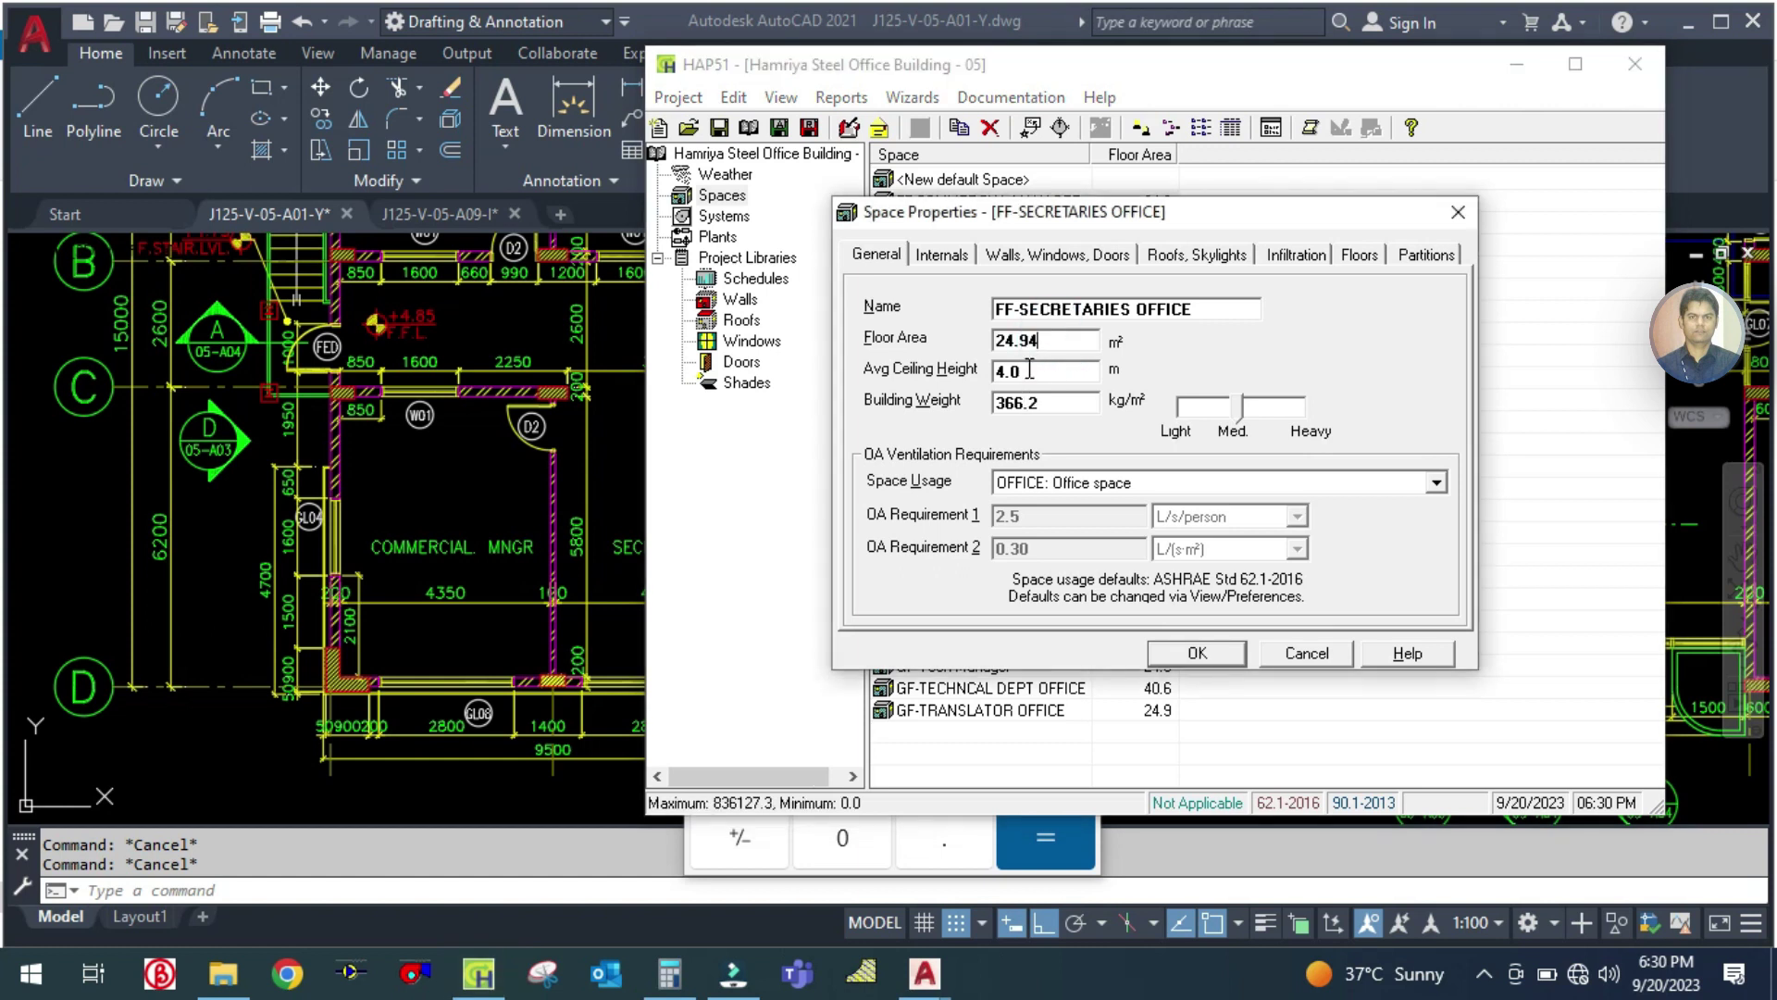
Step: Check the secretaries' seating on the AutoCAD furniture layout, and in HAP set the office's occupancy to 4 people
double_click(1030, 372)
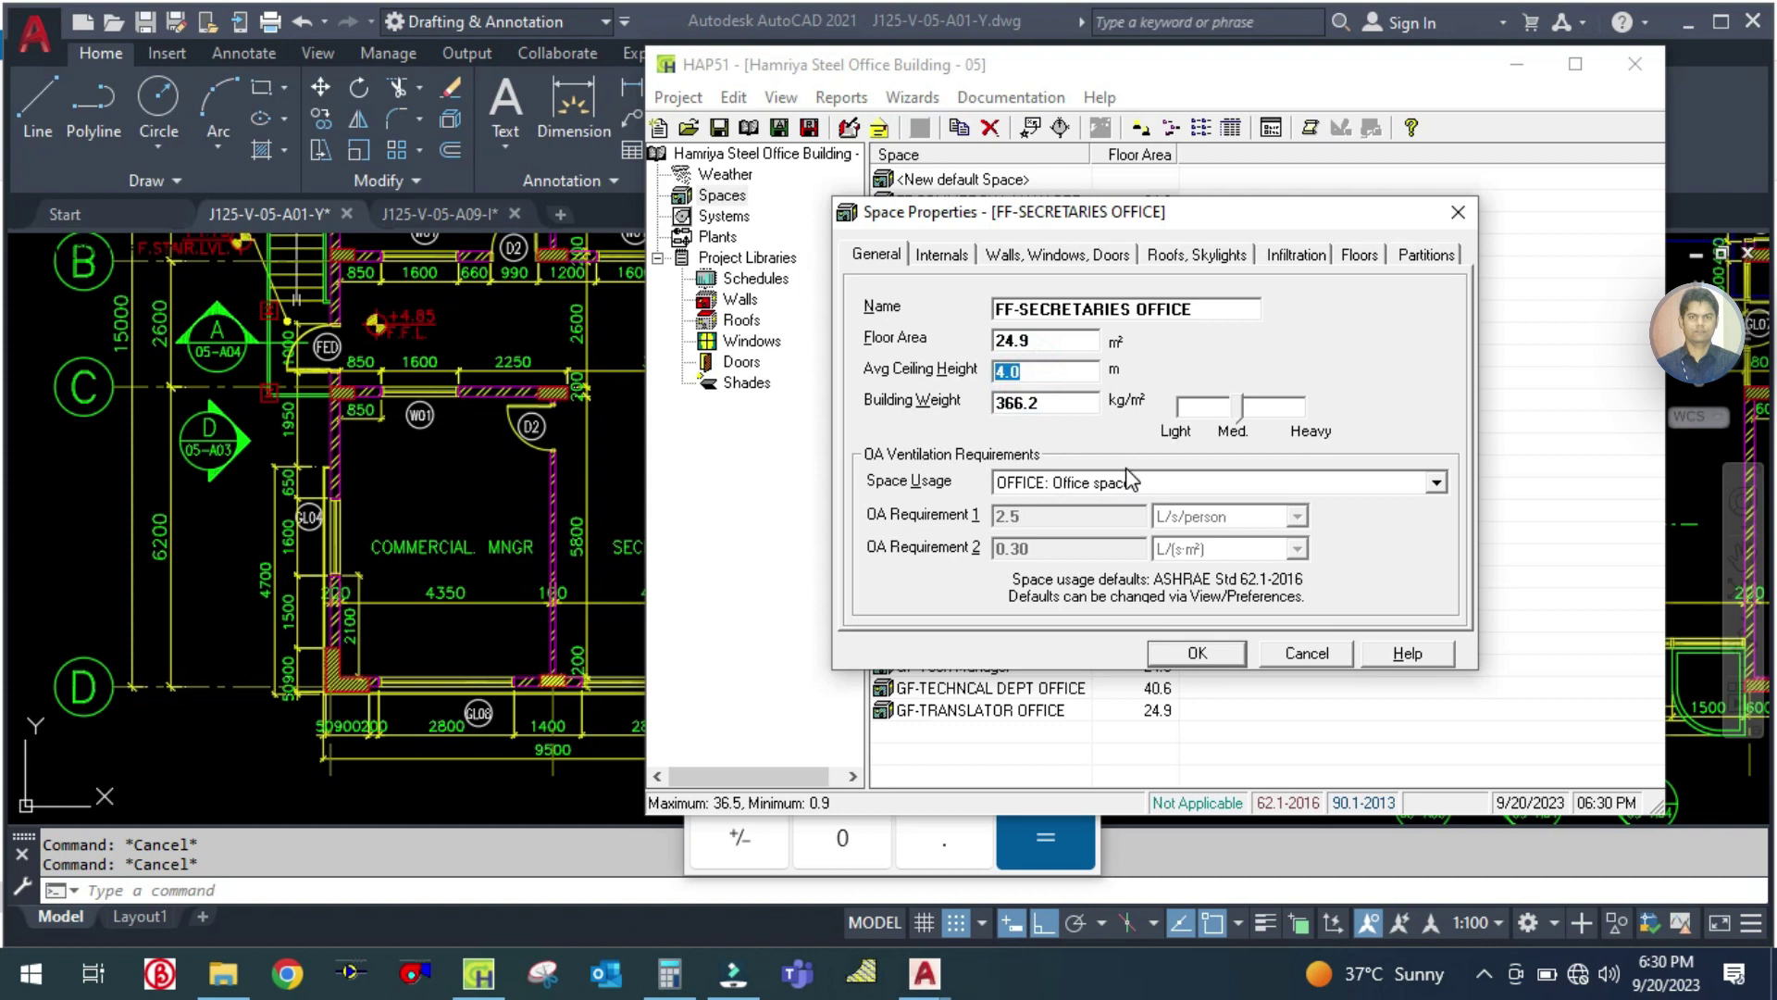
click(938, 255)
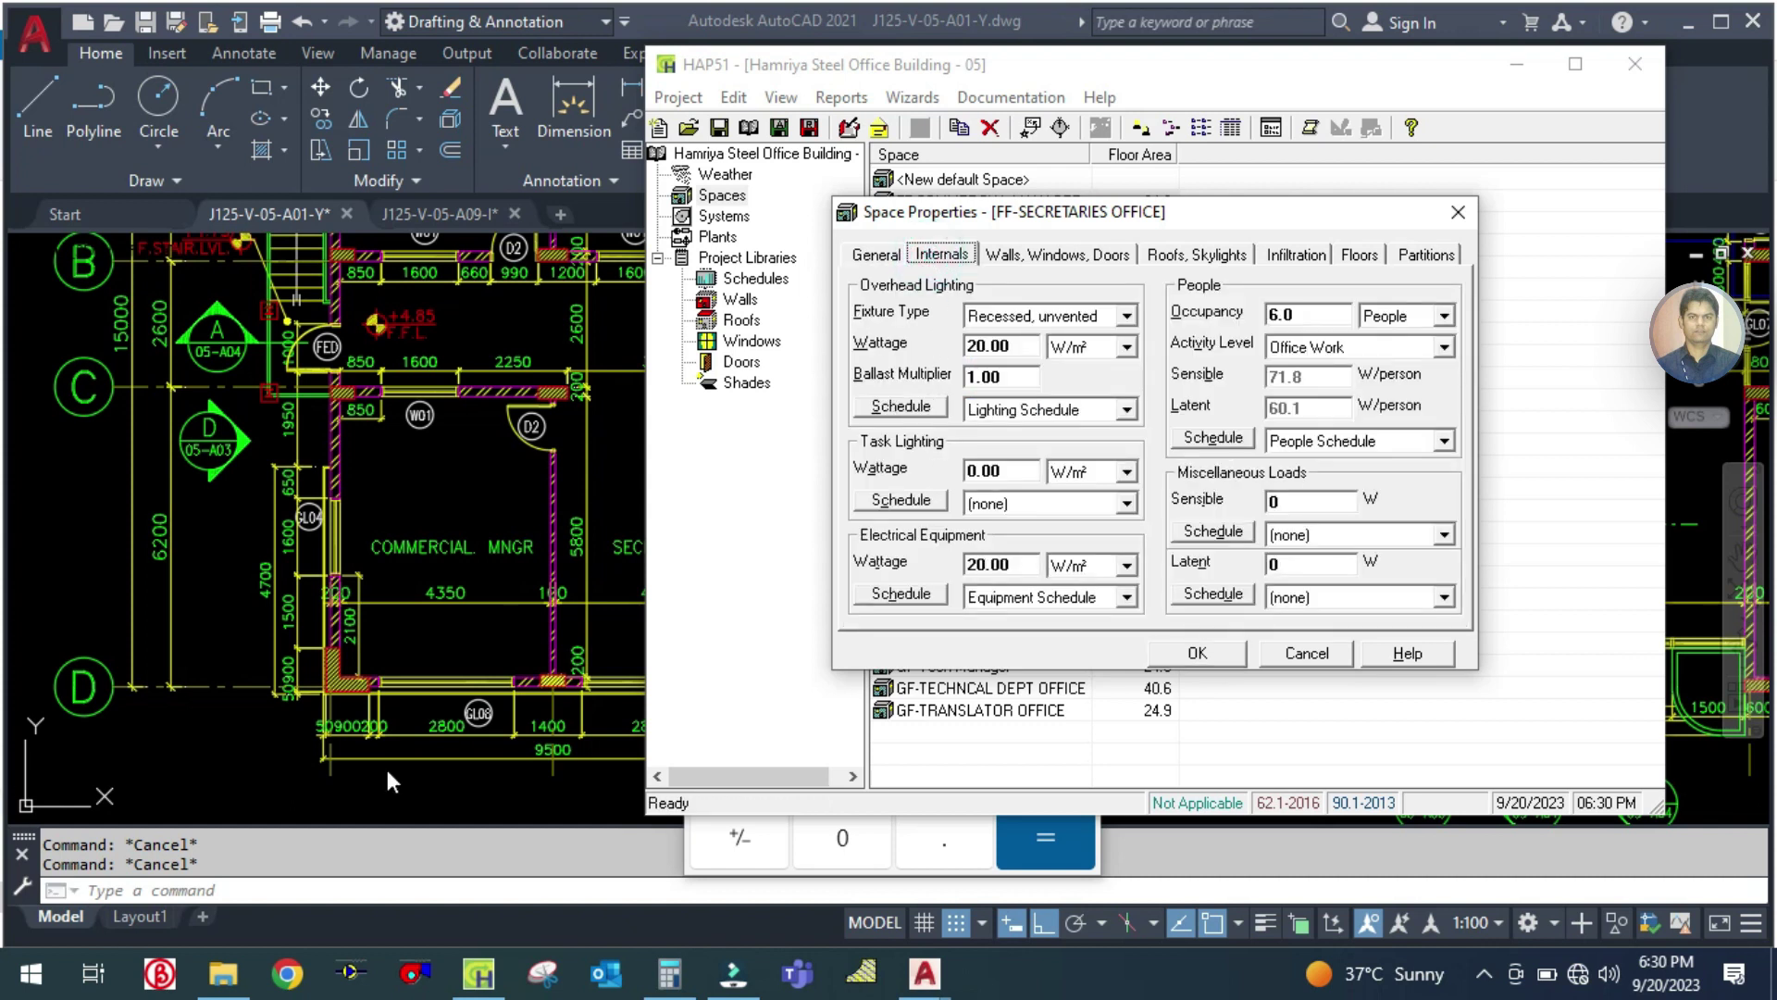
click(315, 709)
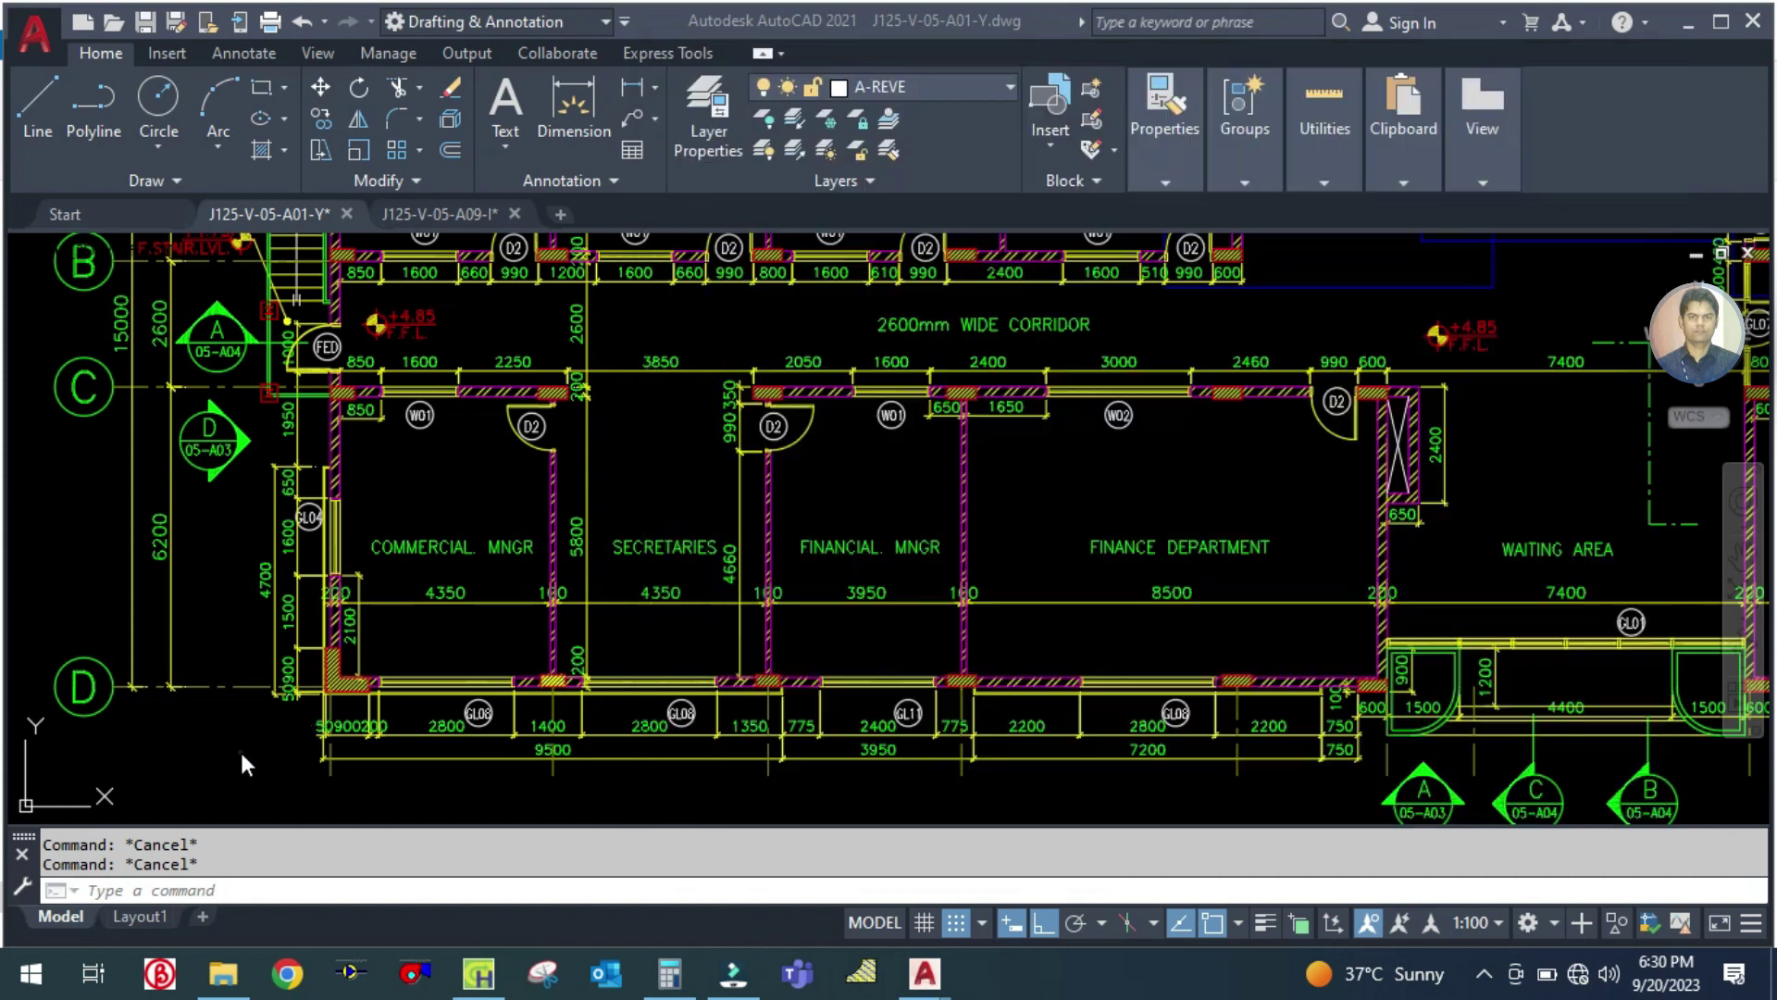
click(435, 212)
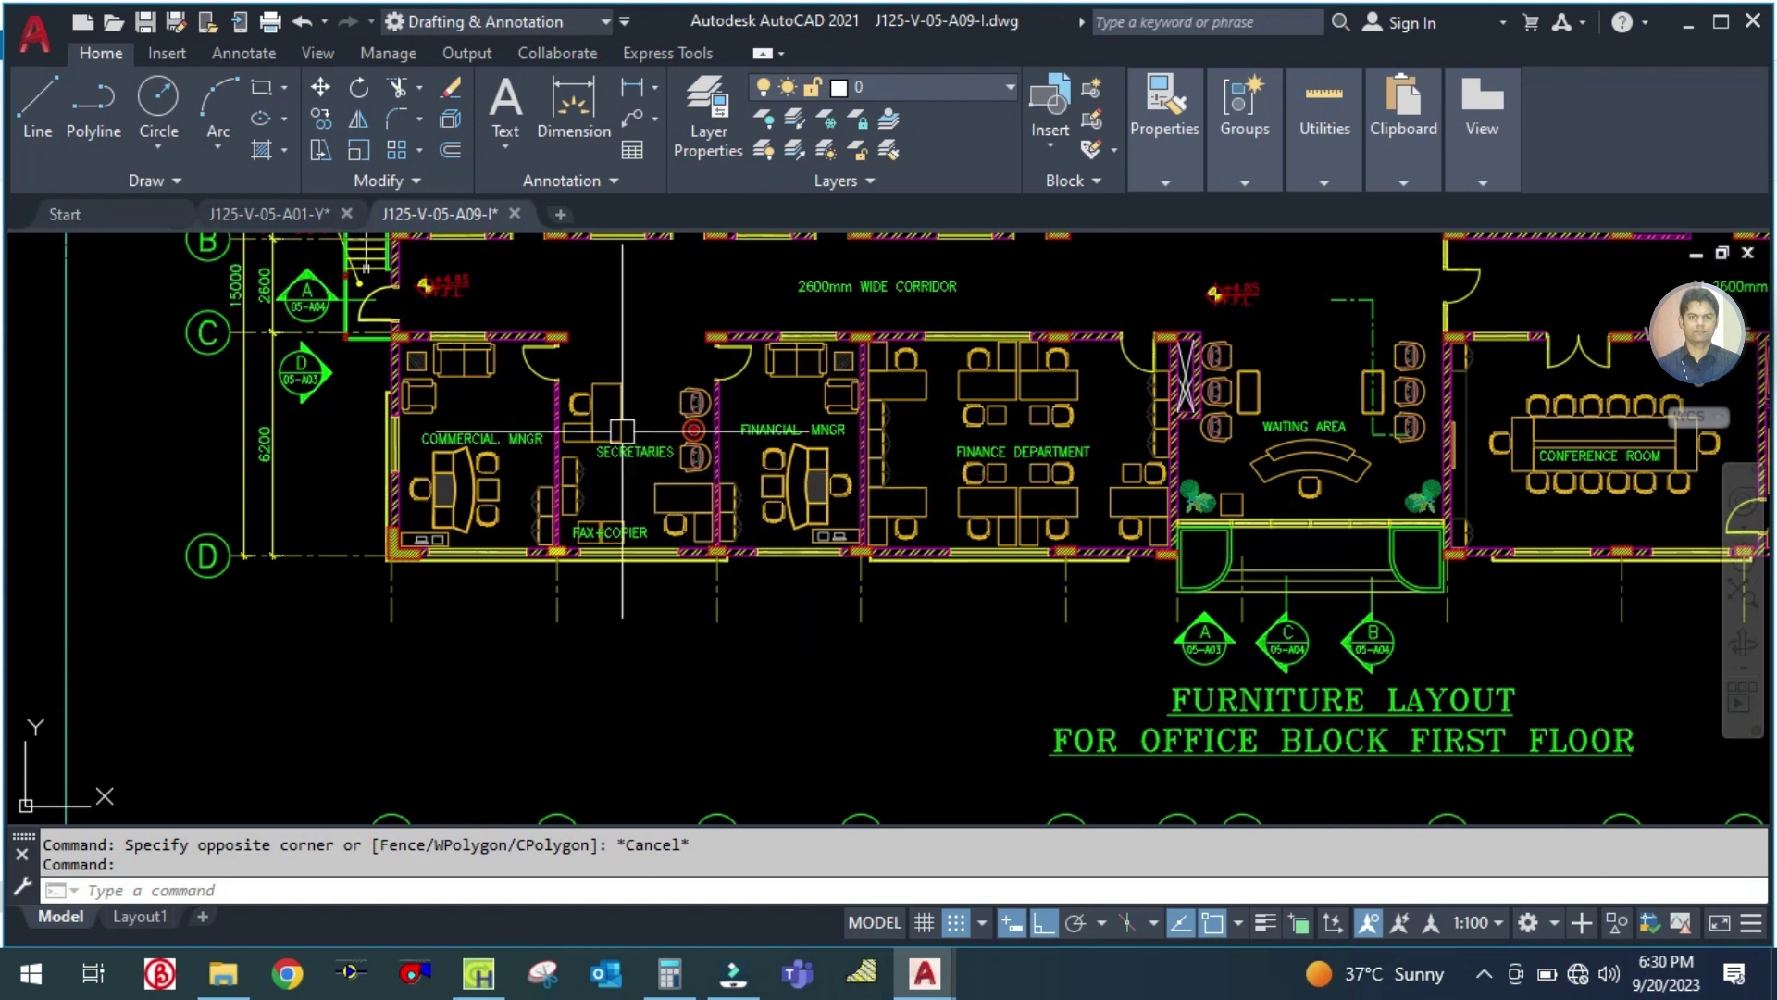
scroll(622, 430, up, 5)
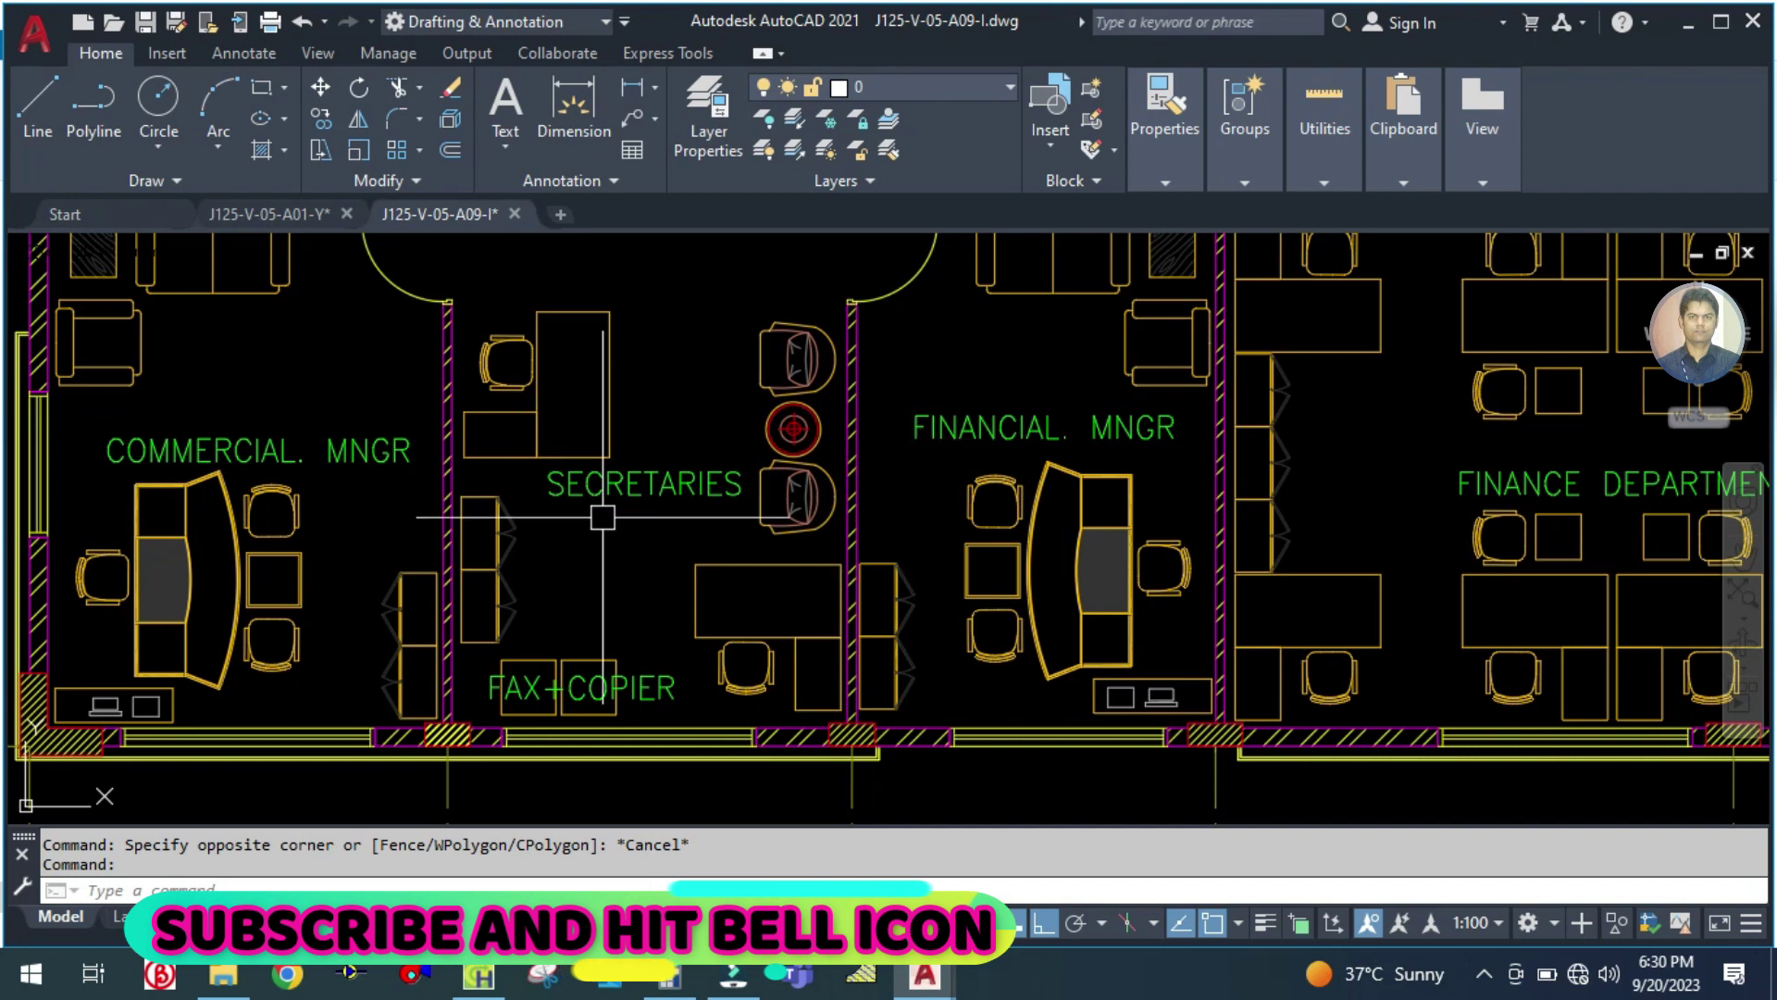
click(479, 974)
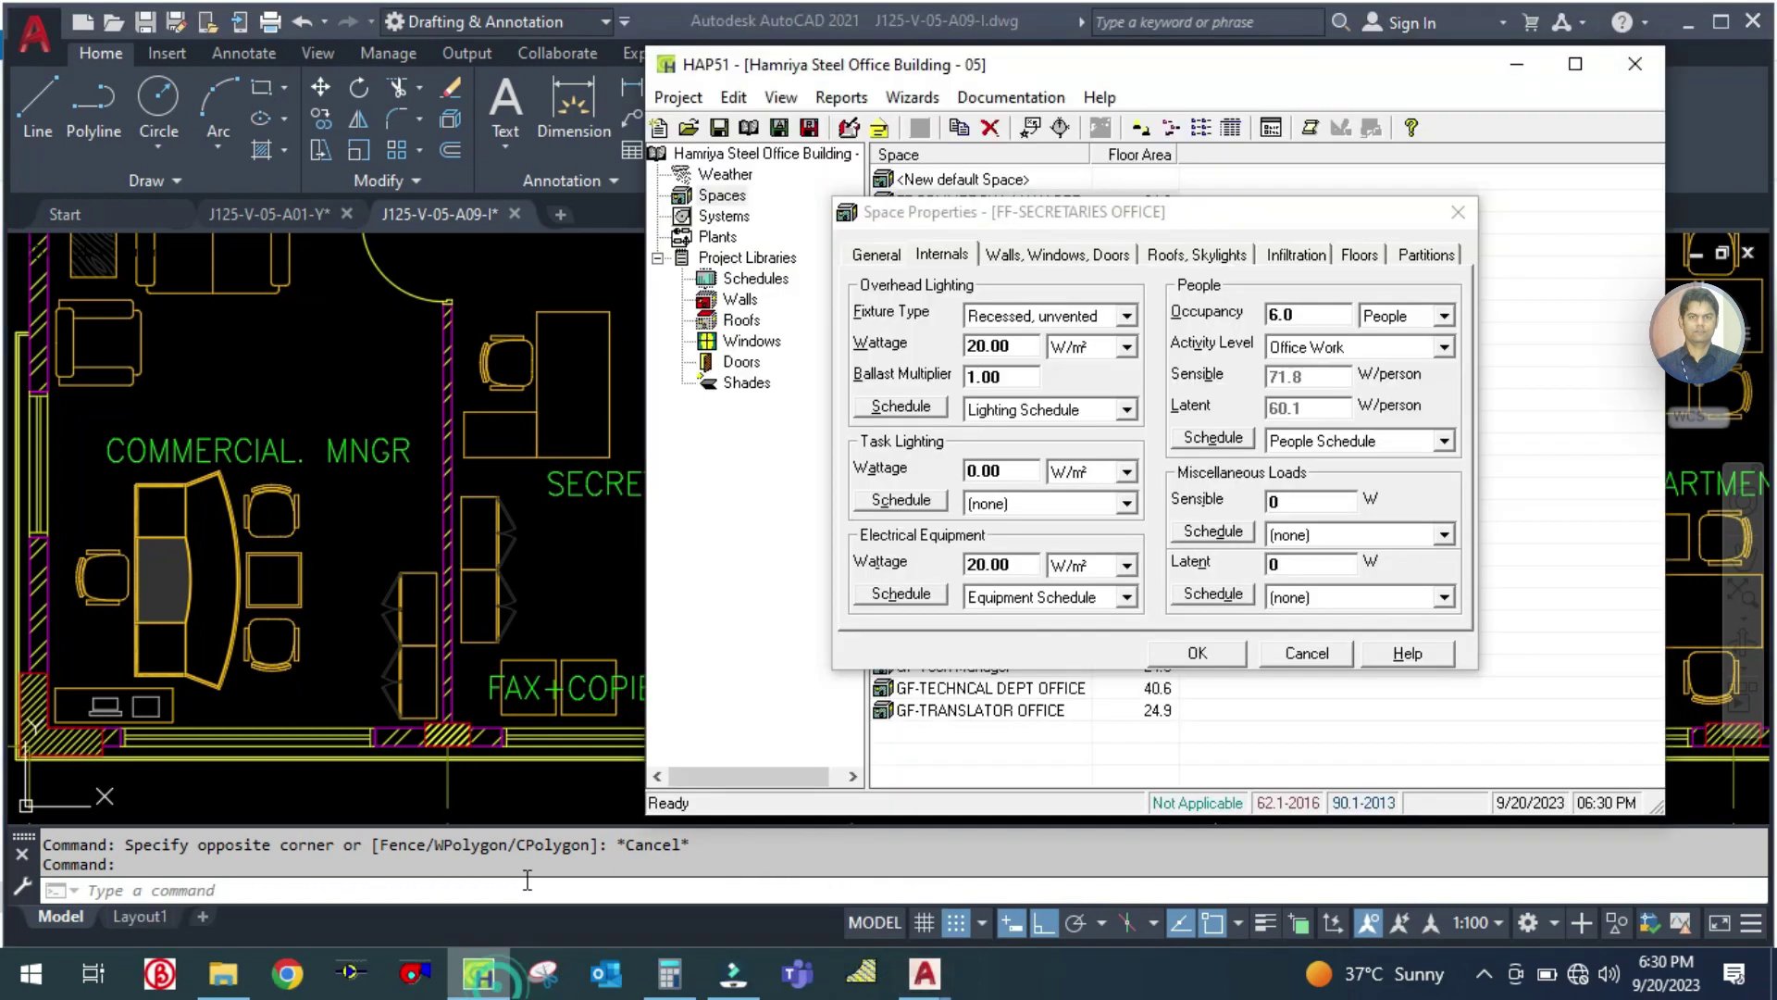
double_click(1325, 315)
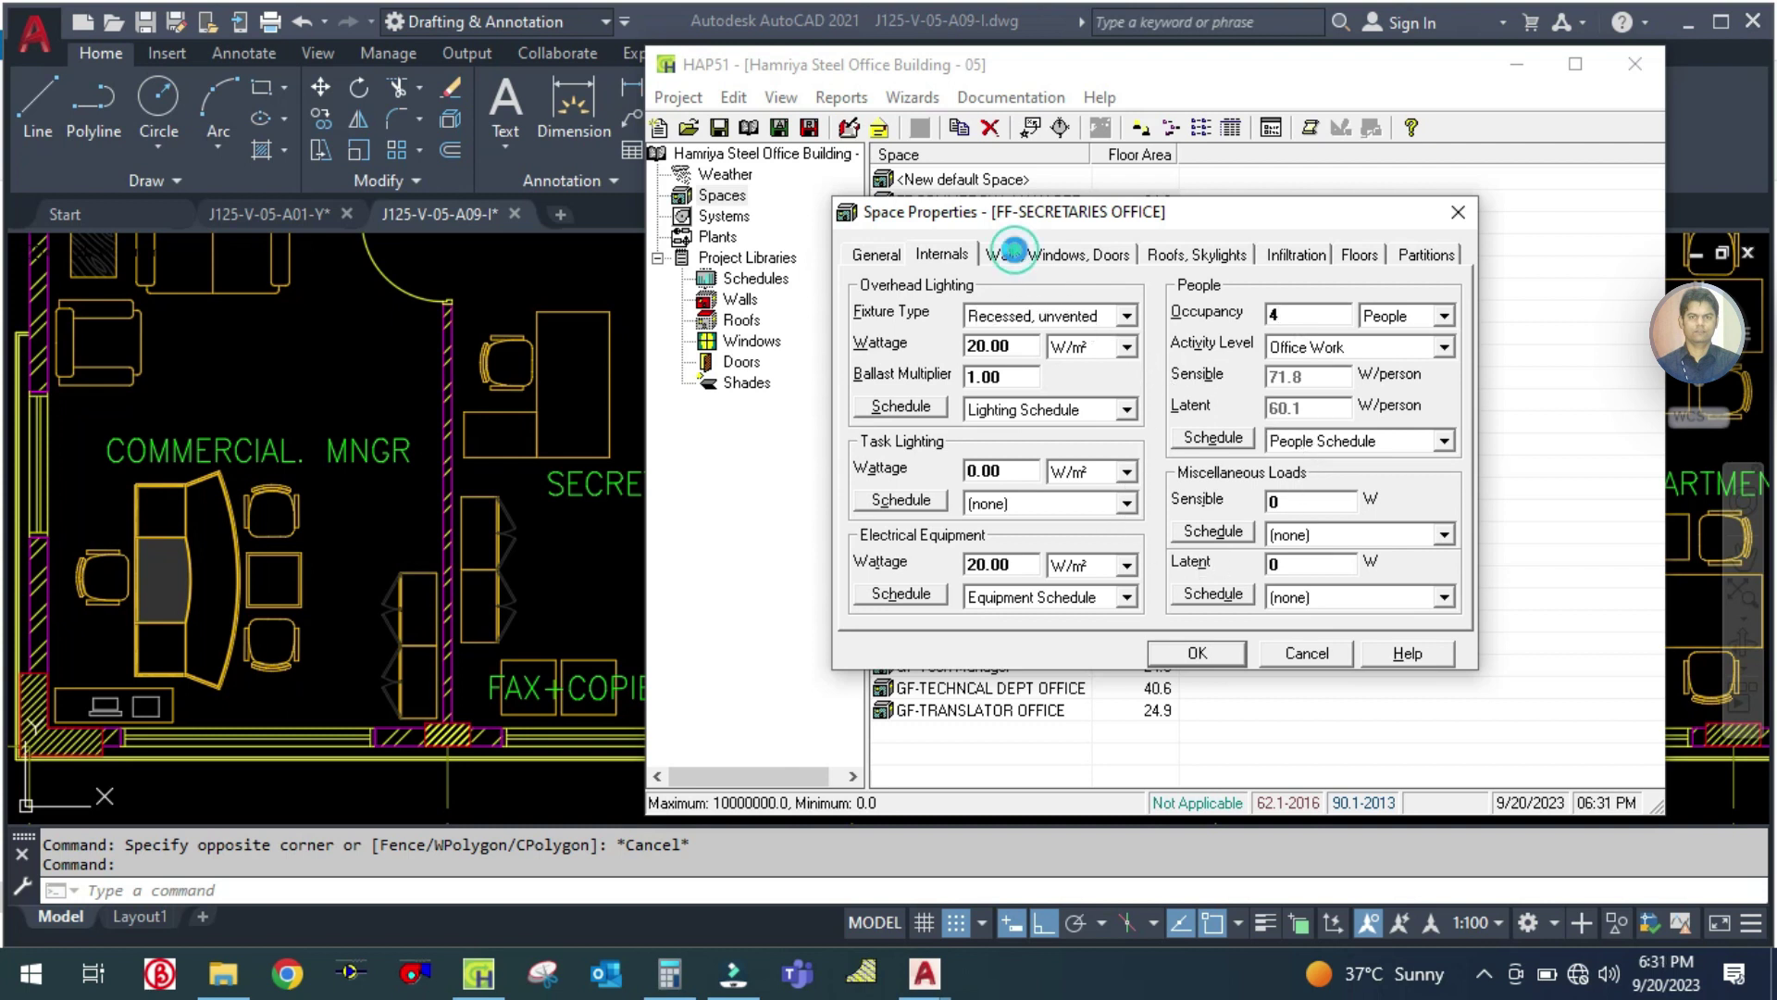
Step: Remove the west wall exposure from the secretaries office by setting exposure 2 to not used
click(1018, 255)
click(940, 400)
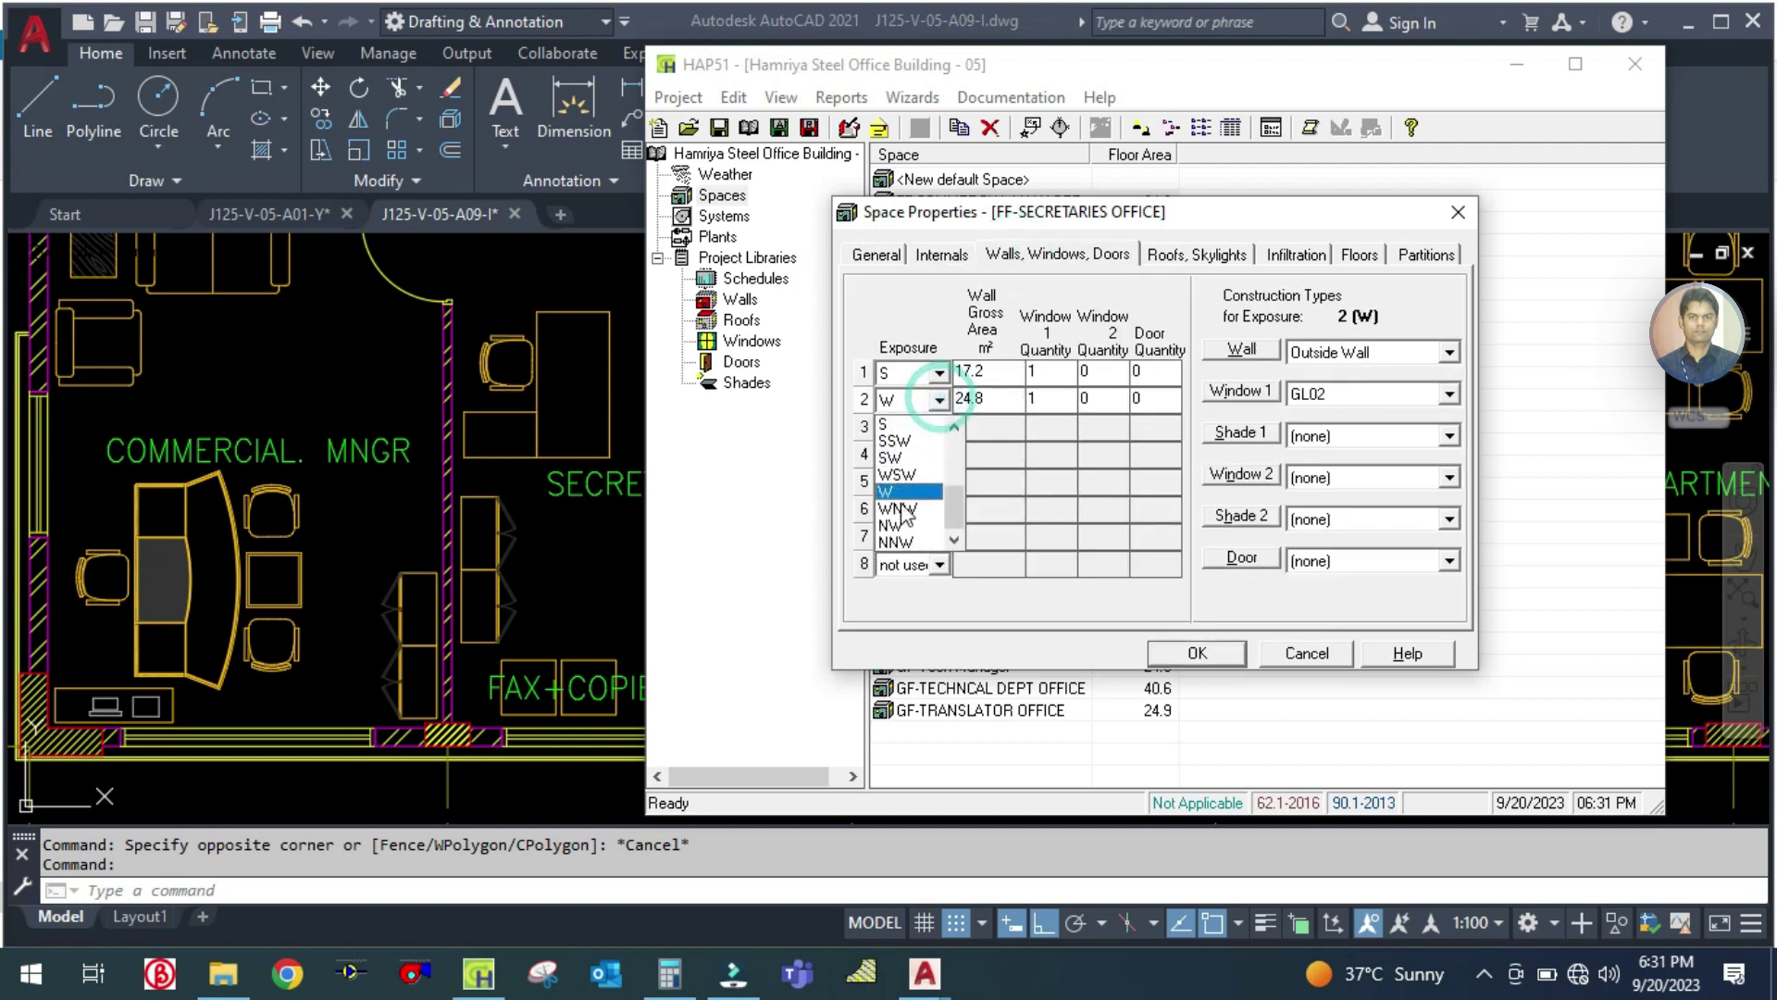
click(905, 428)
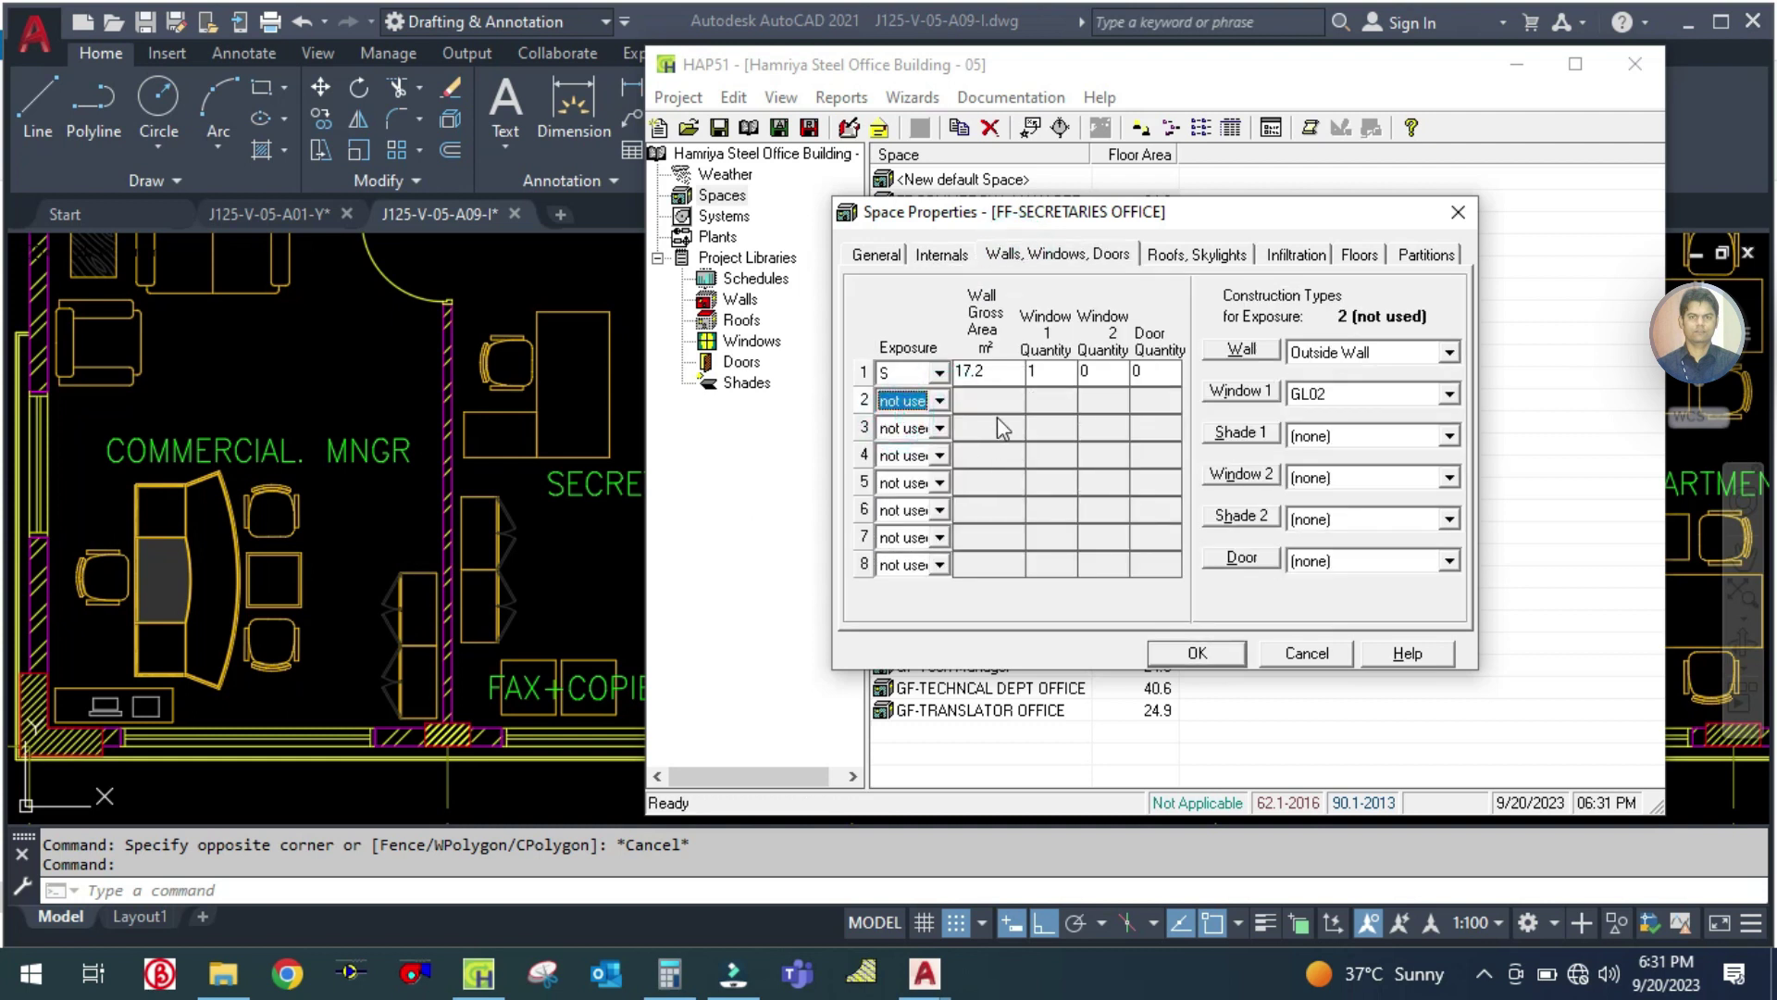
Step: Read the secretaries' room width on the AutoCAD floor plan and multiply 4.3 × 4 in Calculator for its outside wall area
click(553, 593)
scroll(574, 583, down, 4)
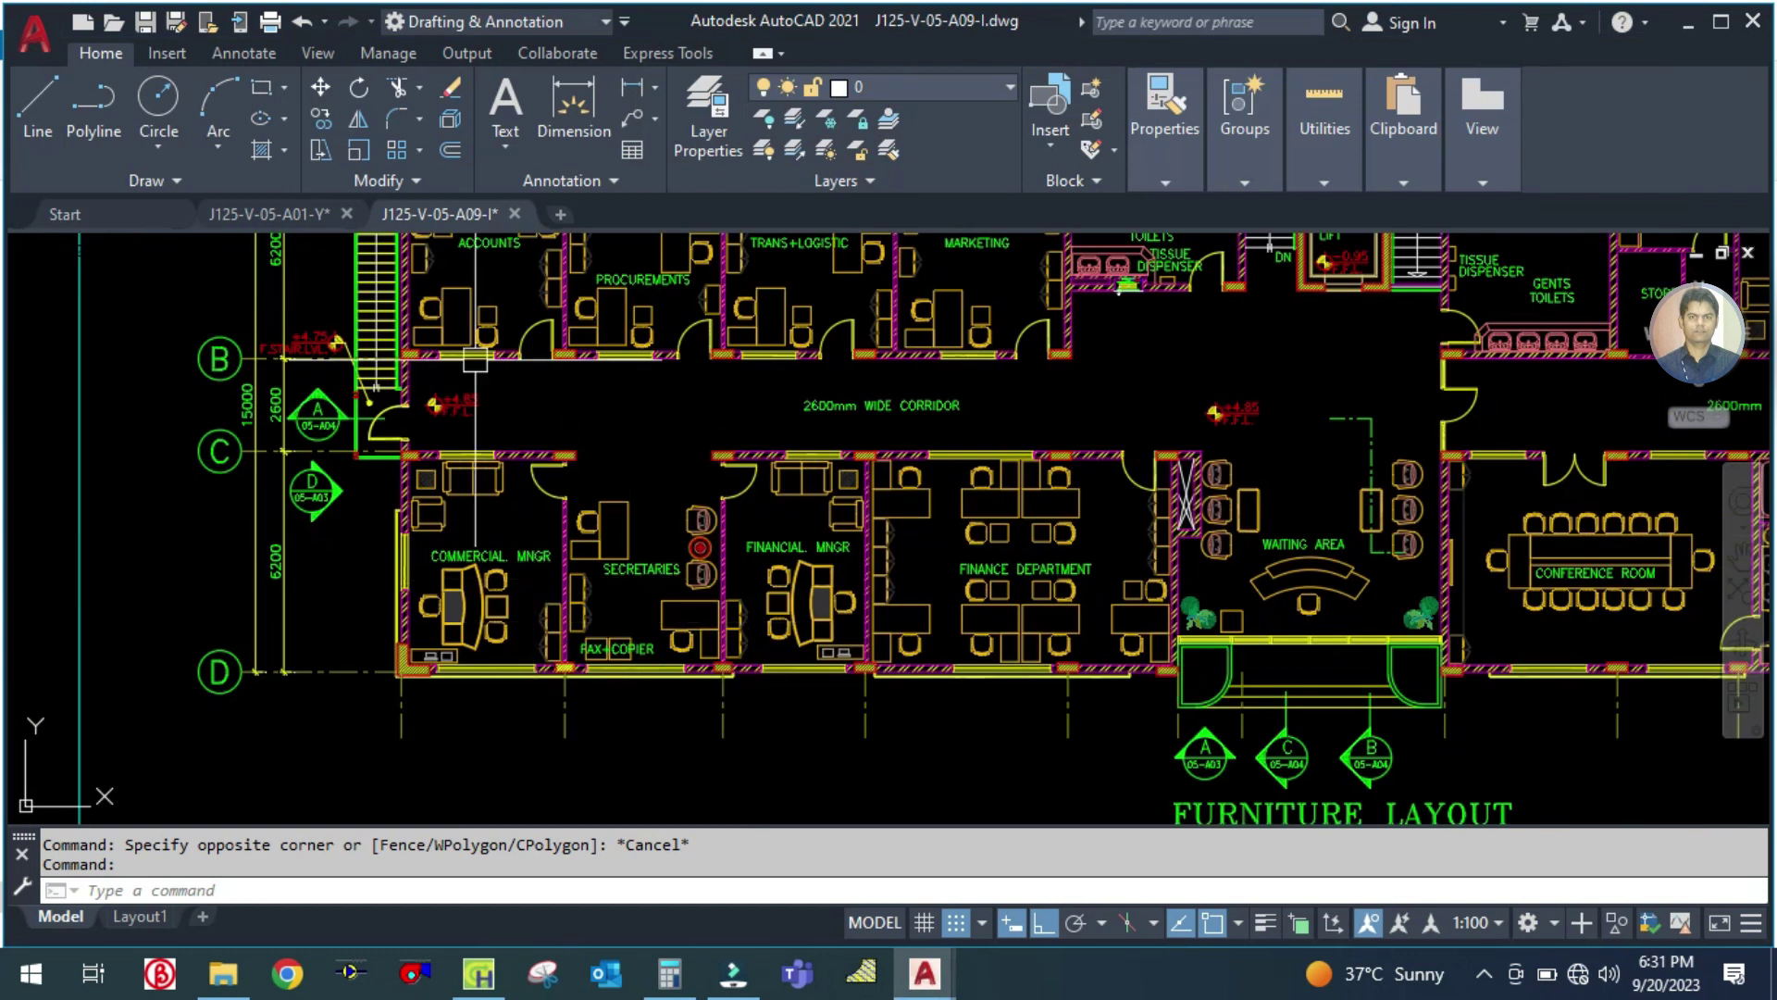
click(302, 214)
scroll(639, 625, up, 3)
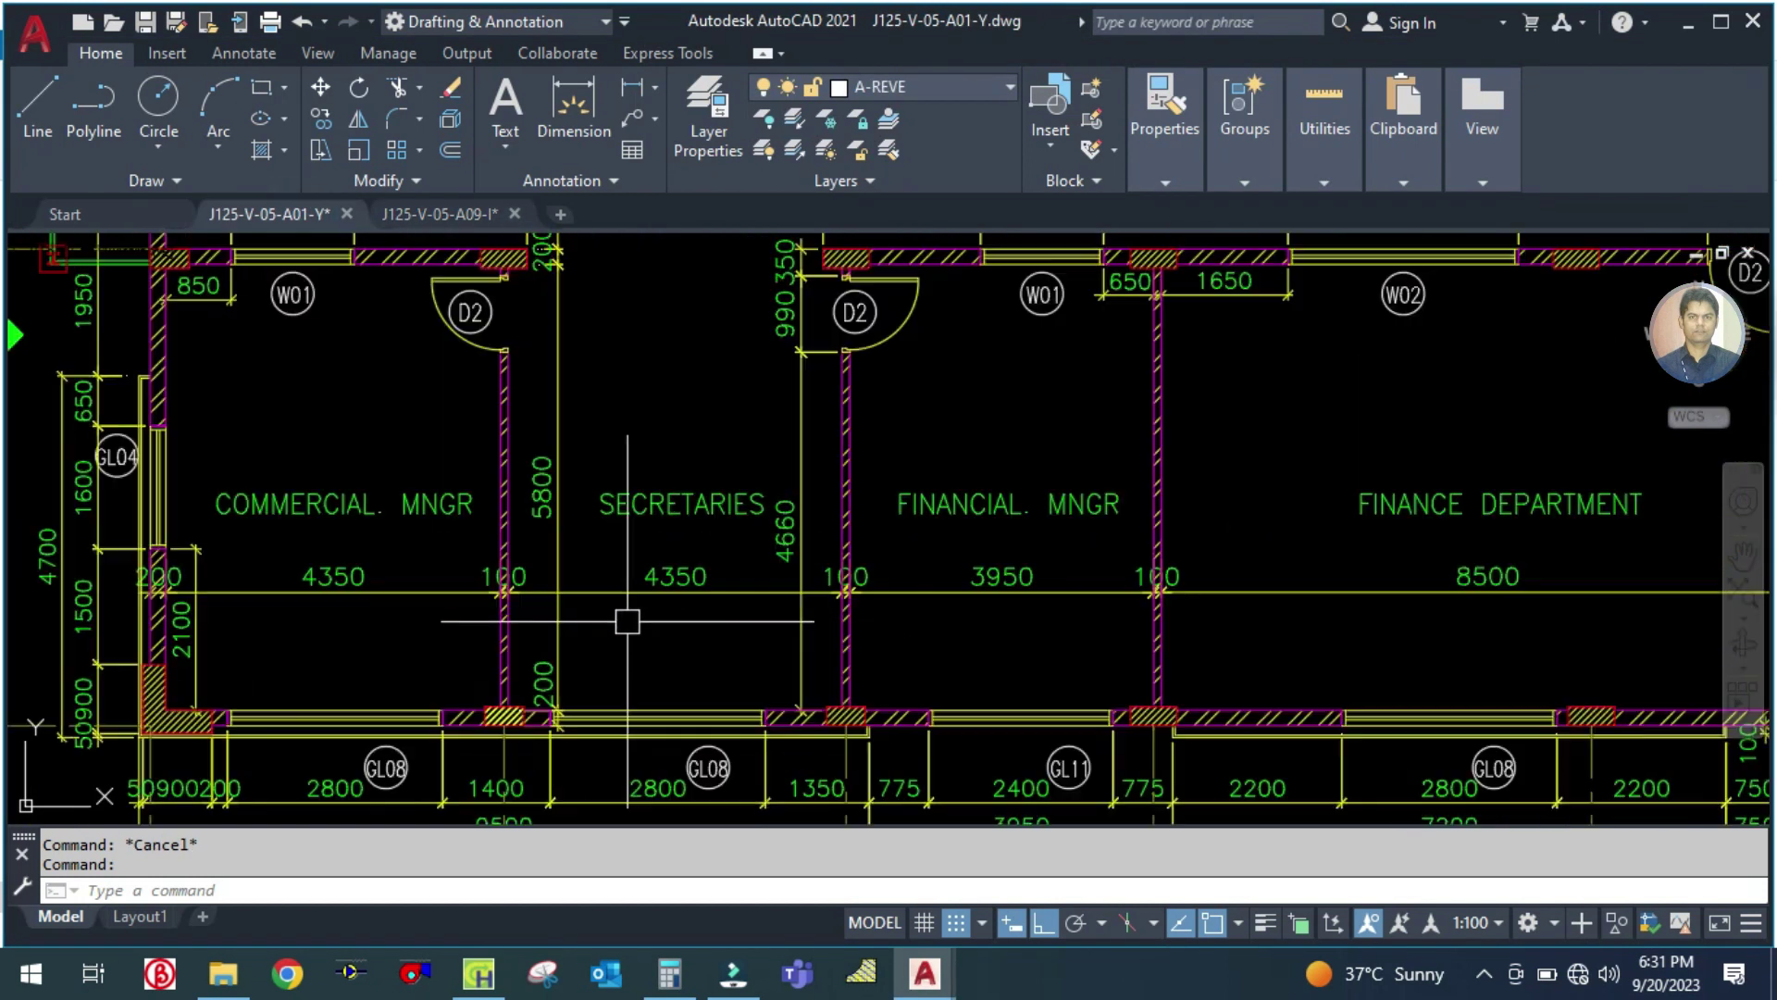
scroll(673, 647, down, 3)
click(670, 972)
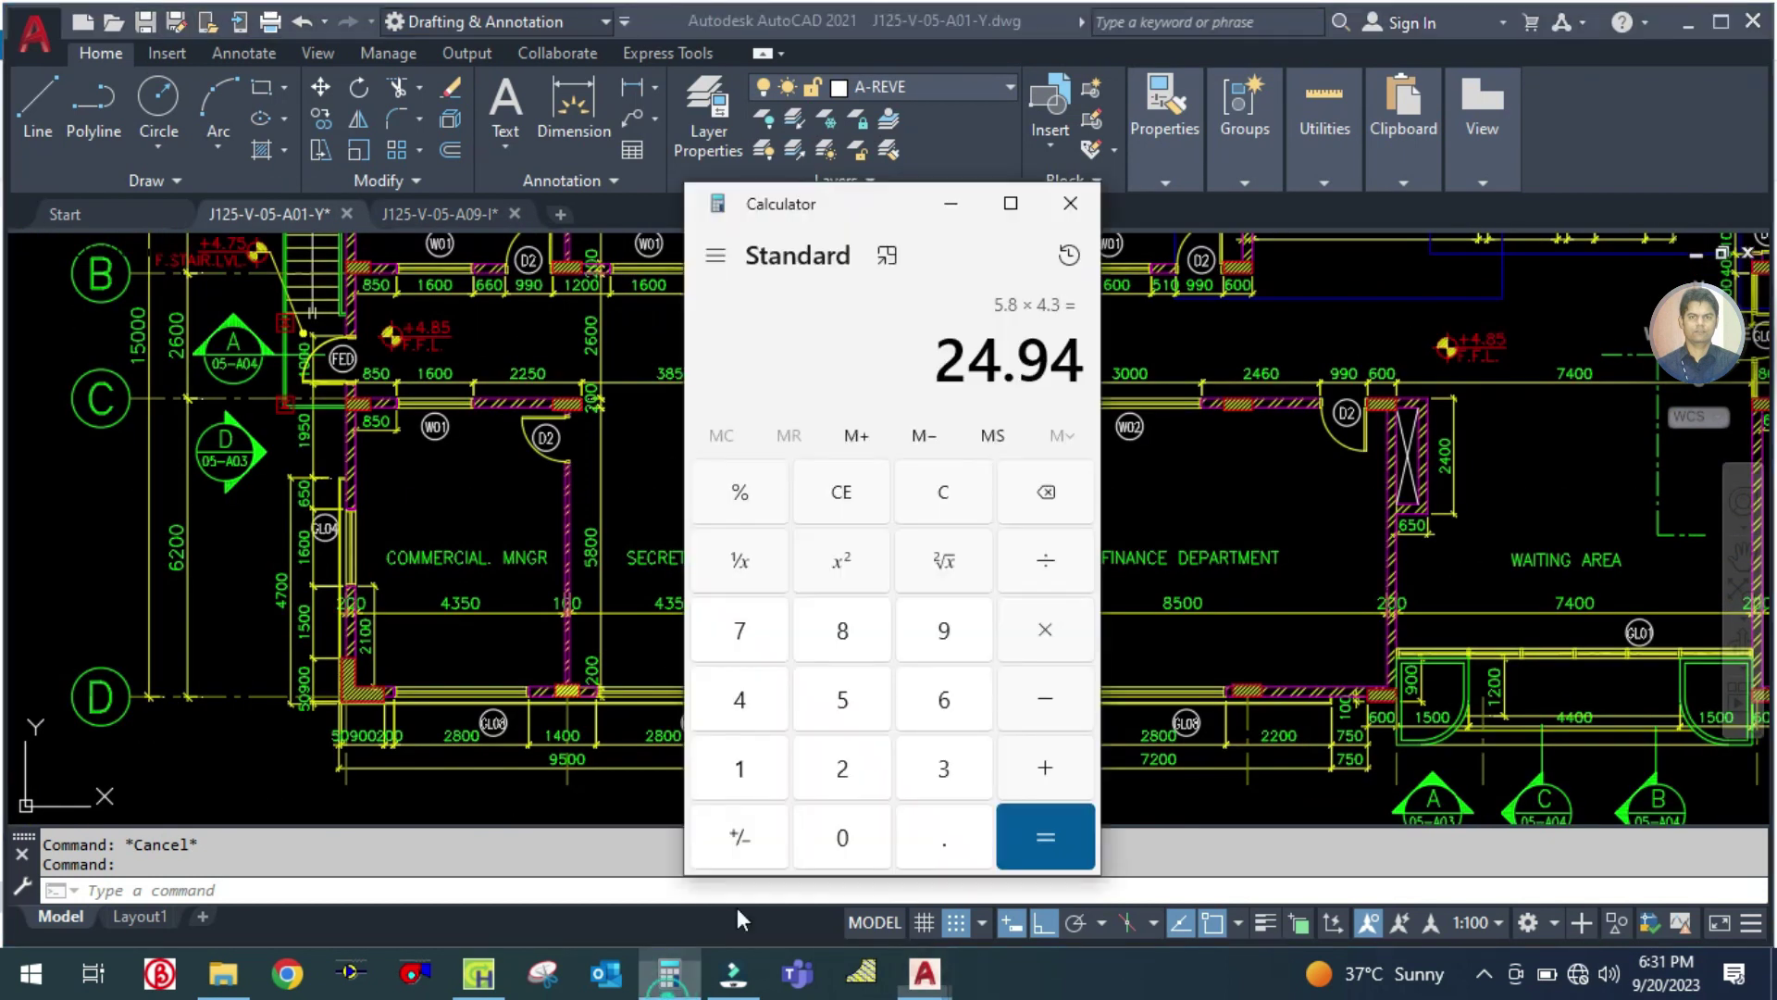
click(963, 491)
text(43)
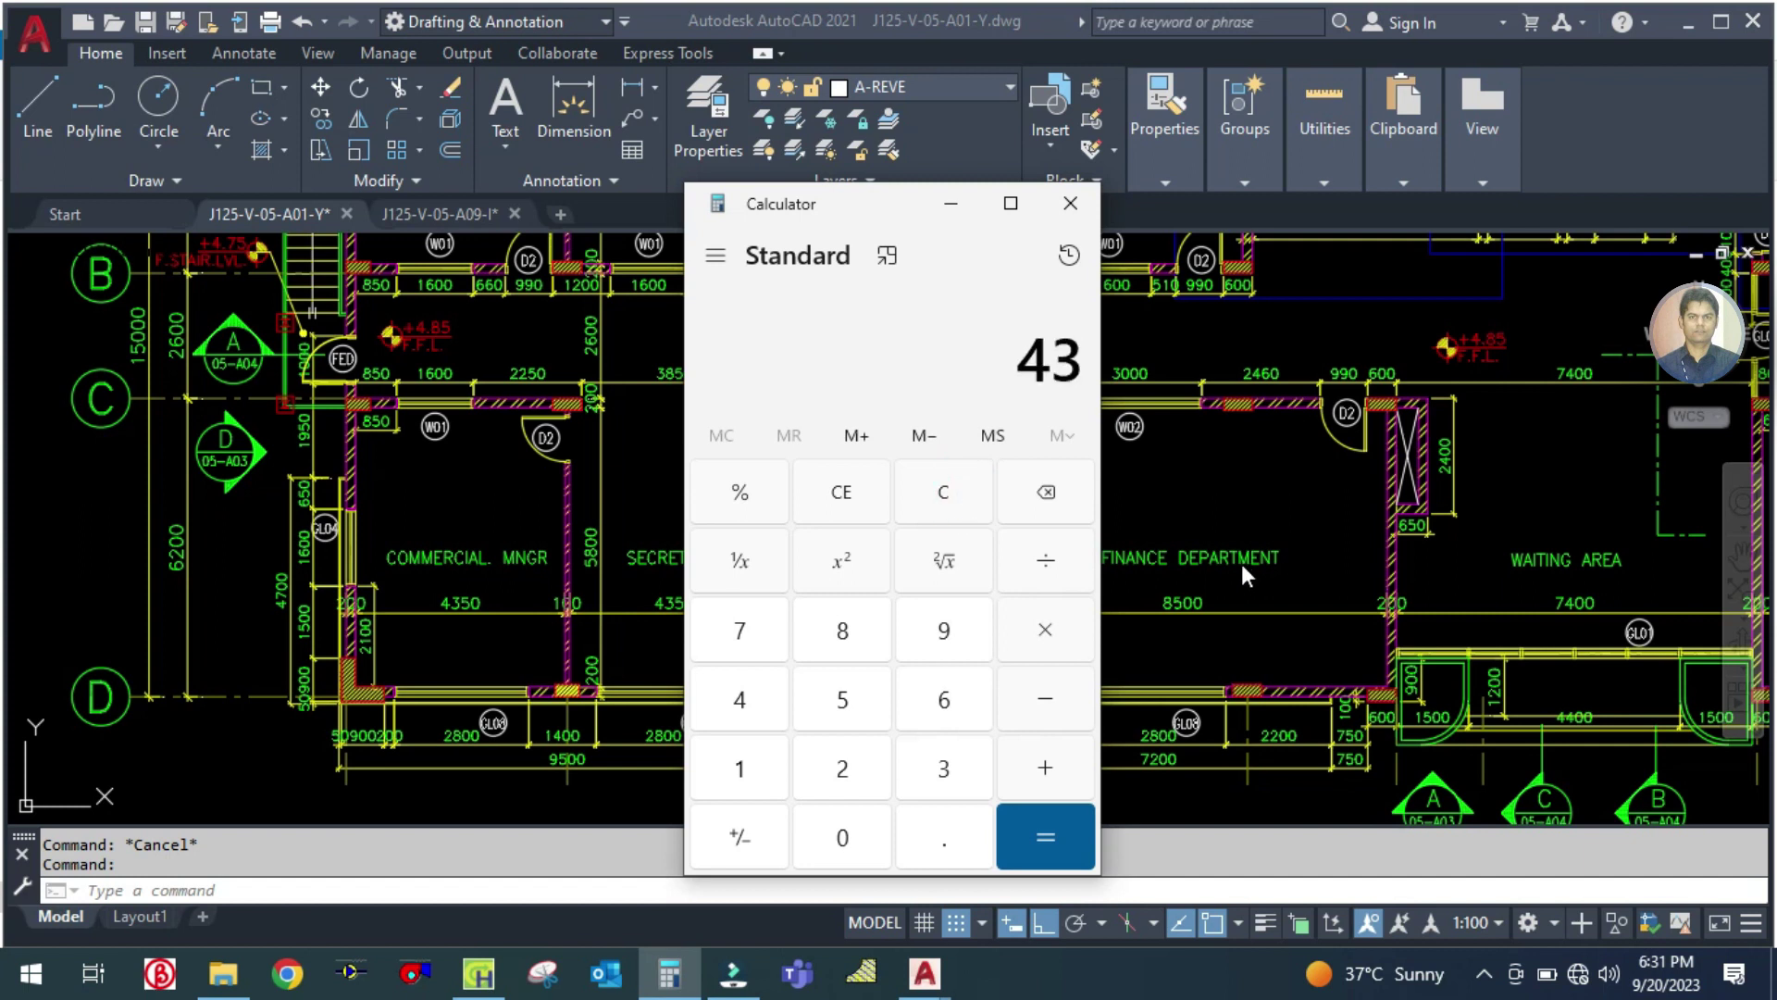
key(Escape)
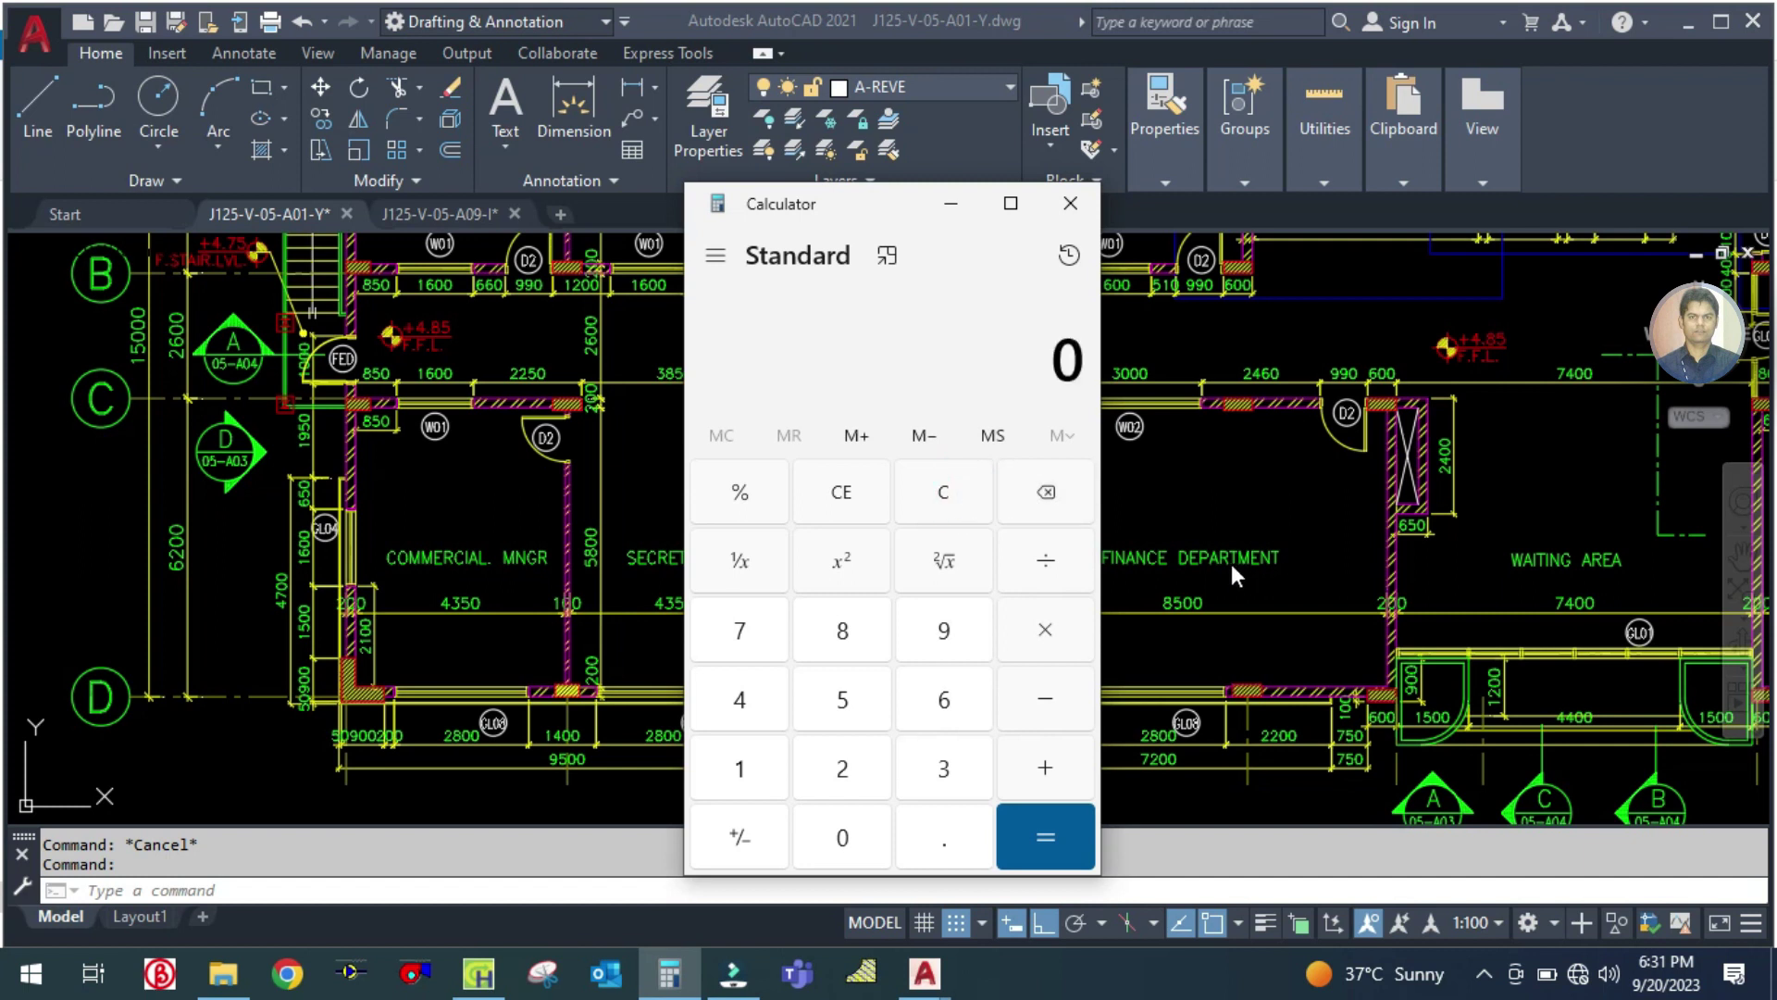
text(4.3)
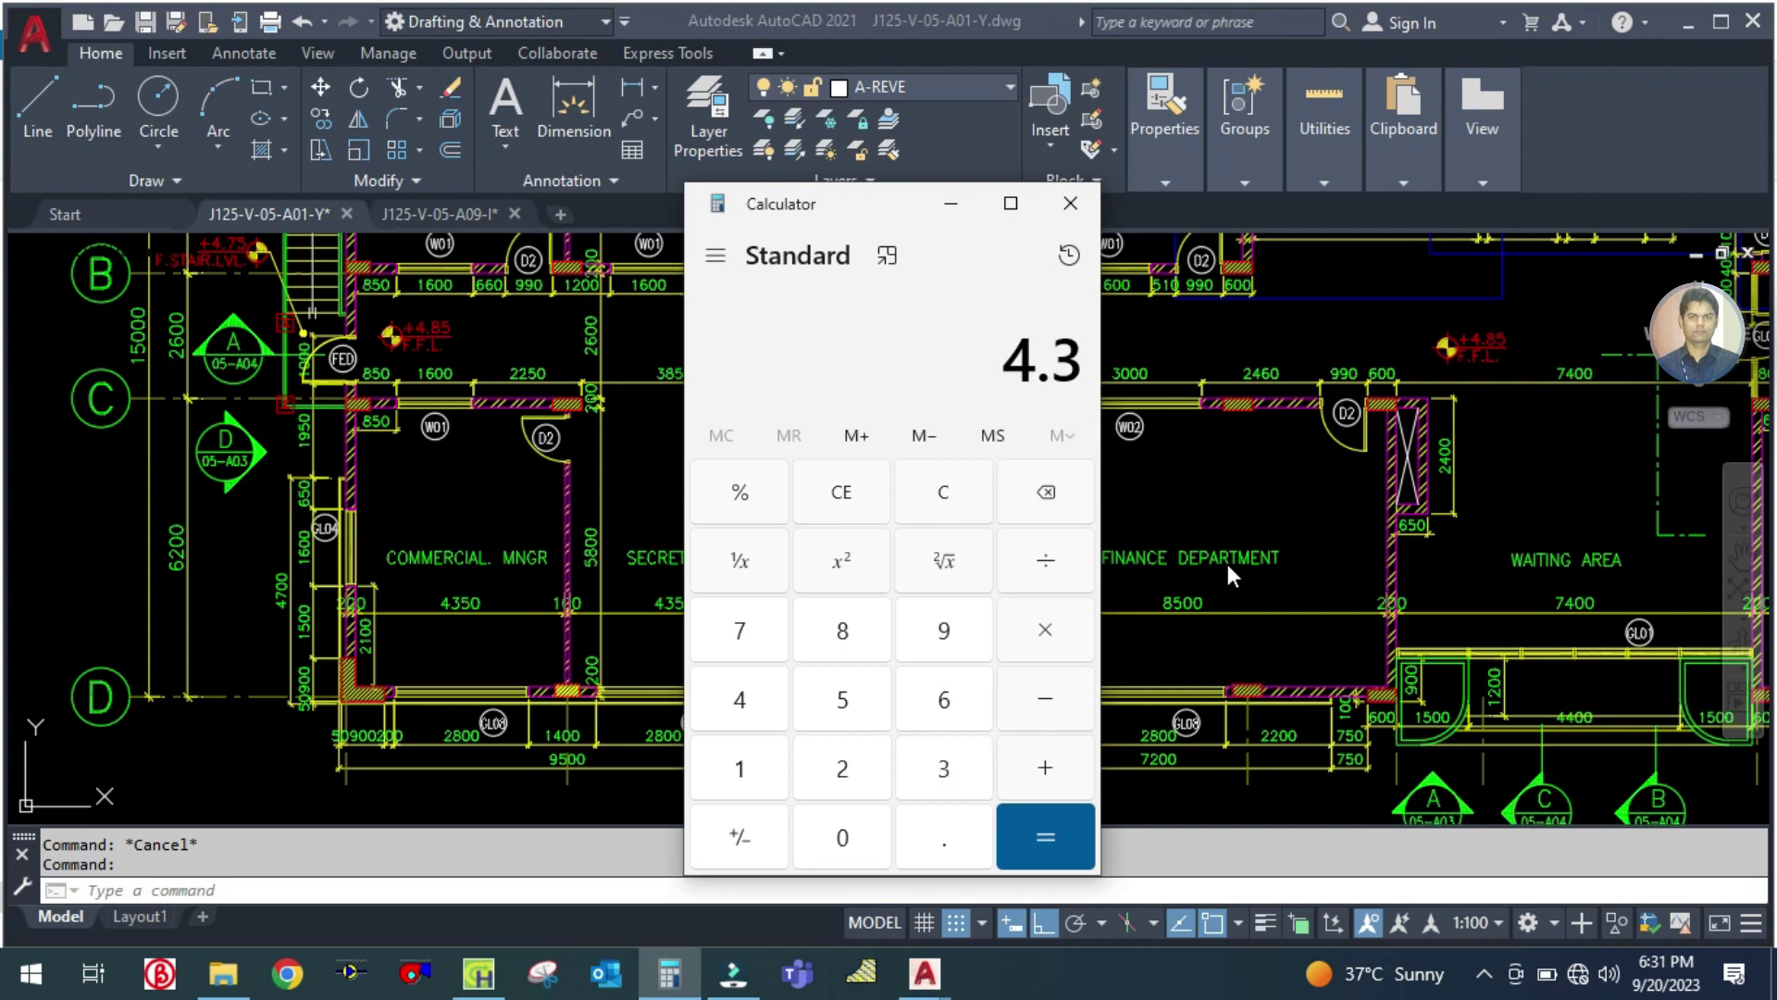
text( × 4)
key(Return)
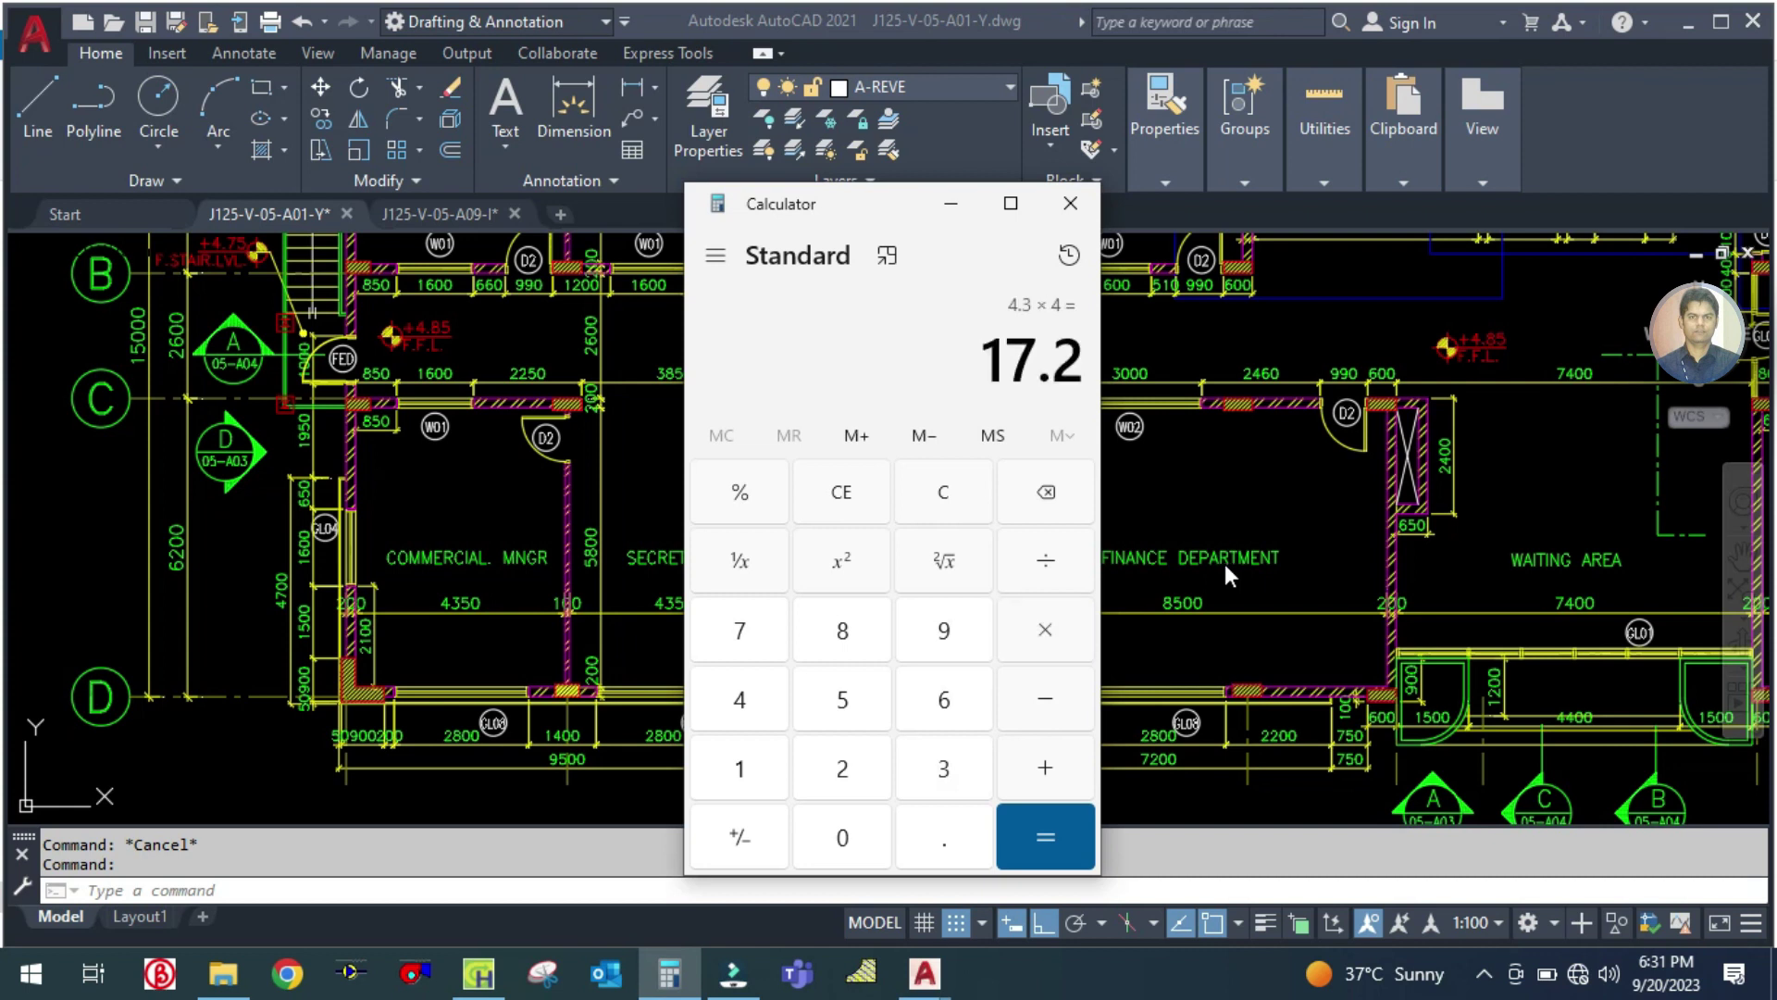
click(950, 203)
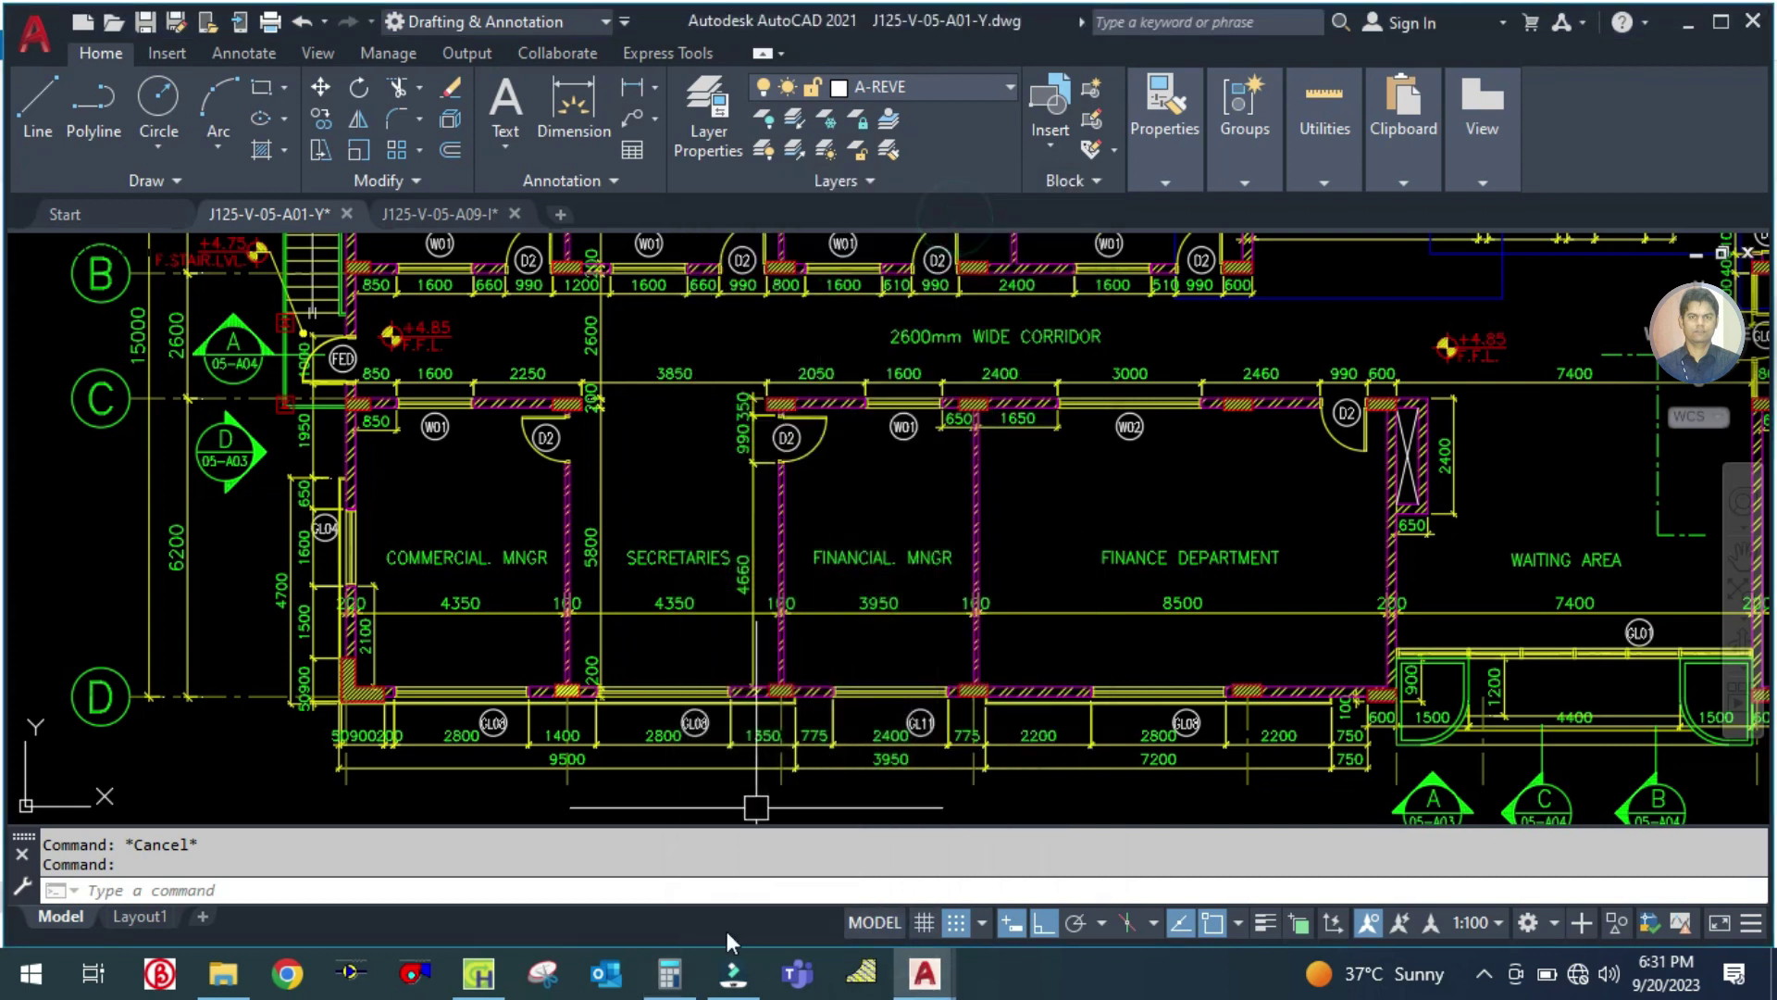
Step: Compare the south exposure's wall area and window entries in HAP with the secretaries' window tag on the AutoCAD floor plan
click(478, 973)
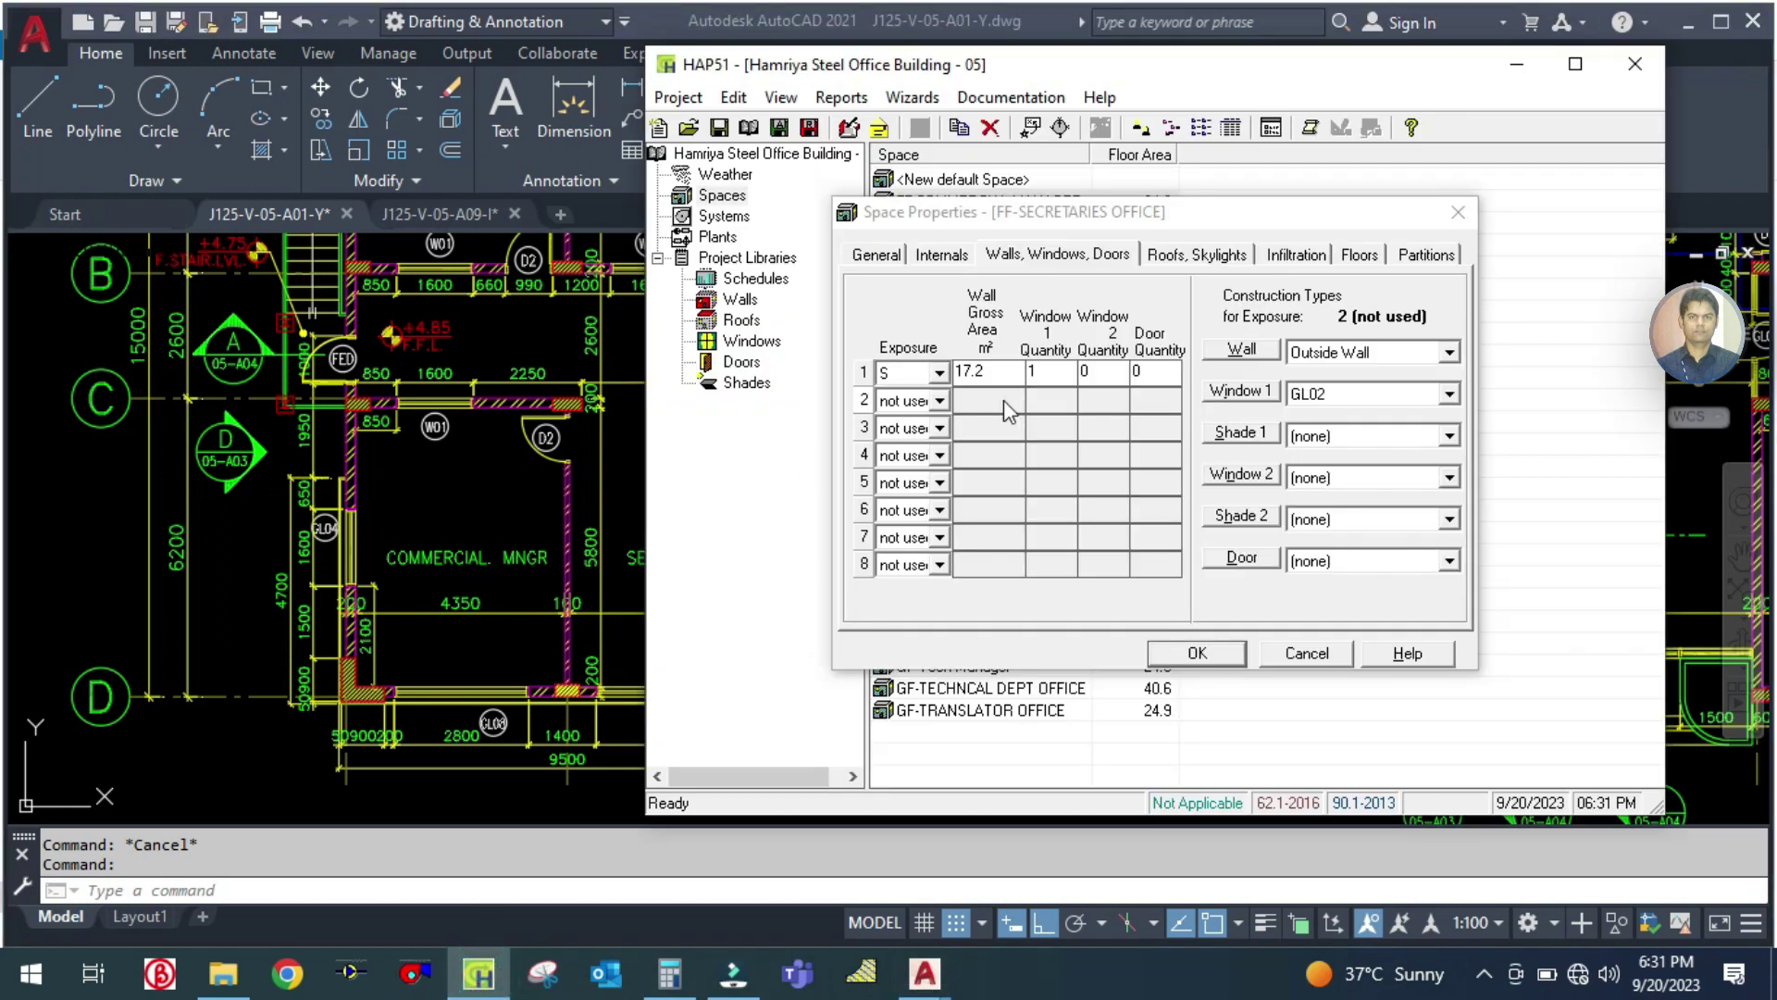
double_click(995, 375)
click(1039, 373)
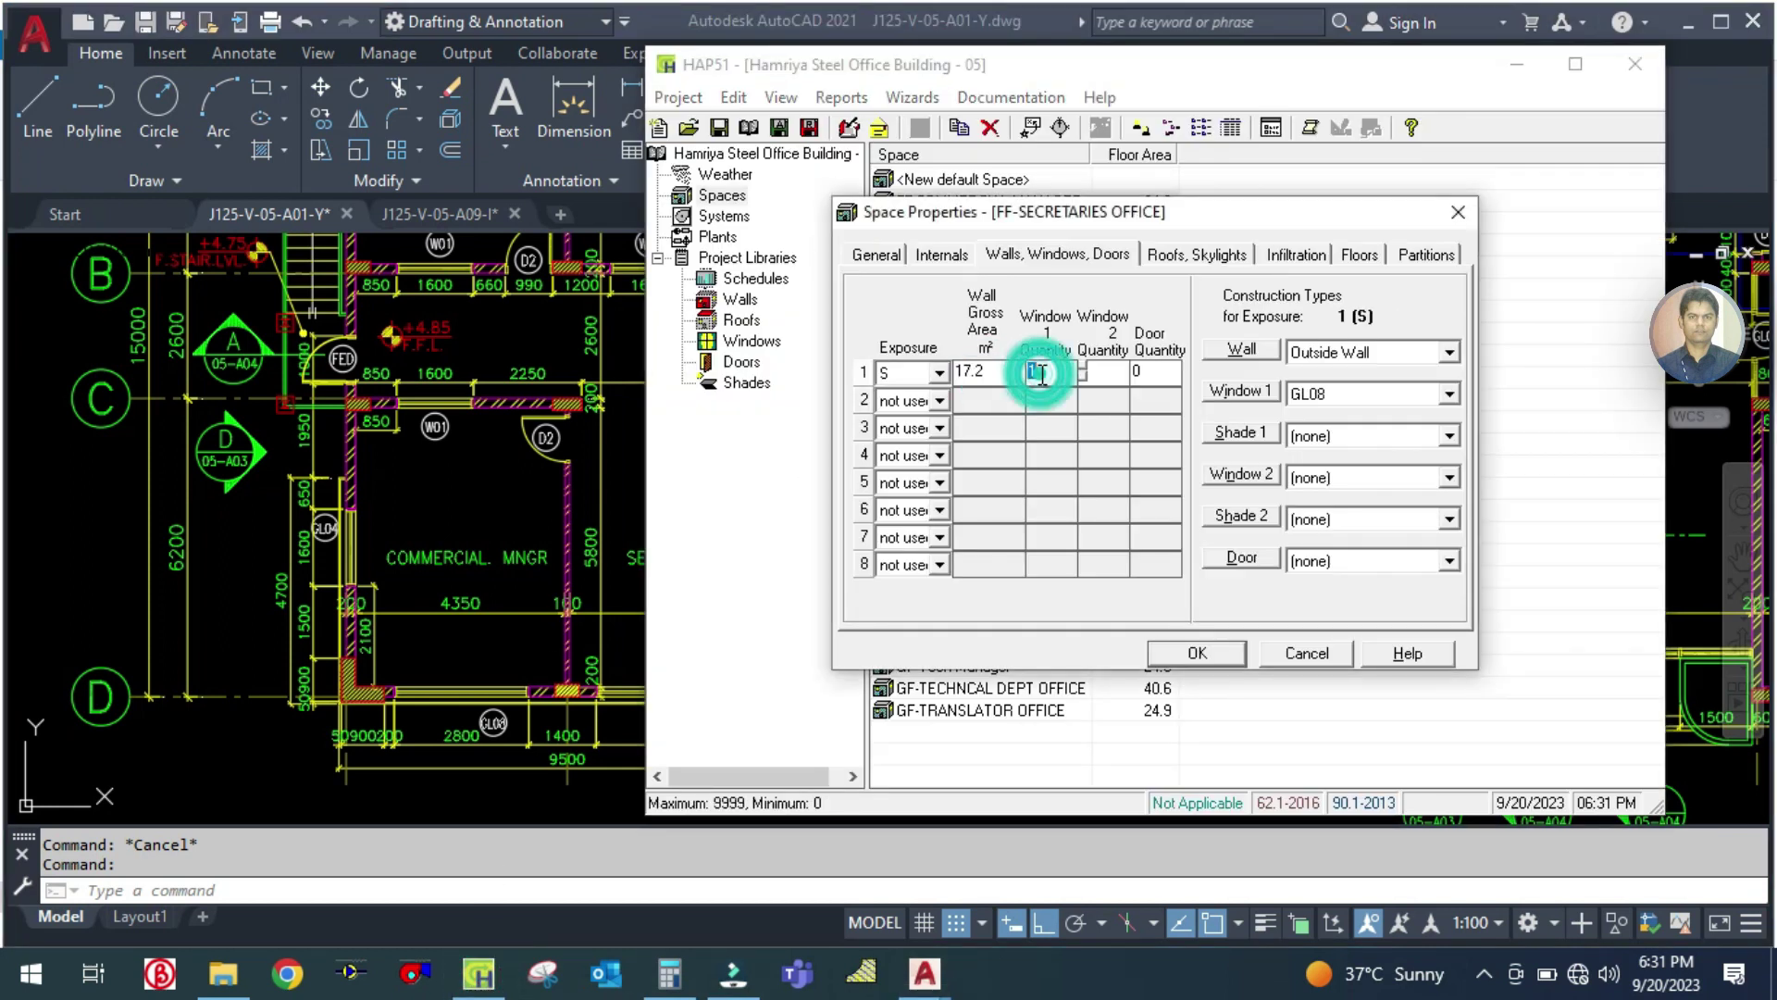
click(630, 509)
scroll(703, 740, up, 4)
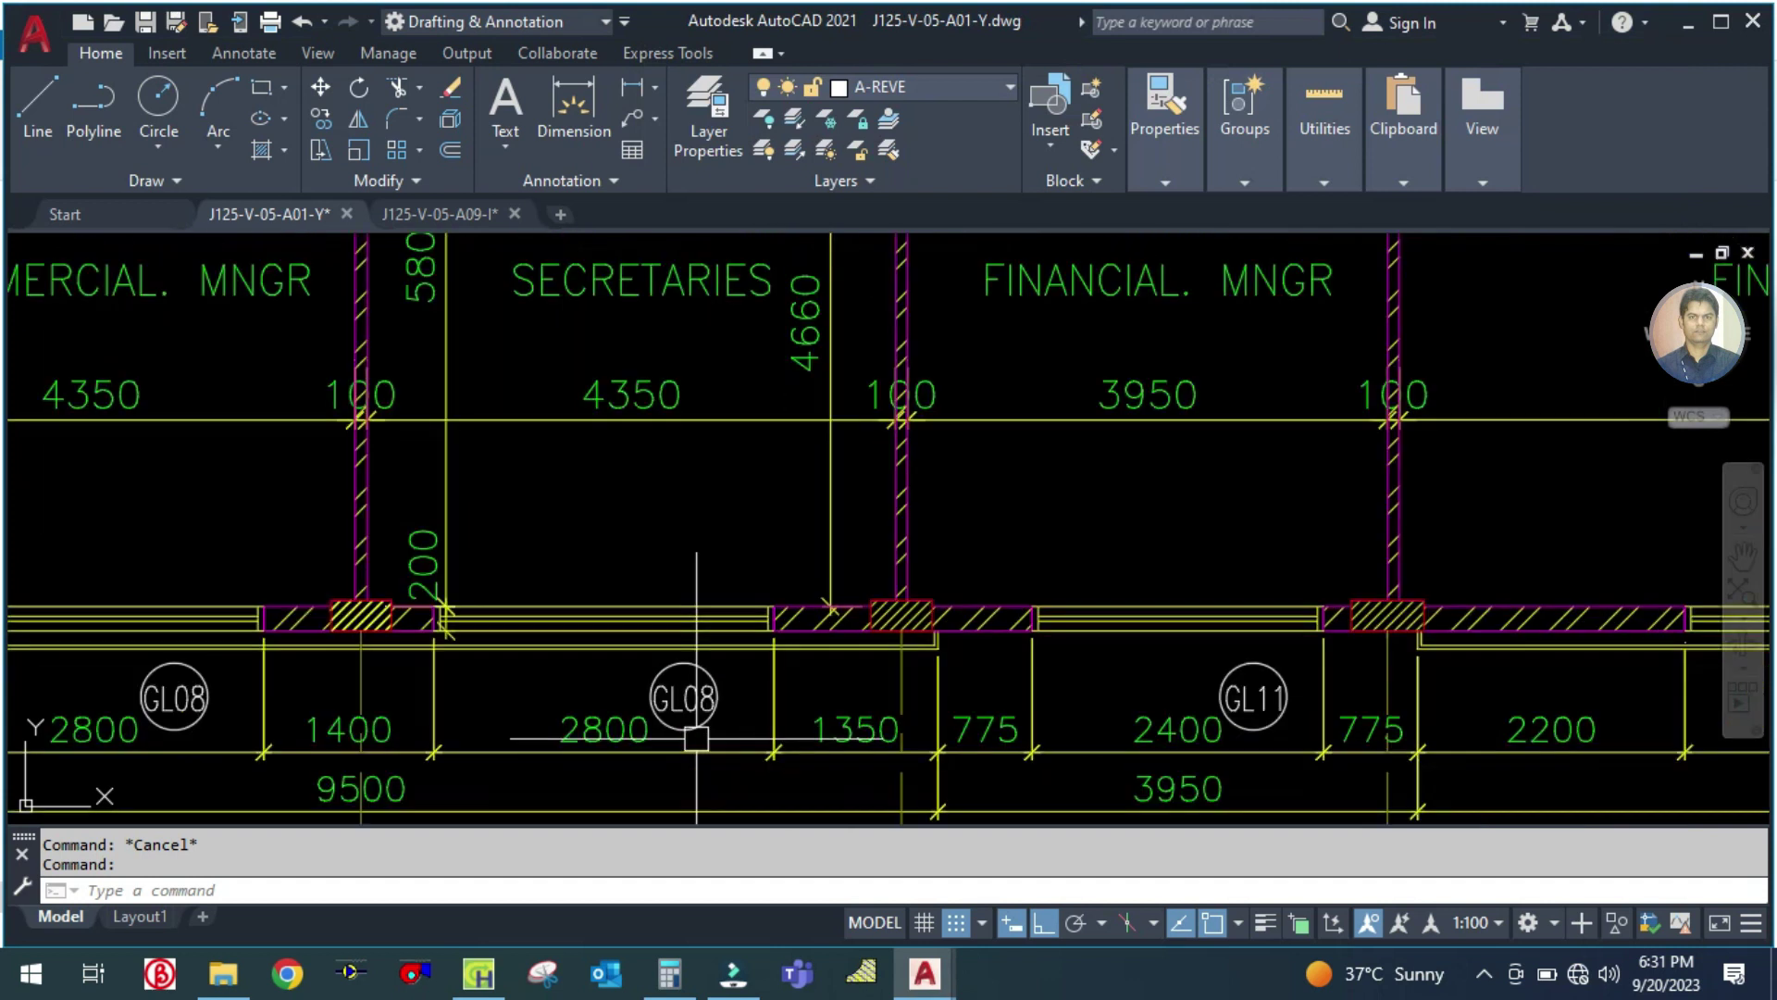
scroll(751, 685, down, 2)
click(478, 974)
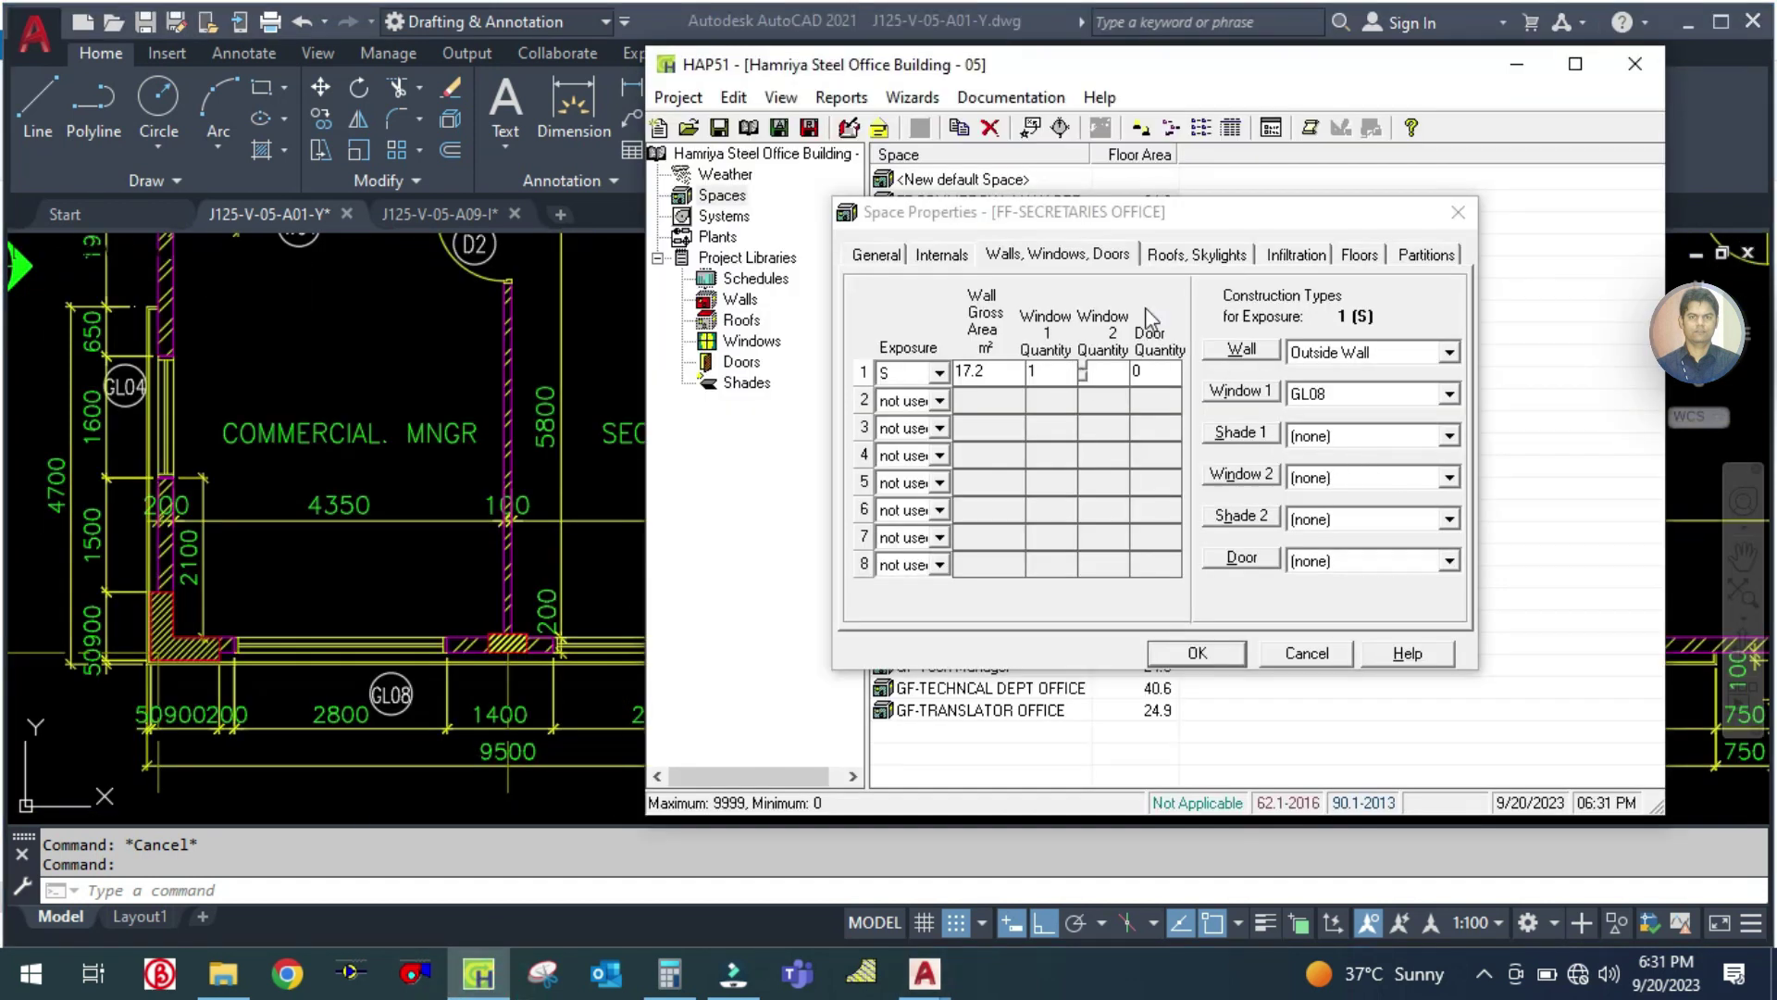
Step: Review the secretaries office's roof, infiltration, floor and partition settings
click(1180, 261)
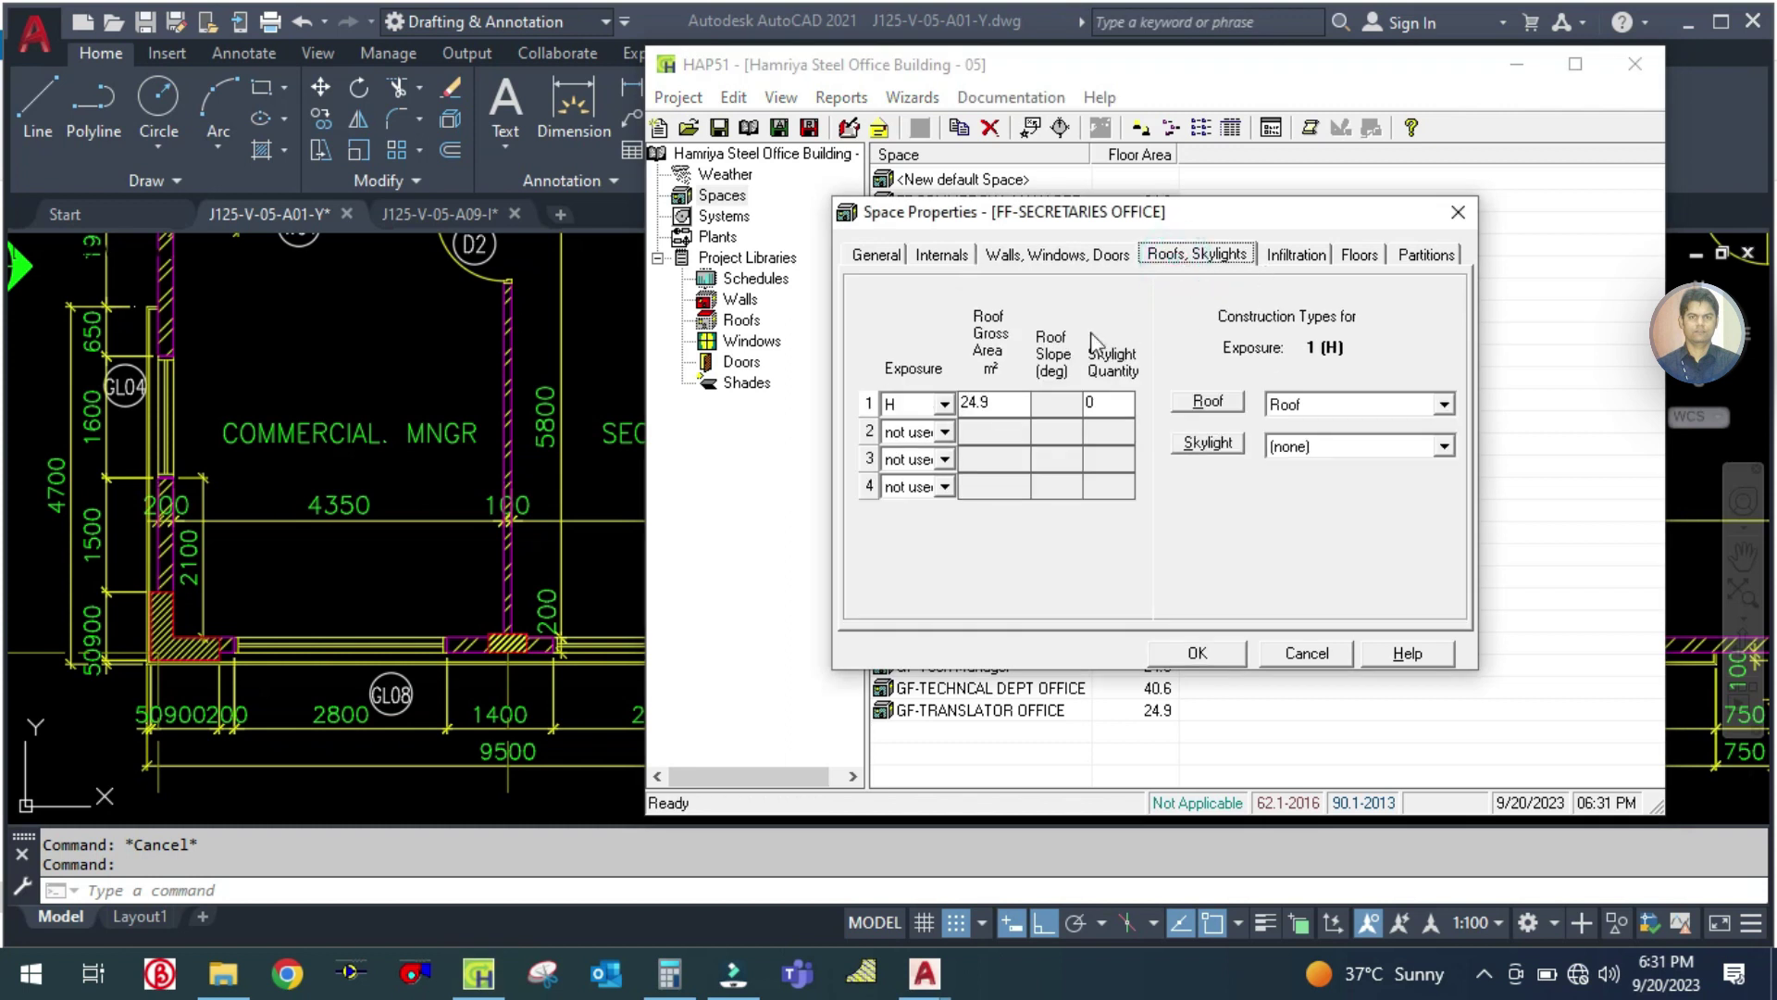
click(998, 403)
click(1291, 255)
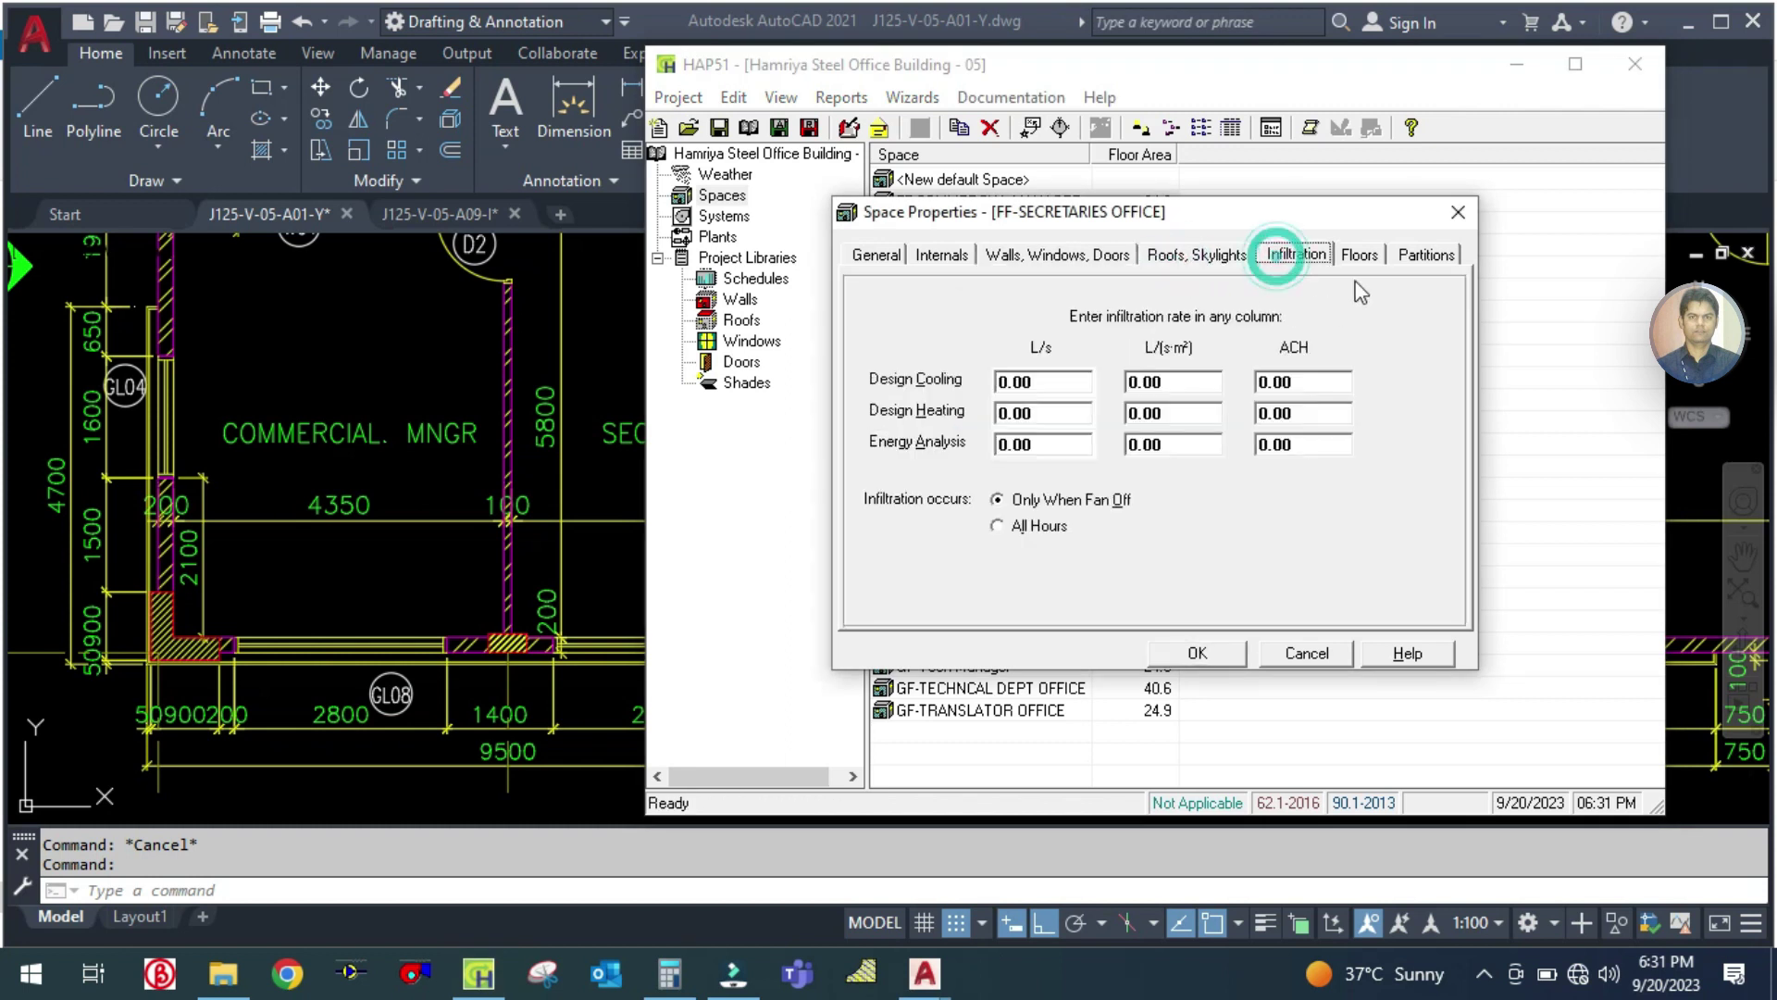
click(1359, 255)
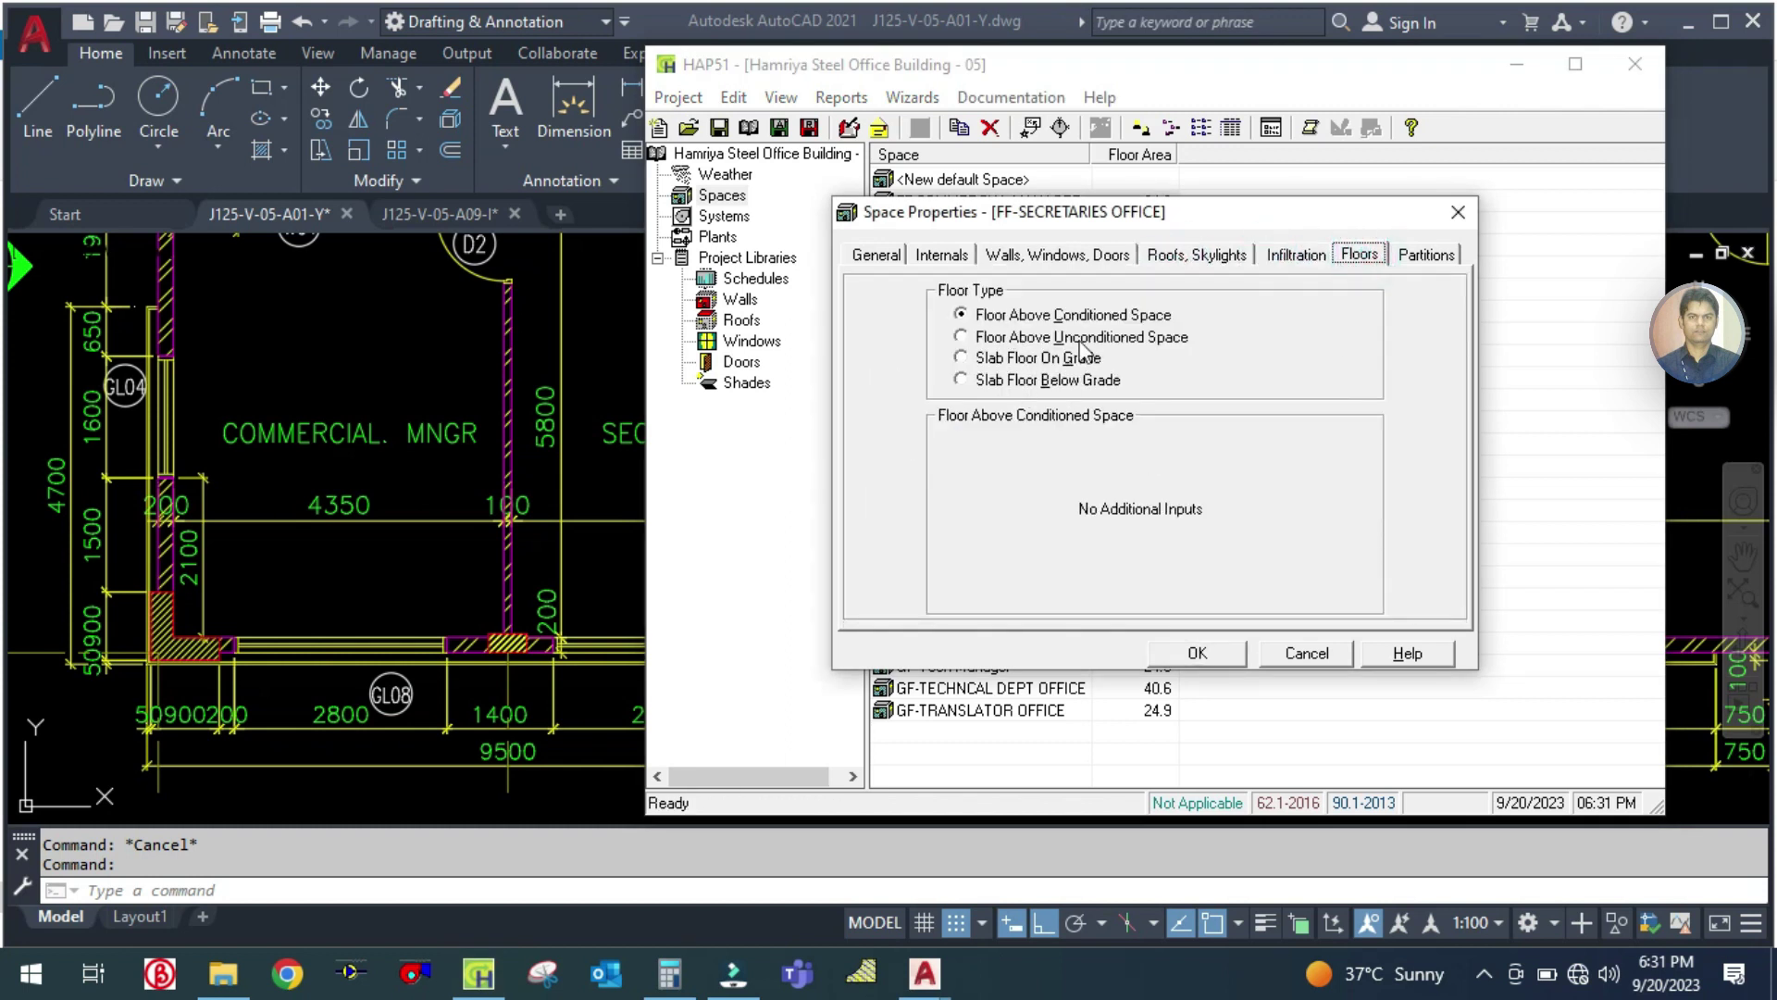
click(1426, 255)
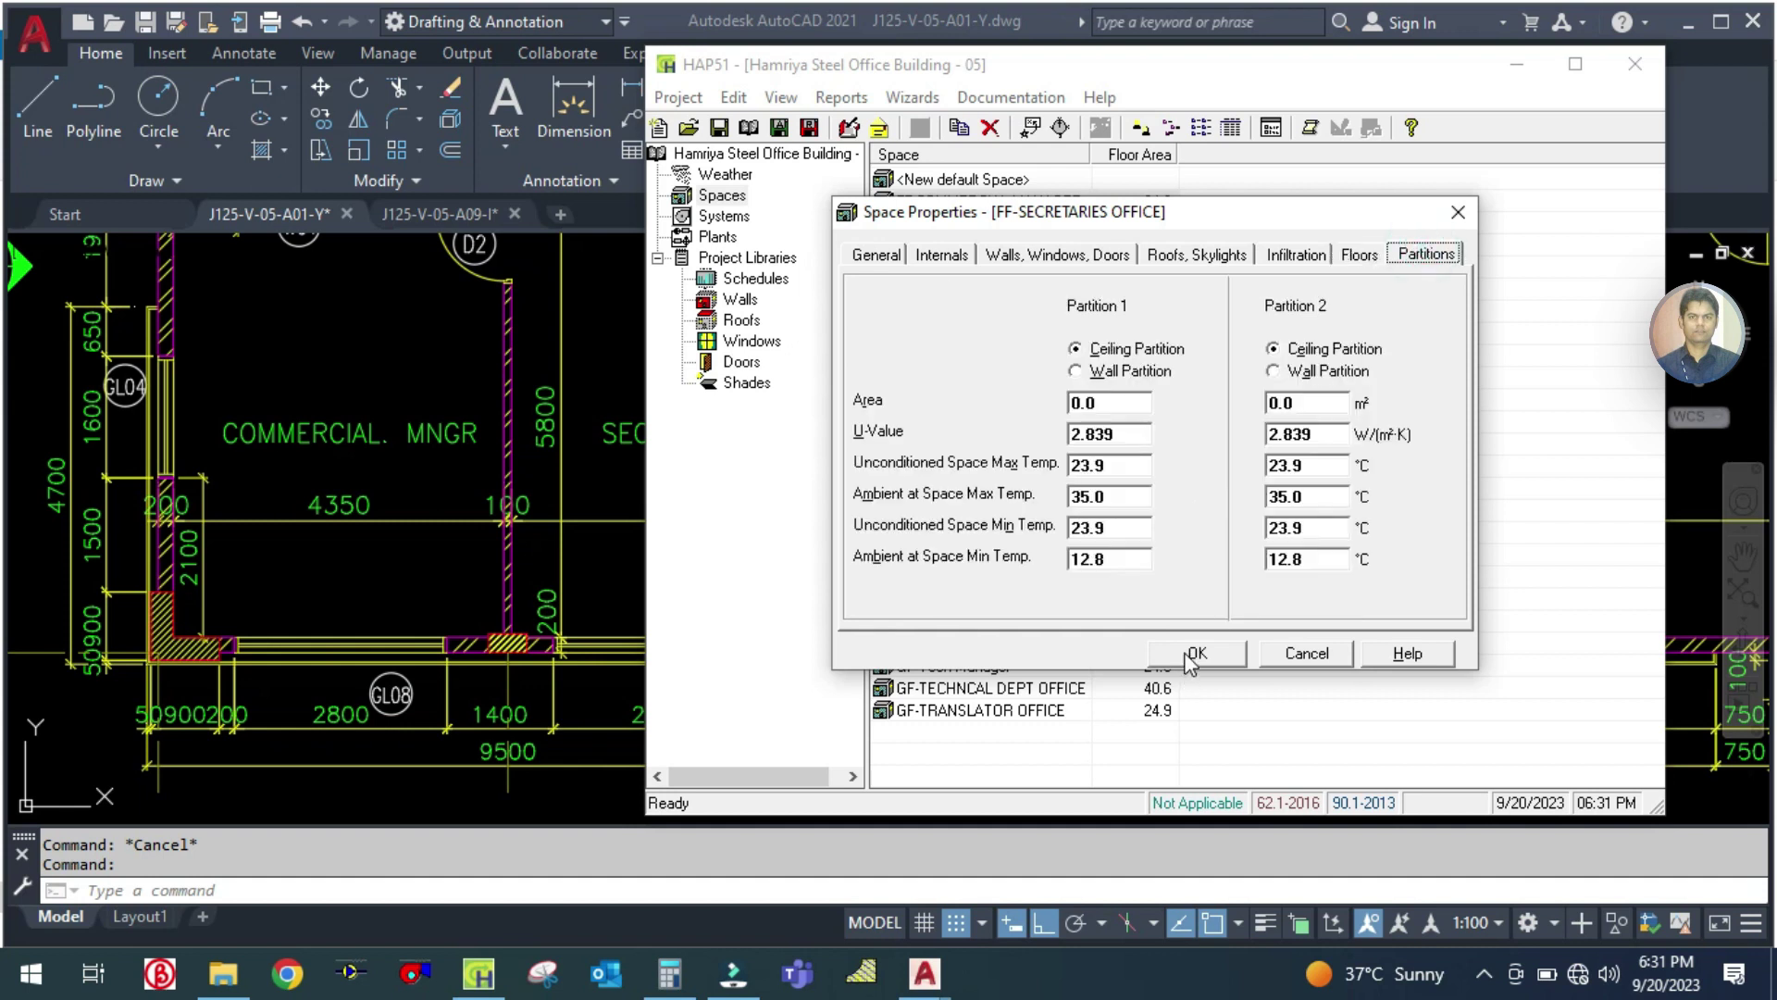
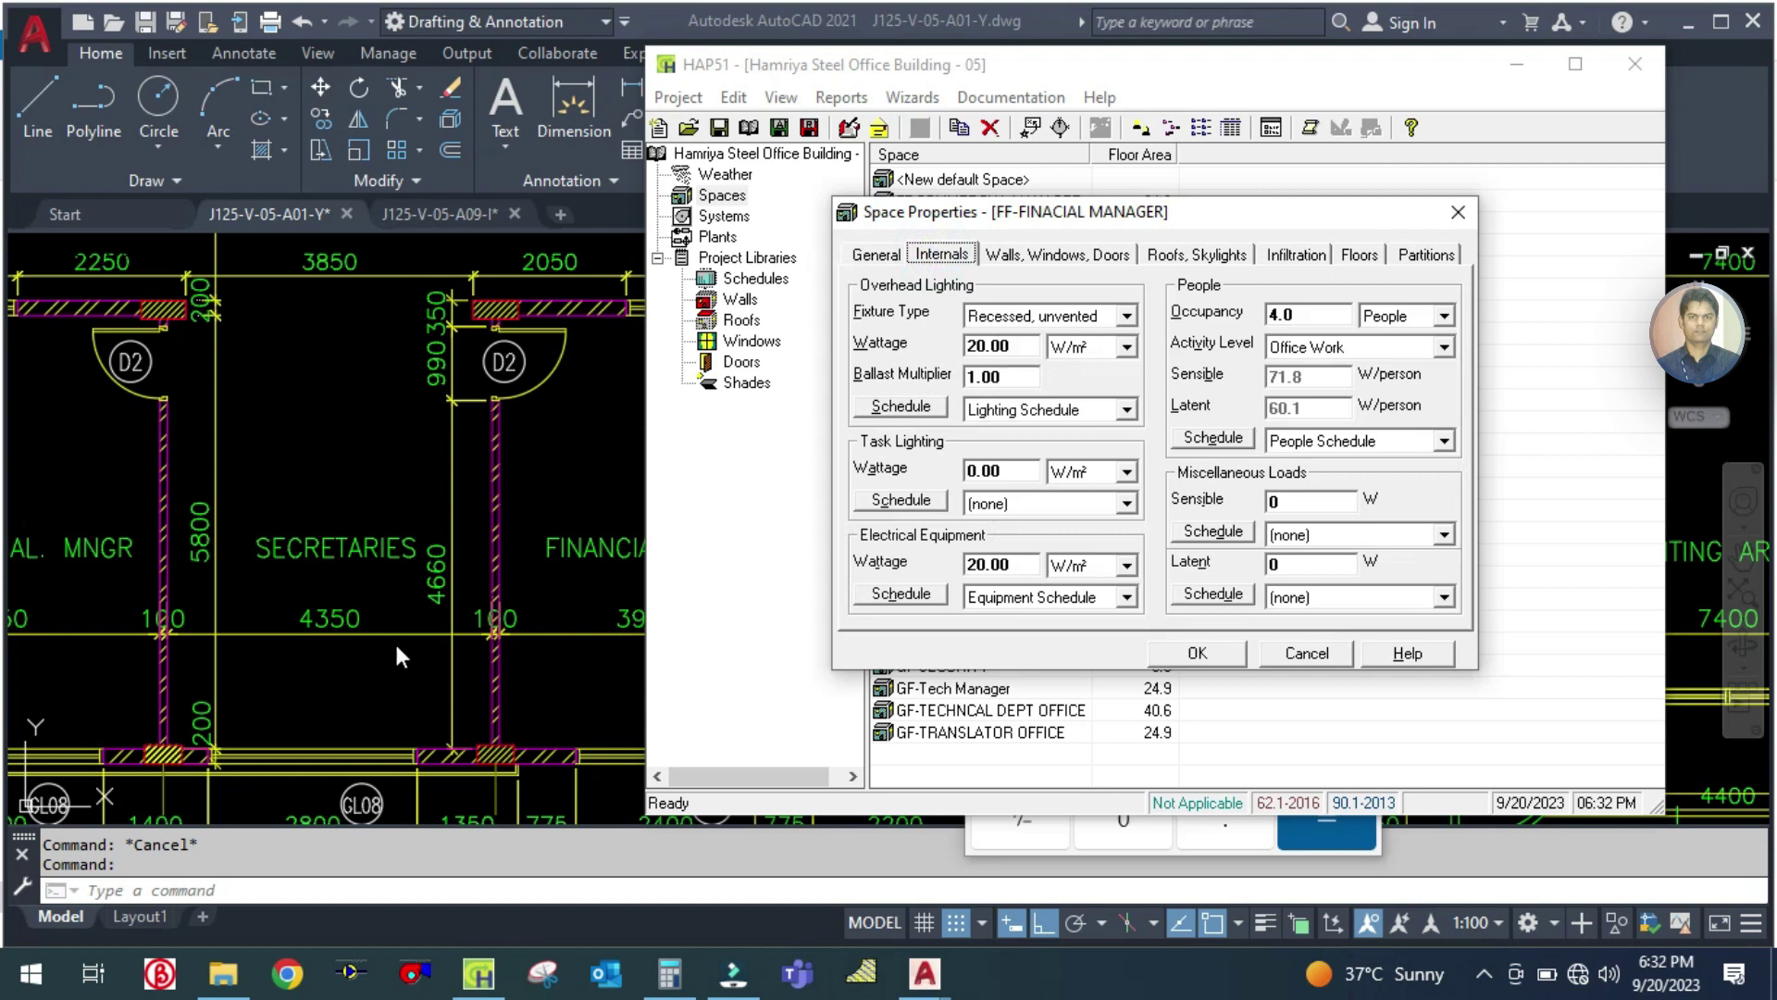
Step: Examine the seating in the financial manager's room on the AutoCAD furniture layout, and return to the floor plan drawing
click(424, 257)
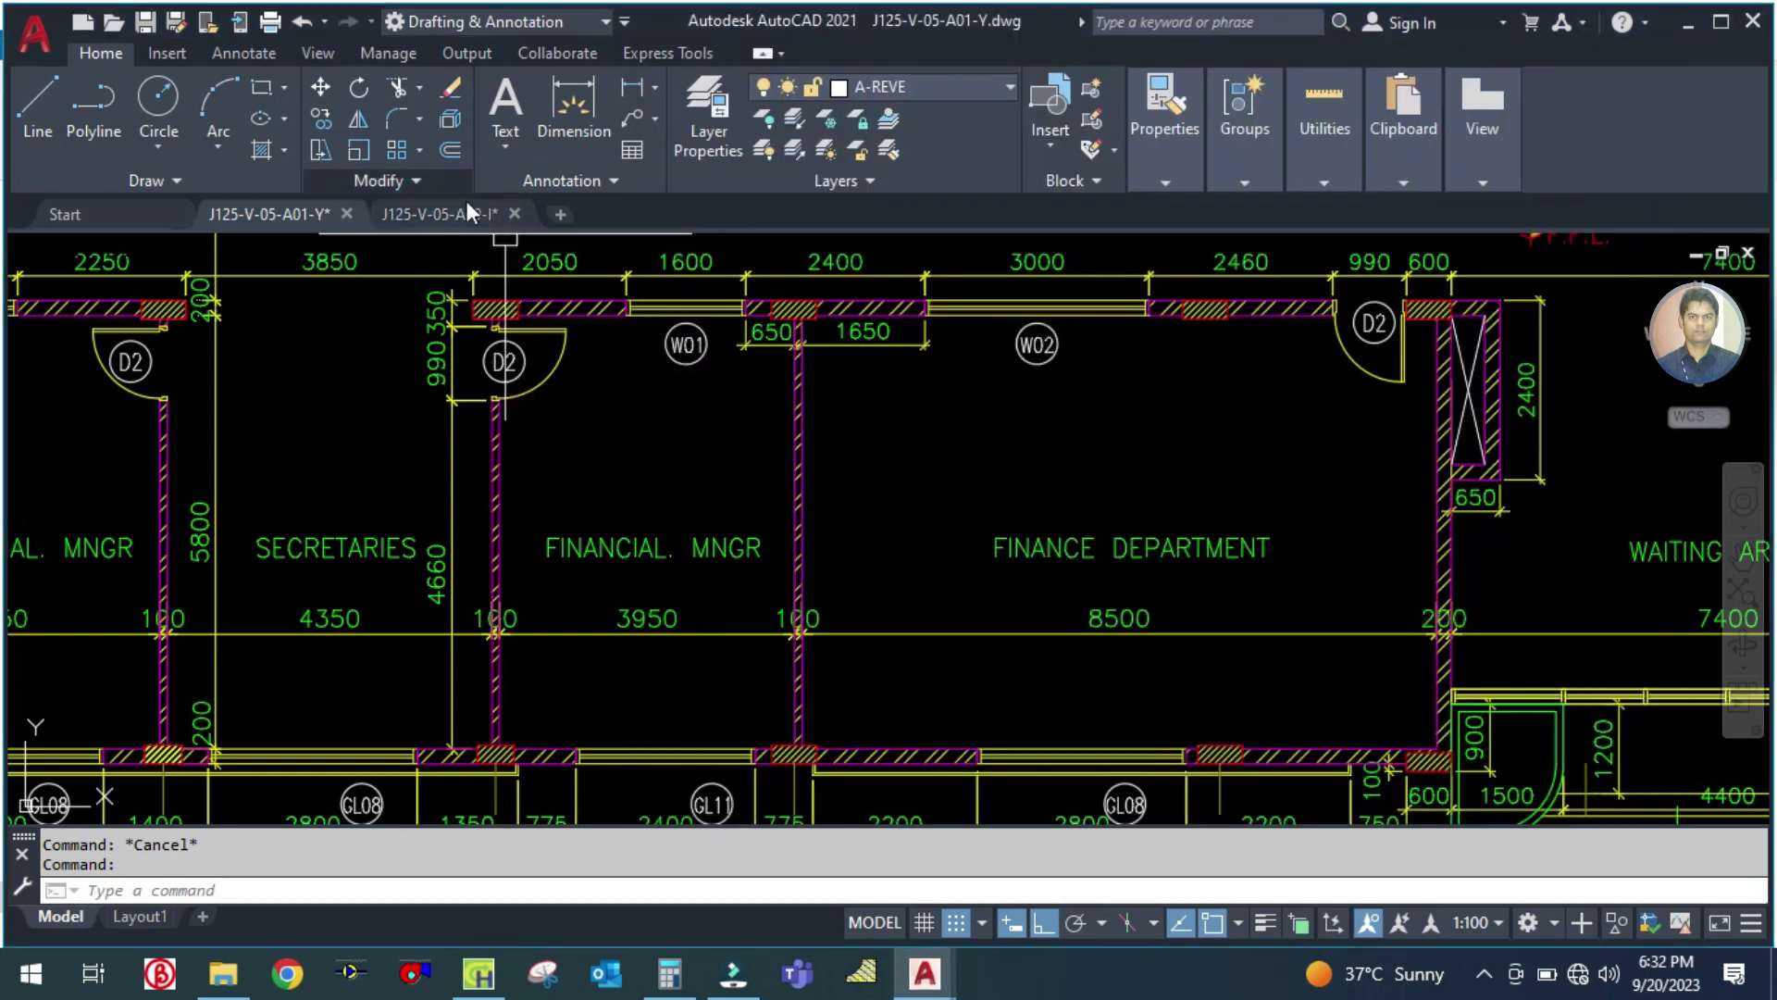
click(463, 214)
scroll(702, 496, up, 5)
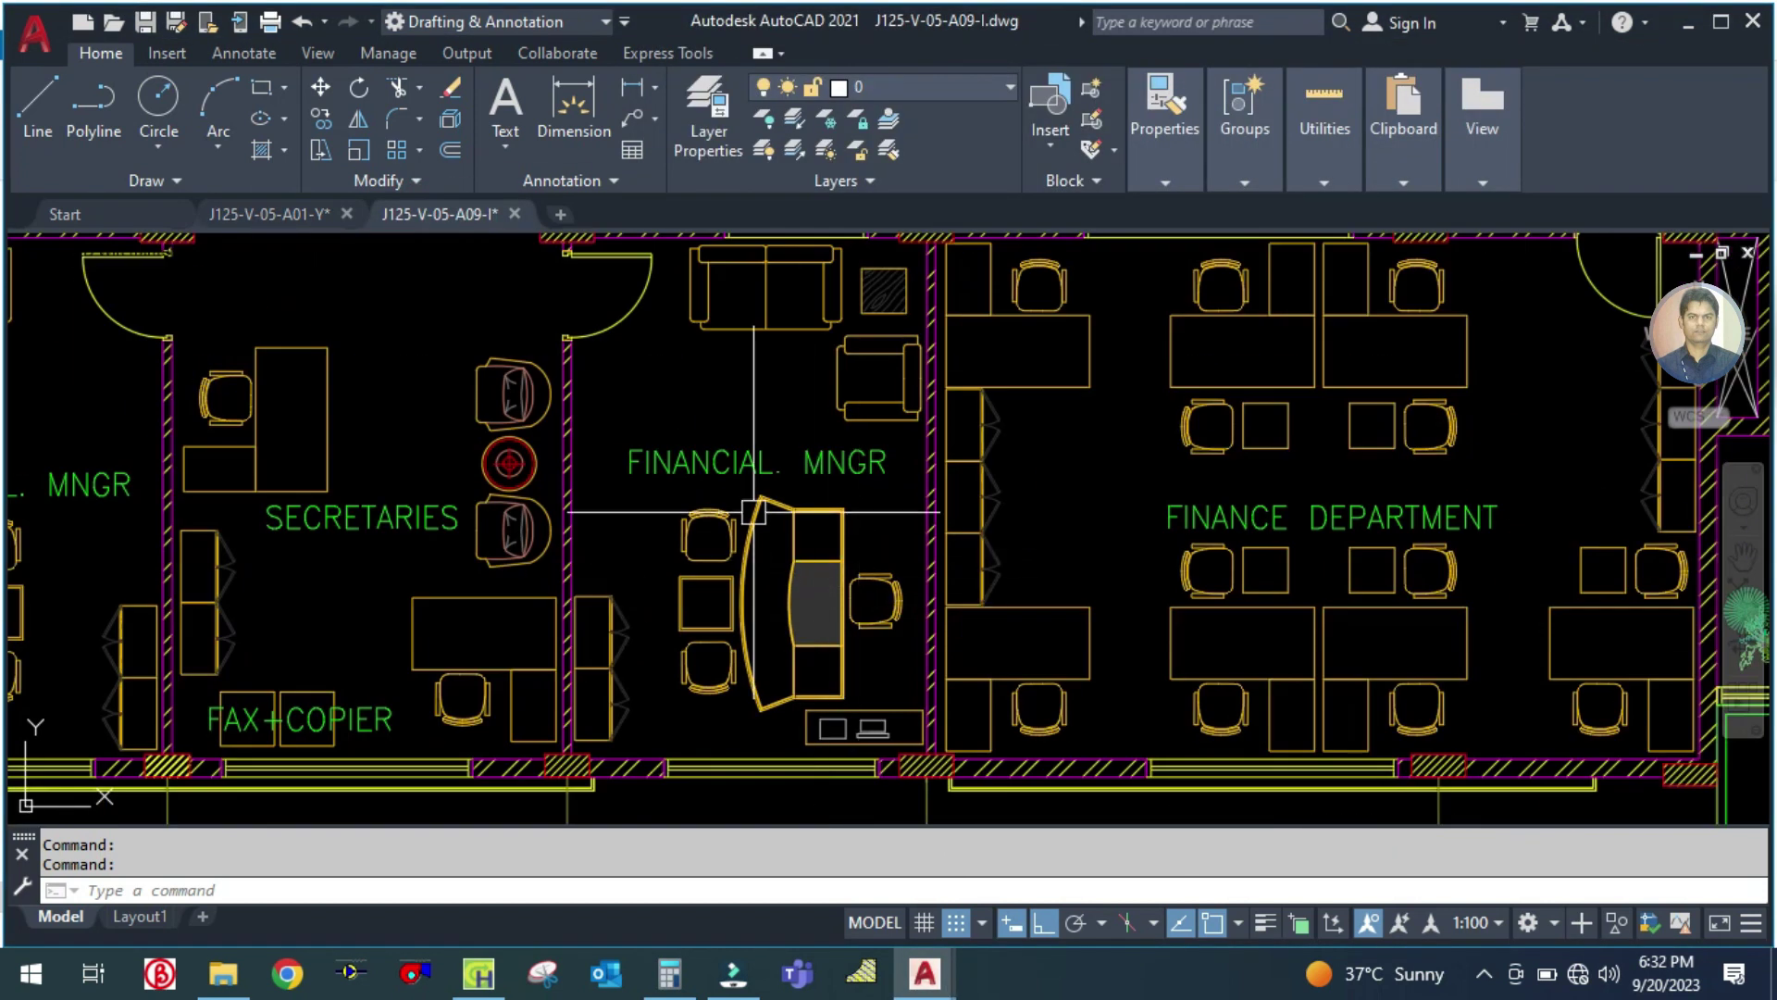
right_click(670, 583)
click(653, 664)
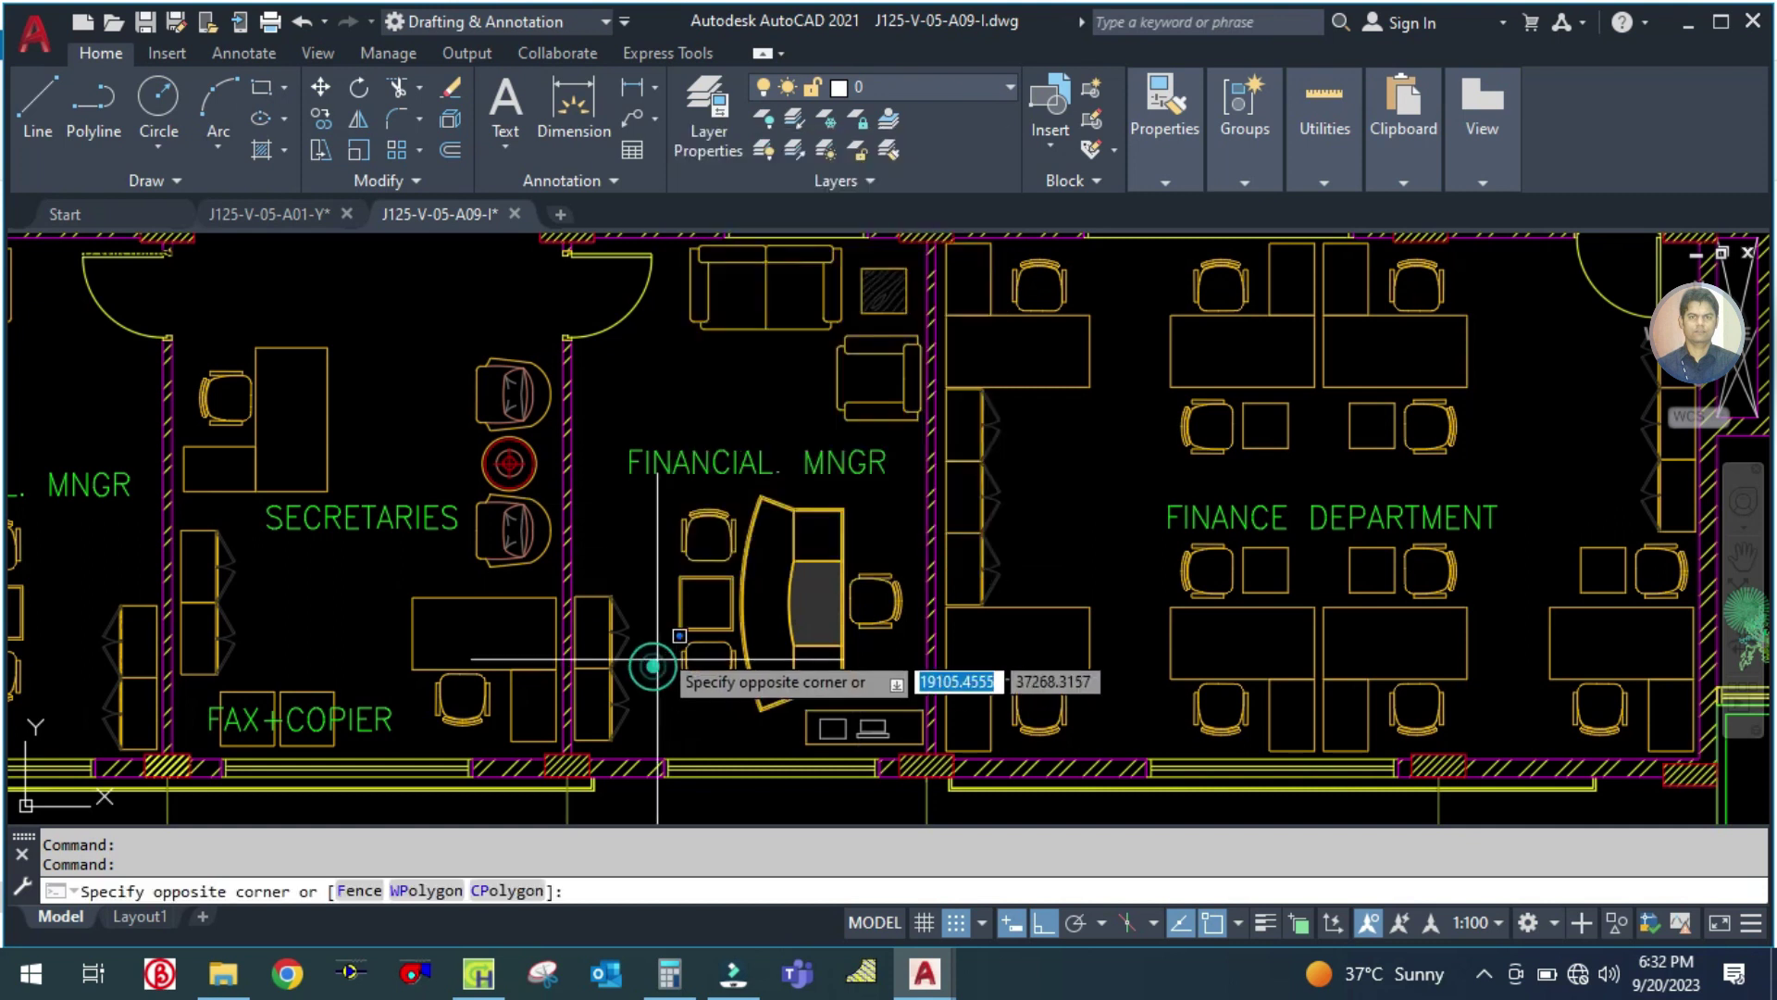
click(705, 404)
click(712, 382)
key(Escape)
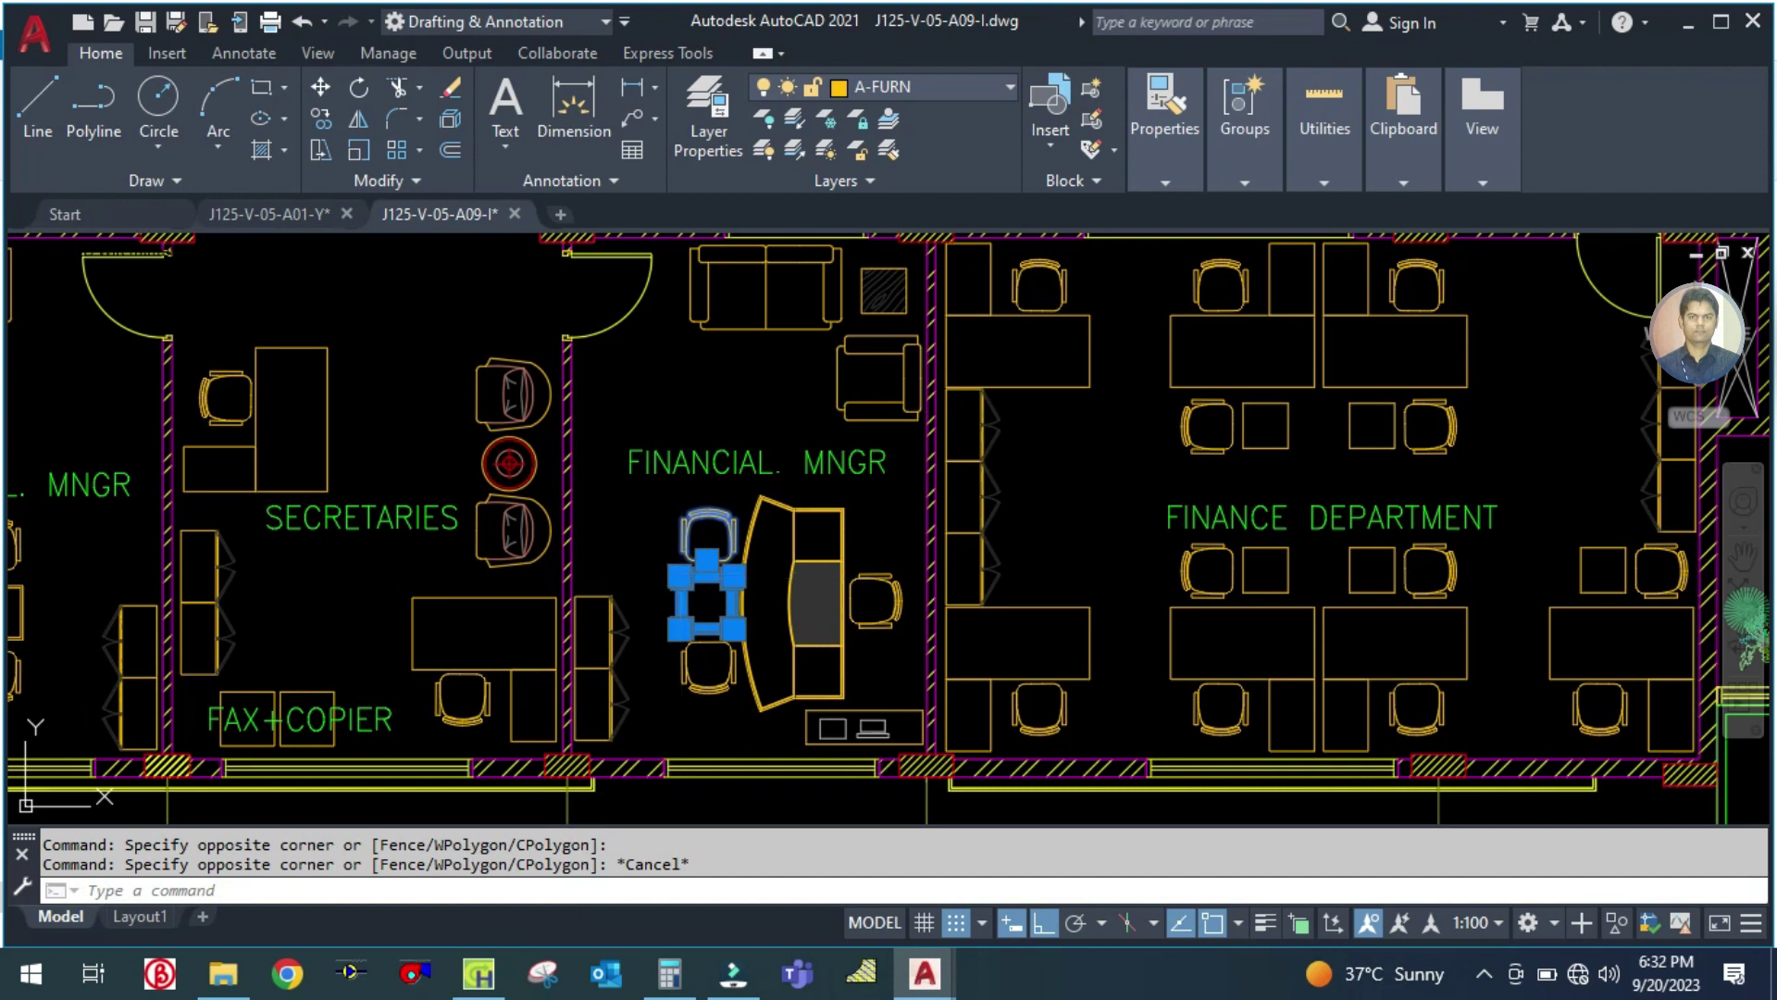
key(Escape)
click(264, 213)
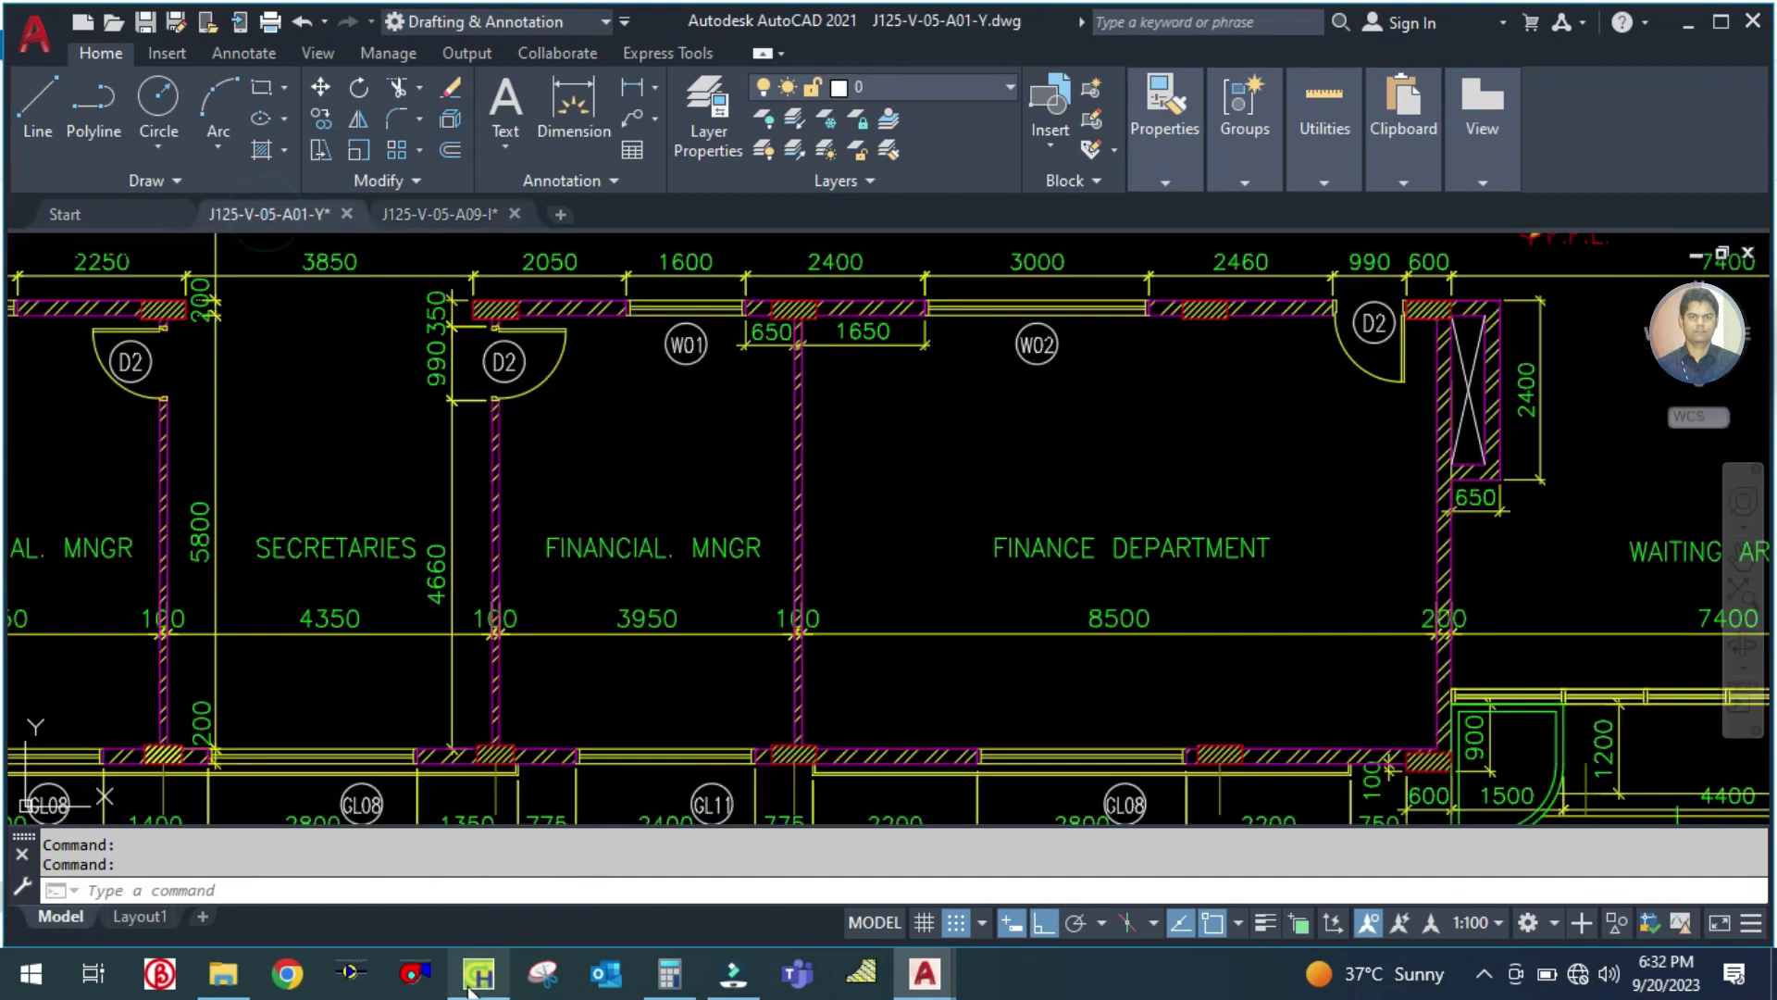
Step: Back in HAP, set the financial manager's occupancy to 6 people with Office Work as the activity level
click(481, 972)
double_click(1323, 316)
text(6)
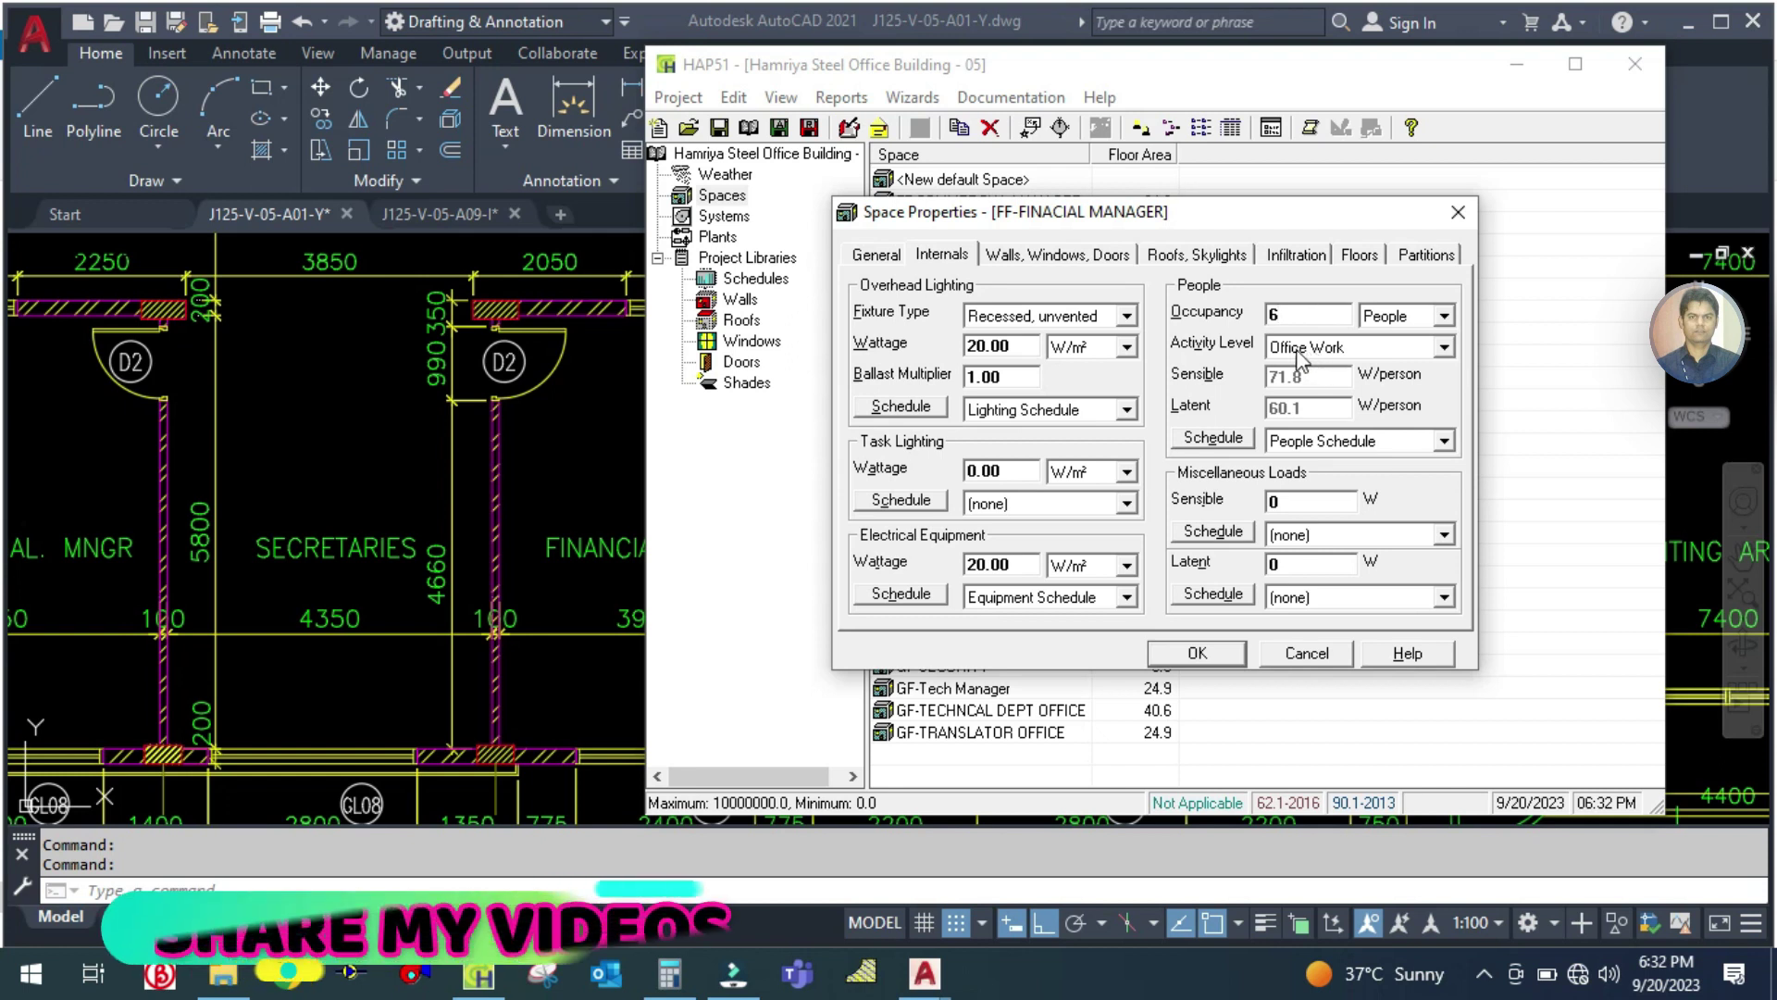
click(1296, 348)
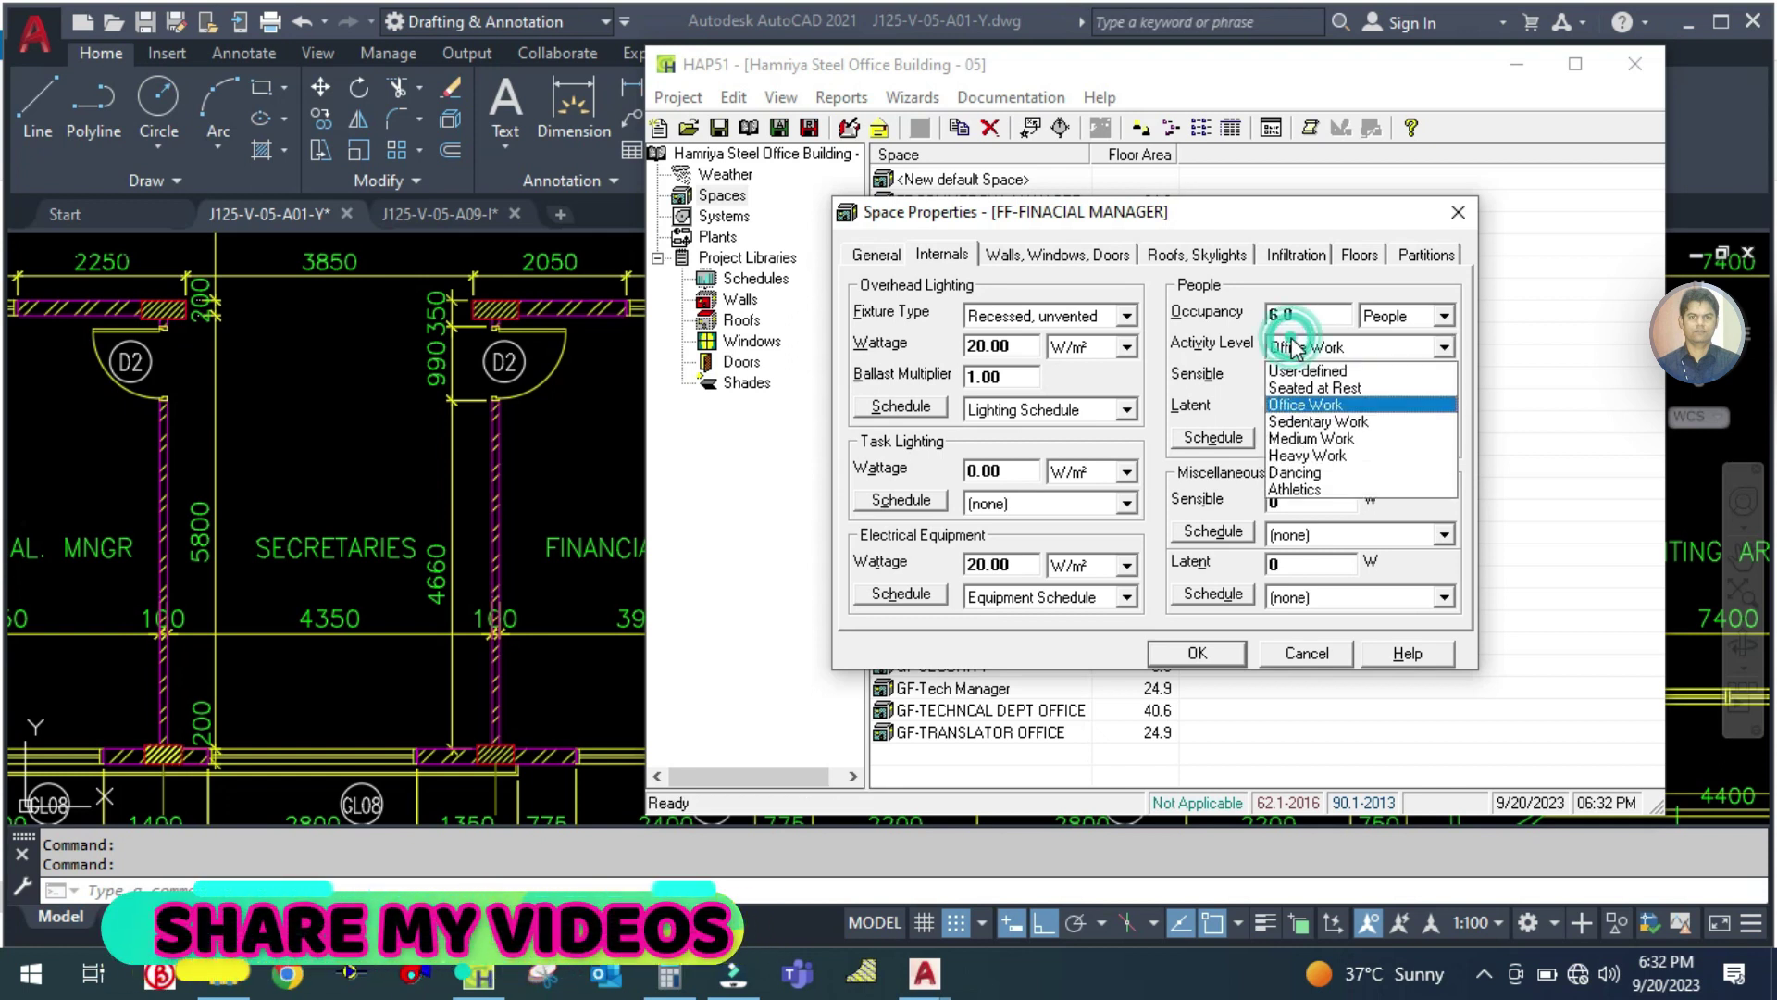
click(1302, 350)
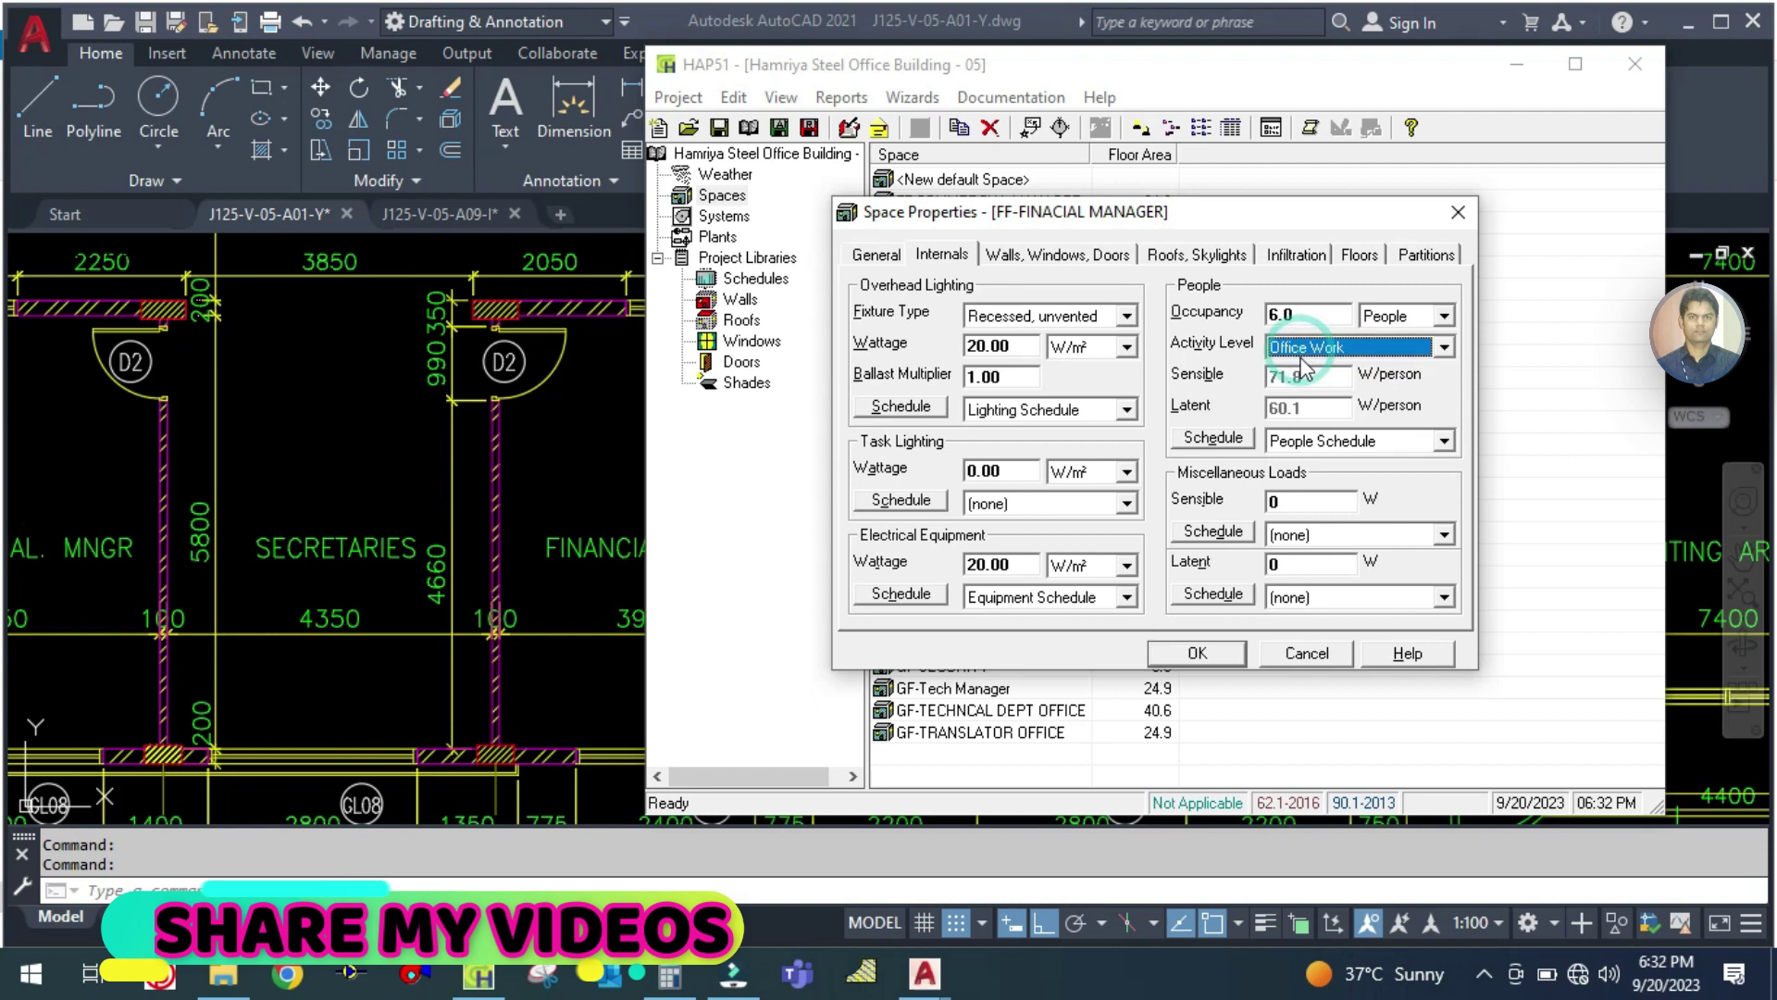
click(1305, 348)
click(1323, 401)
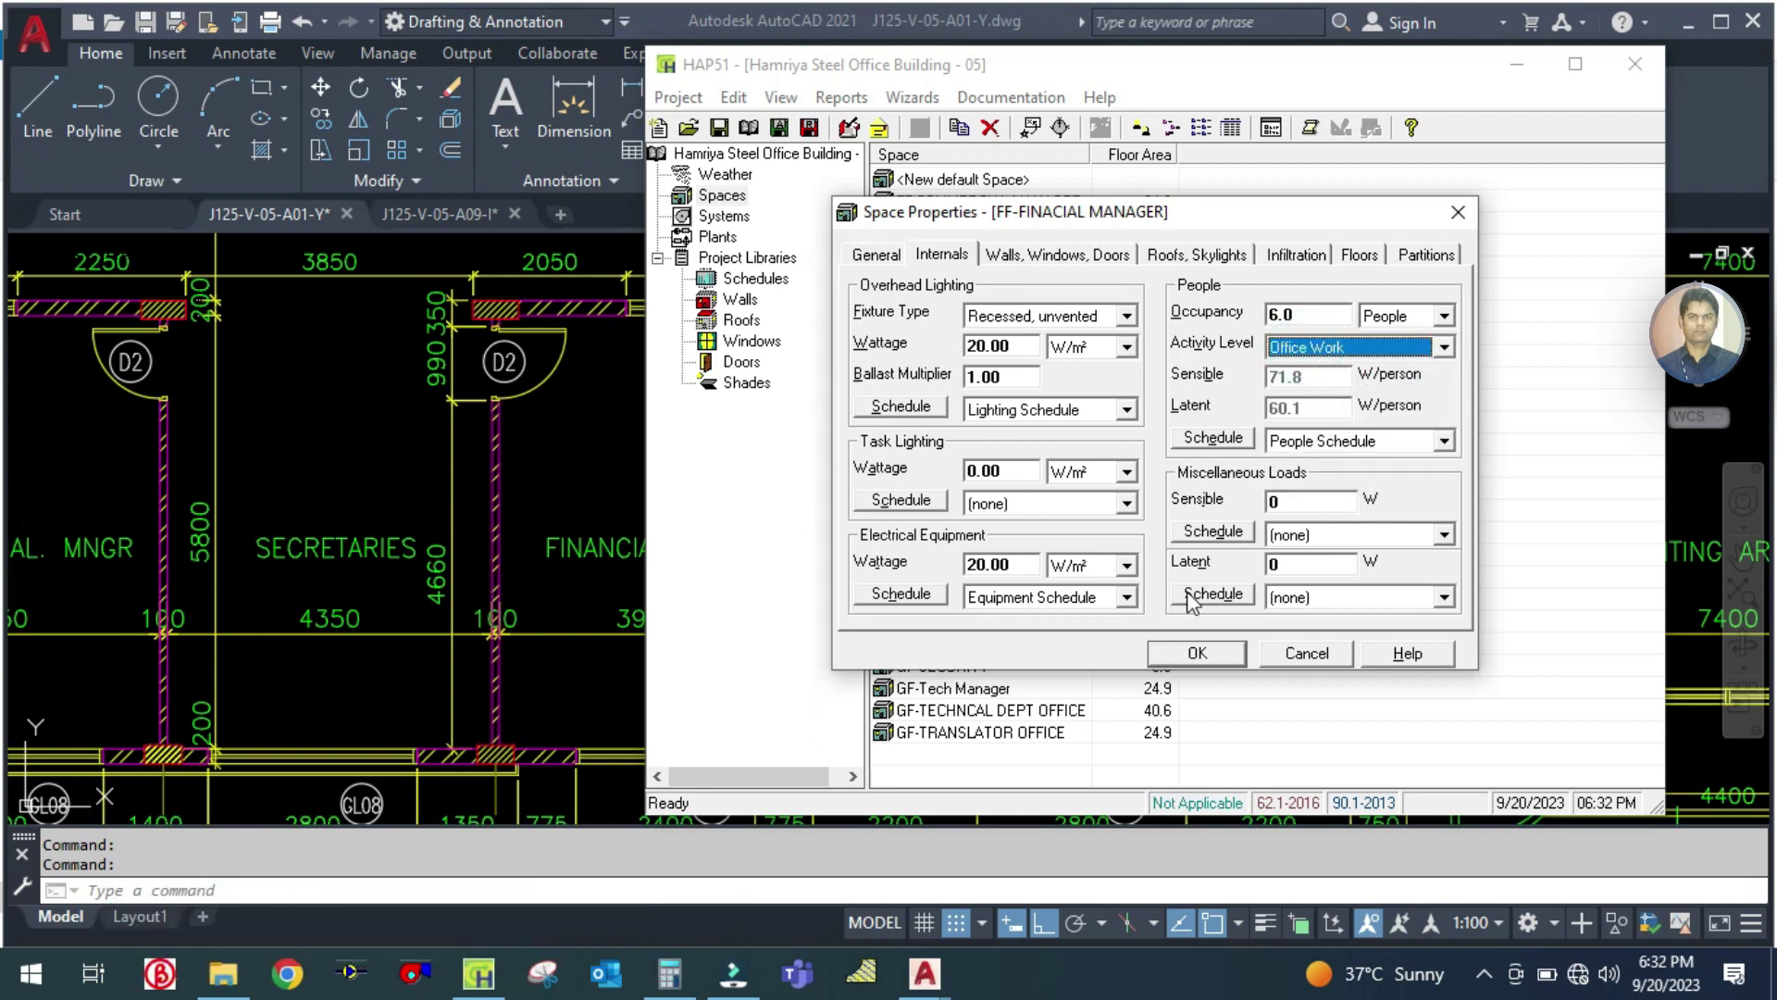
Step: Multiply the room width from the AutoCAD plan, 3.9, by 4 in Calculator and enter 15.6 m² as the HAP south wall gross area
click(1018, 250)
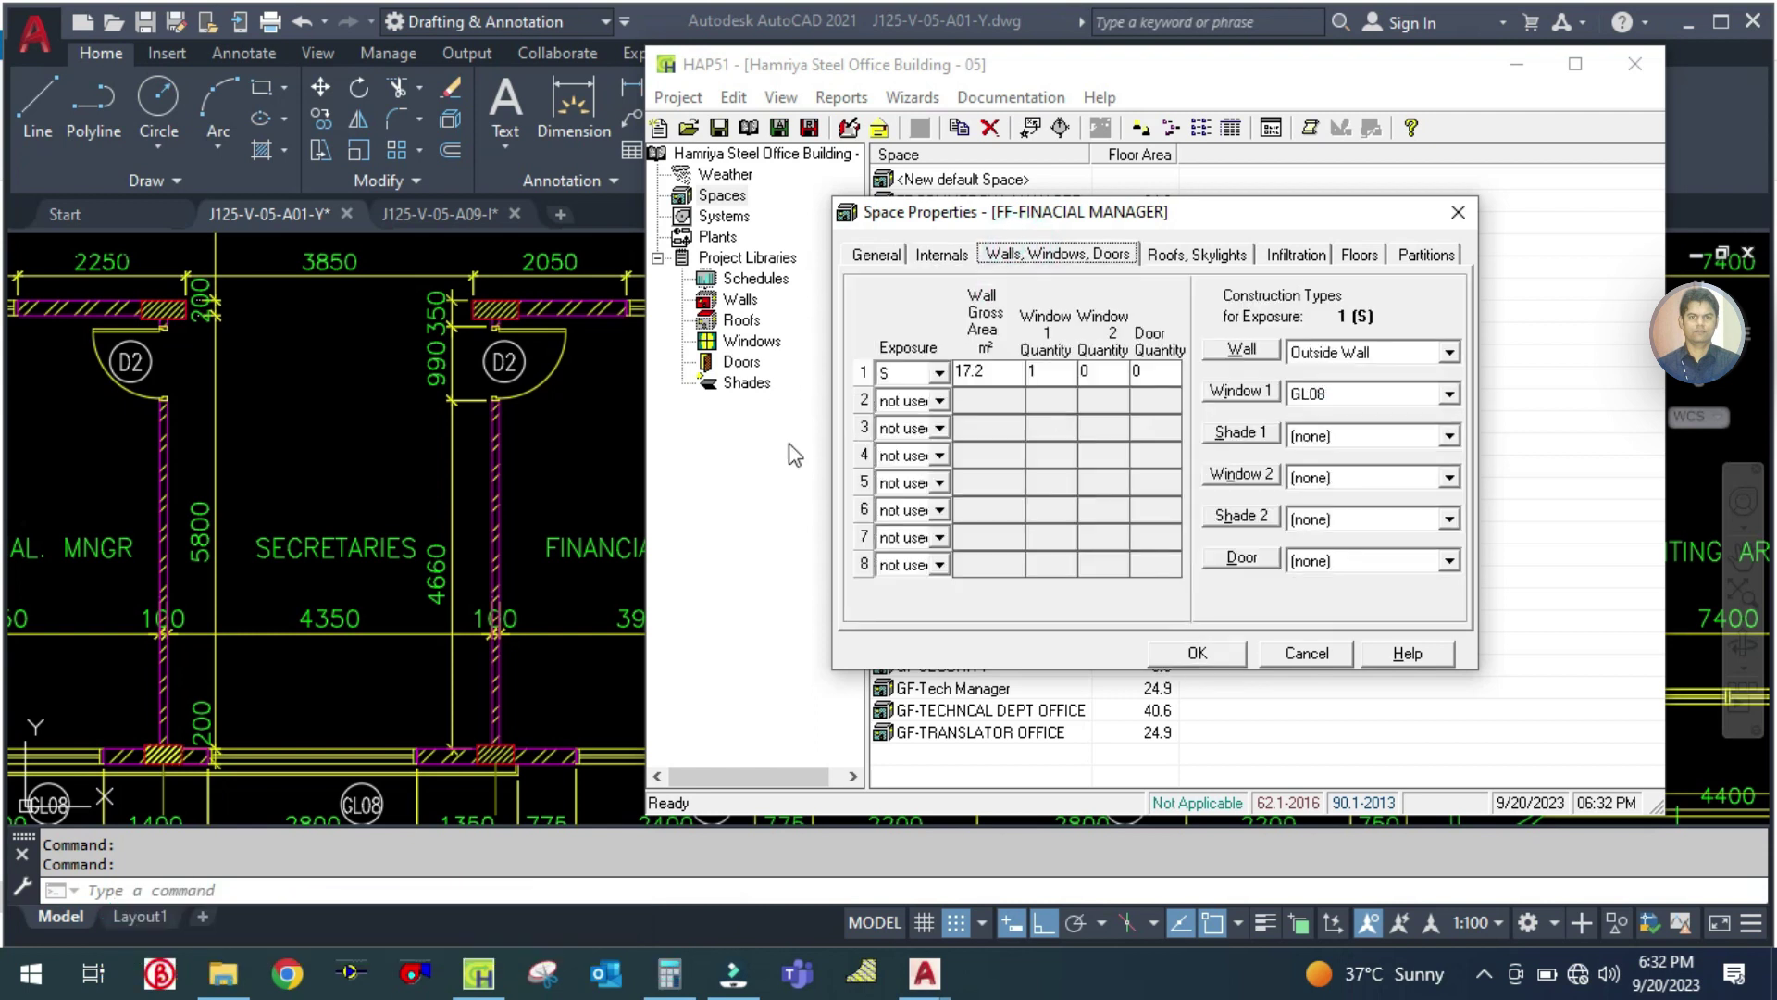
click(611, 481)
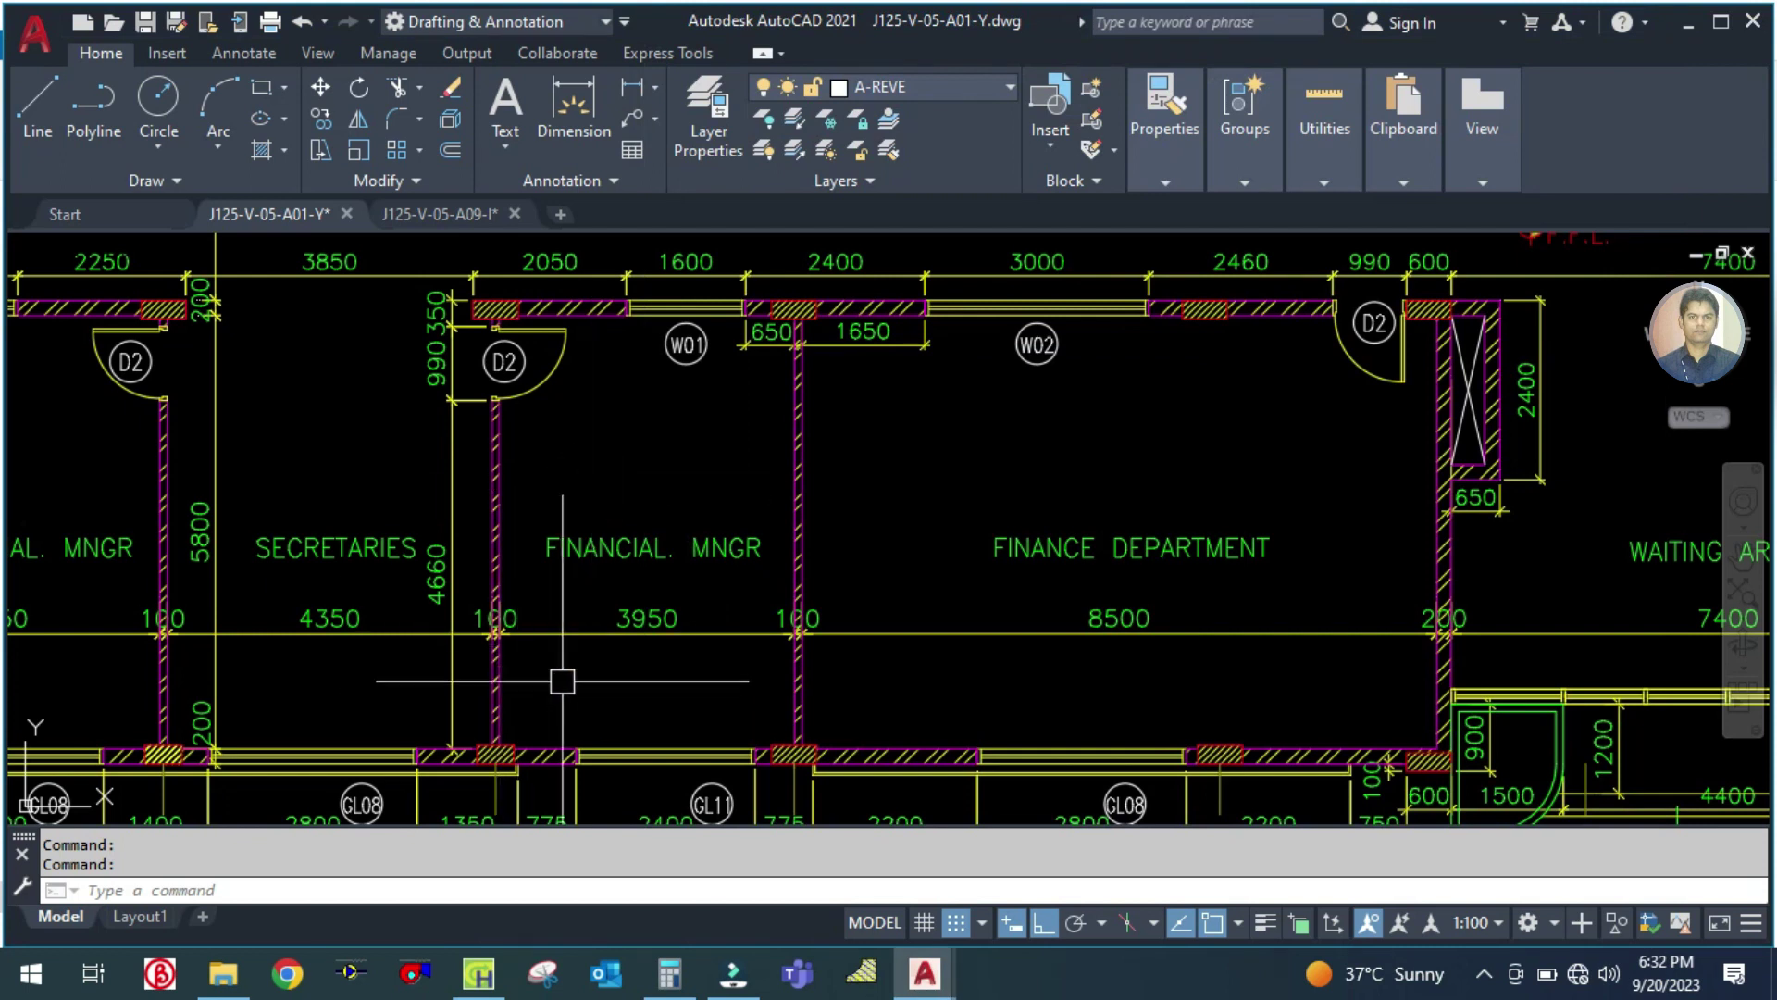
click(669, 971)
click(1240, 477)
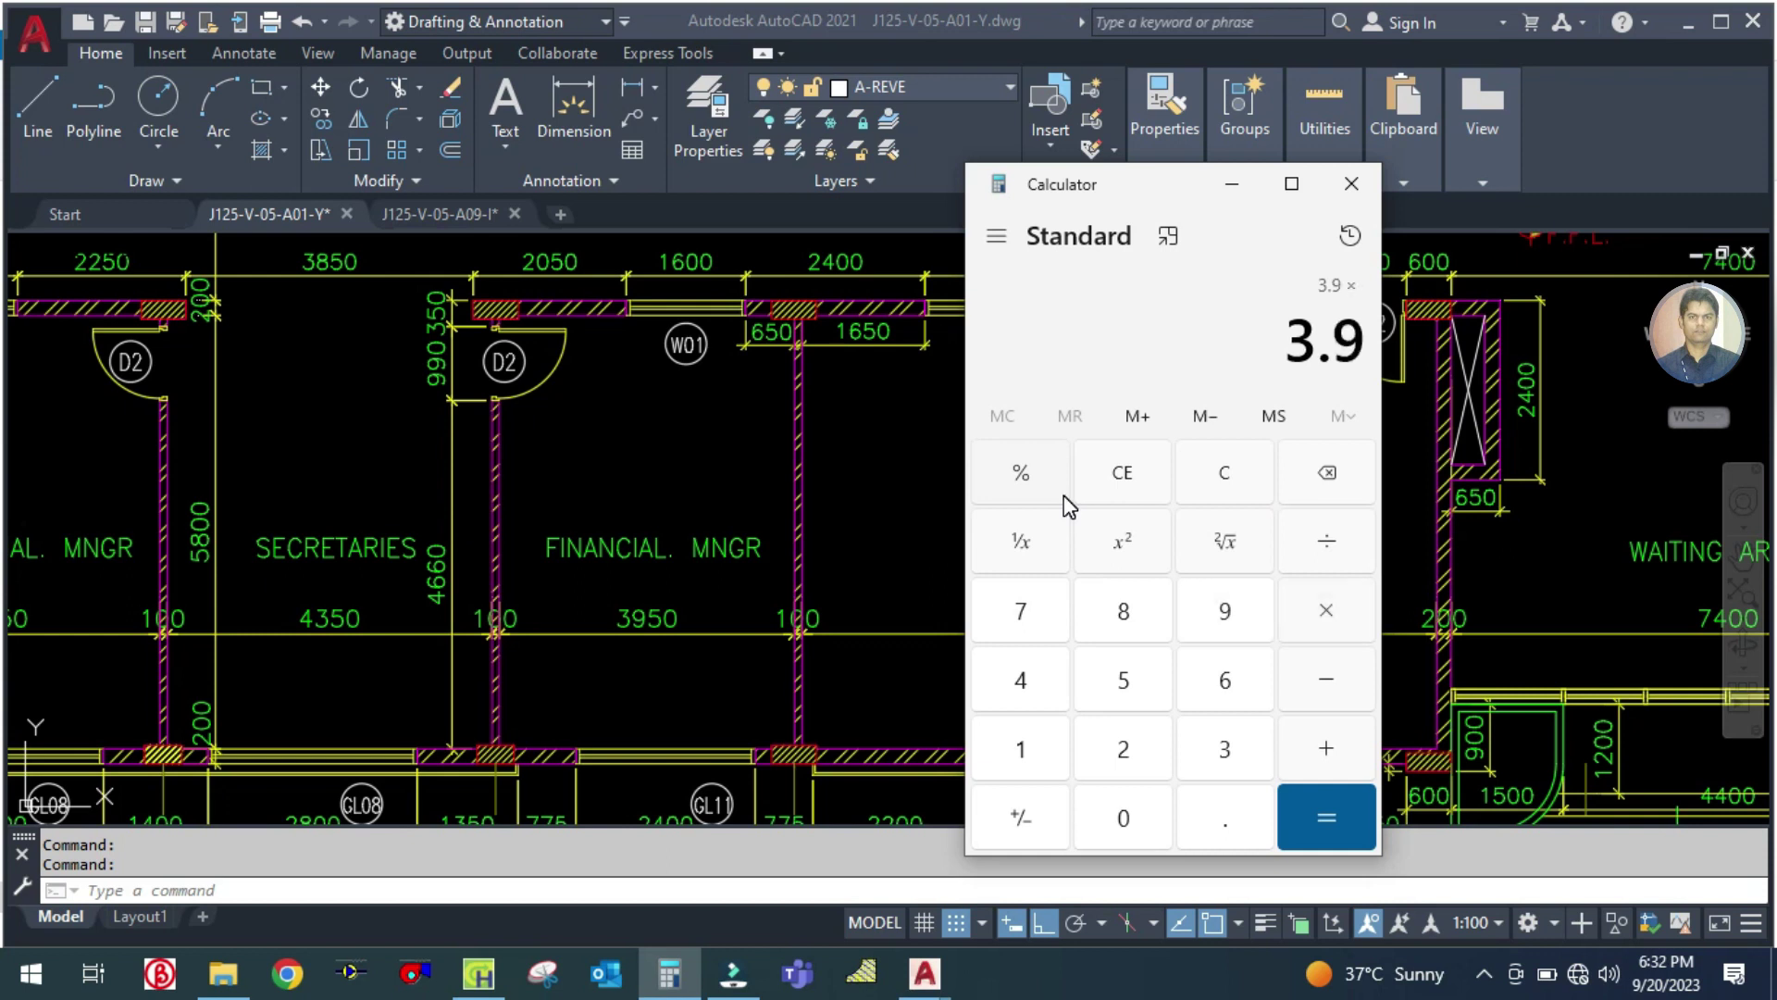
key(4)
key(Return)
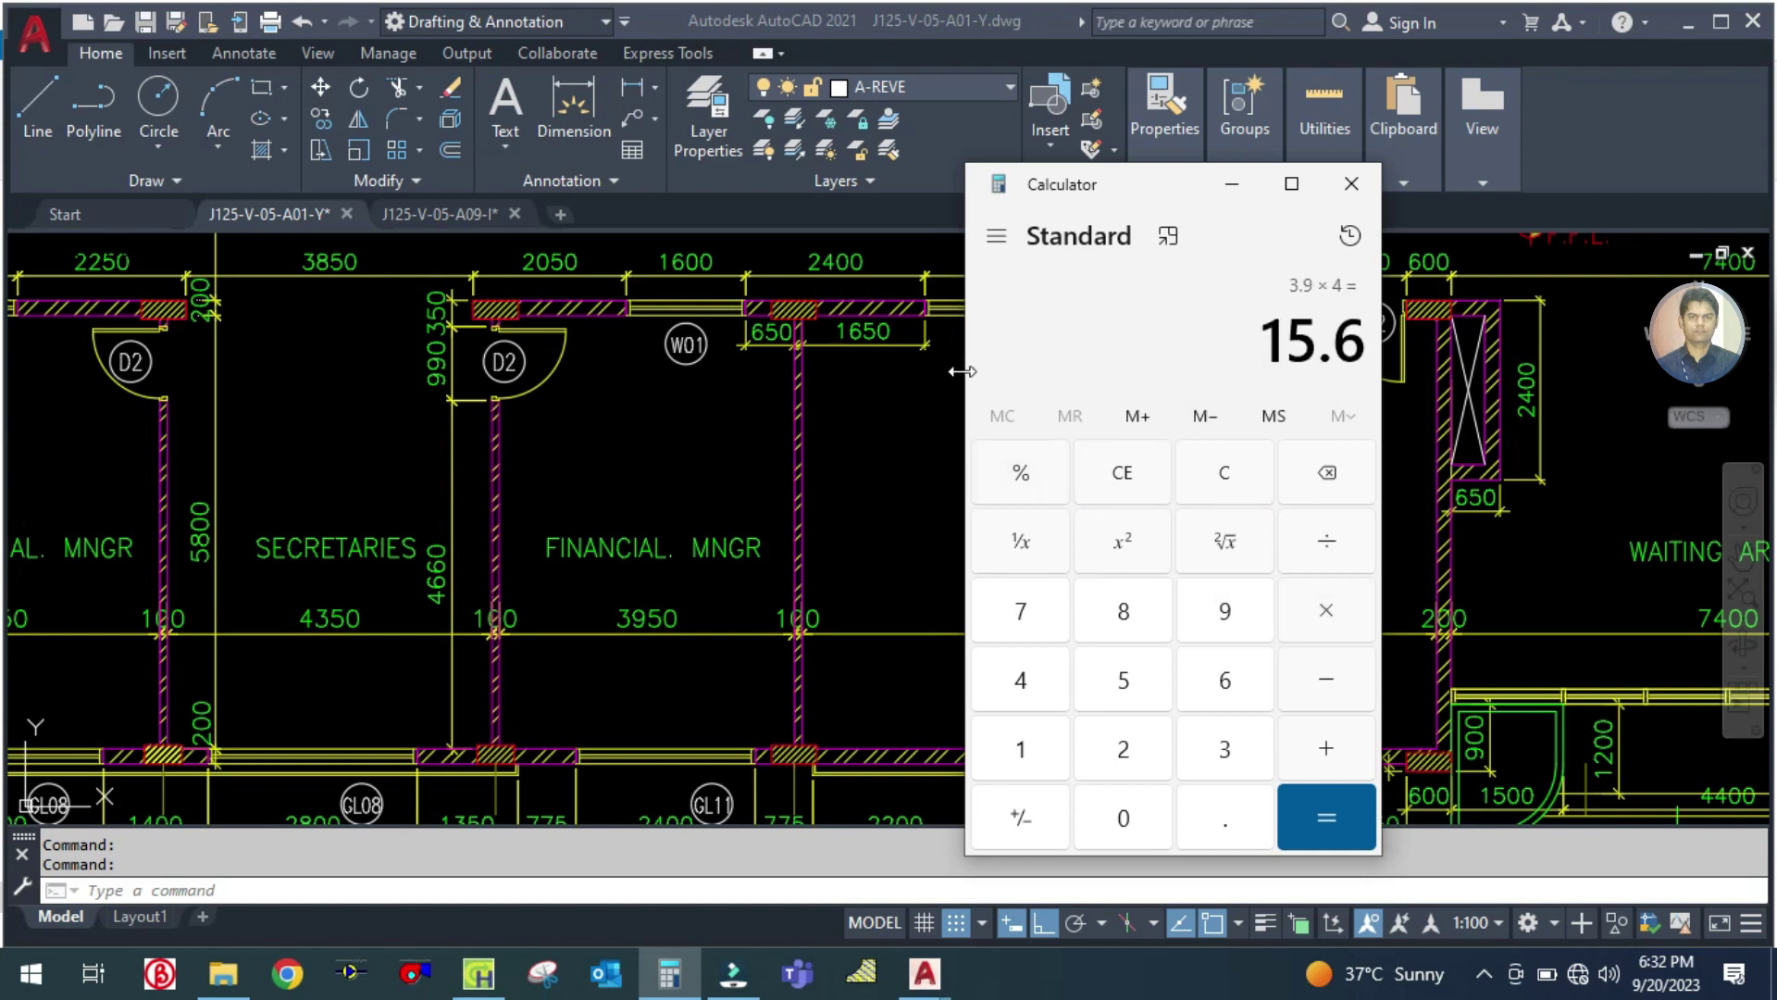
click(479, 972)
click(1000, 375)
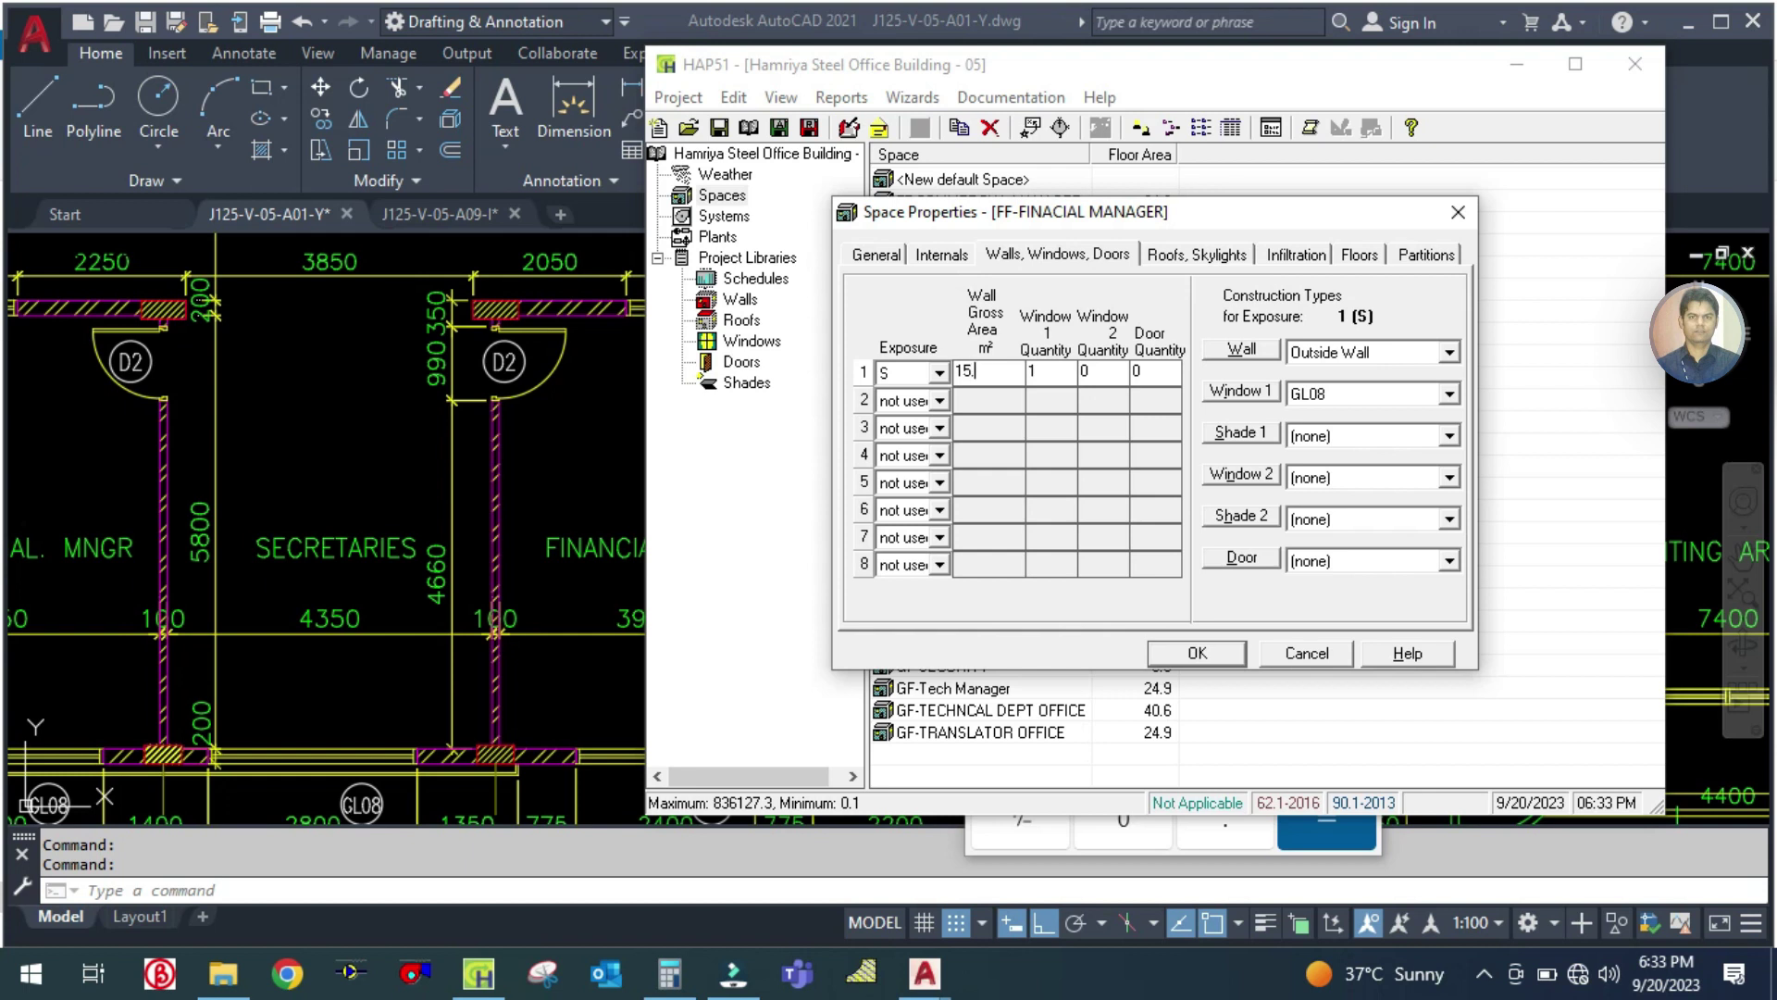
Step: Check the financial manager's window tag on the AutoCAD plan and assign GL11 as Window 1 for the south exposure in HAP
click(1055, 373)
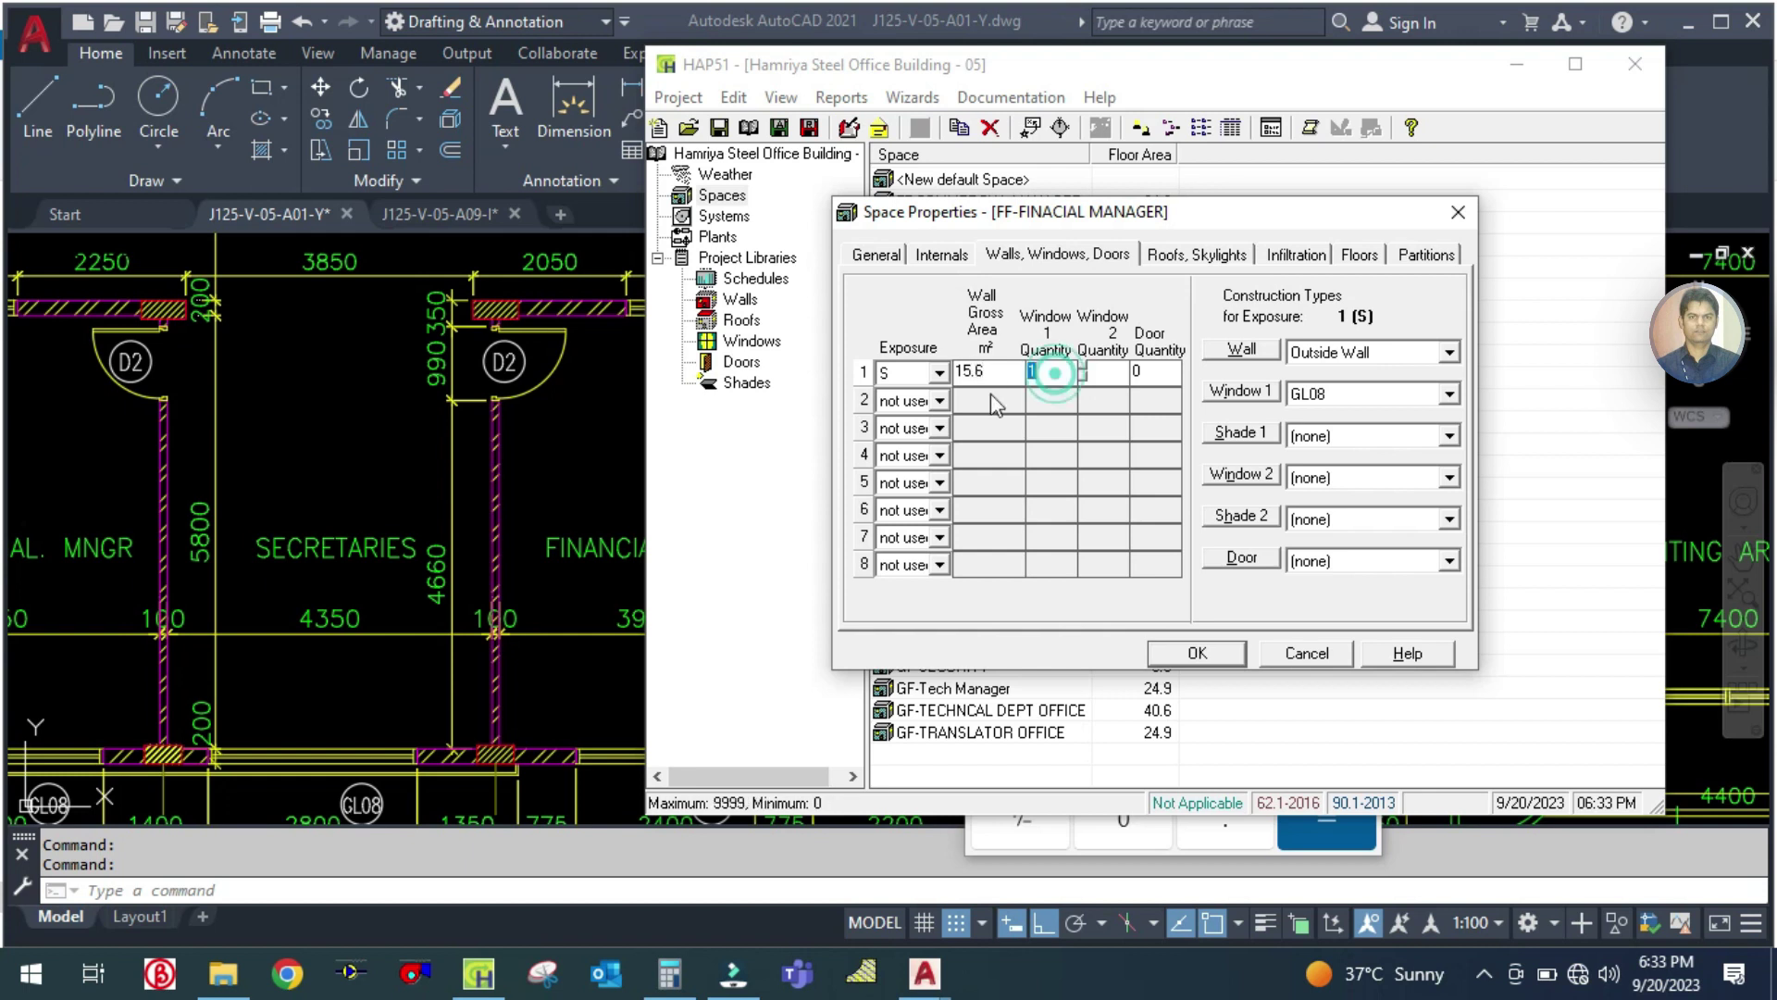
click(591, 513)
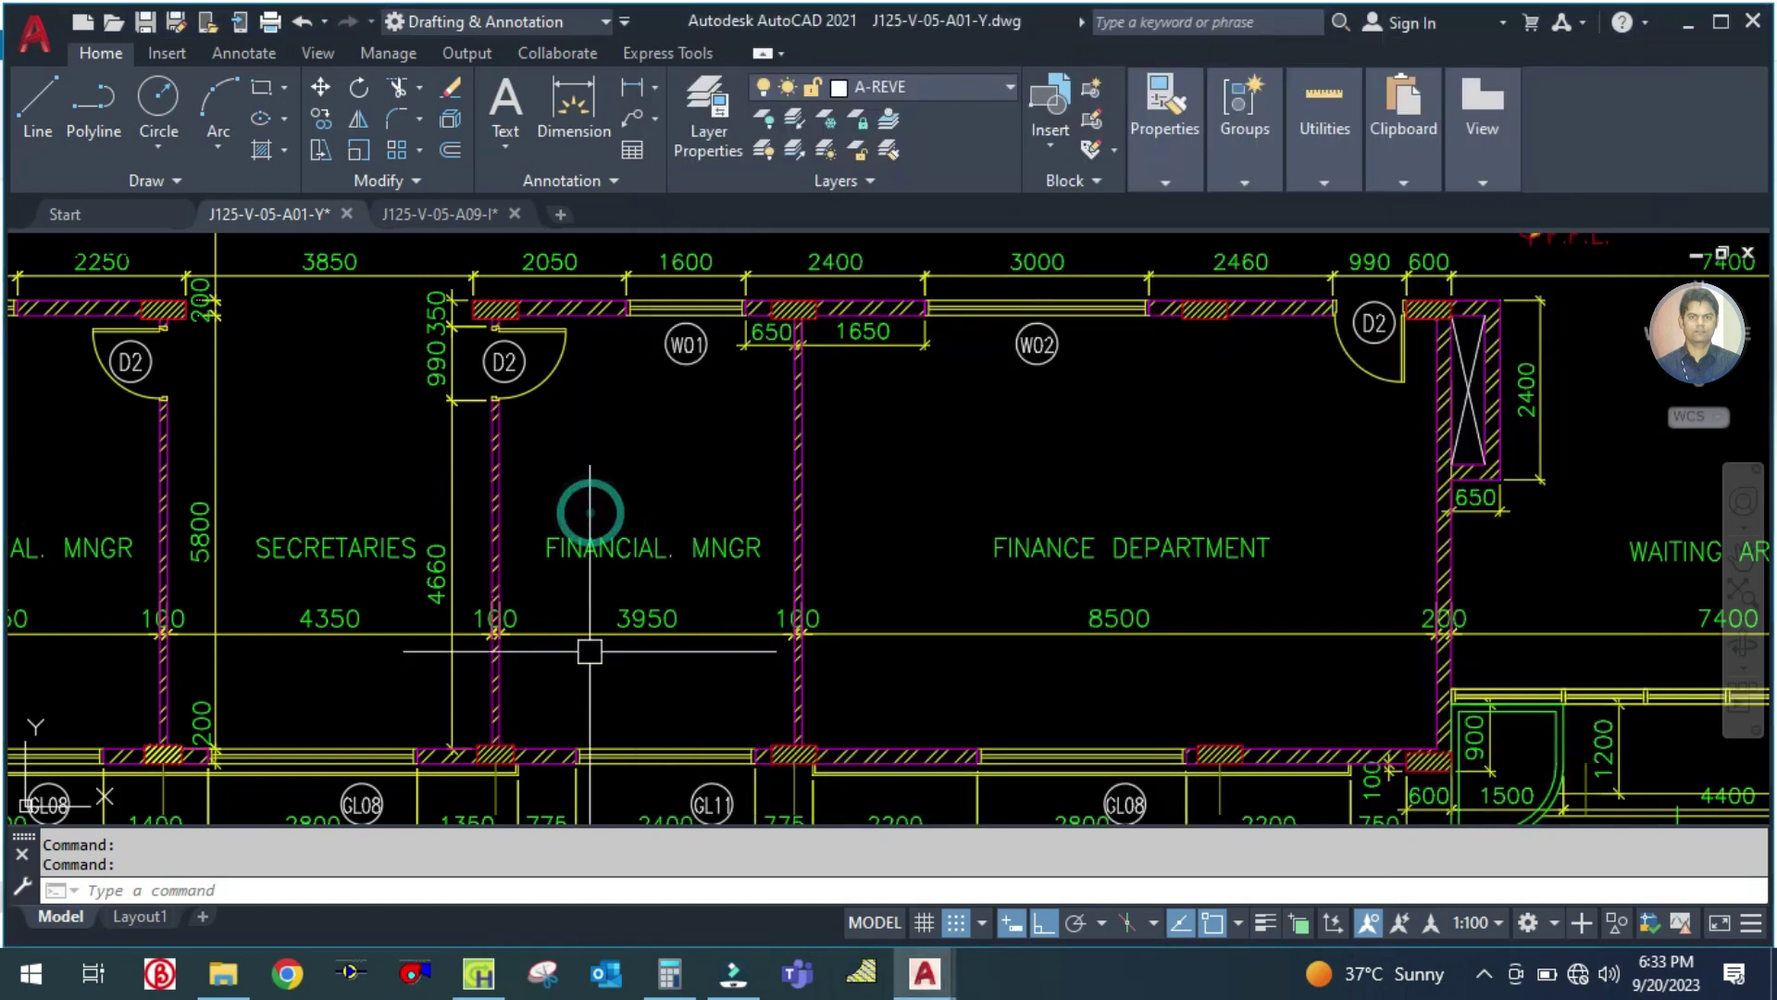
click(481, 973)
click(1353, 398)
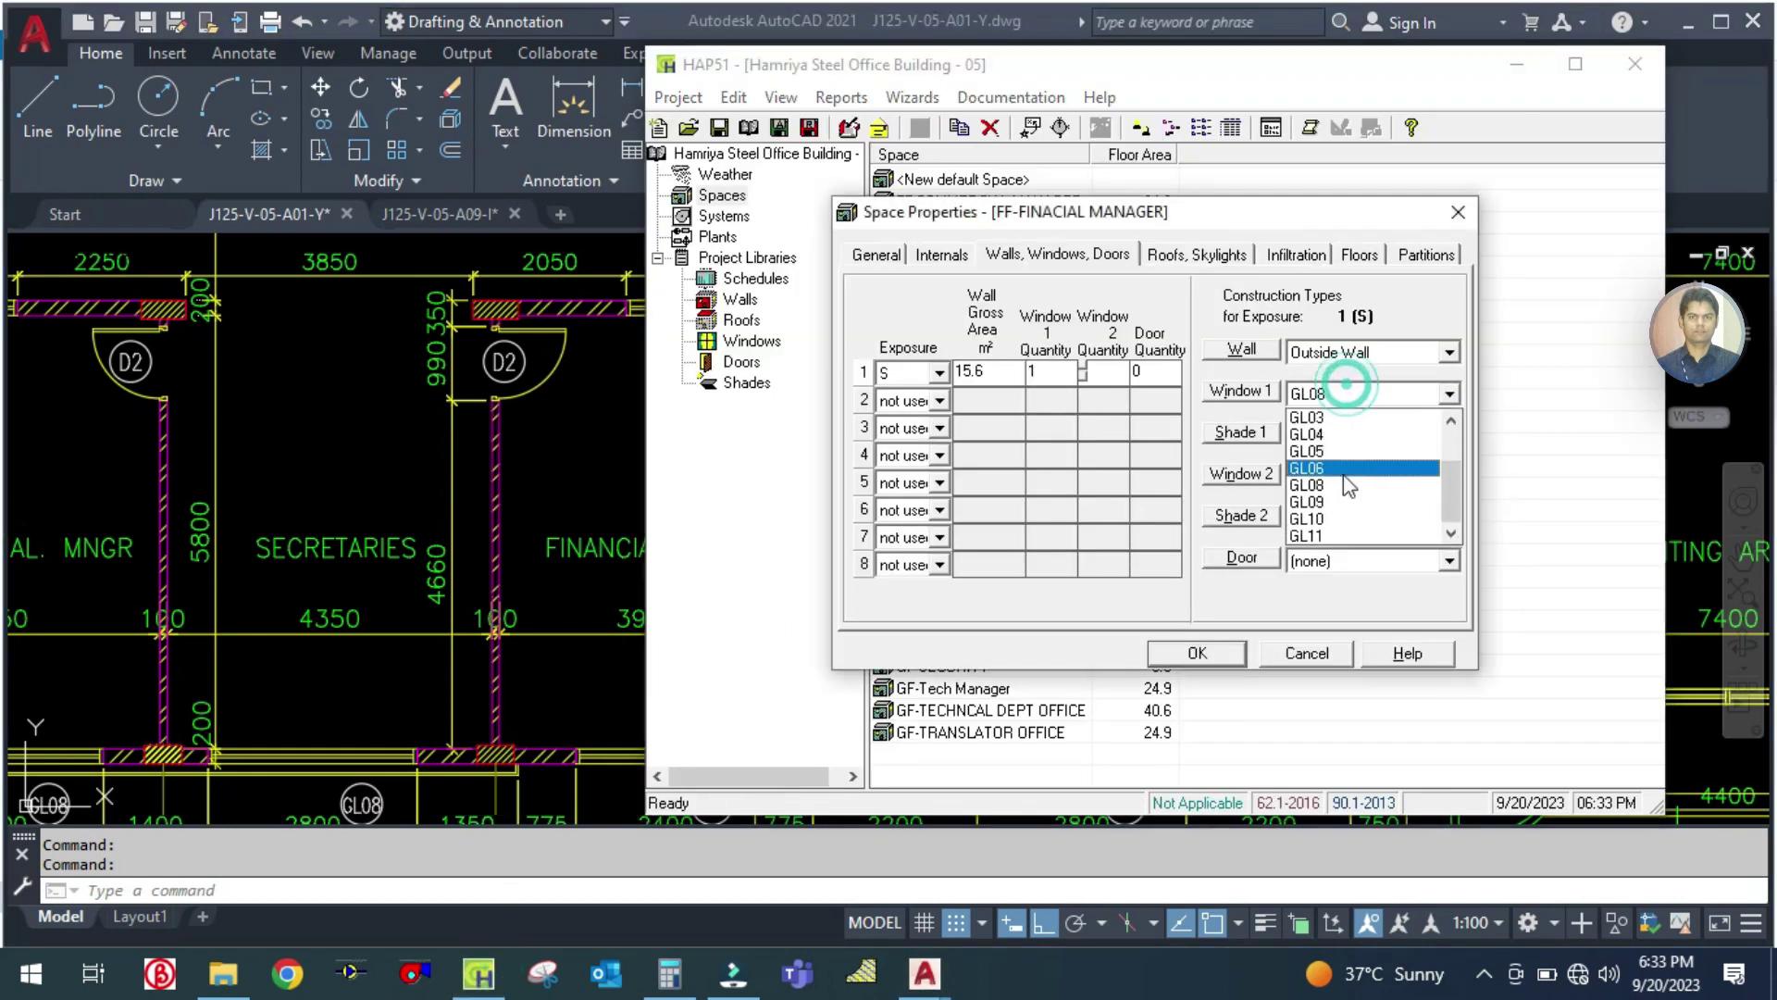
click(1337, 533)
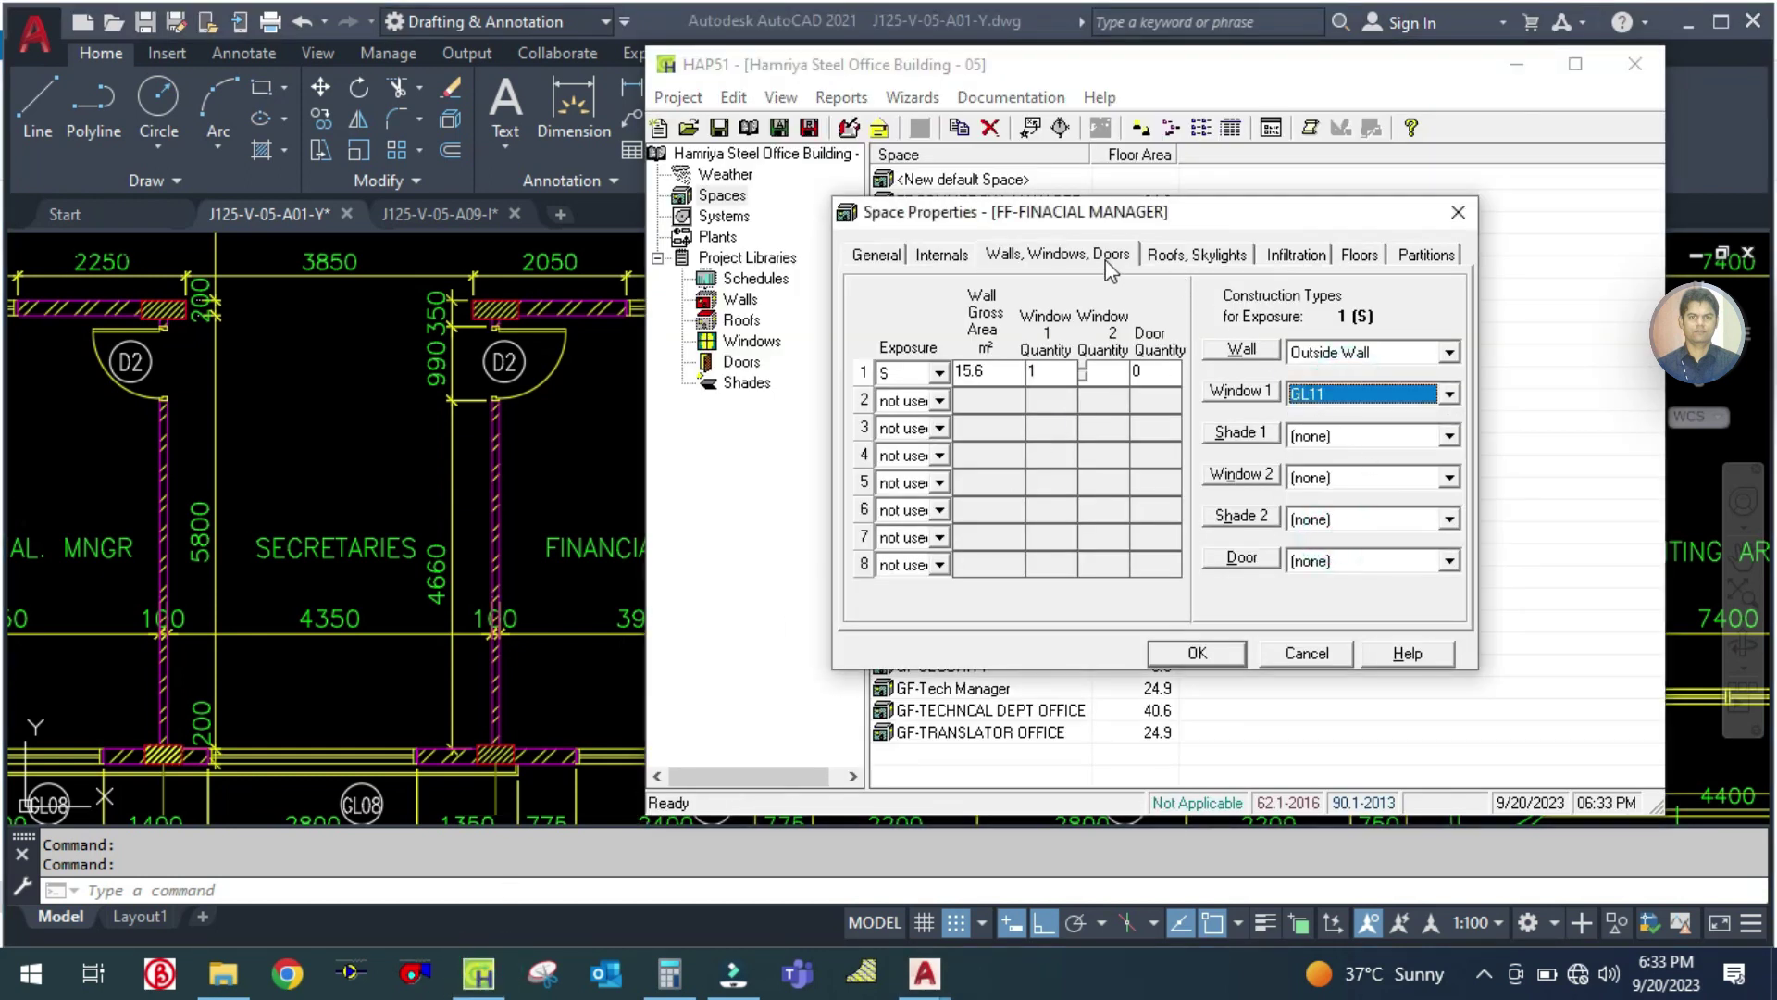
click(1070, 257)
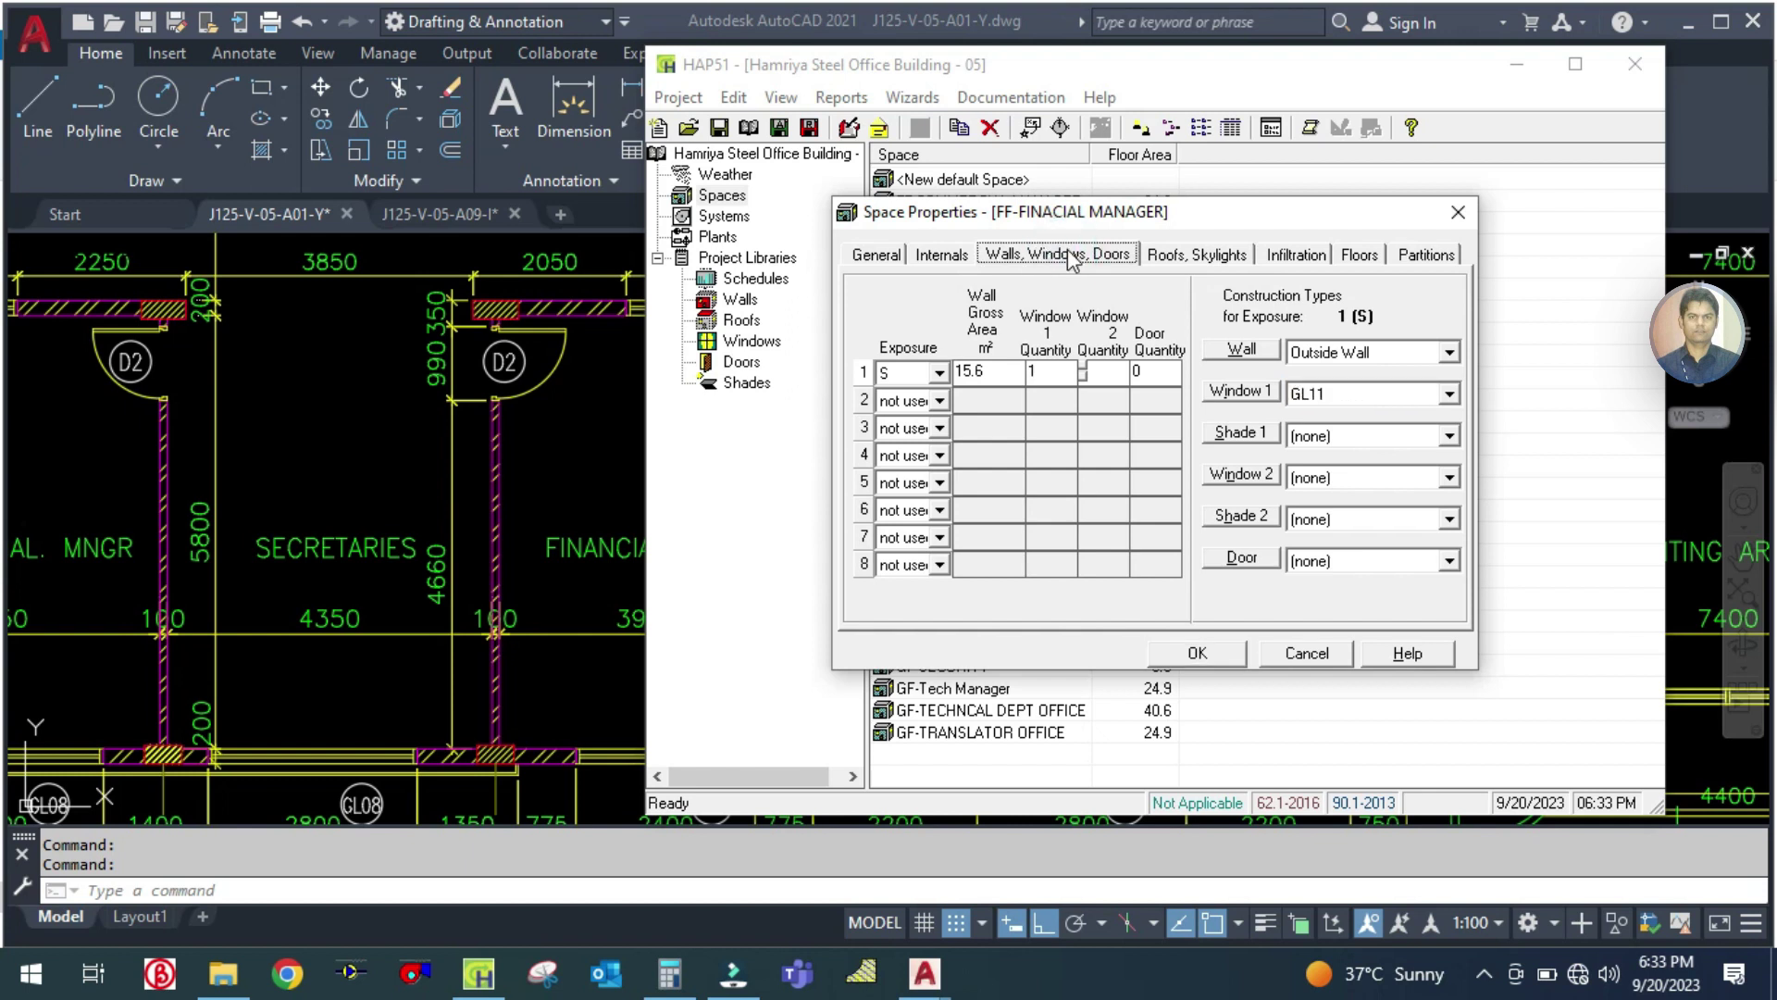
Step: Check the space's floor area and set the horizontal roof exposure's gross area to 22.6 m²
click(1205, 252)
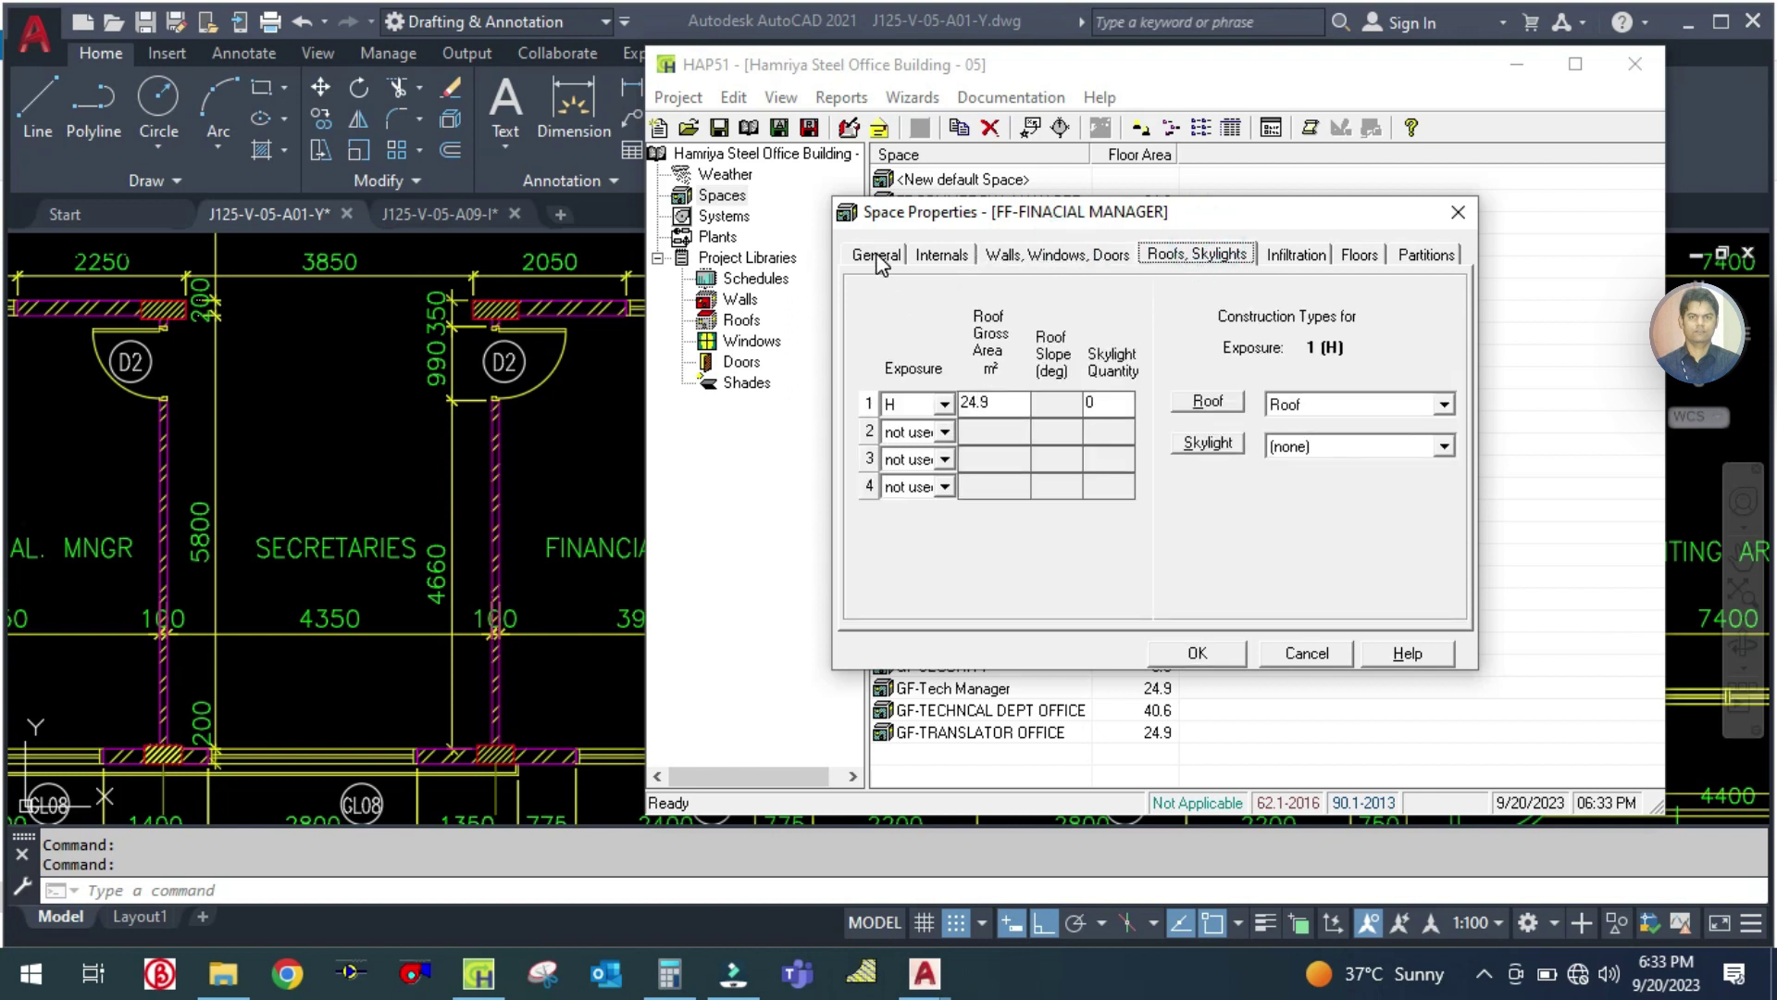
click(876, 257)
click(1200, 263)
click(995, 406)
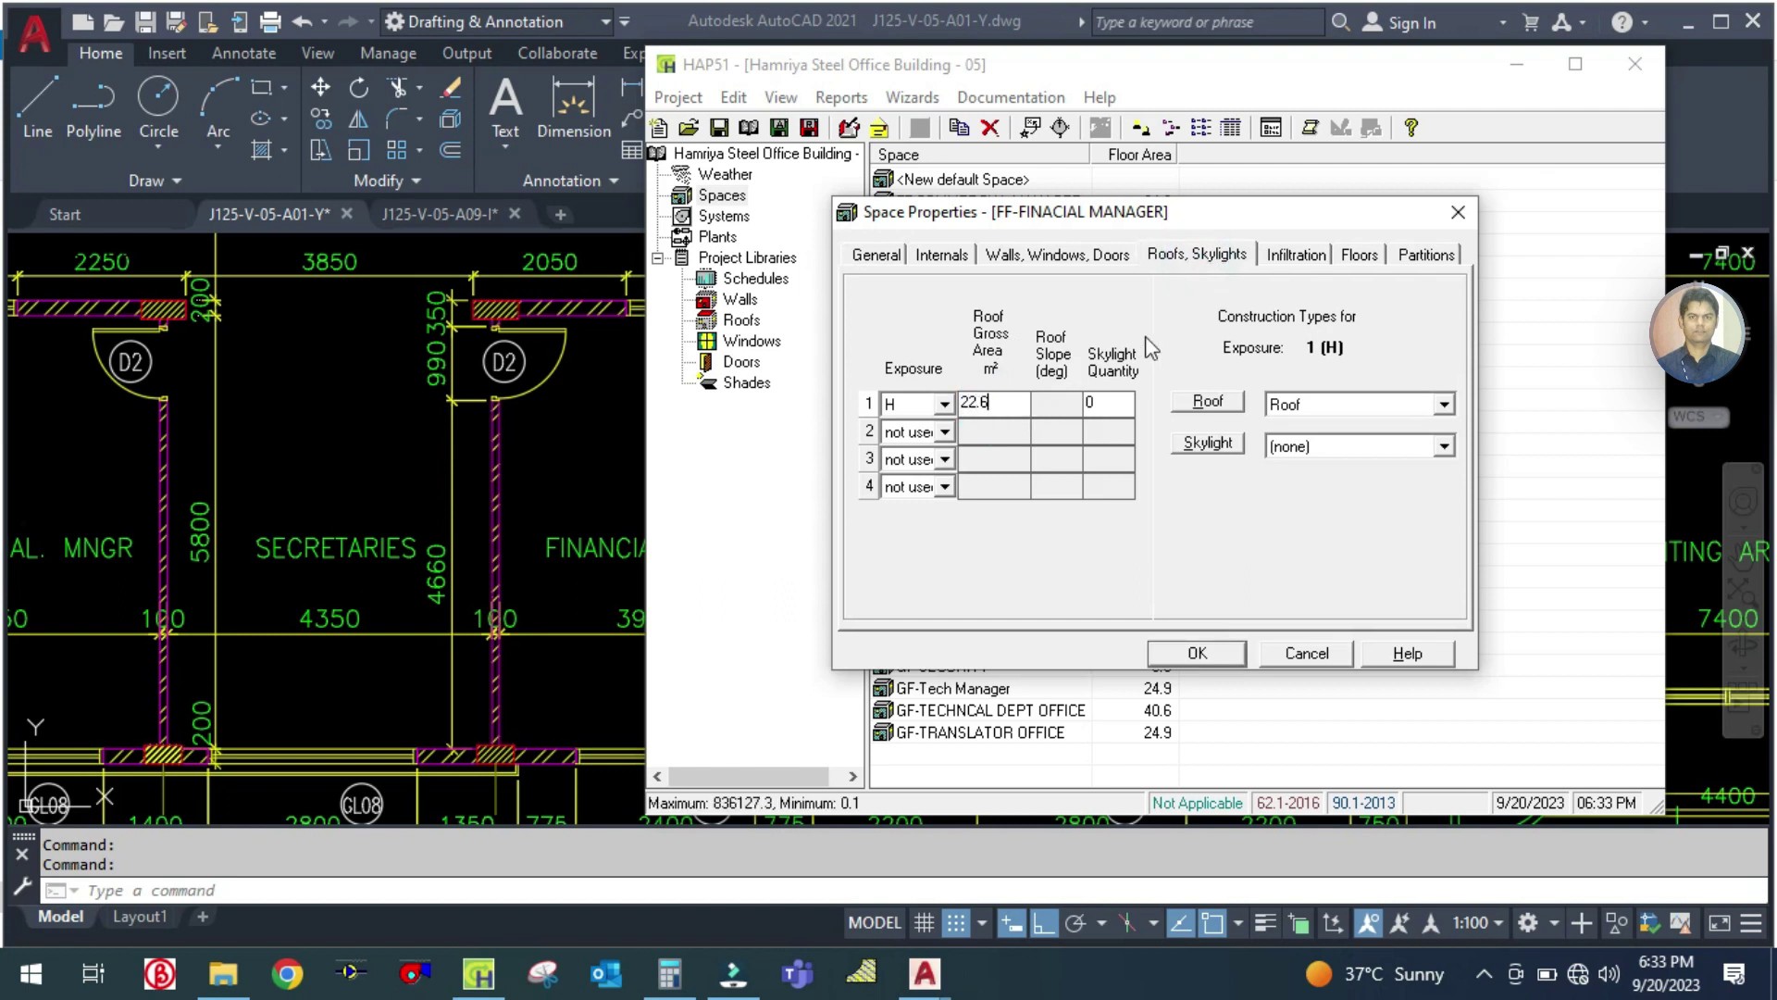
Step: Review the financial manager's infiltration, floor and partition settings
click(1285, 261)
click(1357, 255)
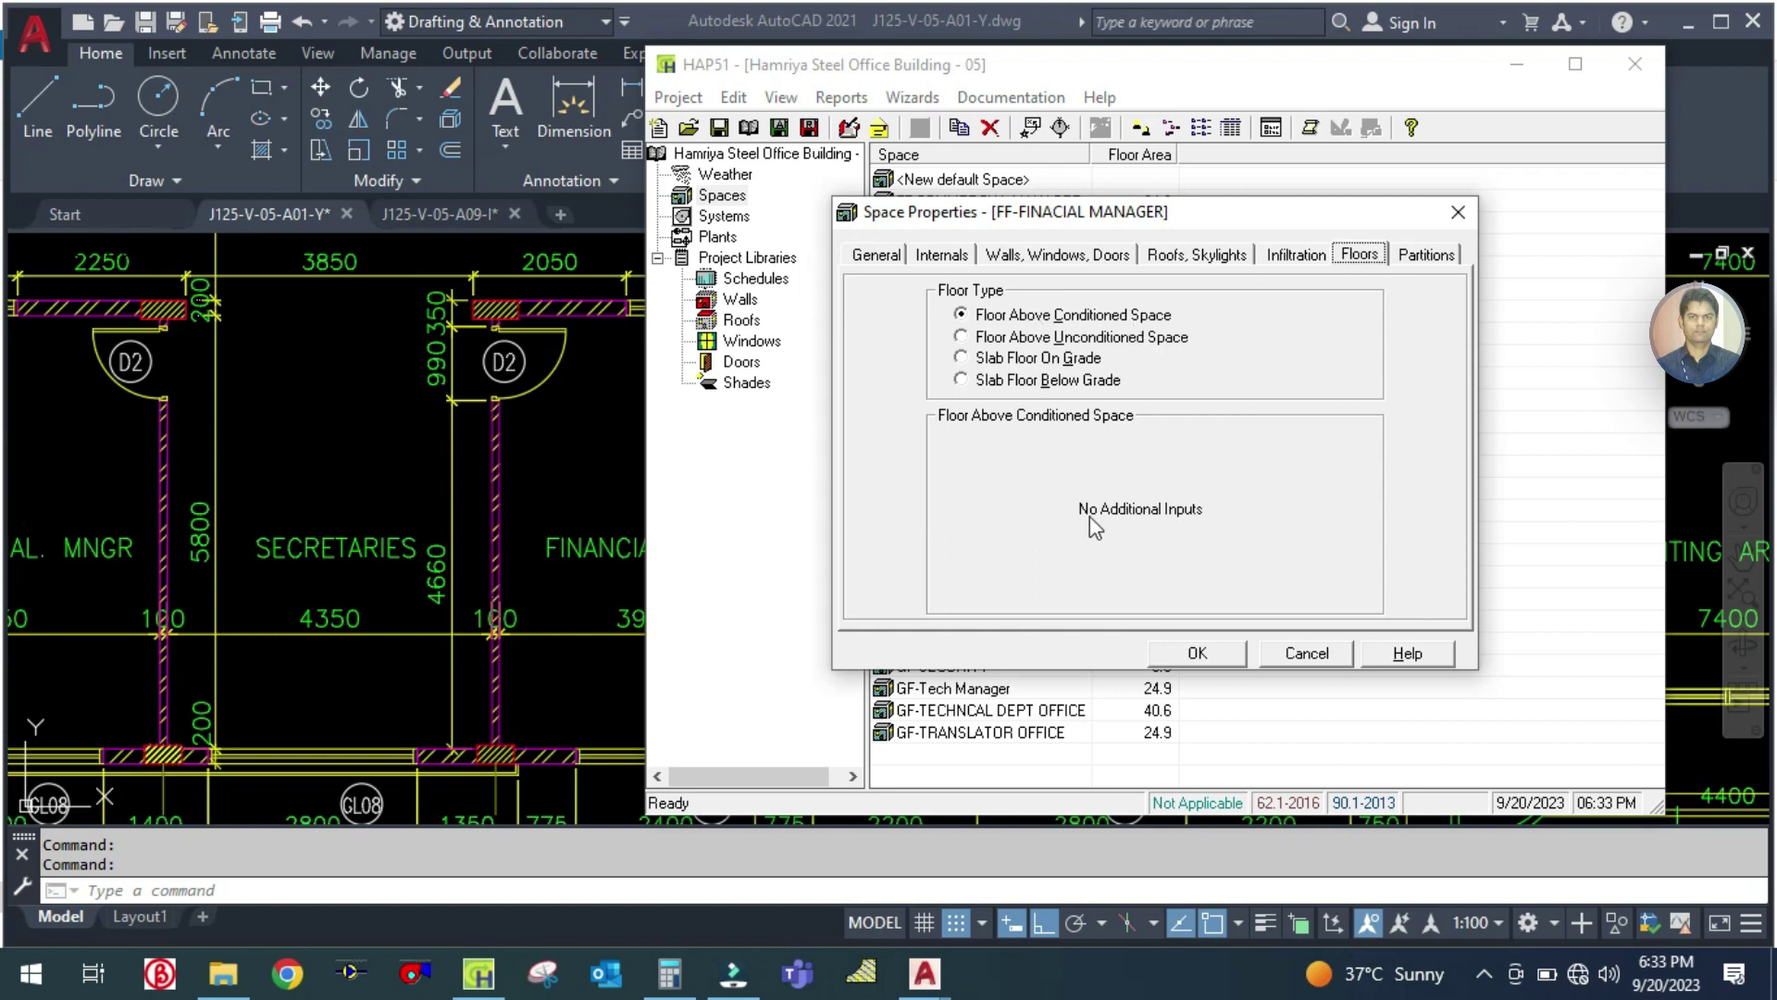
click(1428, 255)
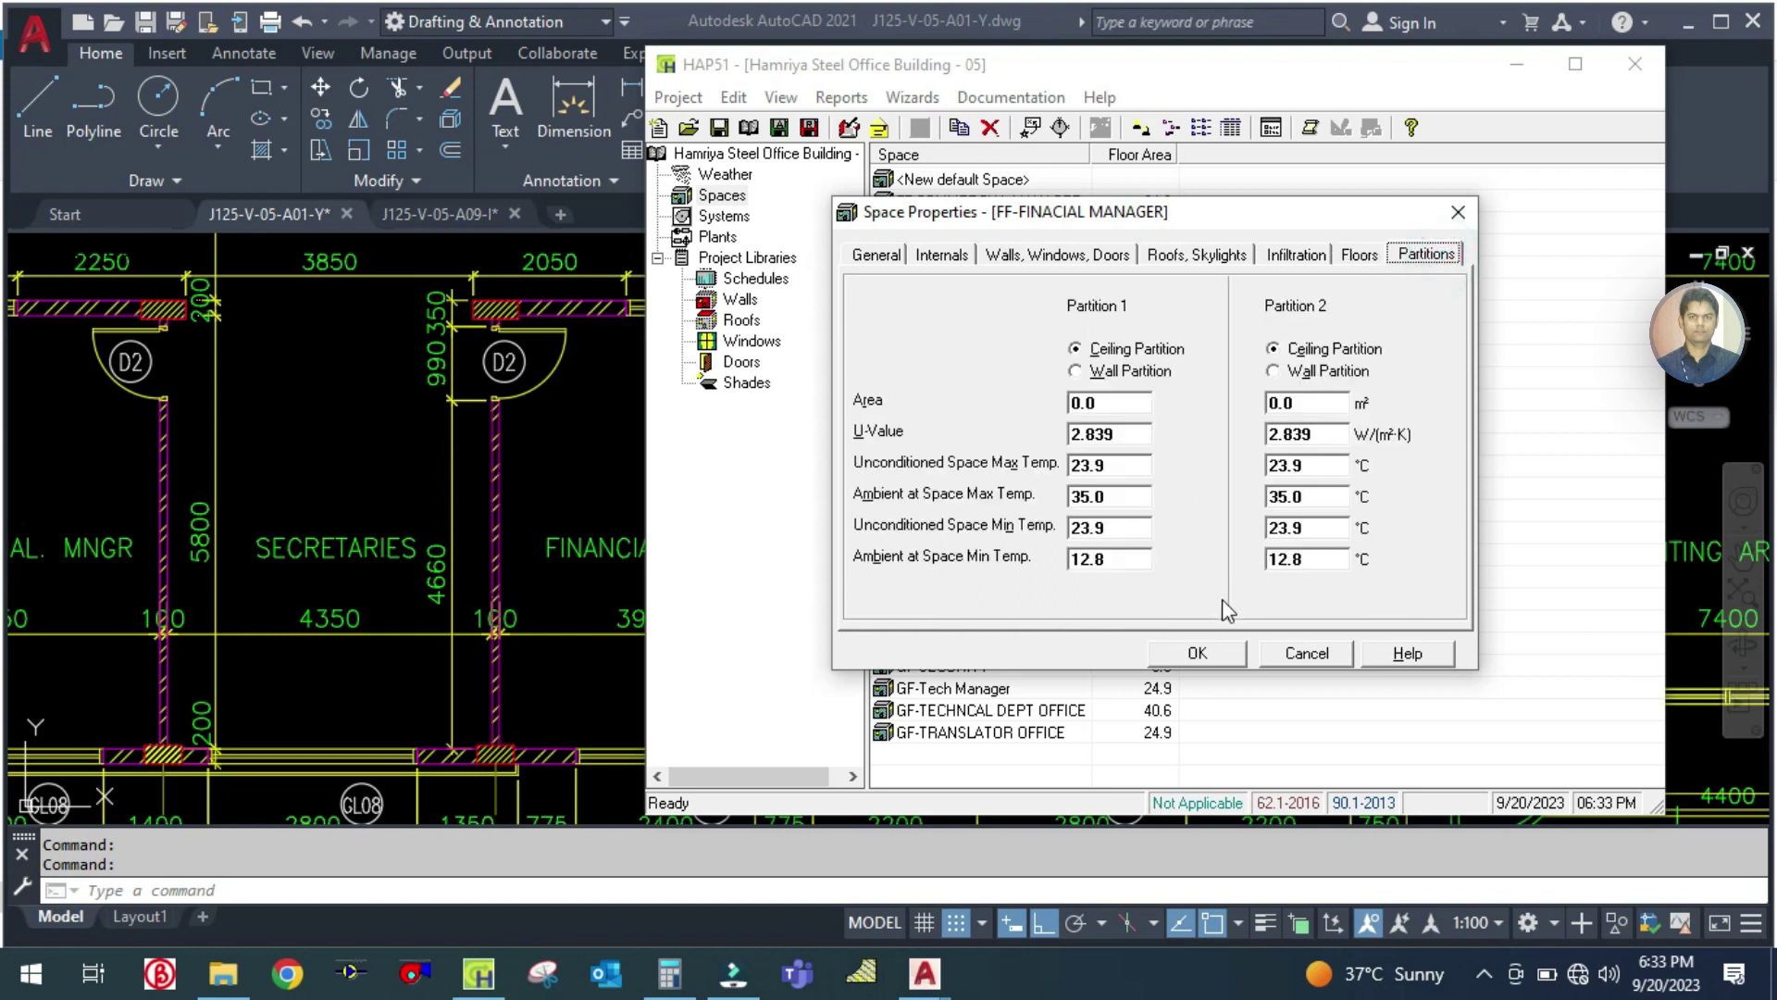
Step: Accept the financial manager's space properties and save the project
click(1178, 657)
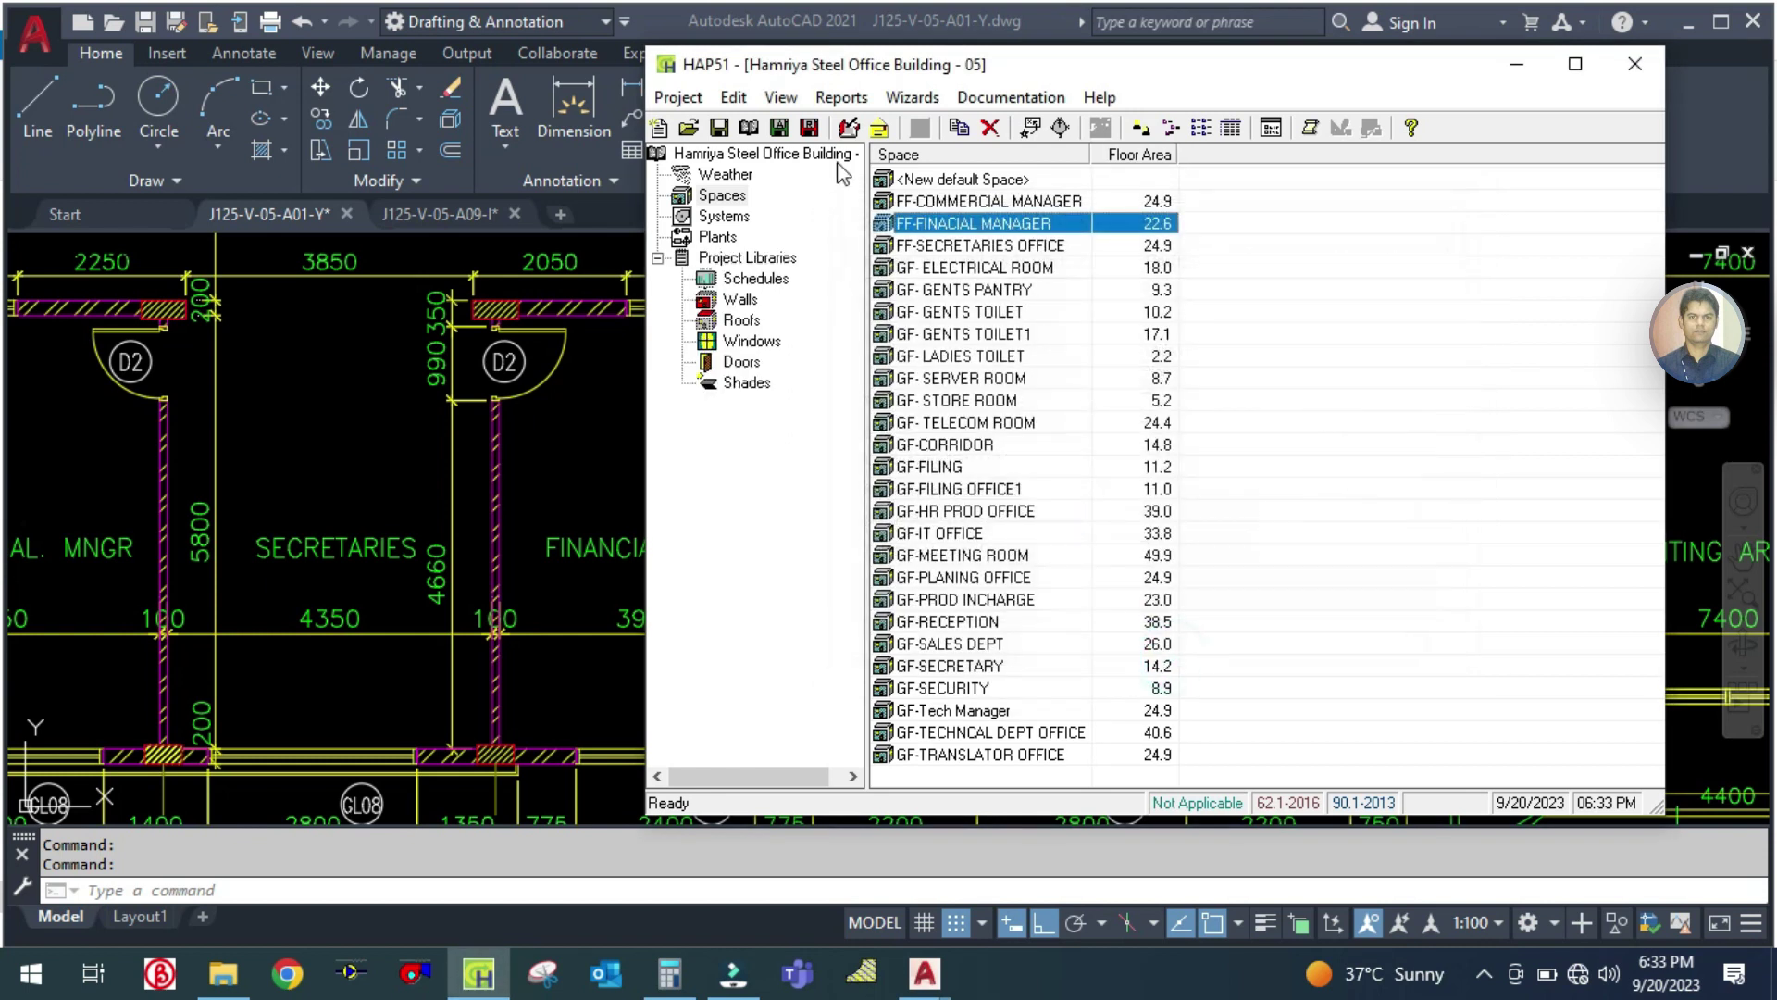
click(718, 129)
click(1063, 580)
Step: Switch to AutoCAD and examine the rooms on the first floor office layout, from the finance department across to the conference room and G.M. office
click(541, 479)
scroll(537, 465, down, 4)
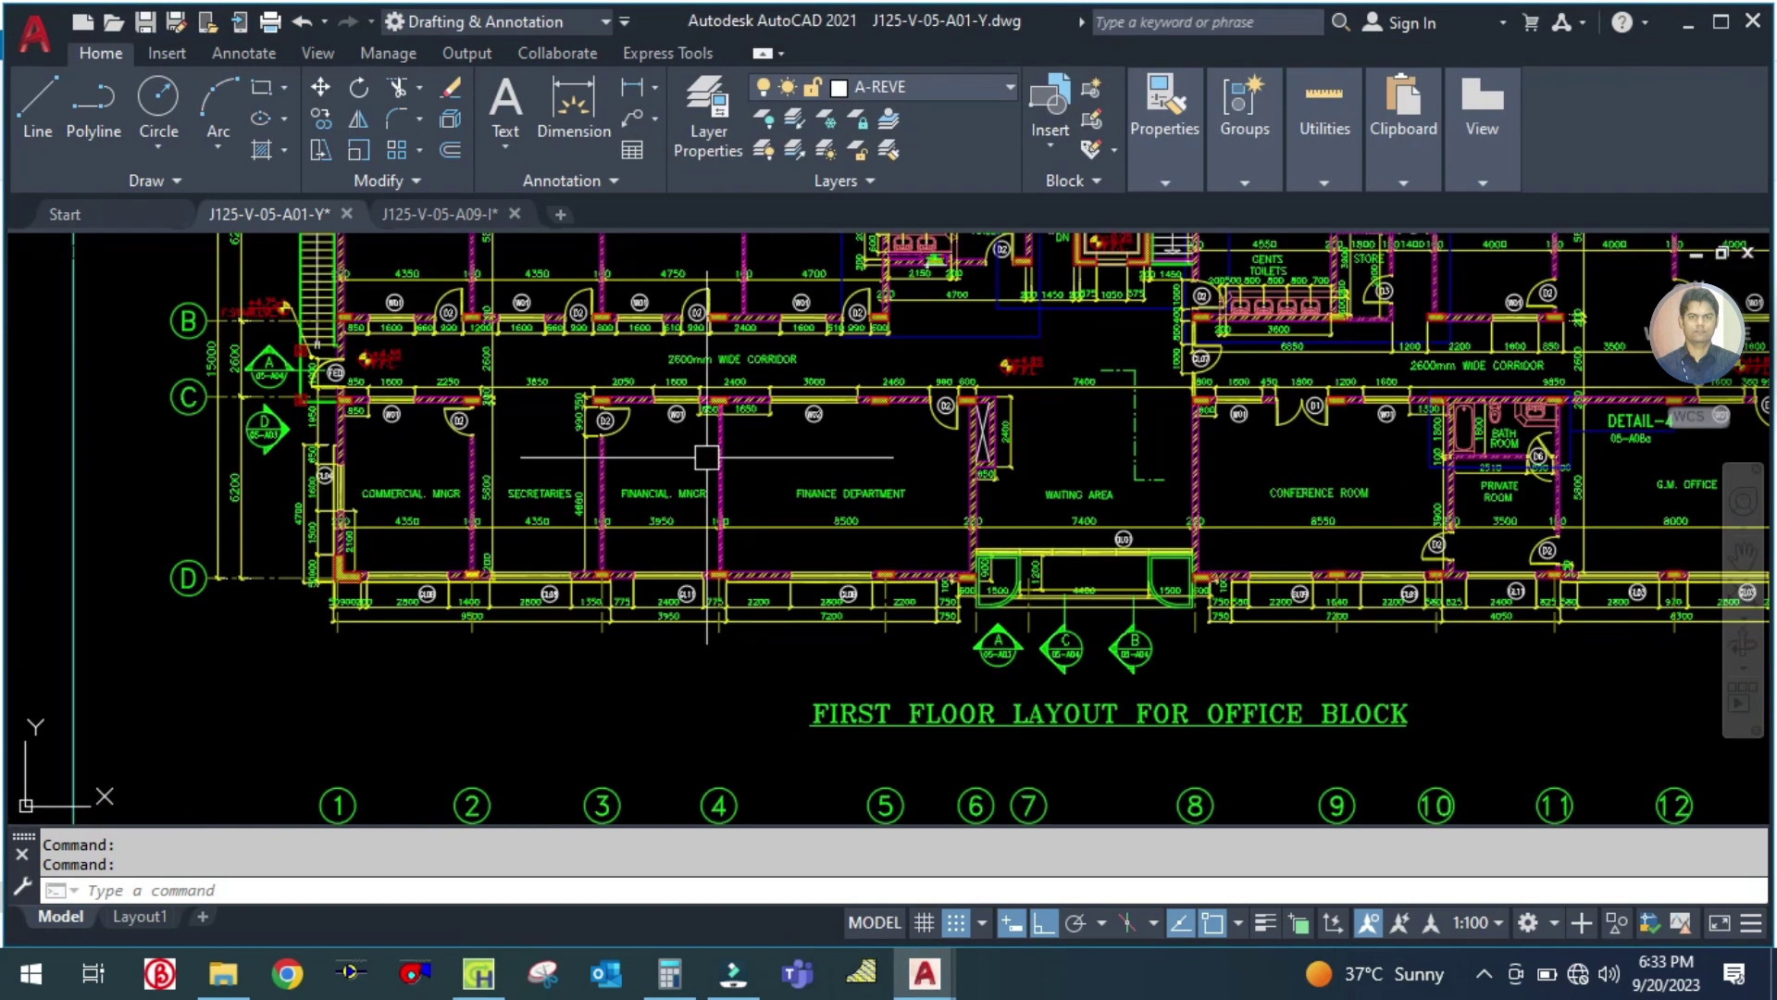
scroll(654, 452, up, 2)
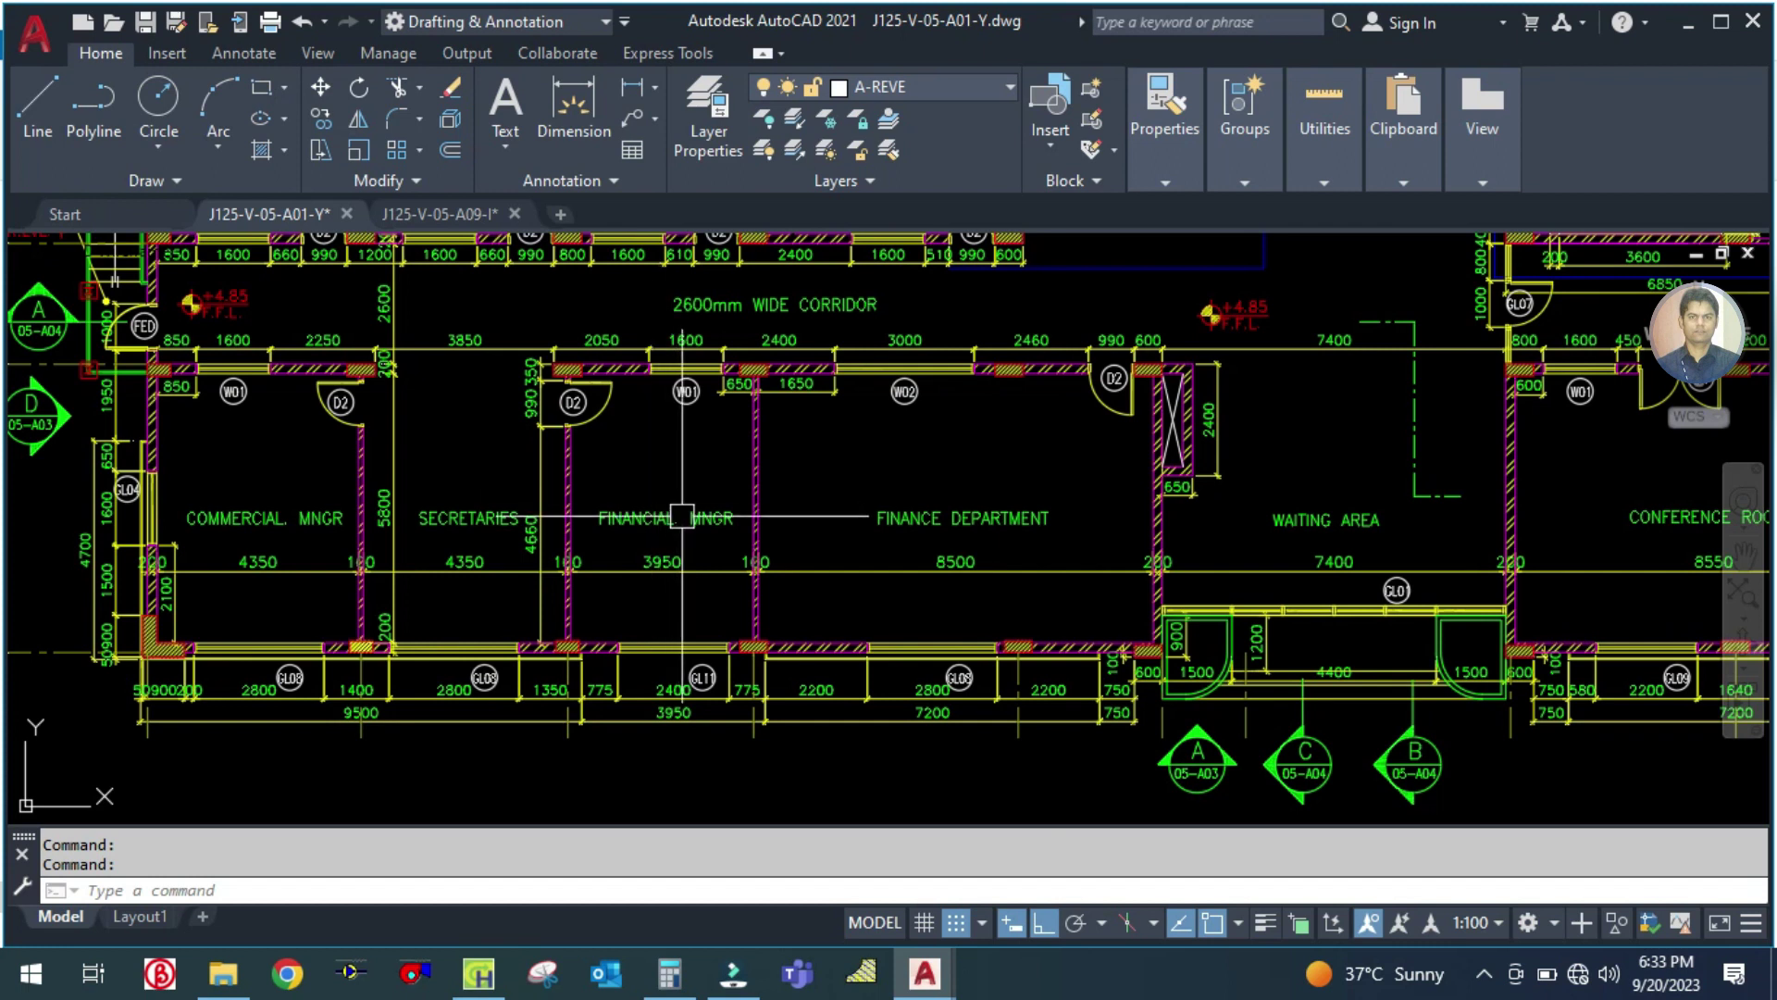
drag(638, 473, 680, 544)
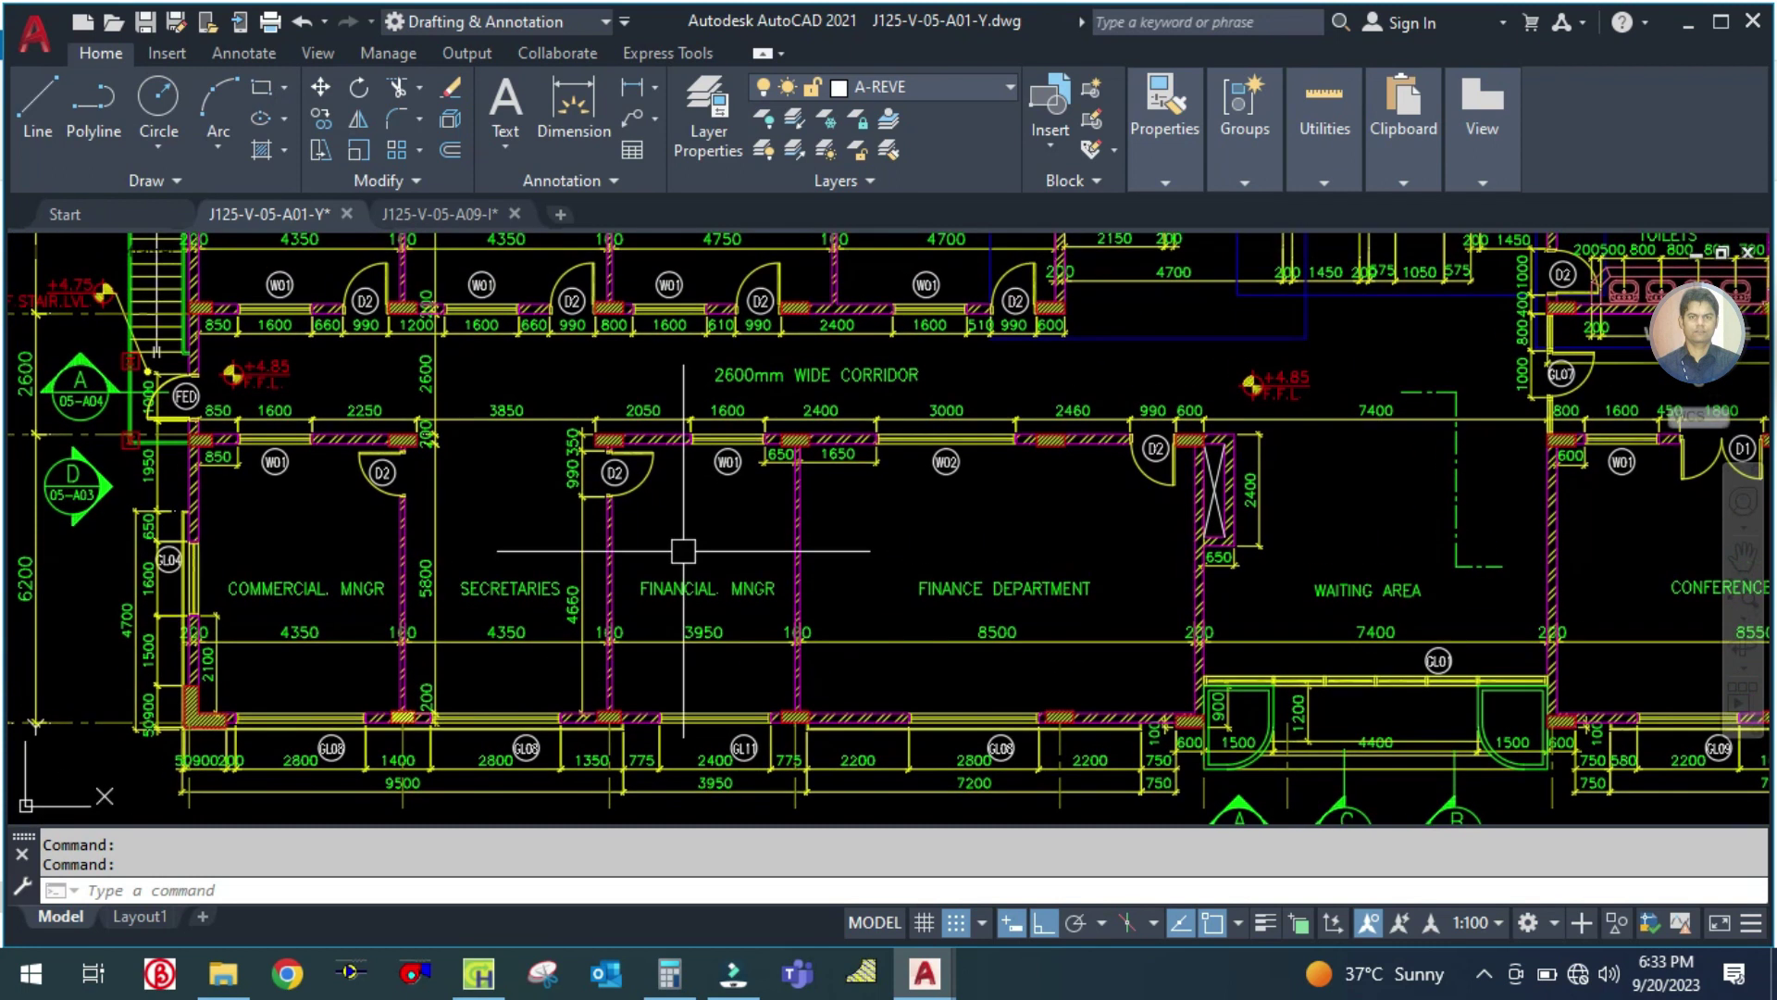
scroll(796, 516, down, 2)
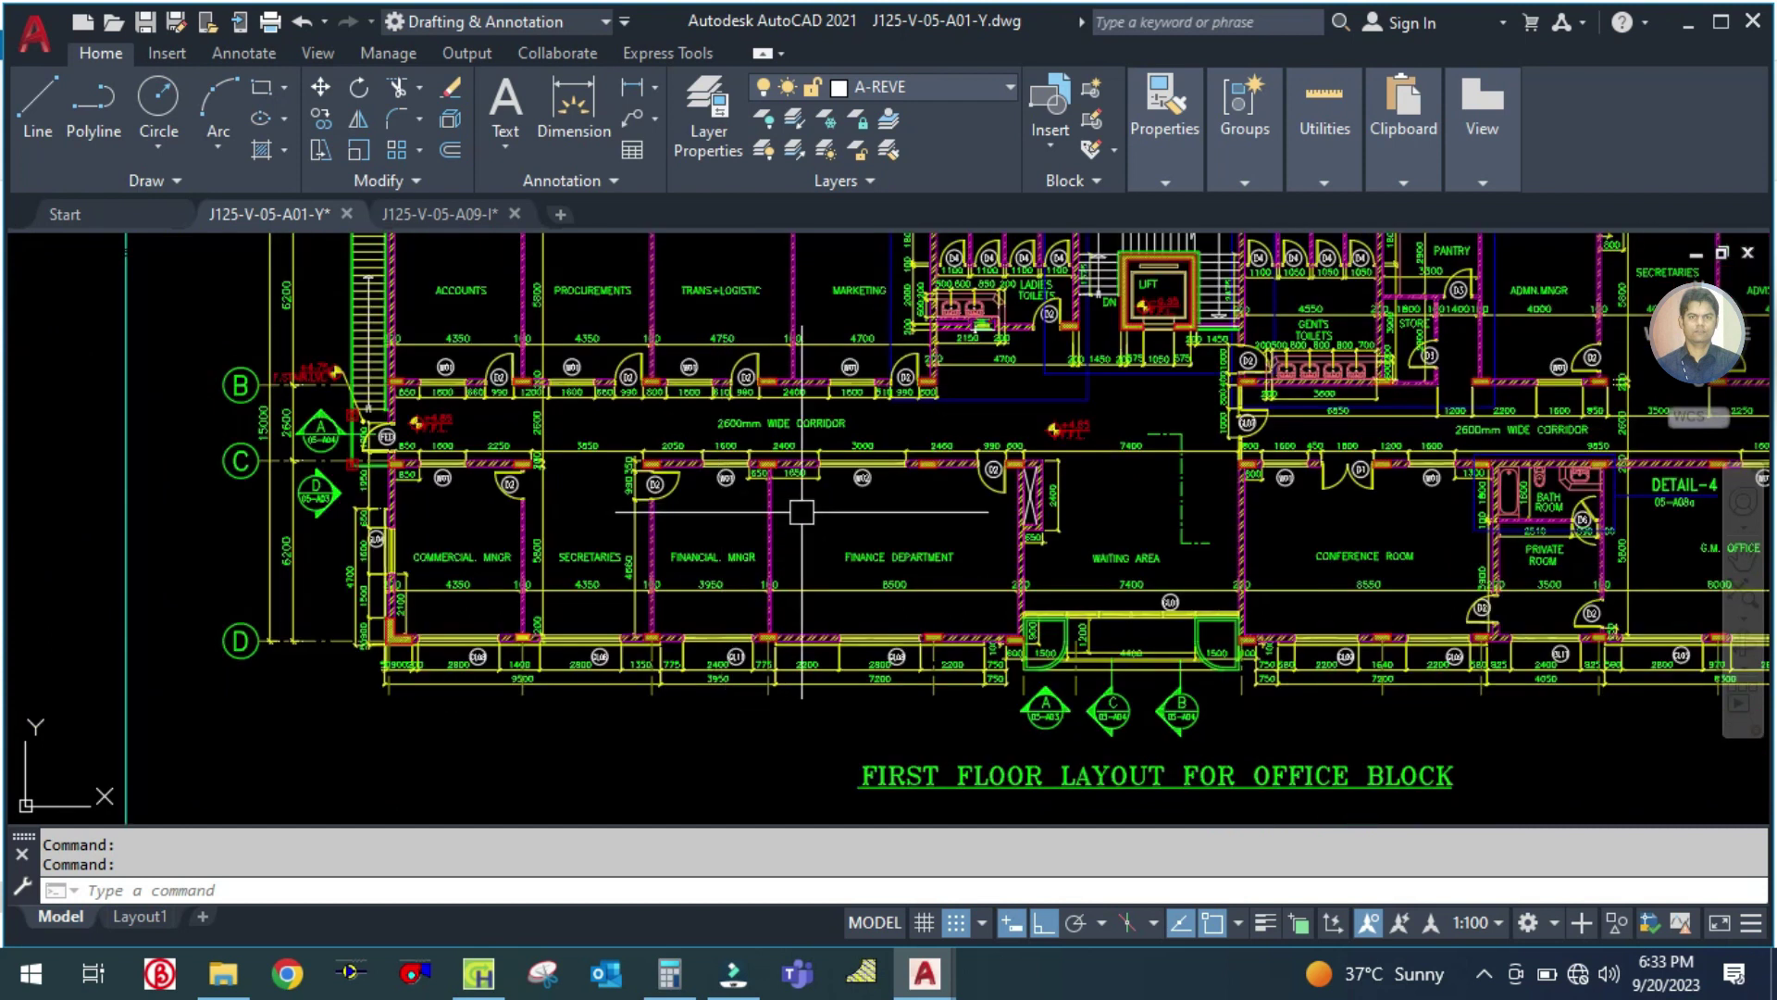
scroll(819, 511, up, 2)
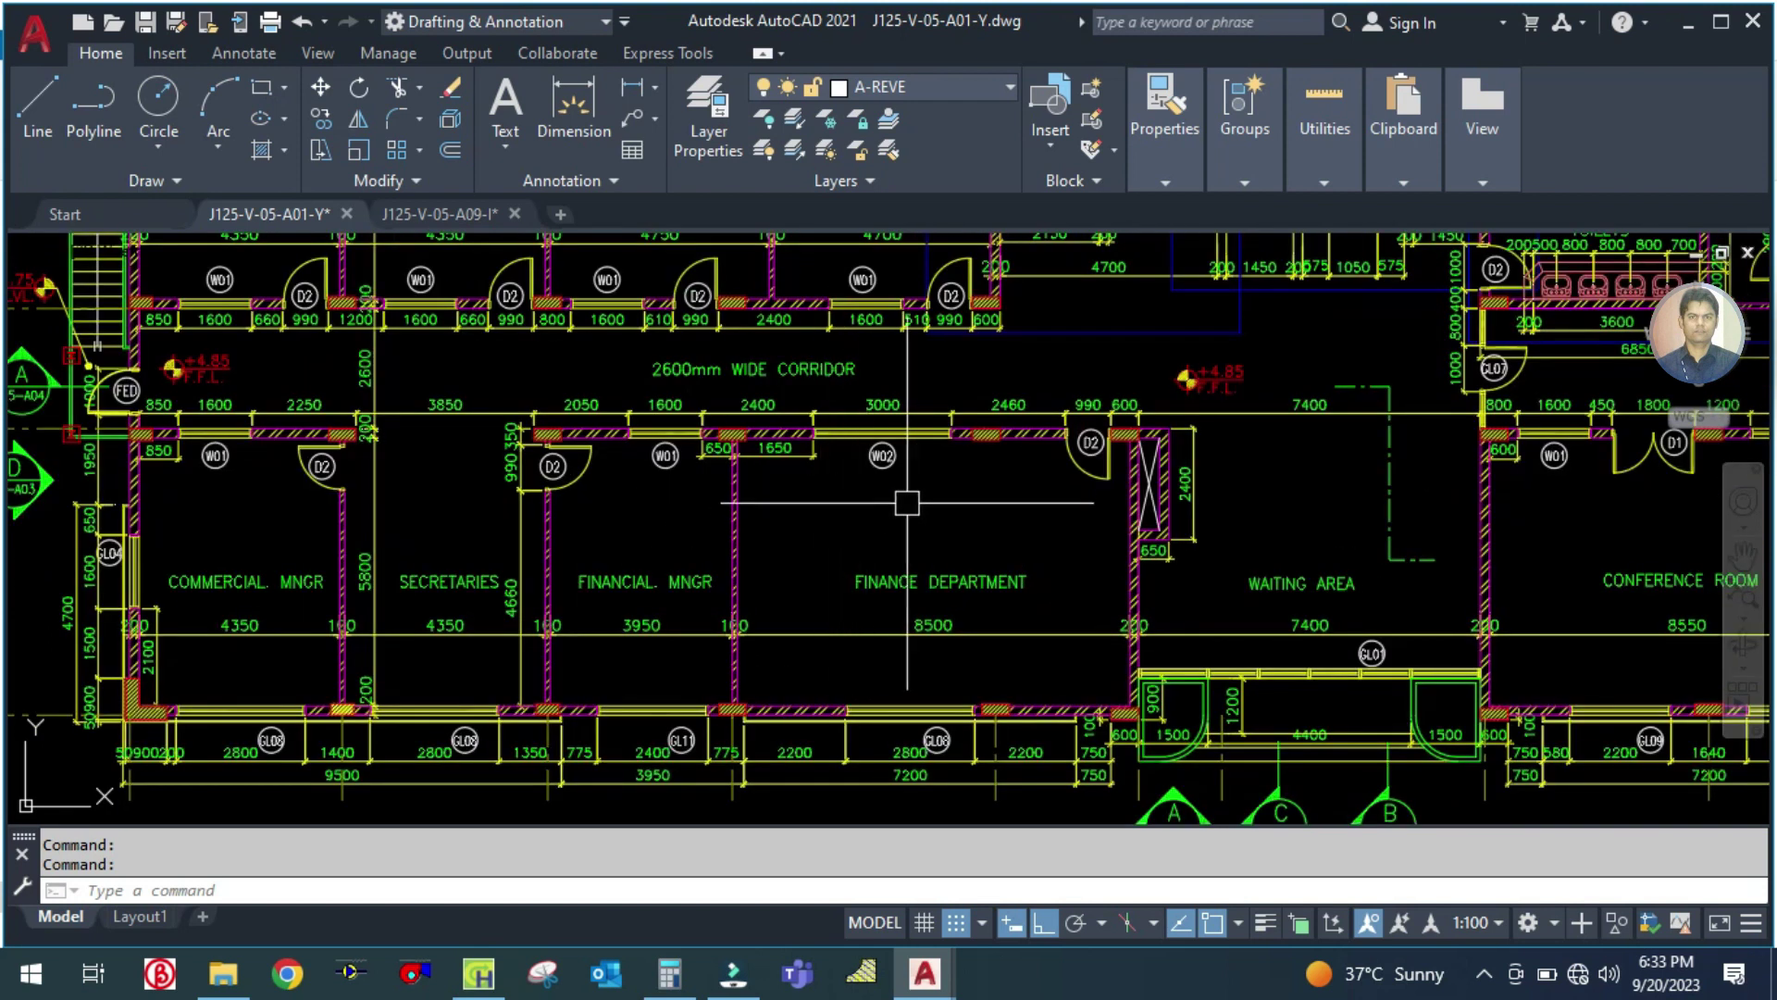
drag(1005, 528, 857, 513)
scroll(674, 515, down, 2)
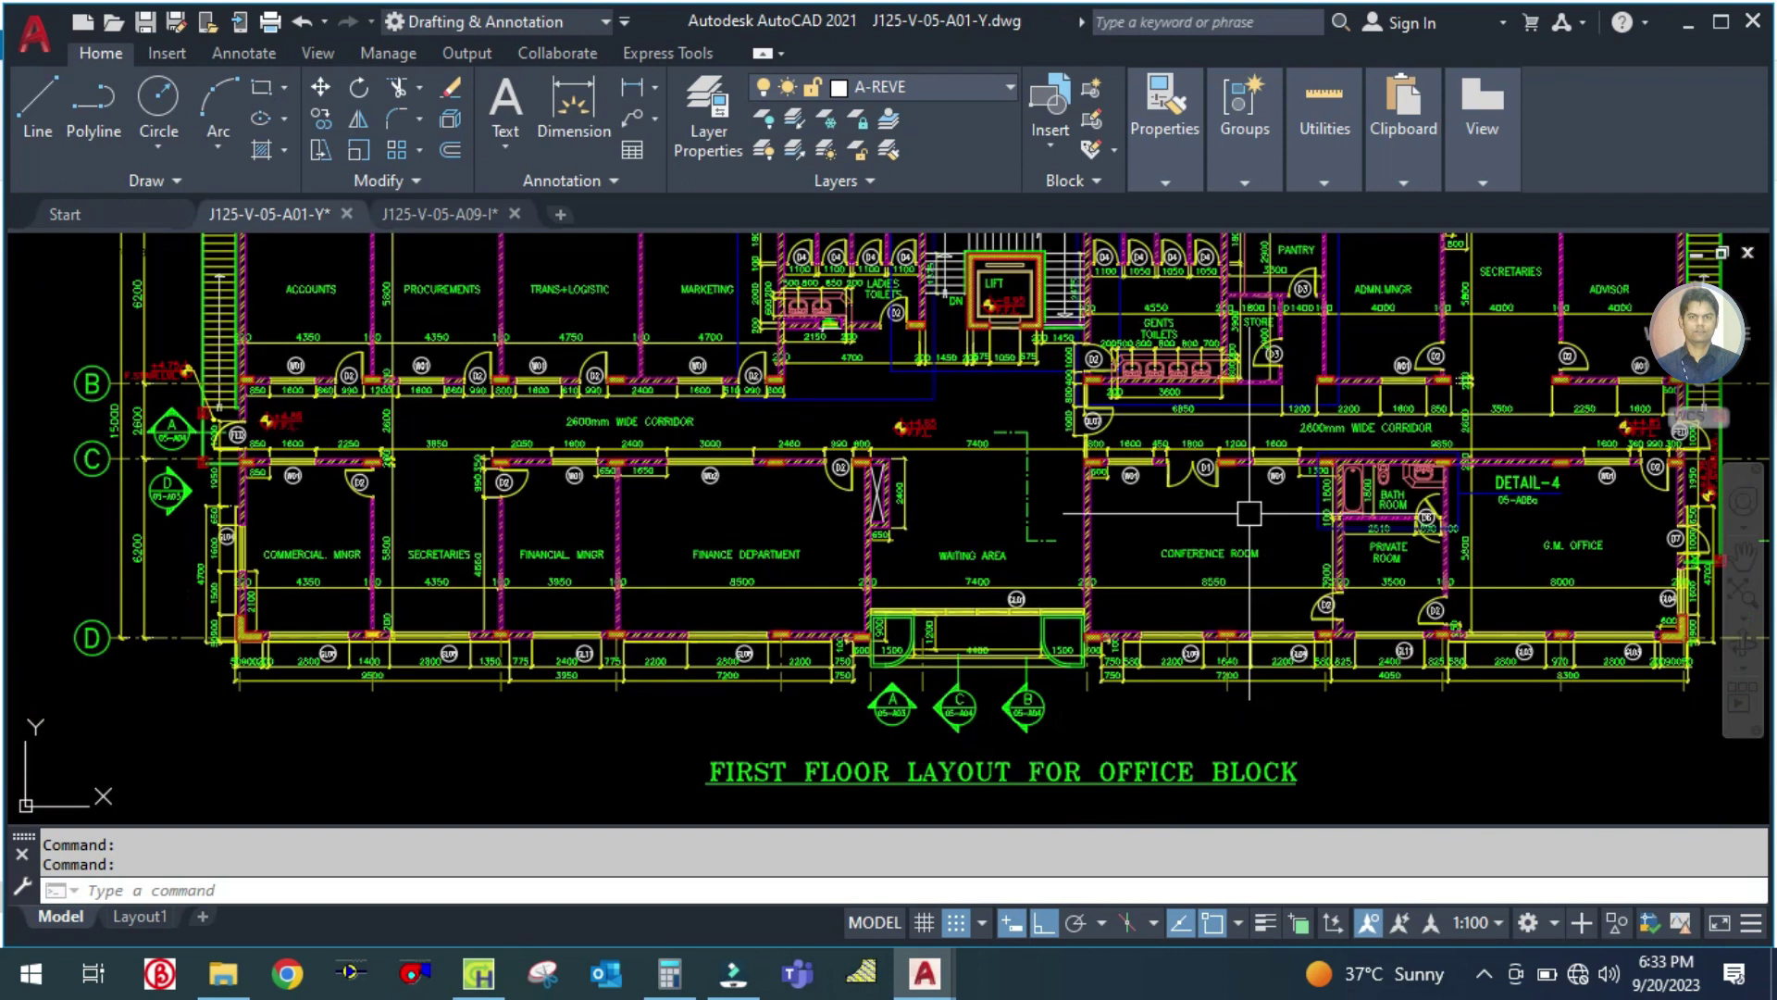
scroll(1248, 513, up, 2)
scroll(879, 560, down, 2)
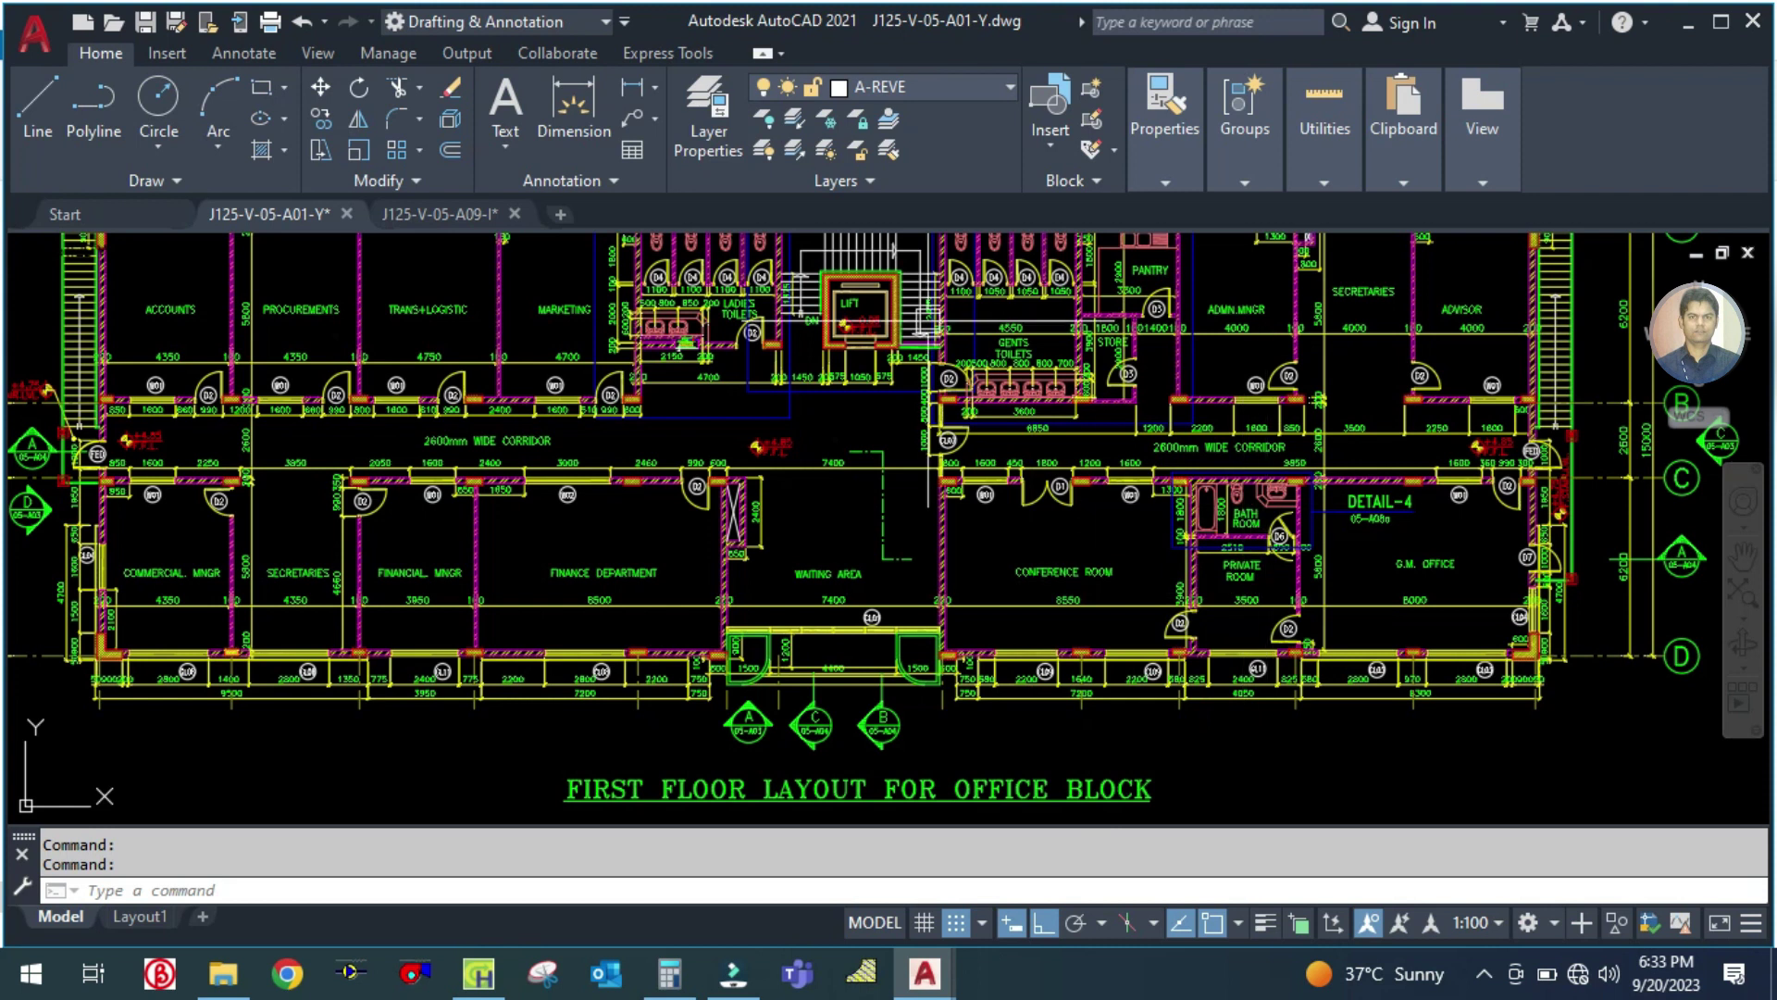
drag(819, 544, 844, 650)
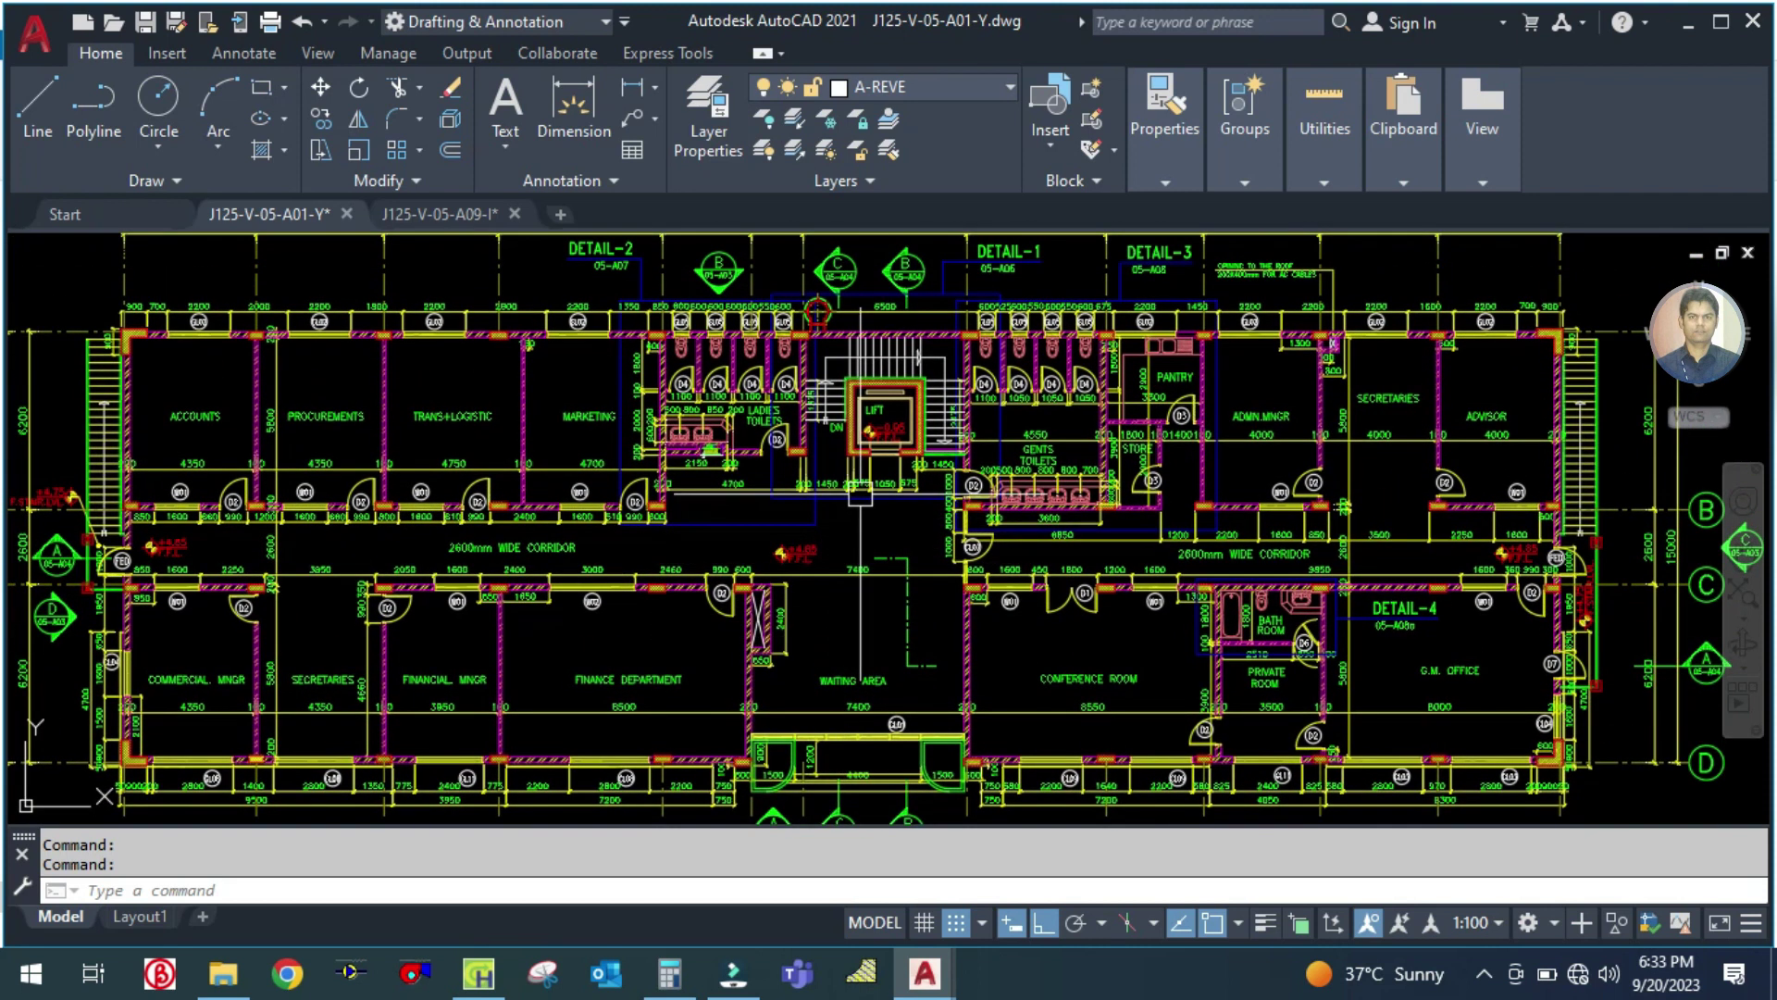